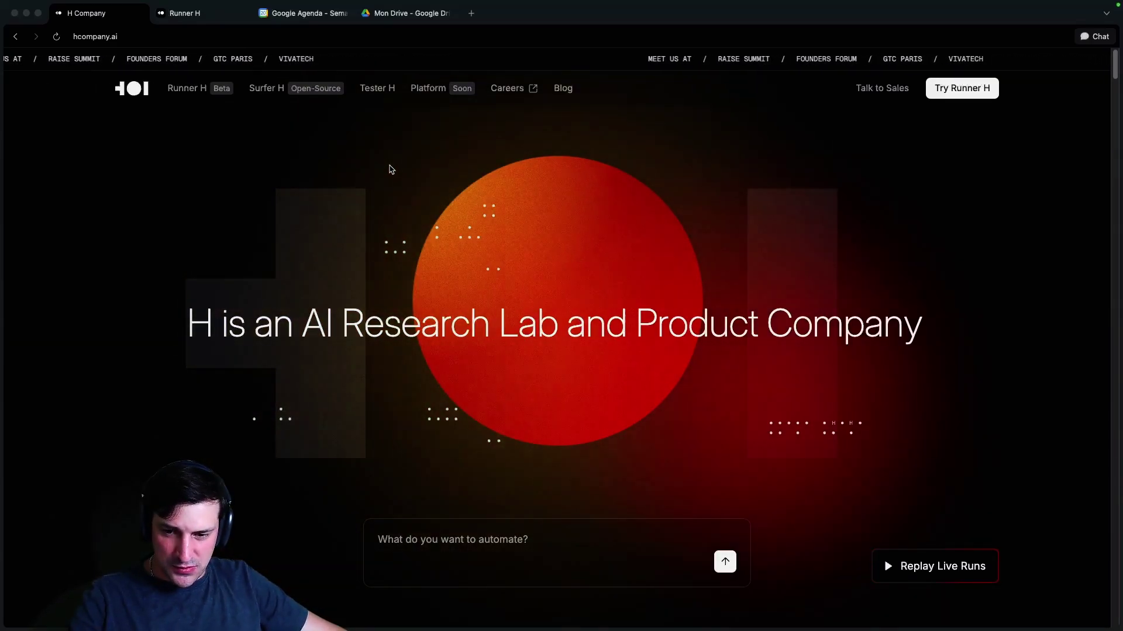
scroll(547, 208, "down", 3)
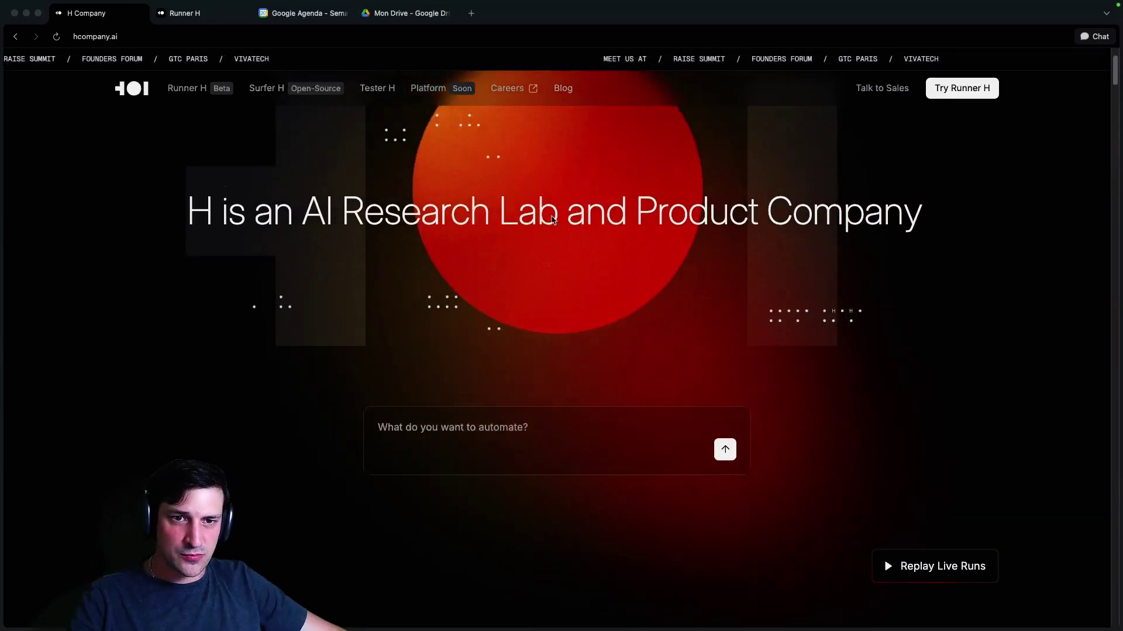
scroll(584, 240, "up", 3)
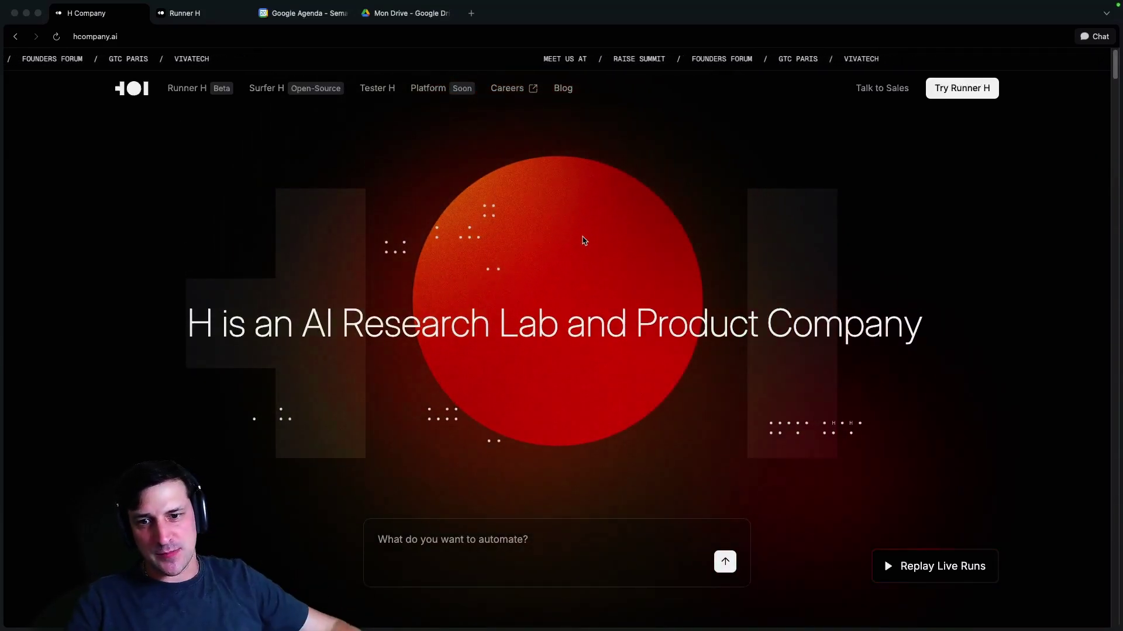
scroll(584, 241, "down", 5)
scroll(585, 240, "up", 5)
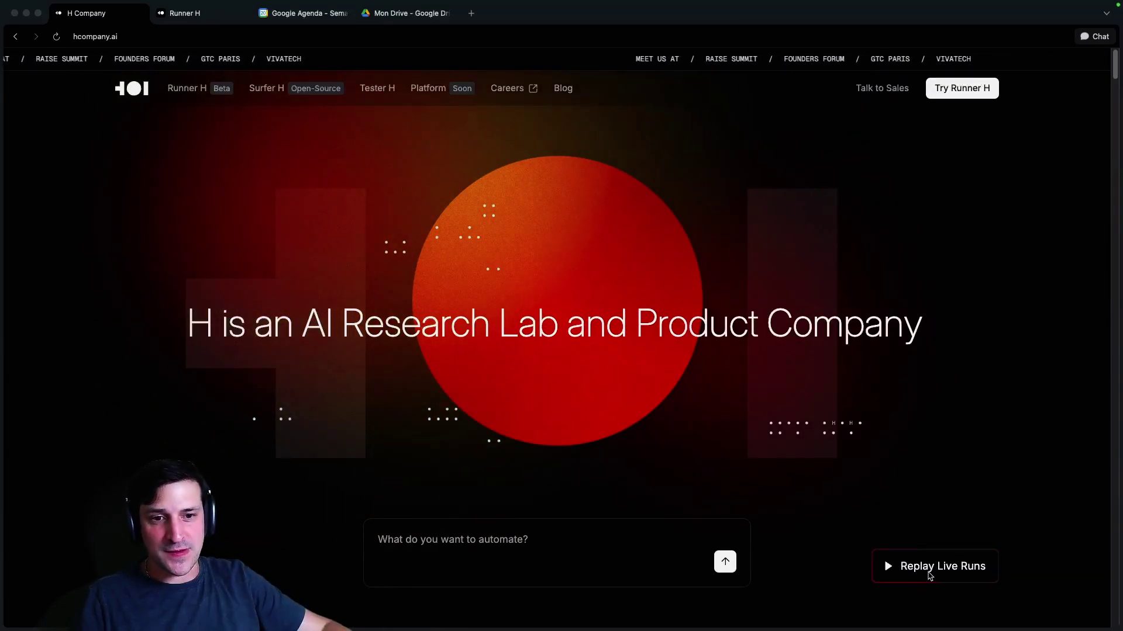
- View the HTML source of the H Company homepage, skim through its styles and scripts, and close the source view
right_click(920, 410)
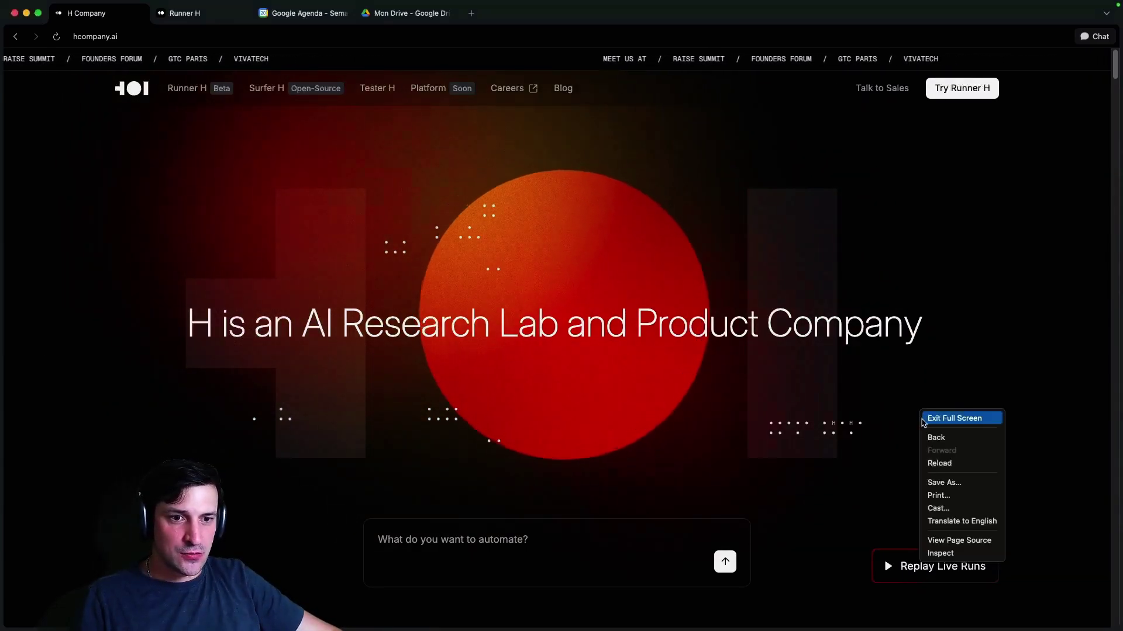
left_click(958, 540)
scroll(386, 369, "down", 20)
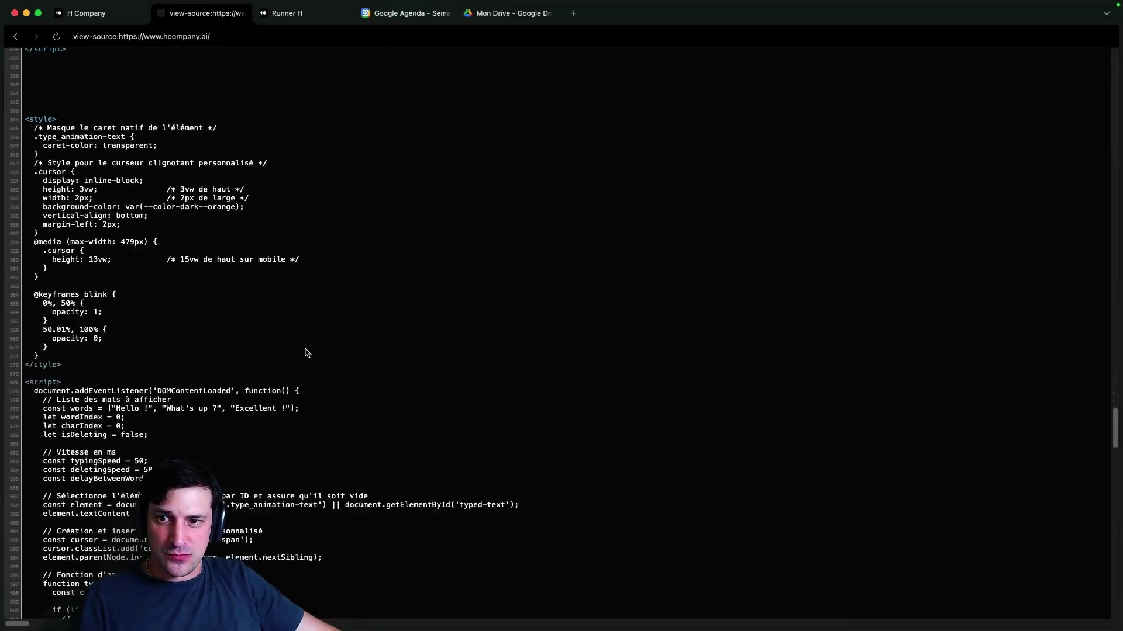
scroll(307, 353, "down", 20)
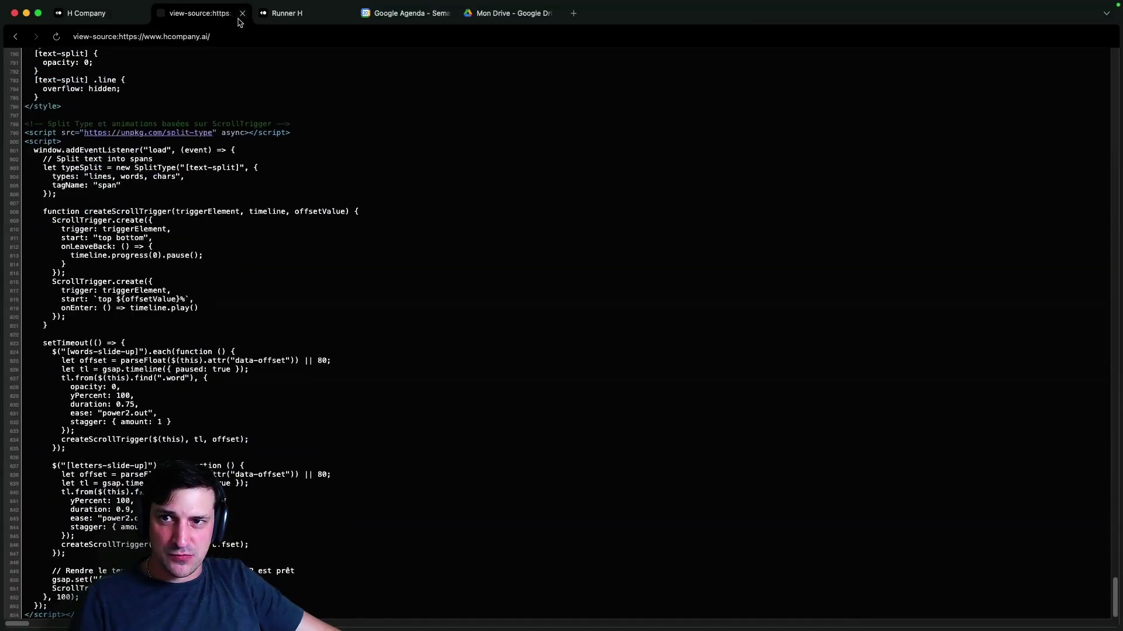
left_click(242, 14)
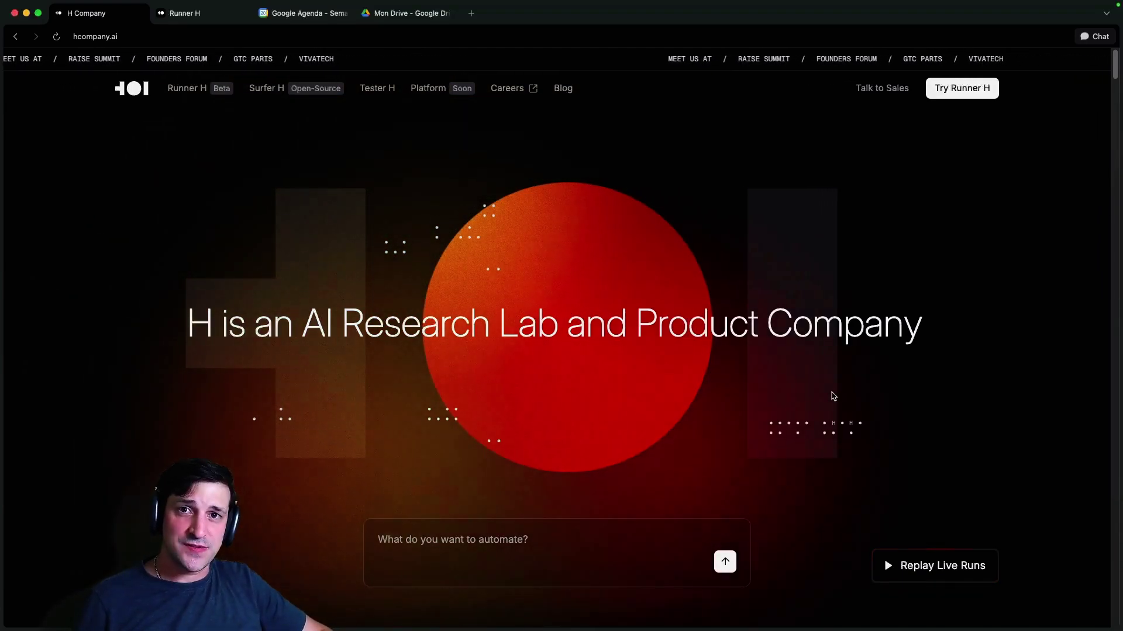
key("ctrl+Left")
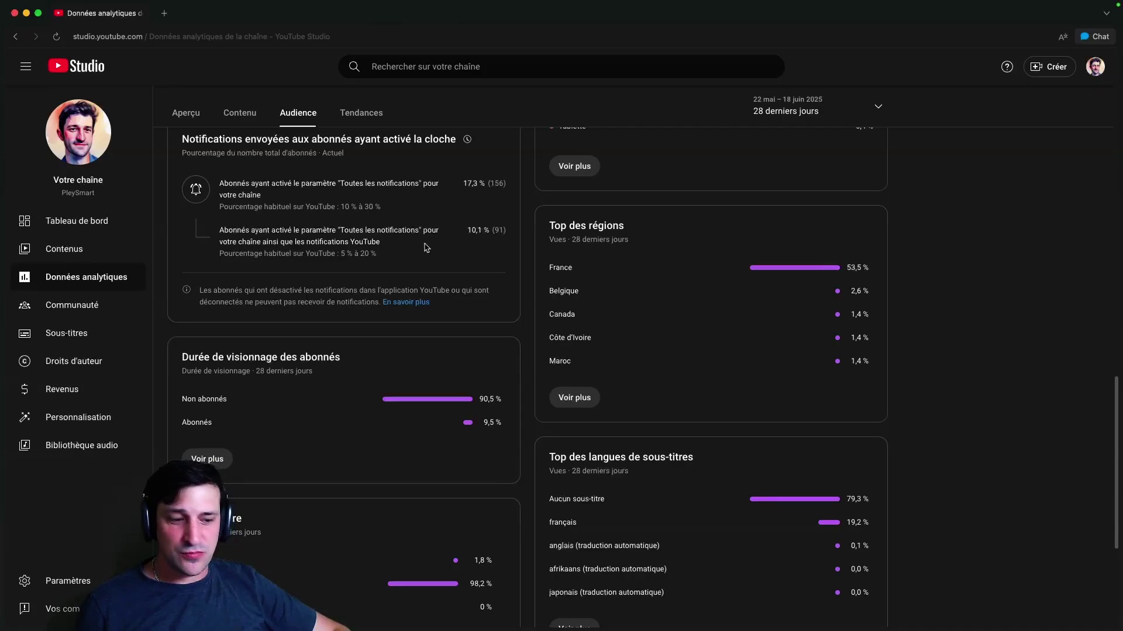
key("ctrl+Right")
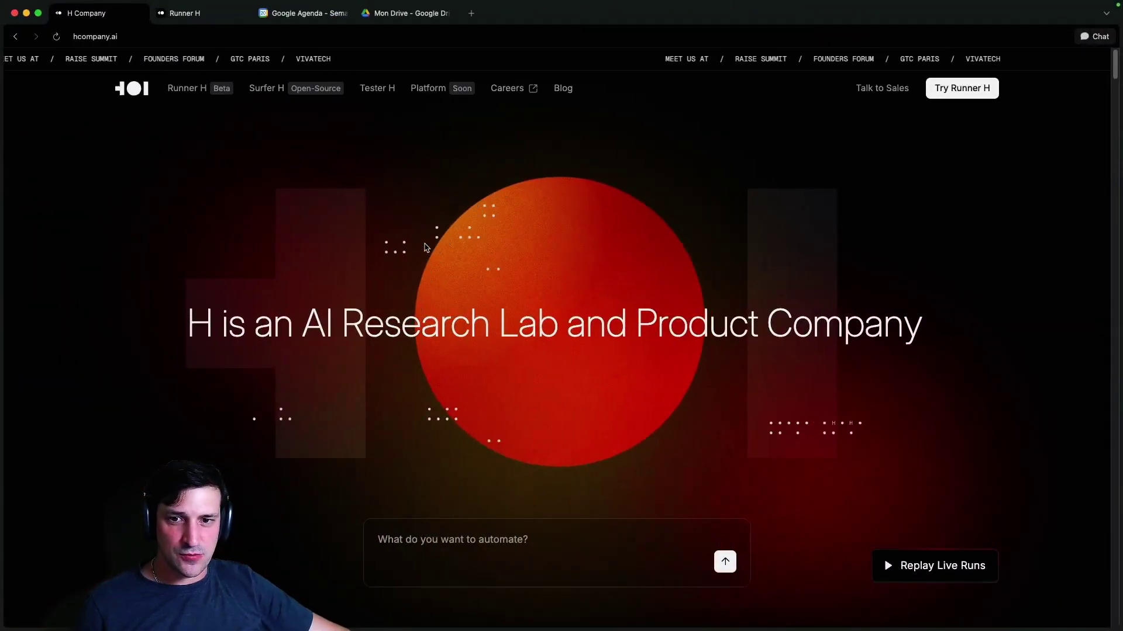
- Read the homepage's introductory statements on agentic AI and the new computing model
scroll(493, 286, "down", 5)
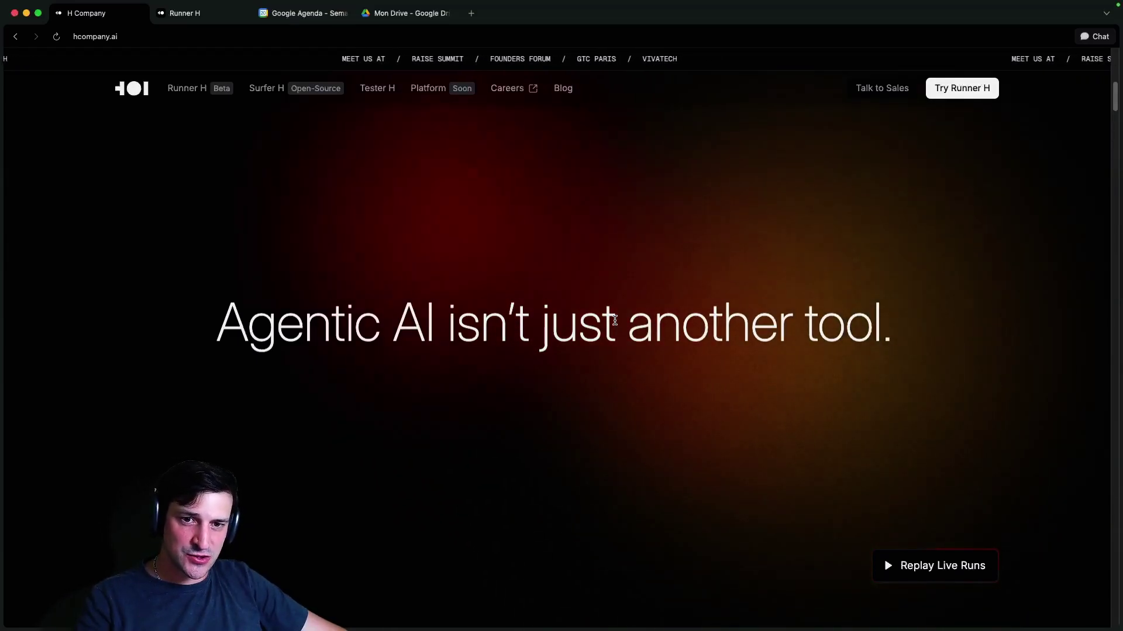
scroll(585, 328, "down", 5)
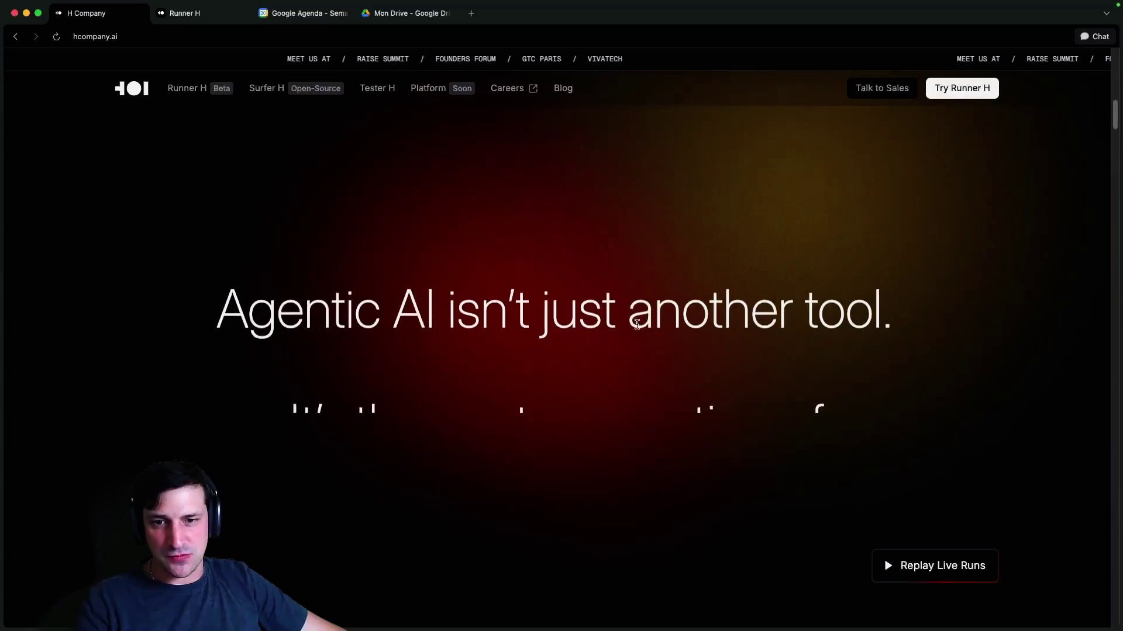
scroll(544, 336, "down", 5)
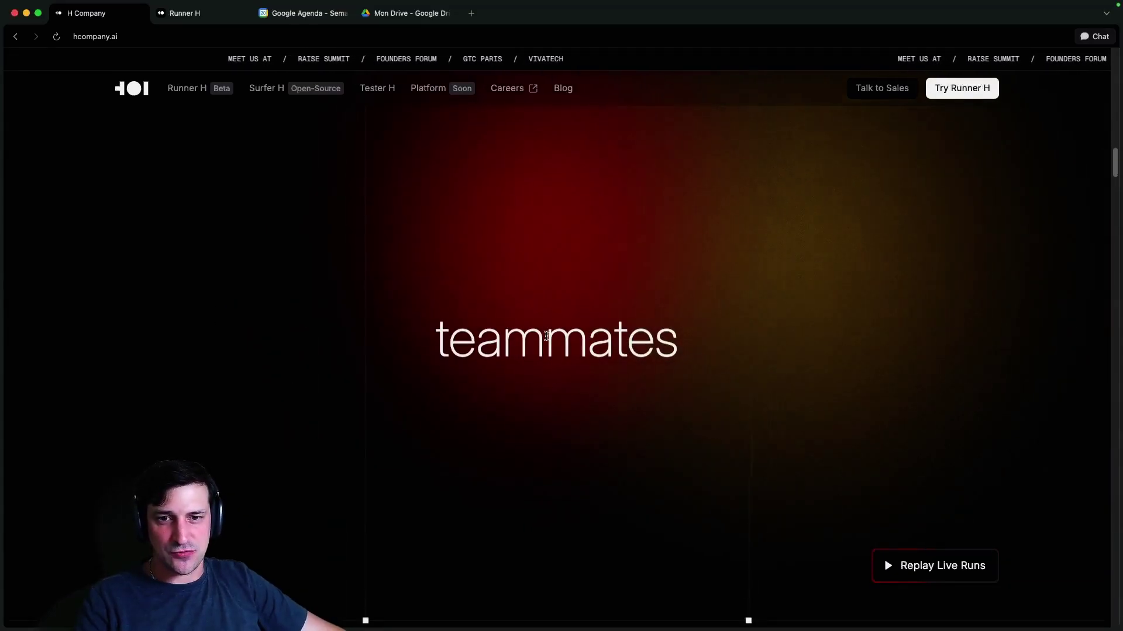
scroll(547, 339, "down", 5)
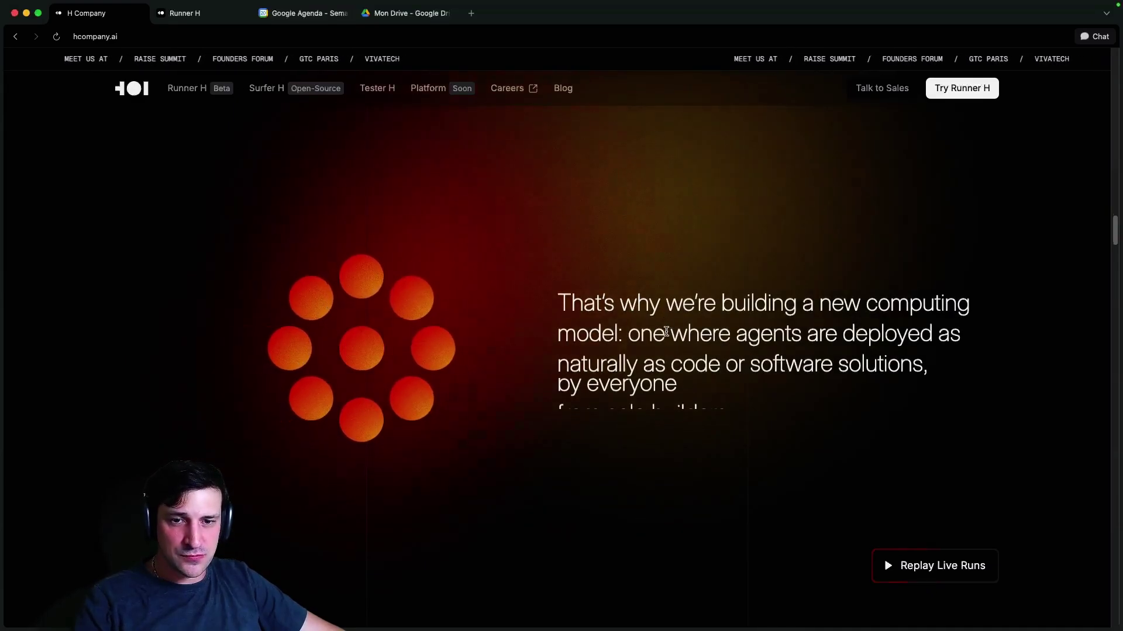
scroll(643, 345, "up", 1)
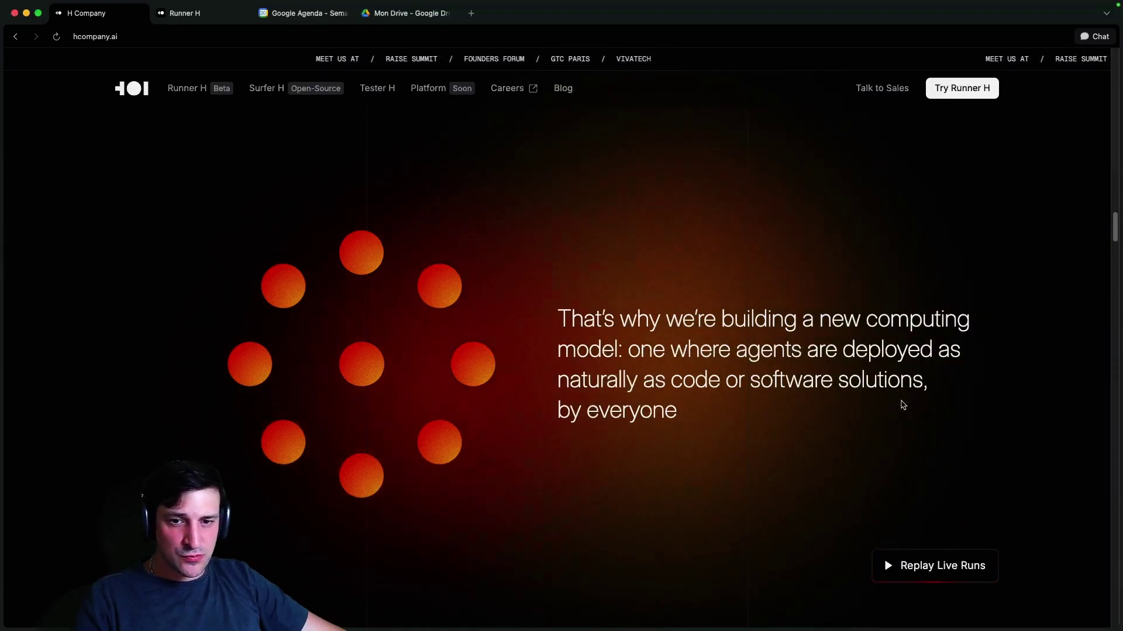
scroll(875, 403, "down", 5)
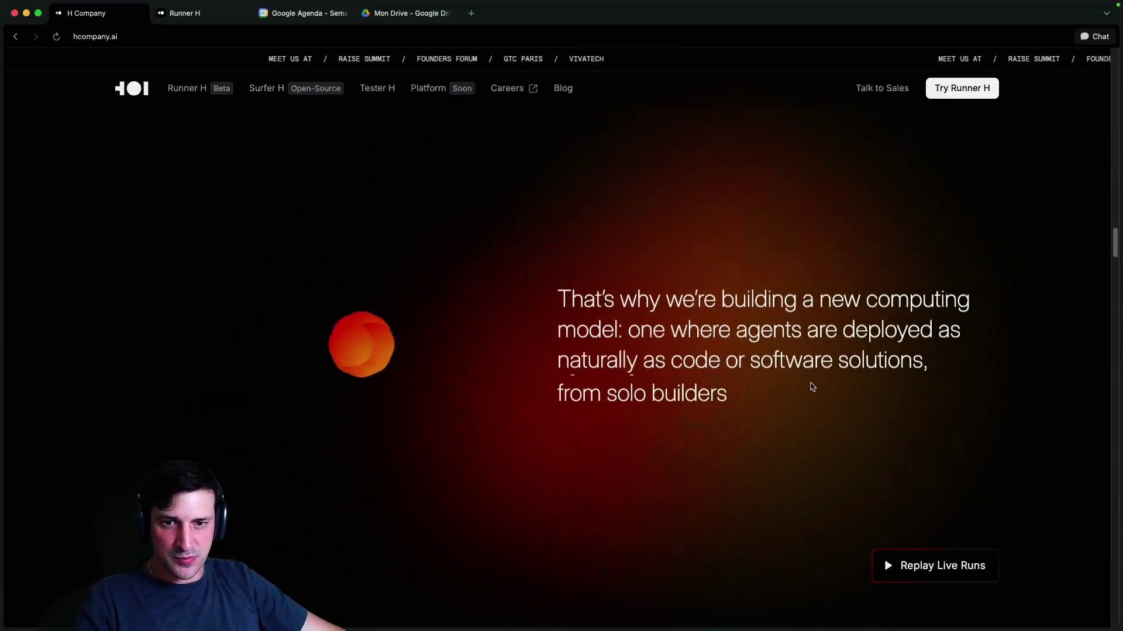
scroll(627, 369, "down", 2)
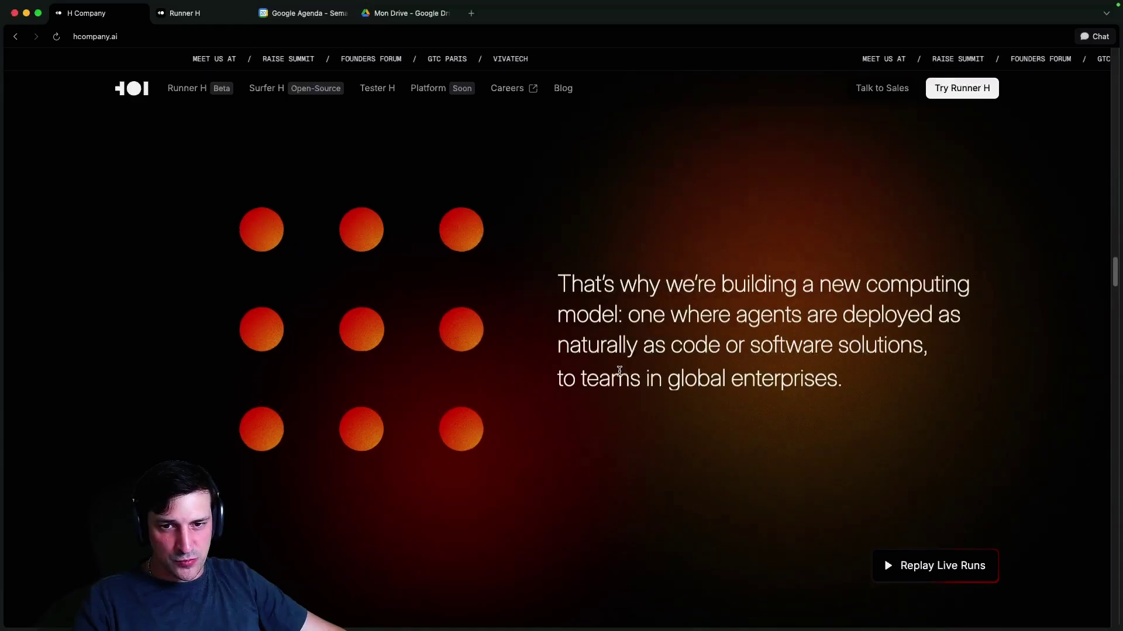
- Examine the homepage's "Just like humans" animations showing AI scrolling, typing and clicking
scroll(654, 380, "down", 5)
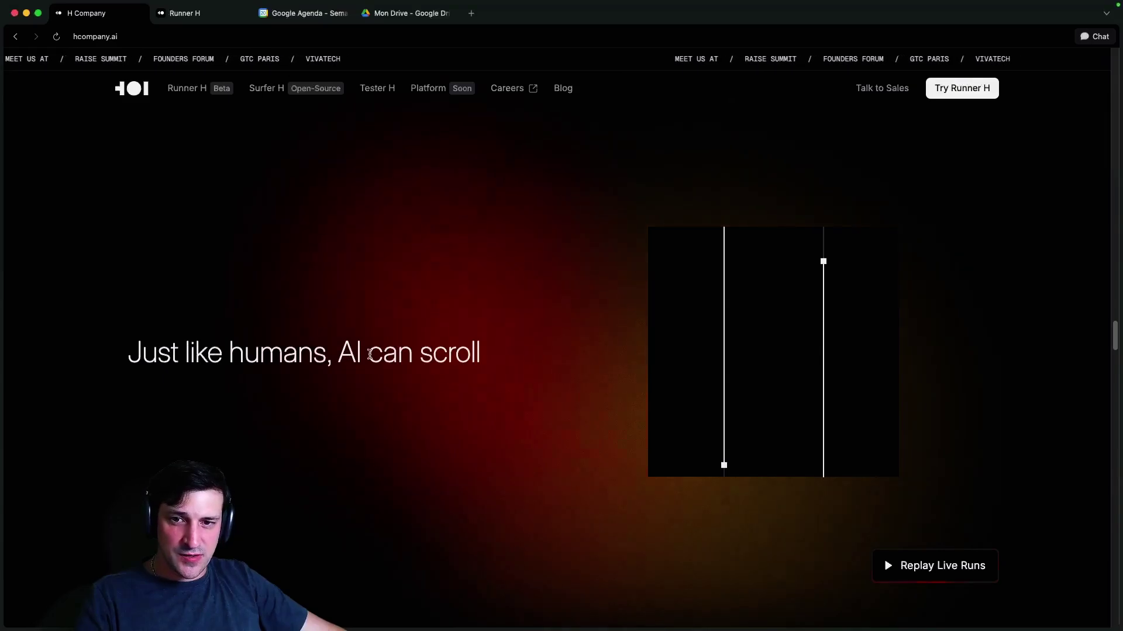
scroll(624, 401, "up", 5)
scroll(644, 406, "down", 5)
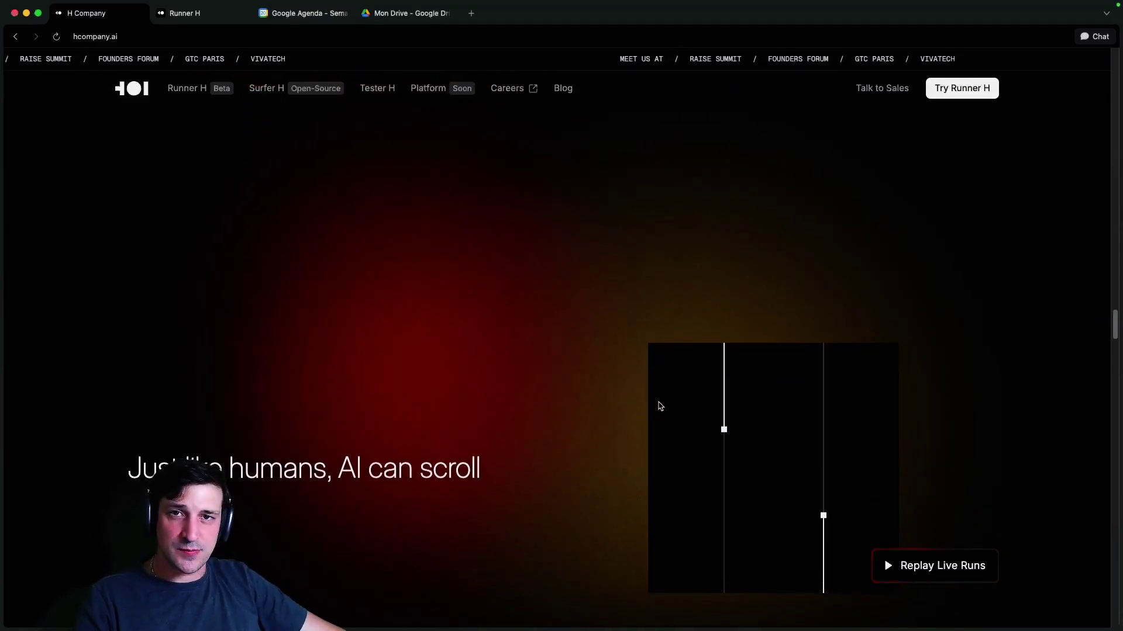
scroll(659, 406, "down", 1)
scroll(660, 405, "down", 1)
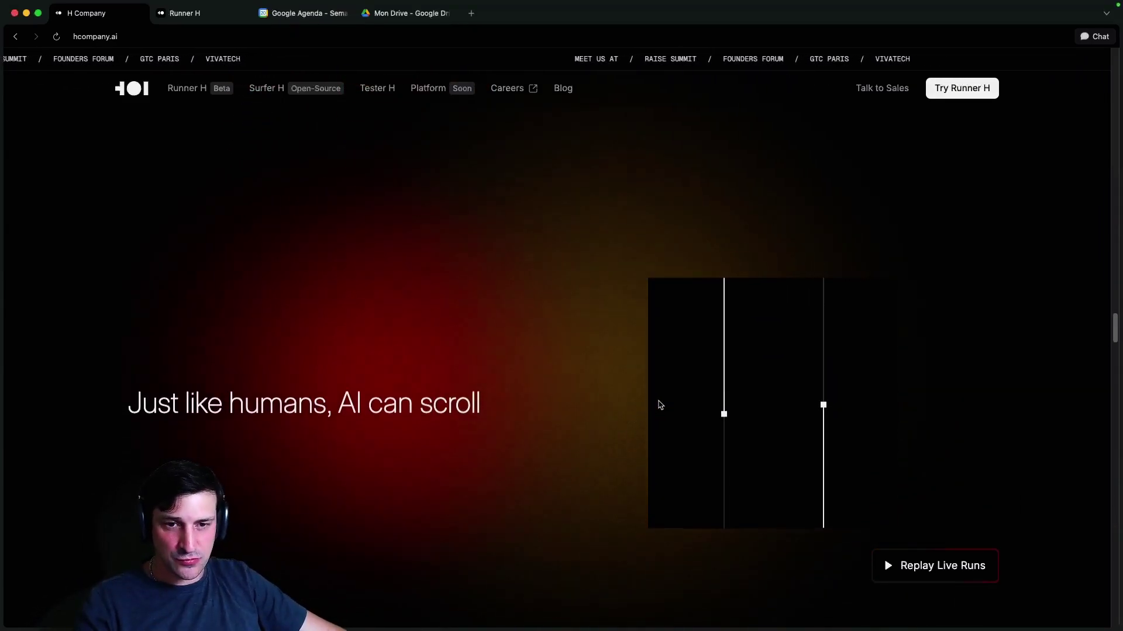
scroll(824, 373, "down", 2)
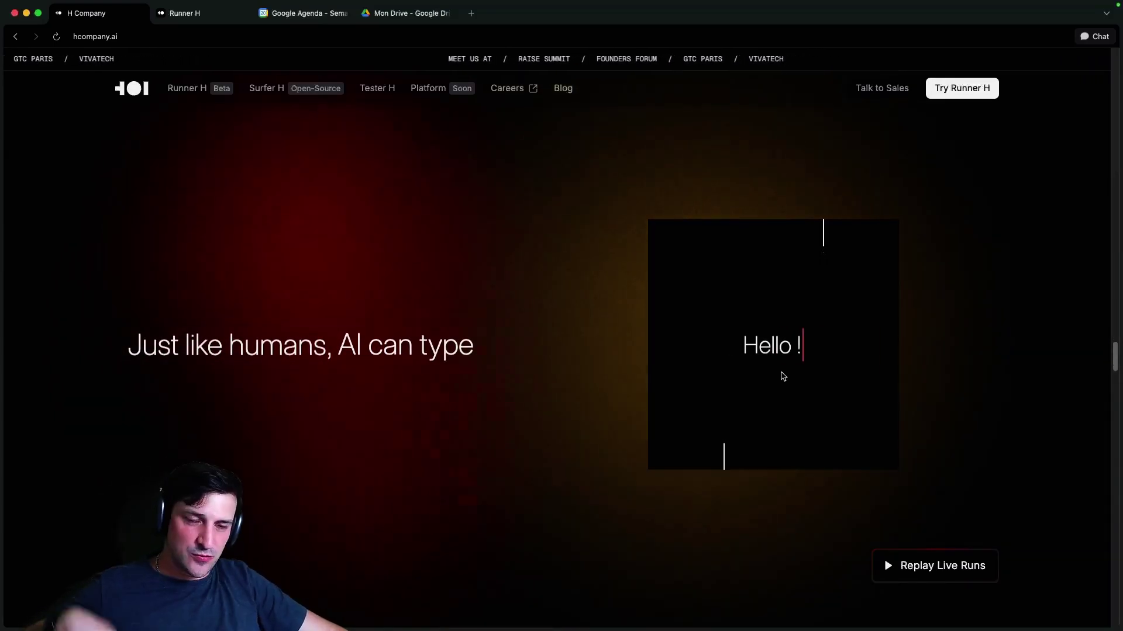
scroll(771, 403, "down", 1)
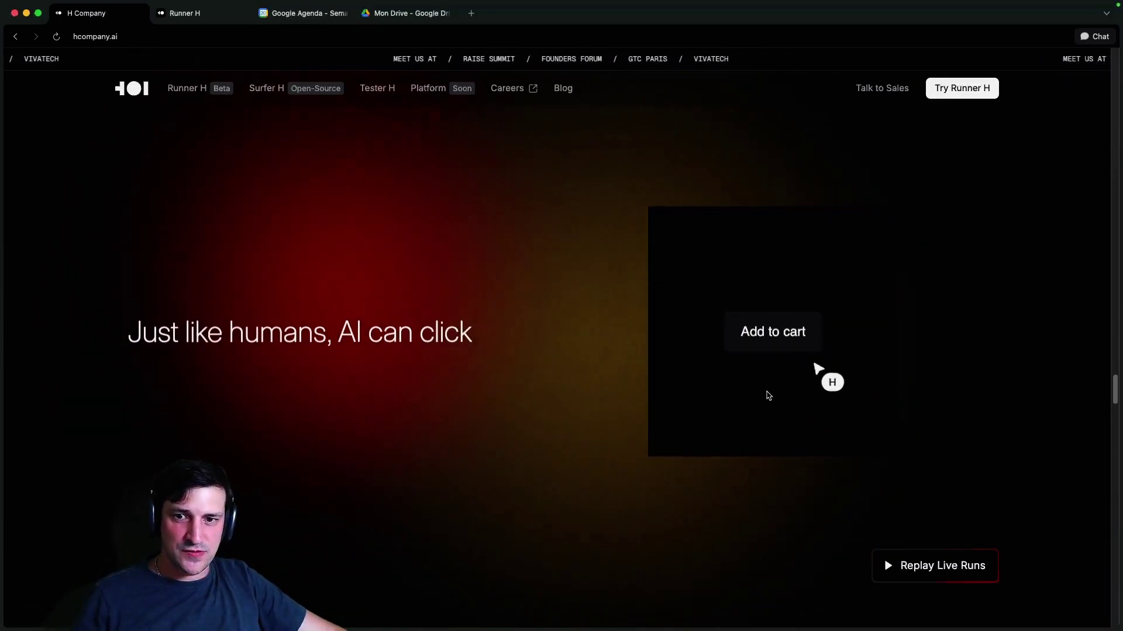
scroll(602, 380, "up", 1)
left_click_drag(356, 338, 475, 345)
scroll(475, 345, "down", 1)
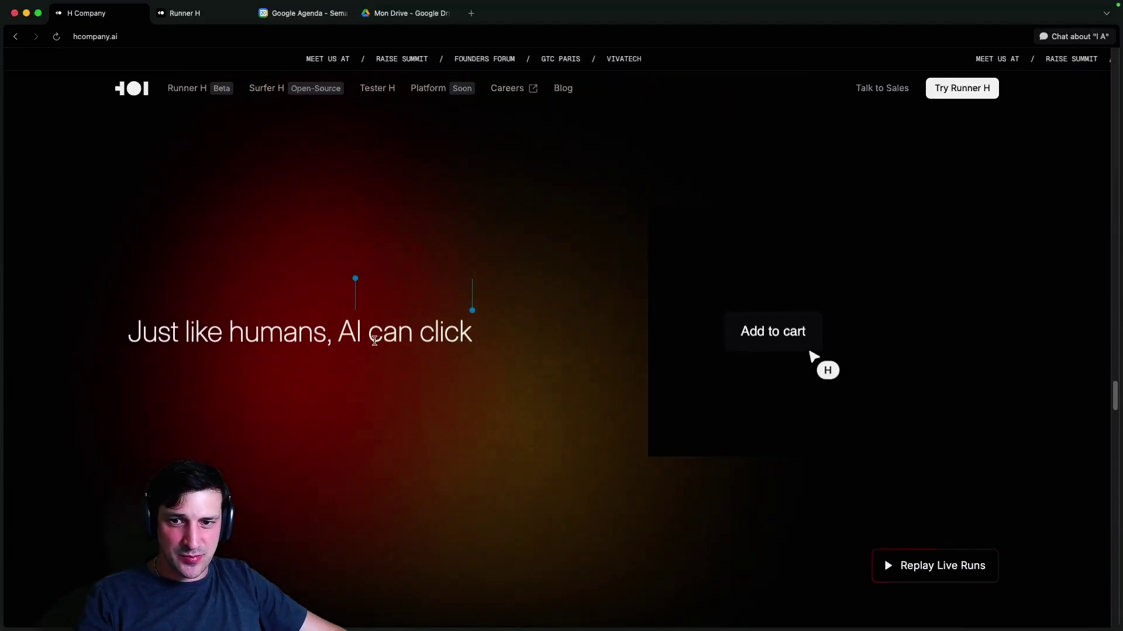
- Read the statement on possible automations and review the Runner H, Surfer H and Tester H cards under "Discover our agents"
scroll(468, 304, "down", 5)
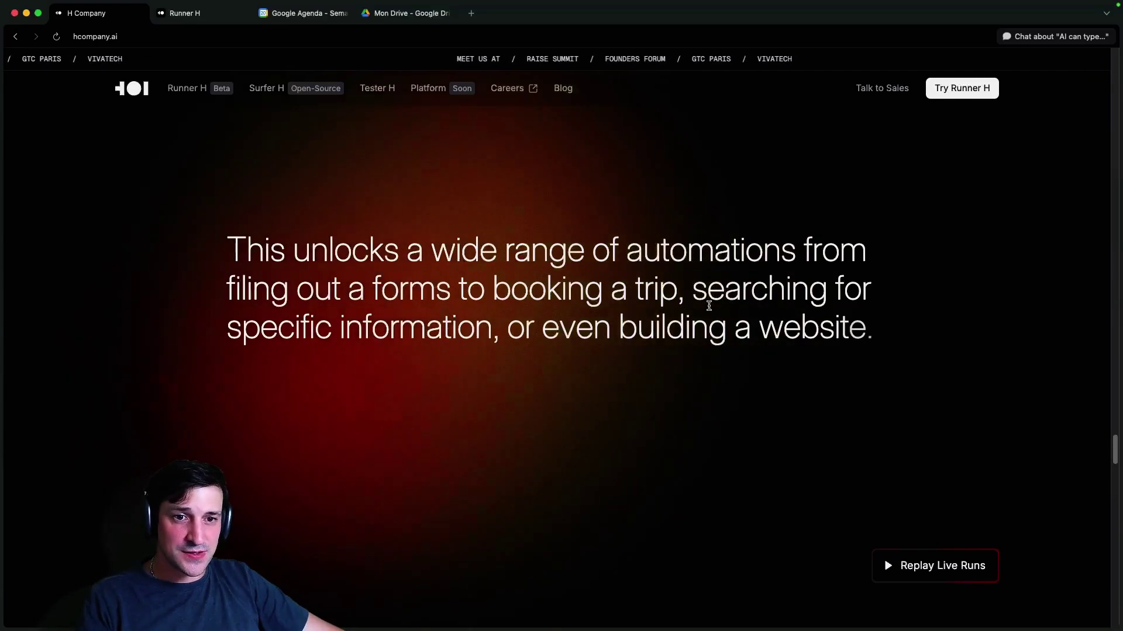
scroll(709, 305, "down", 9)
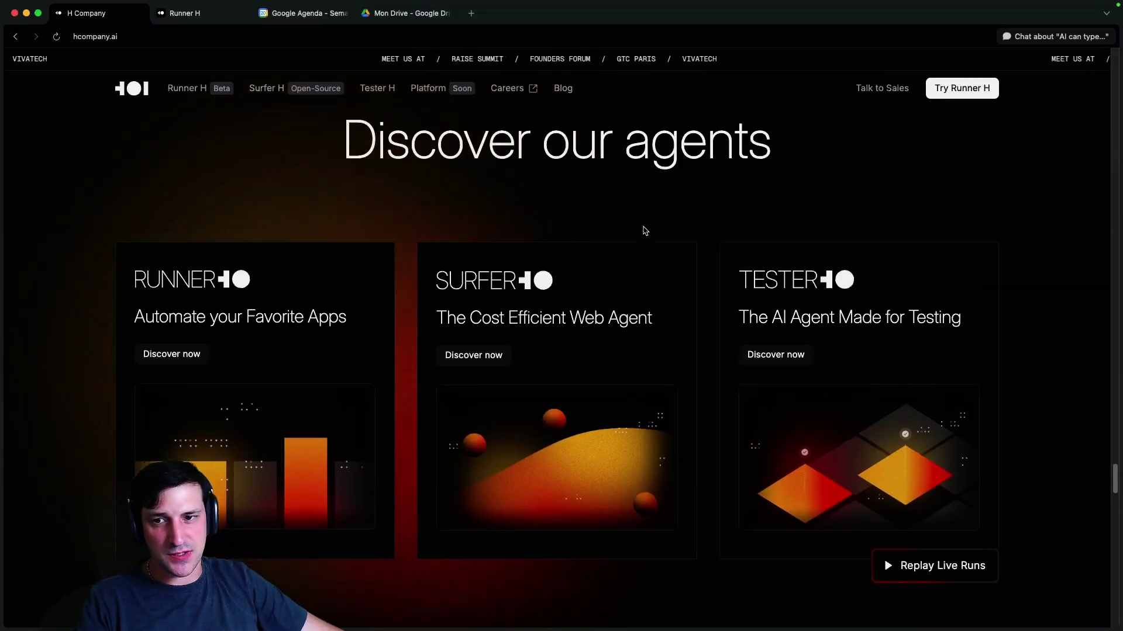
scroll(526, 251, "down", 2)
scroll(233, 243, "up", 1)
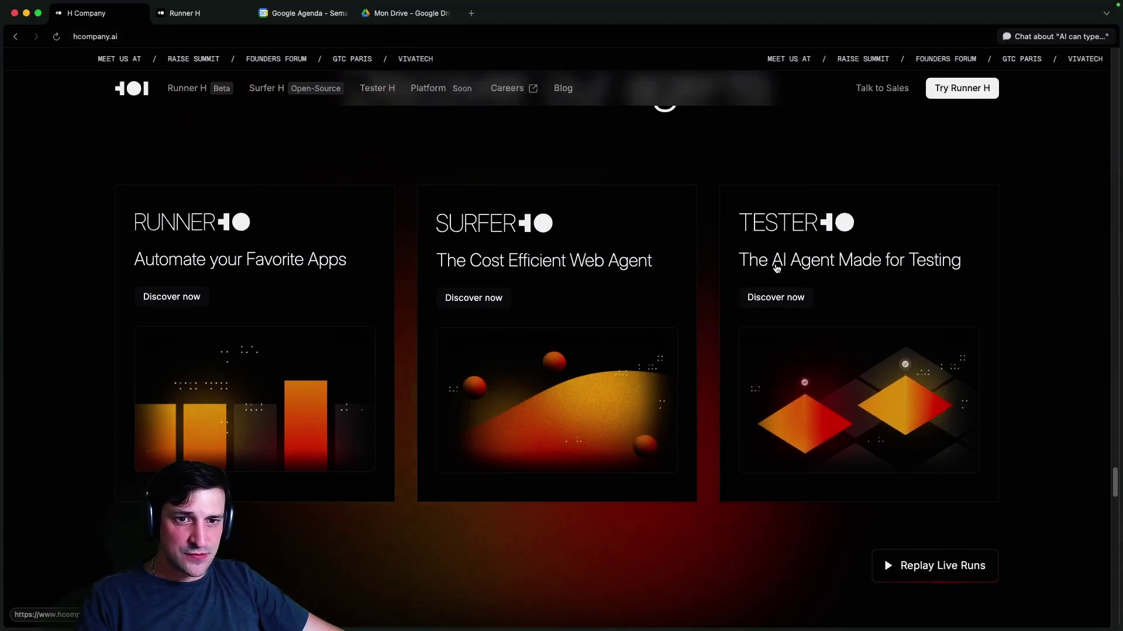
scroll(871, 315, "down", 5)
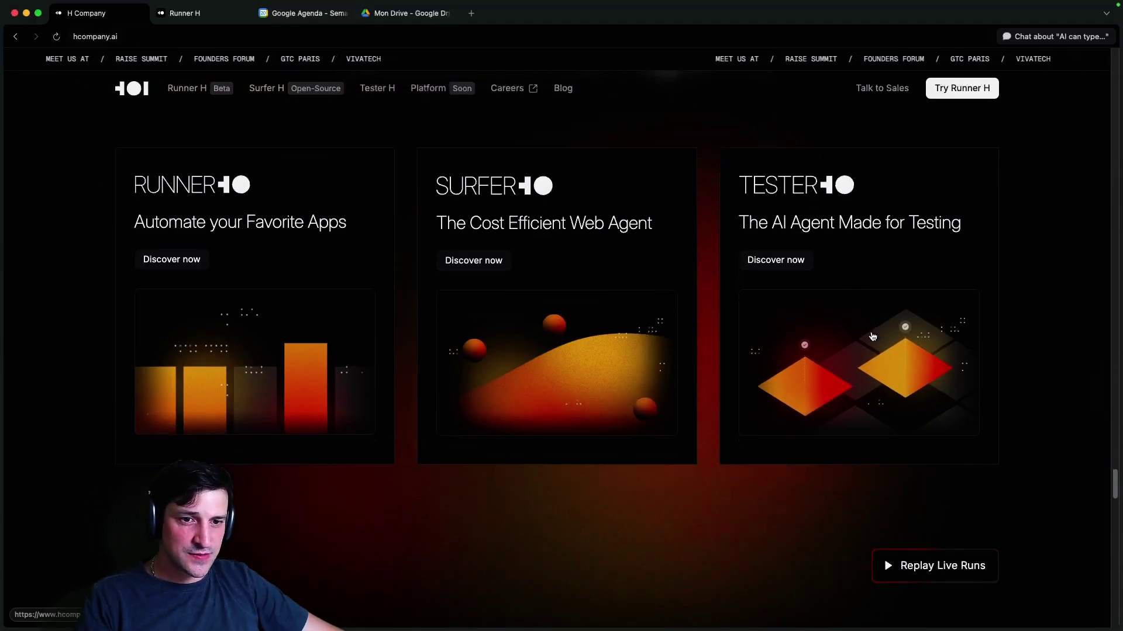
scroll(855, 364, "up", 2)
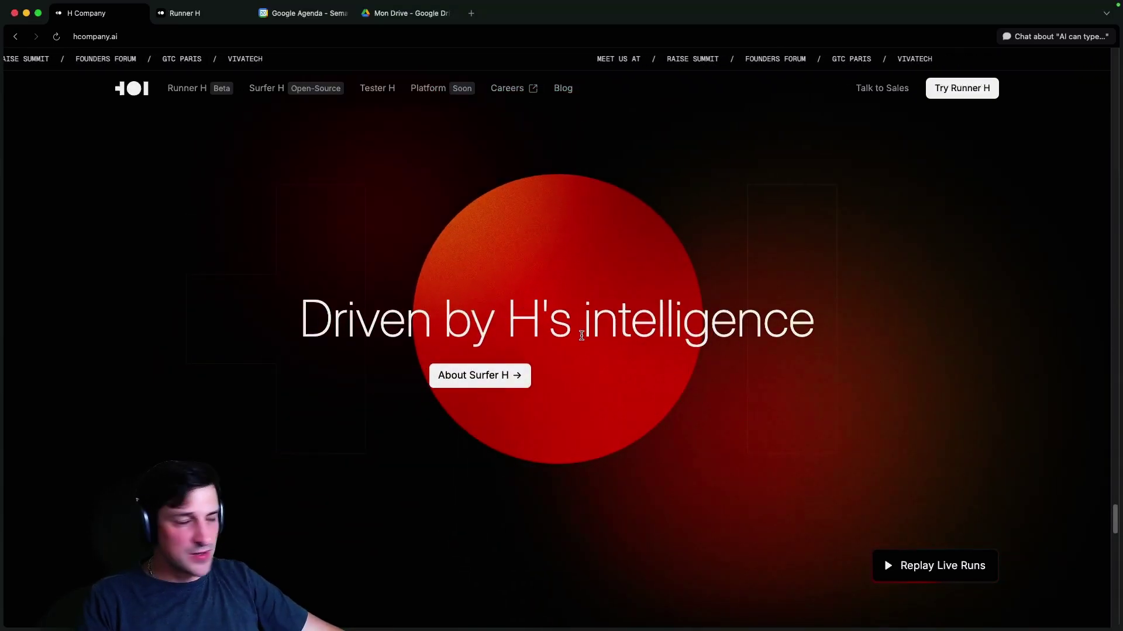
- Read the Surfer H description and its WebVoyager Benchmark accuracy claim, highlighting key words while reading
scroll(584, 335, "down", 5)
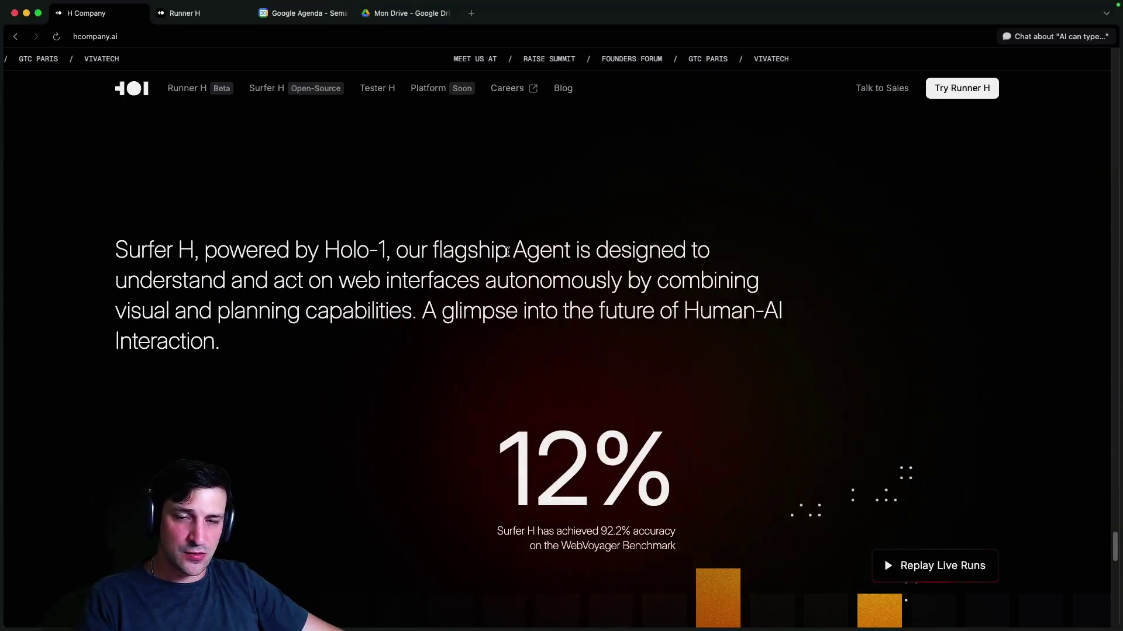
left_click_drag(572, 251, 431, 251)
left_click(646, 285)
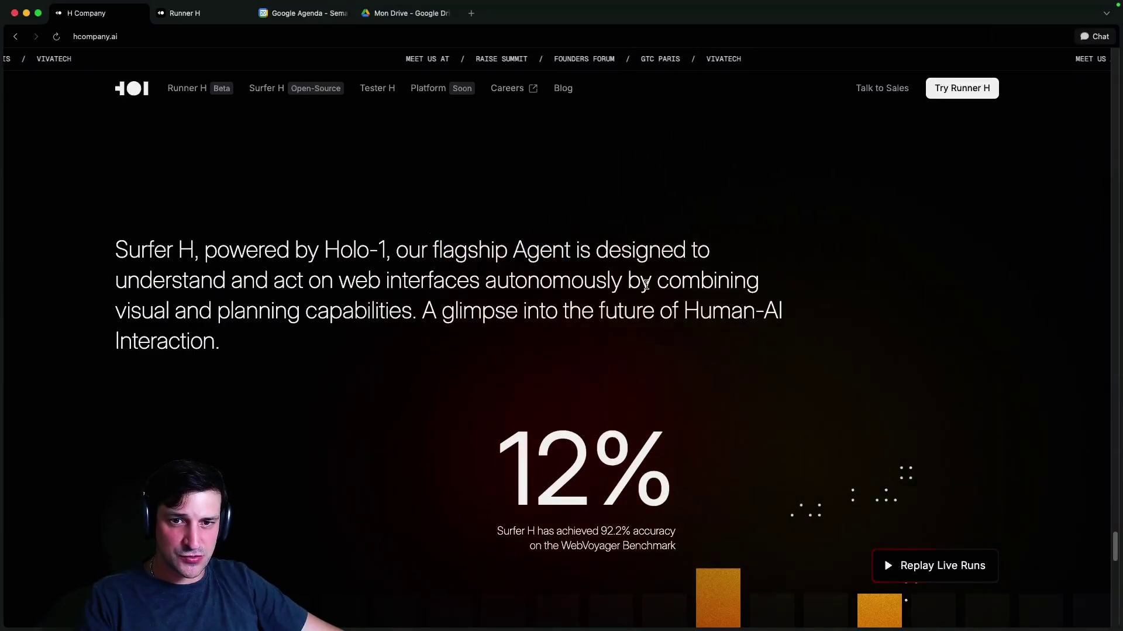
scroll(226, 224, "down", 2)
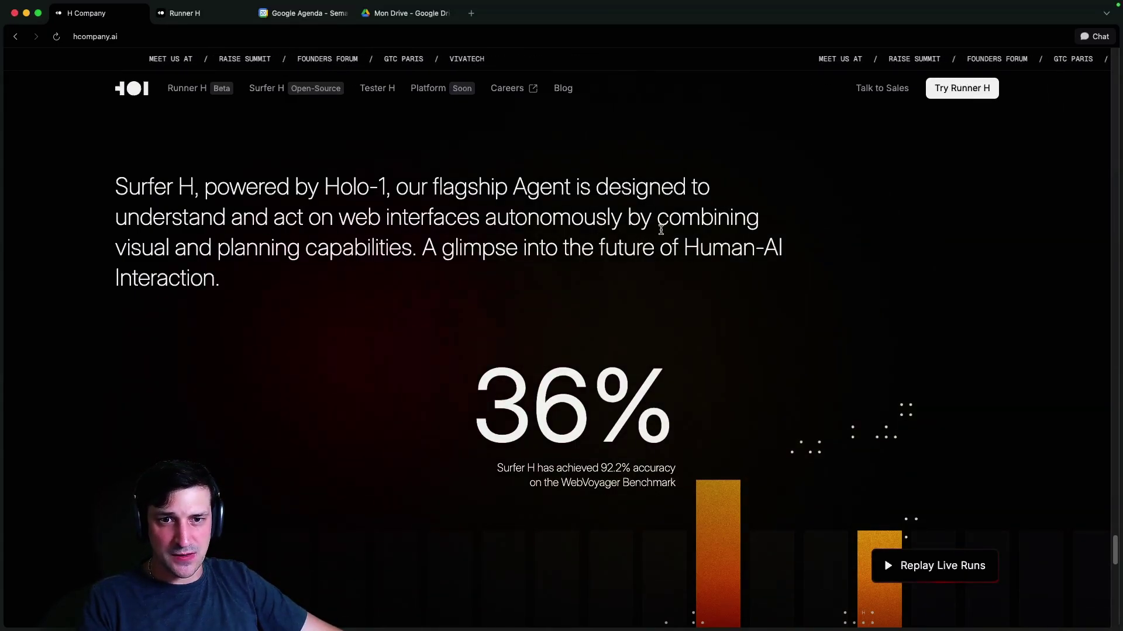
left_click_drag(665, 228, 733, 227)
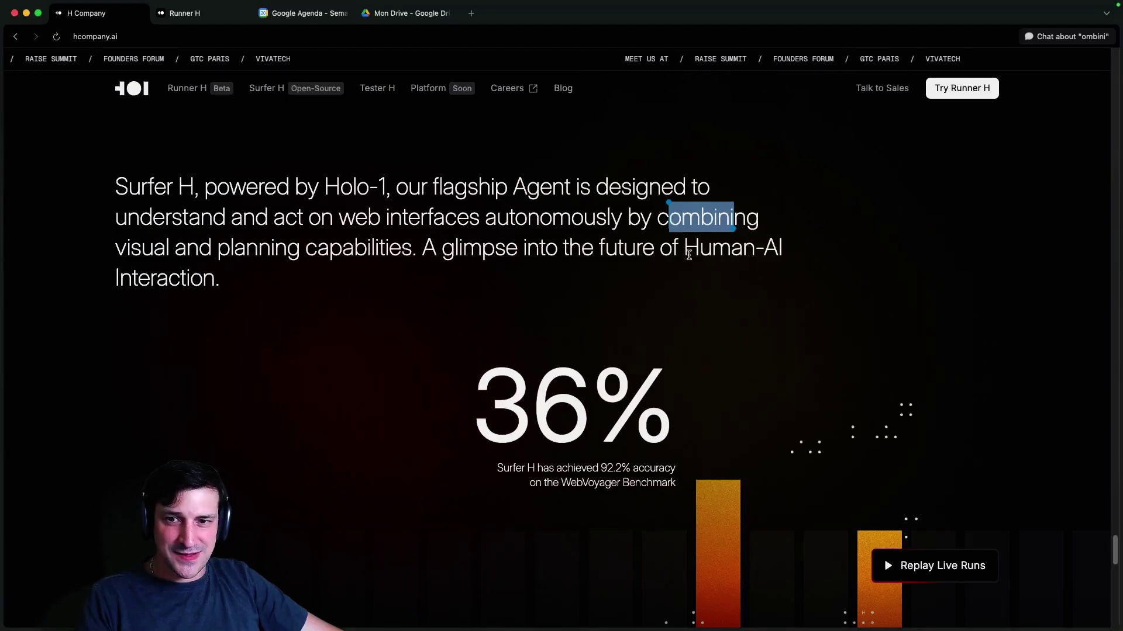
scroll(723, 287, "down", 3)
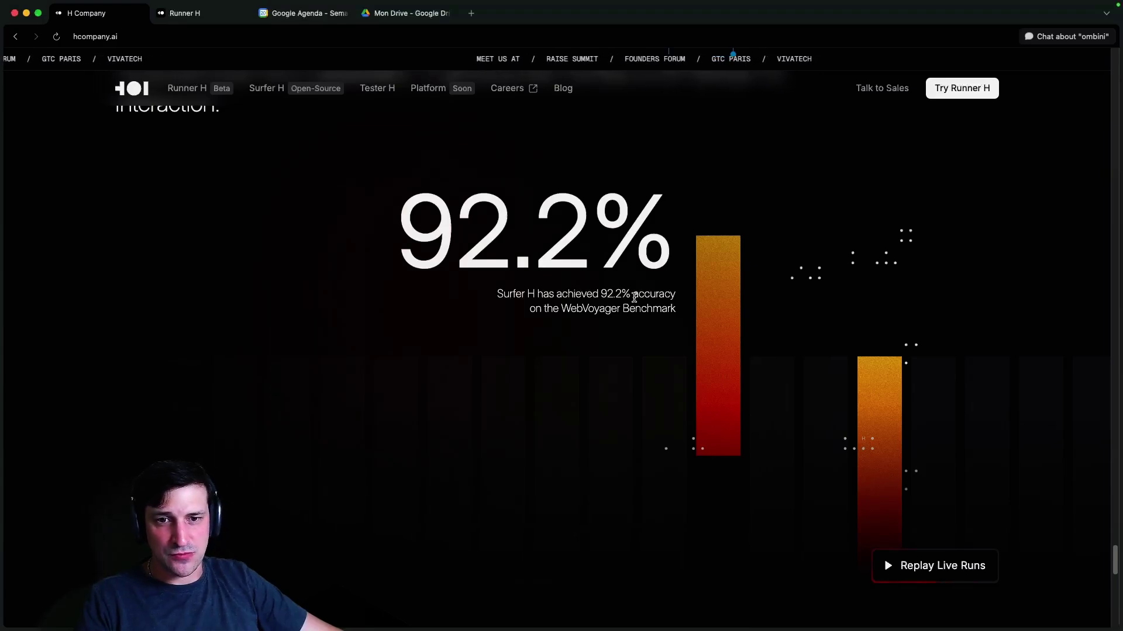
left_click_drag(560, 309, 642, 309)
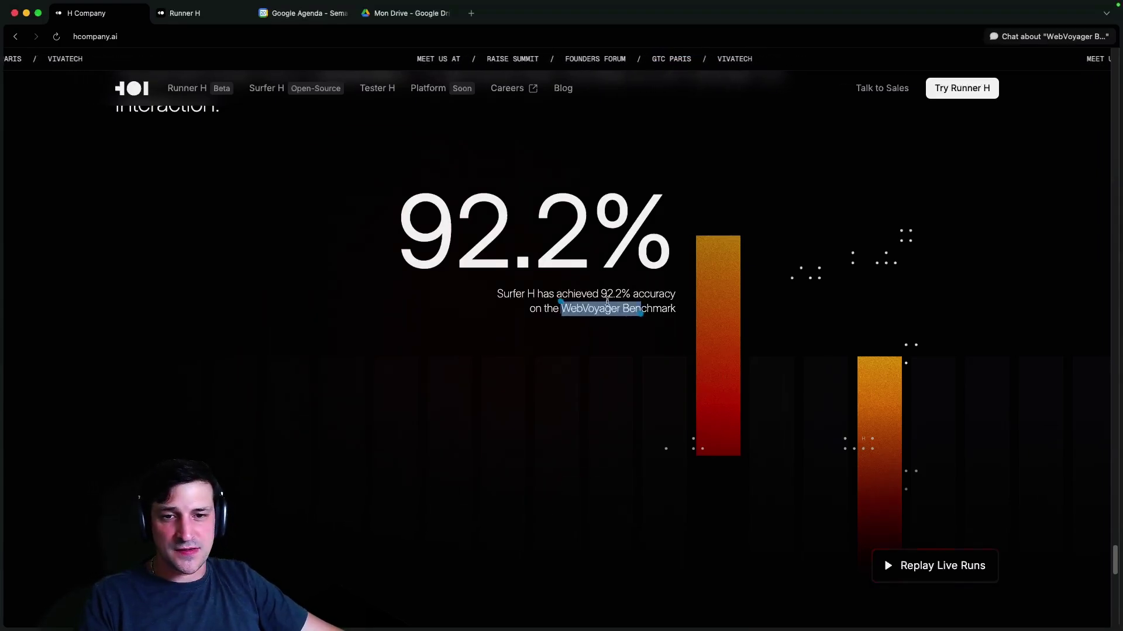
left_click(643, 317)
- Look at the "Talk to an expert" section and the company's backers near the end of the homepage
scroll(644, 318, "down", 9)
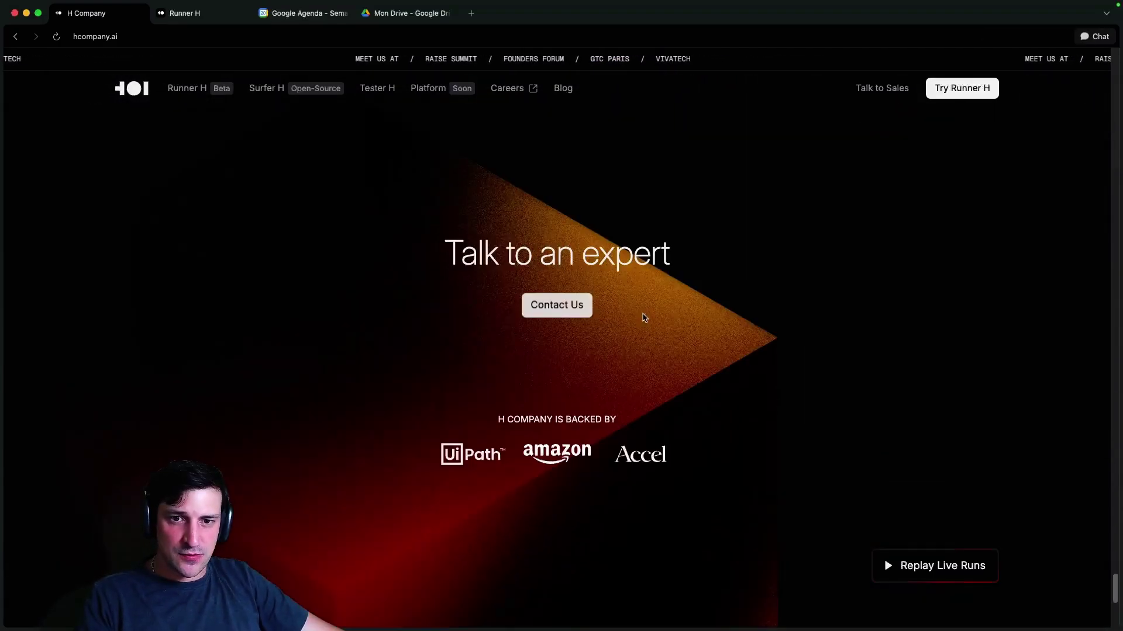
scroll(643, 318, "down", 3)
scroll(643, 318, "up", 5)
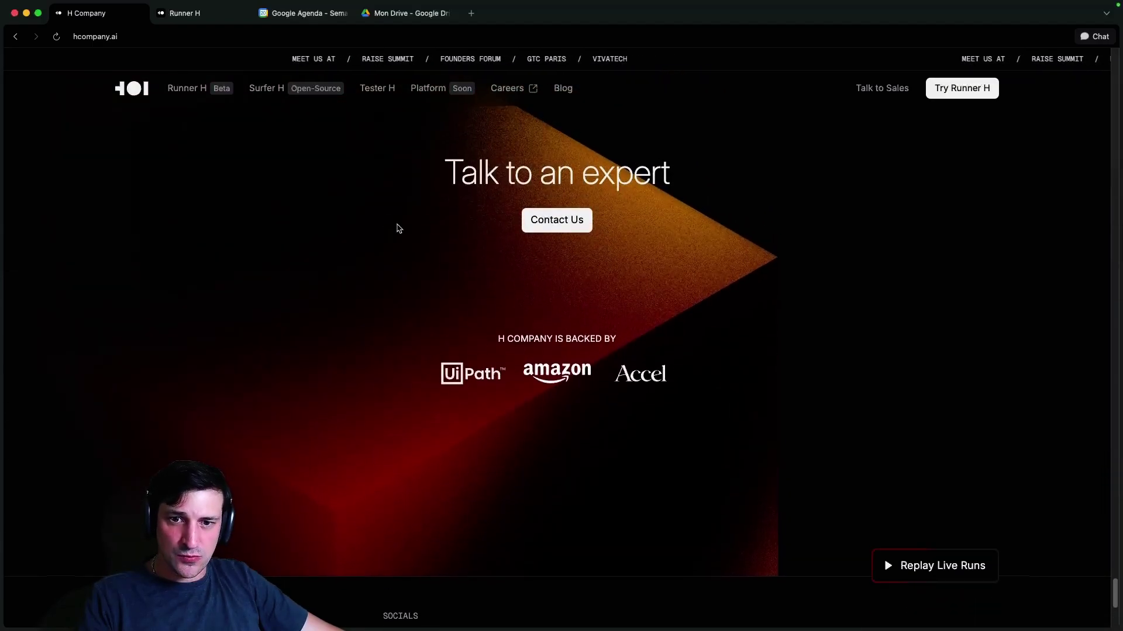
- Close the H Company homepage and bring up the Runner H run page
left_click(143, 14)
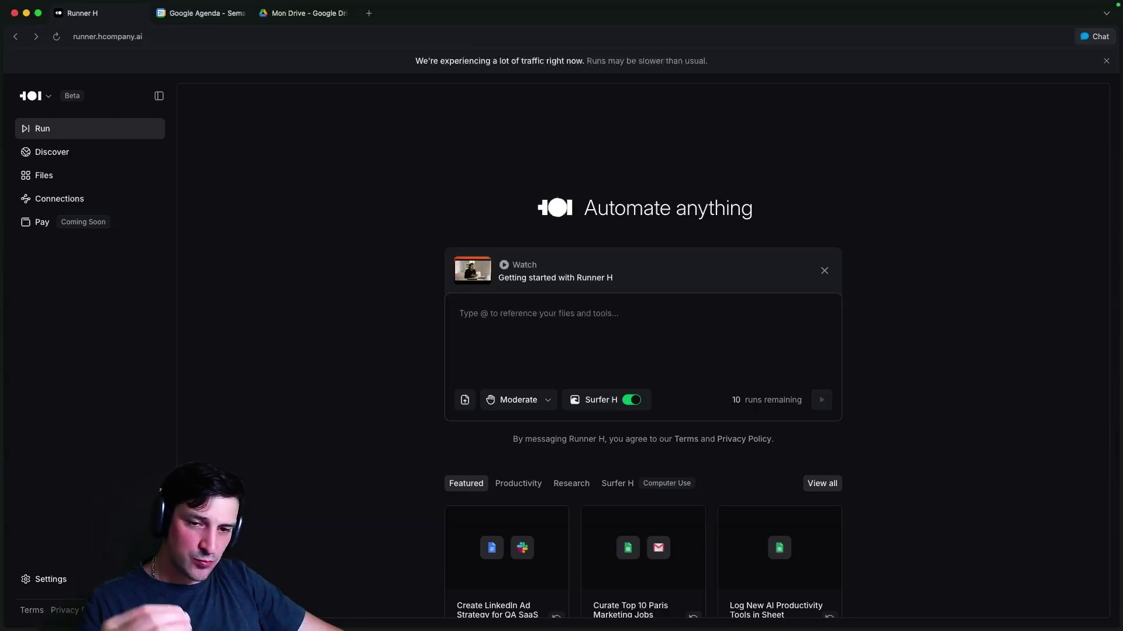
key("super+Tab")
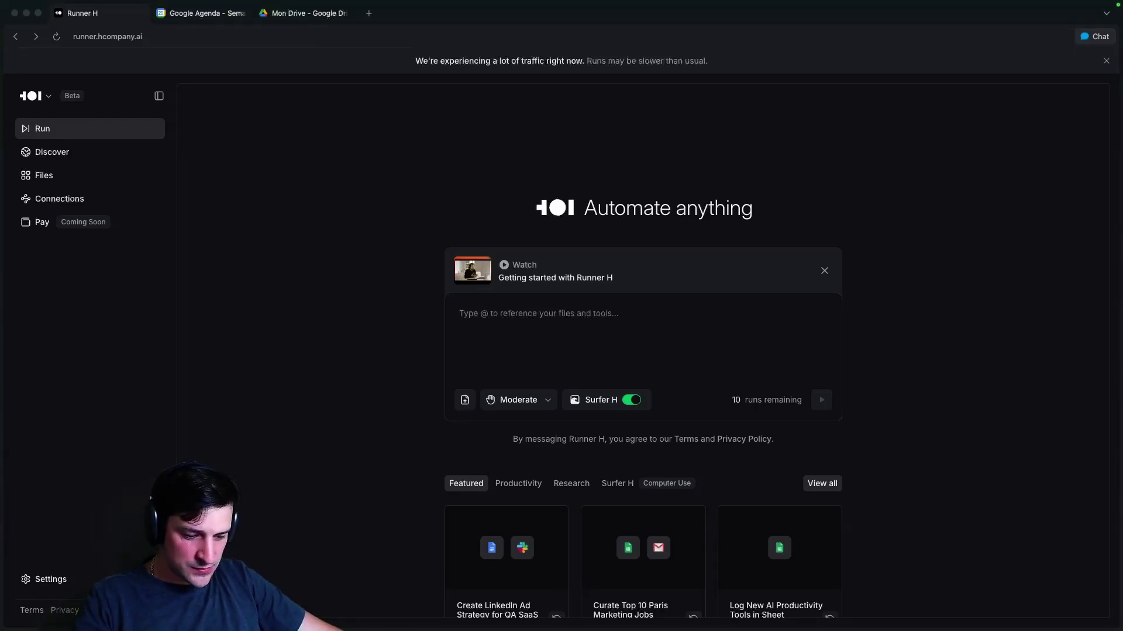
left_click(596, 311)
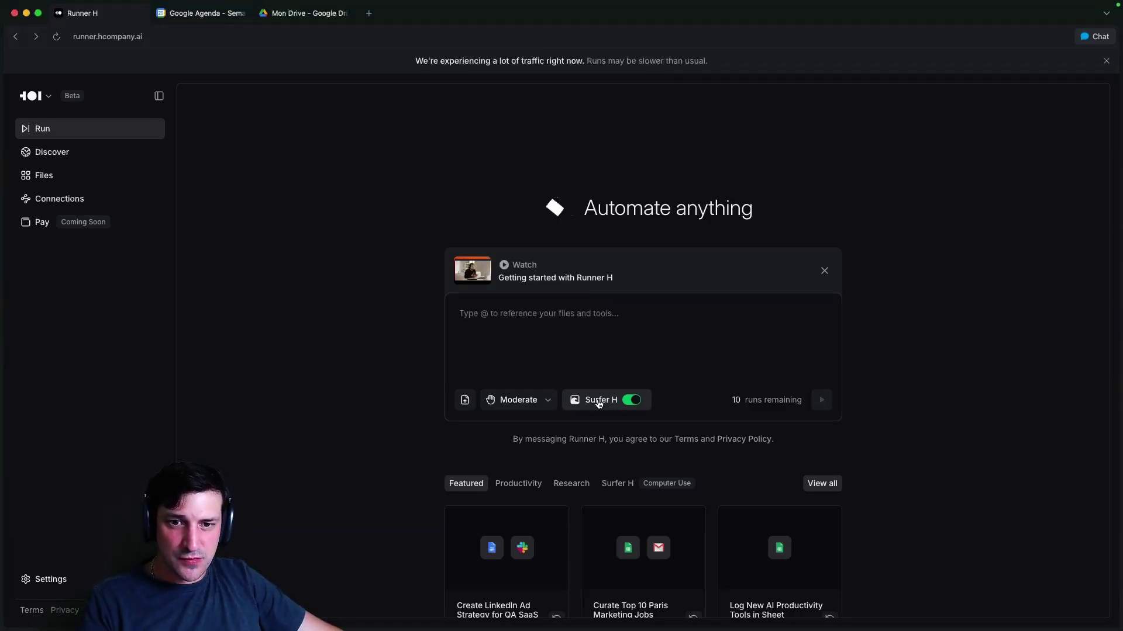
- Look over the task prompt area, checking the Surfer H toggle and the allowance of remaining runs
left_click(629, 403)
left_click(631, 400)
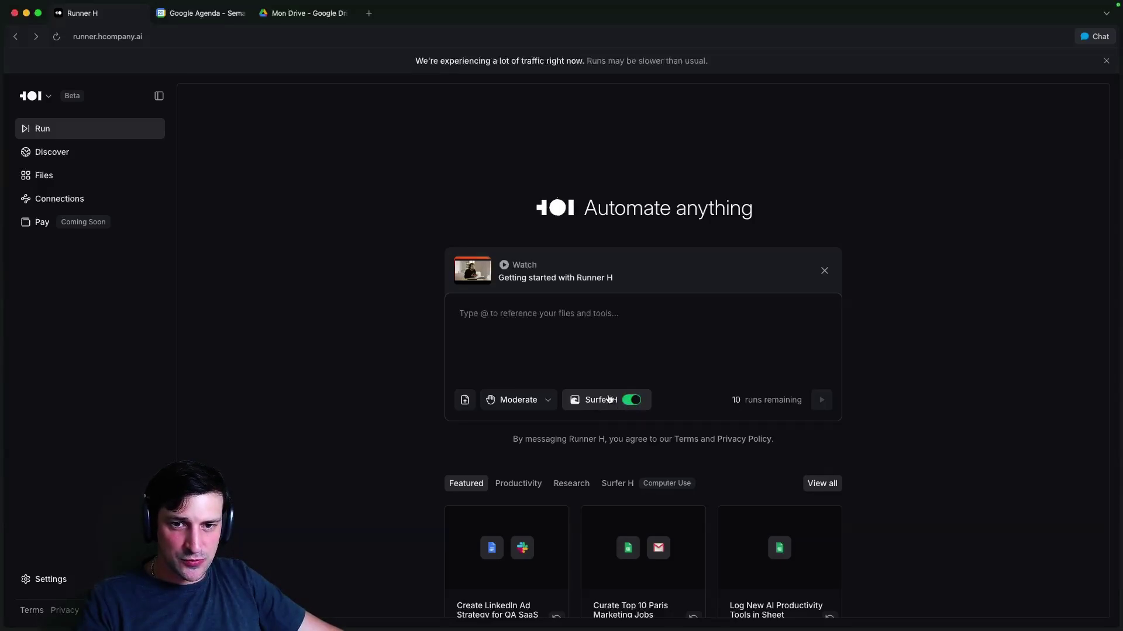
left_click_drag(728, 400, 777, 340)
left_click(777, 340)
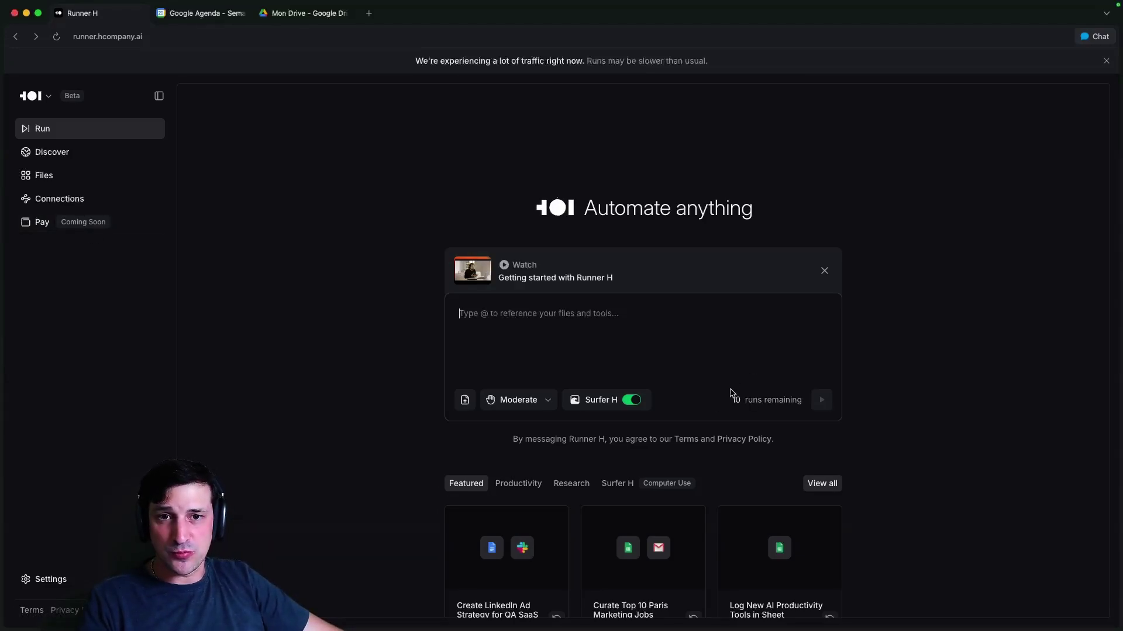
- Open the Discover gallery and browse the featured example automations from start to end
left_click(53, 153)
scroll(602, 336, "down", 5)
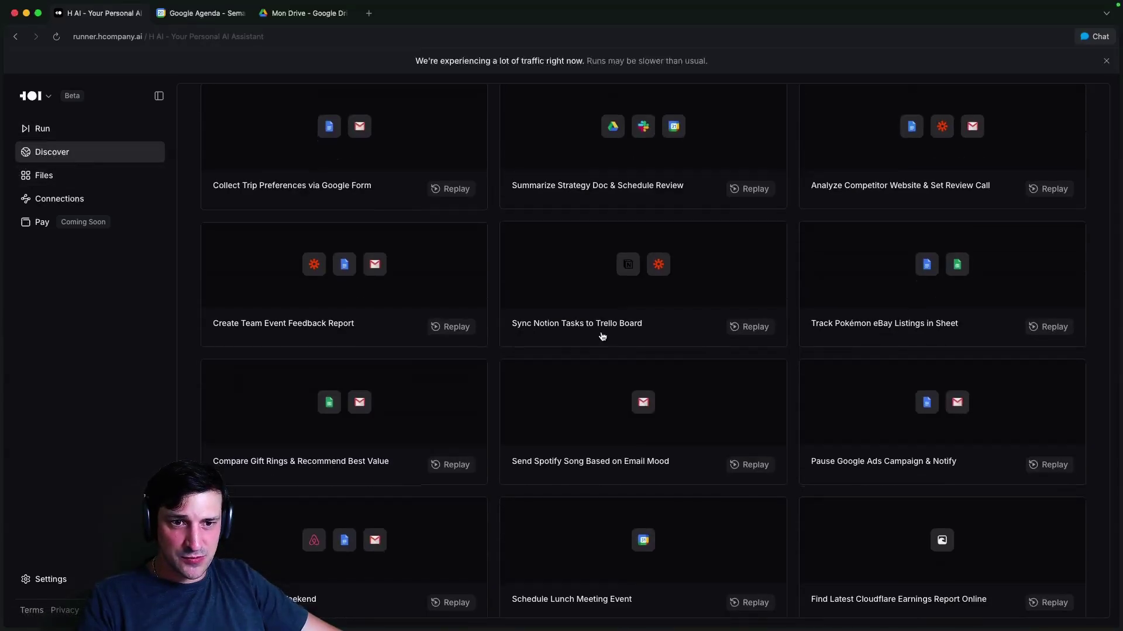
scroll(602, 336, "down", 5)
scroll(583, 381, "up", 10)
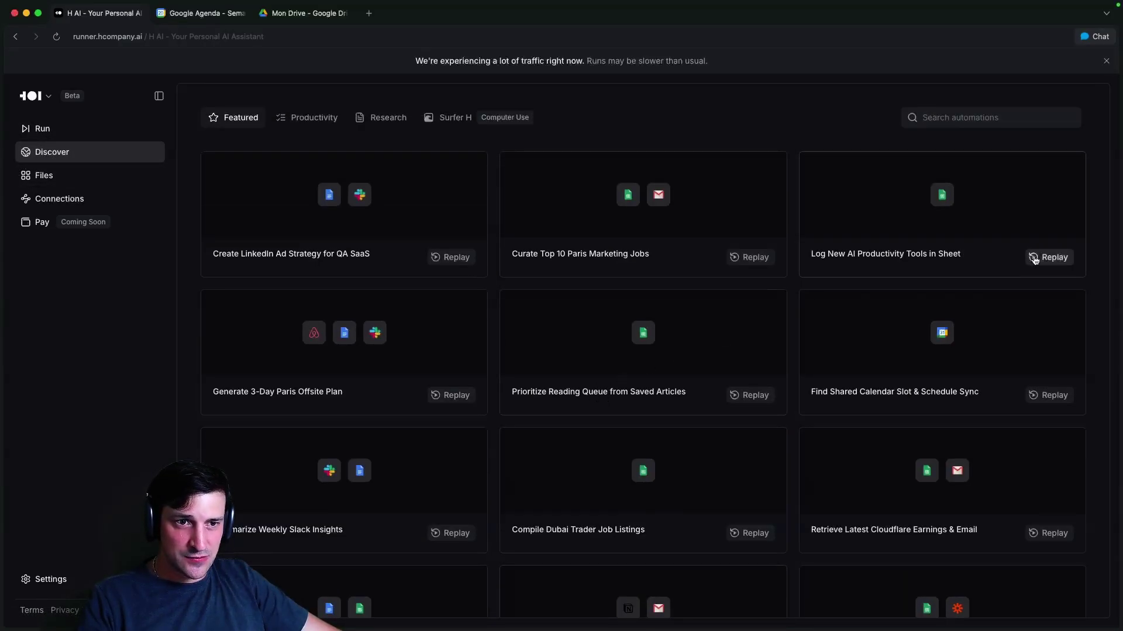
- Review the Files library's description and storage, and the tools available on the Connections page
left_click(73, 178)
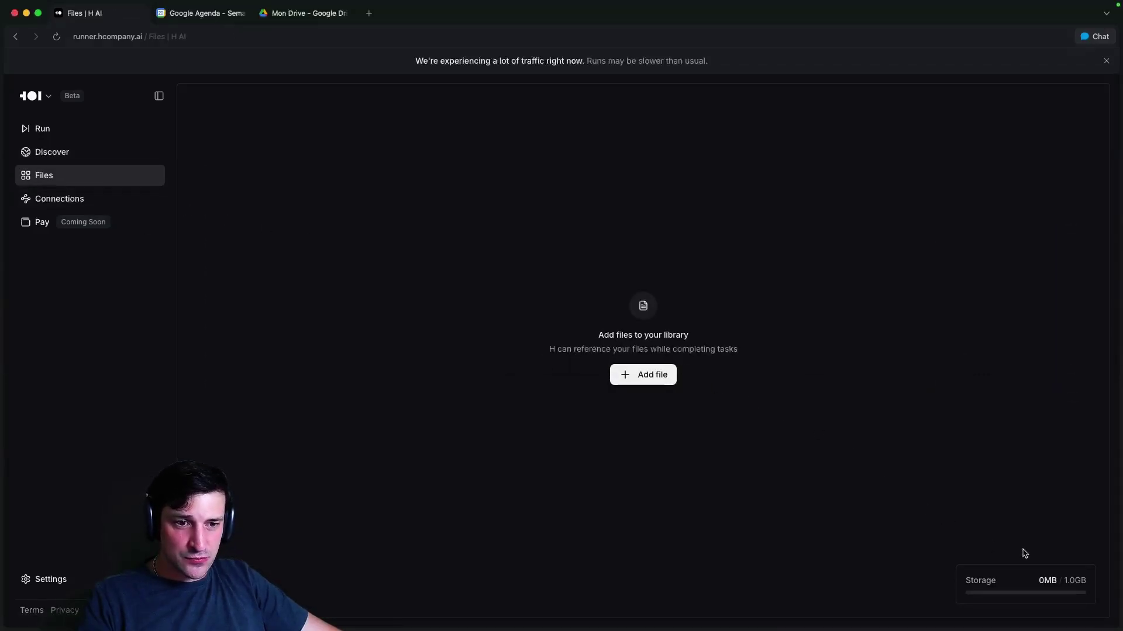
left_click_drag(569, 345, 749, 351)
left_click(648, 345)
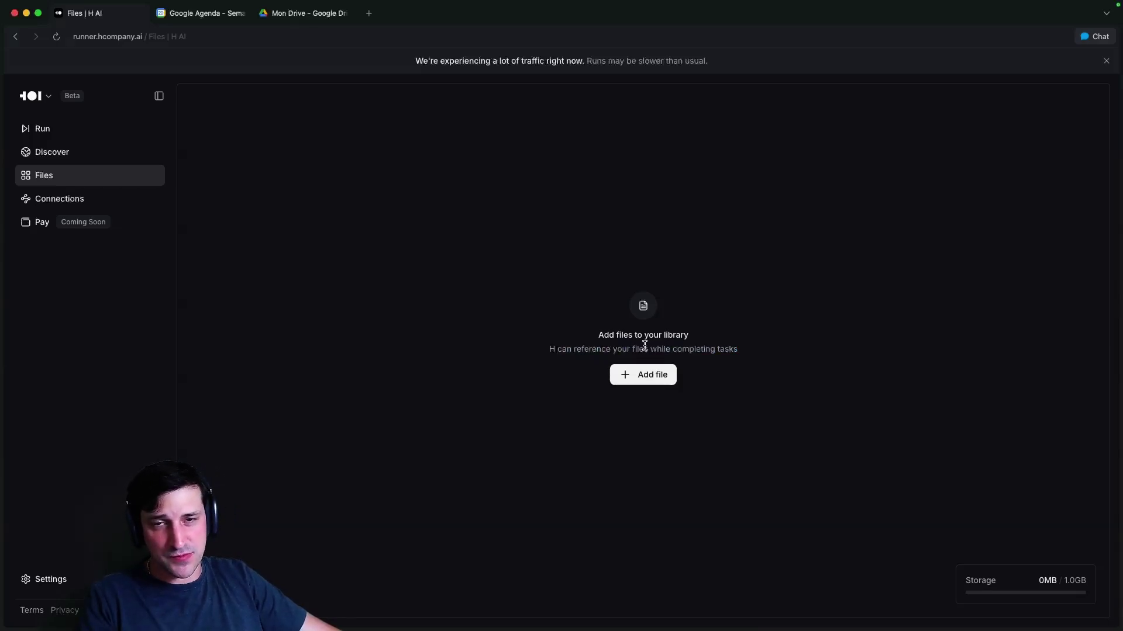
left_click(59, 199)
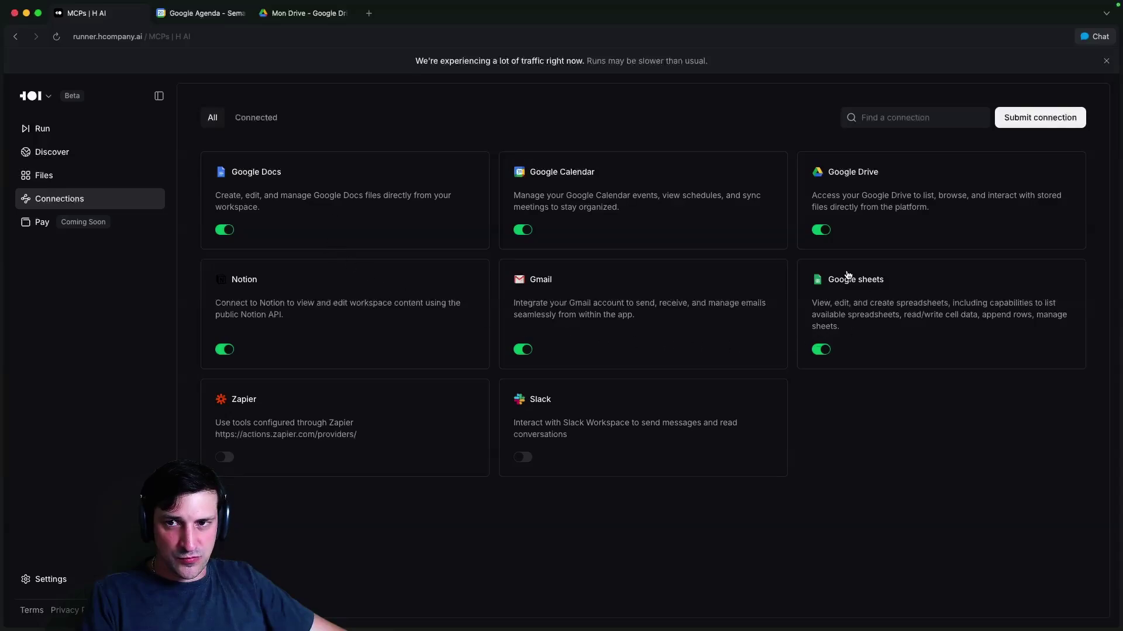
- Return to the Run page and dismiss the "Getting started with Runner H" video banner
left_click(33, 129)
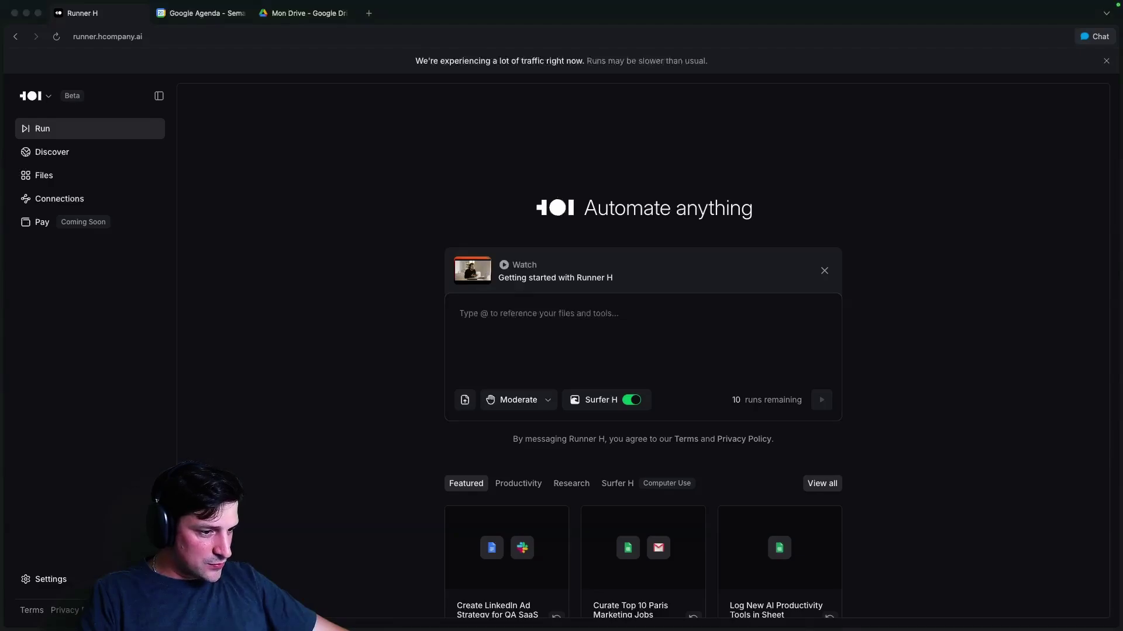
left_click(534, 314)
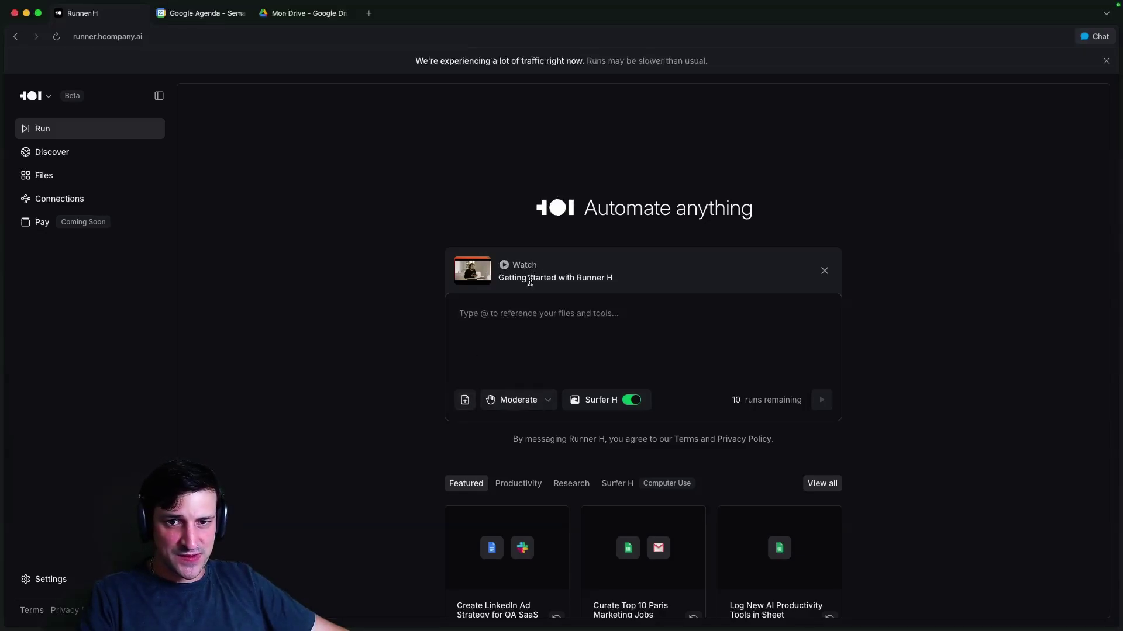
left_click(824, 270)
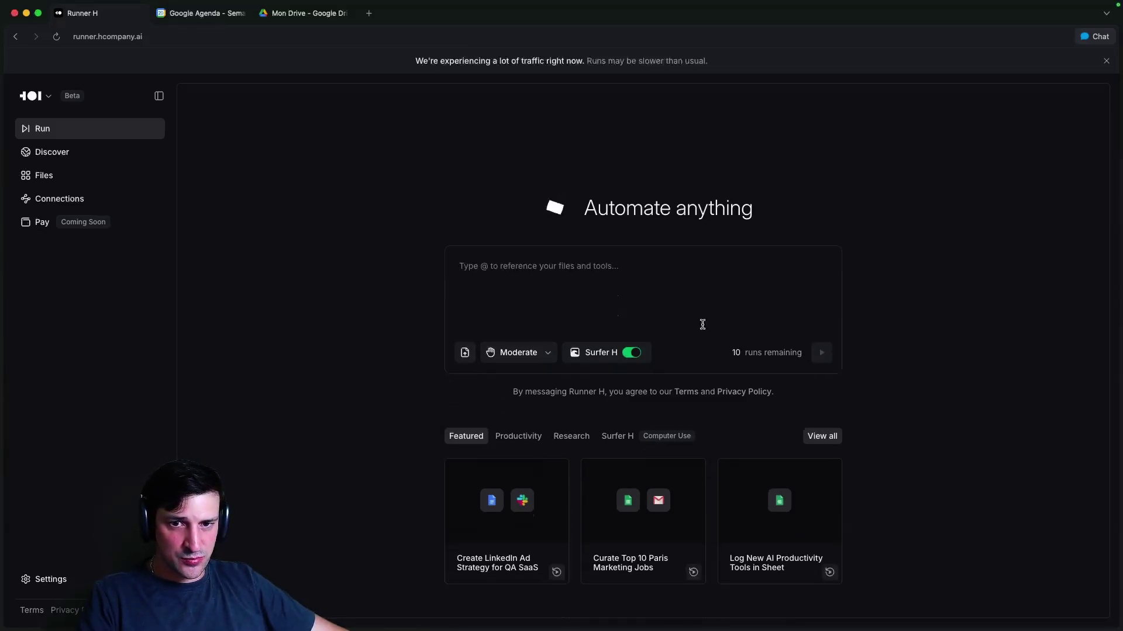
- Review the Human in the Loop options, trying Fully automated and switching back to Moderately involved
left_click(541, 350)
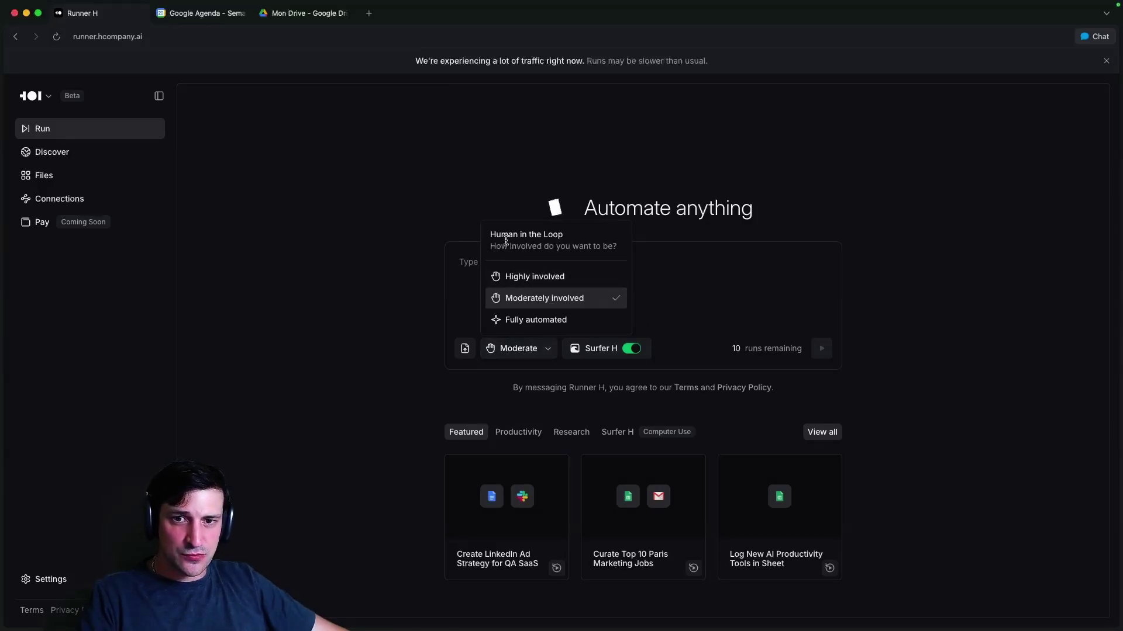
left_click_drag(507, 240, 554, 251)
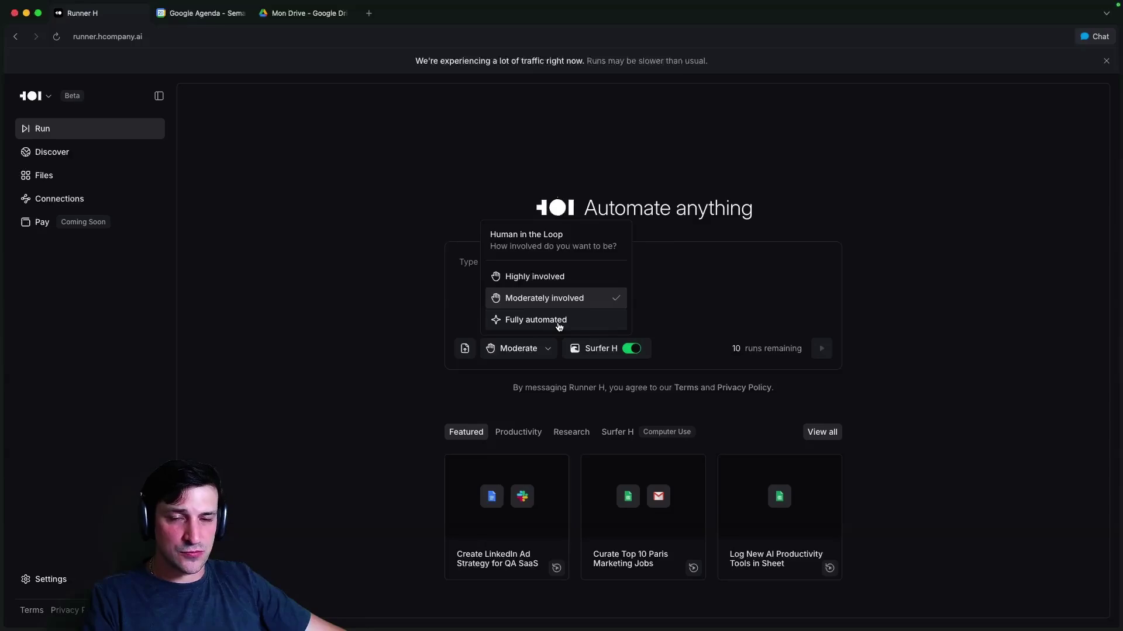
left_click(538, 323)
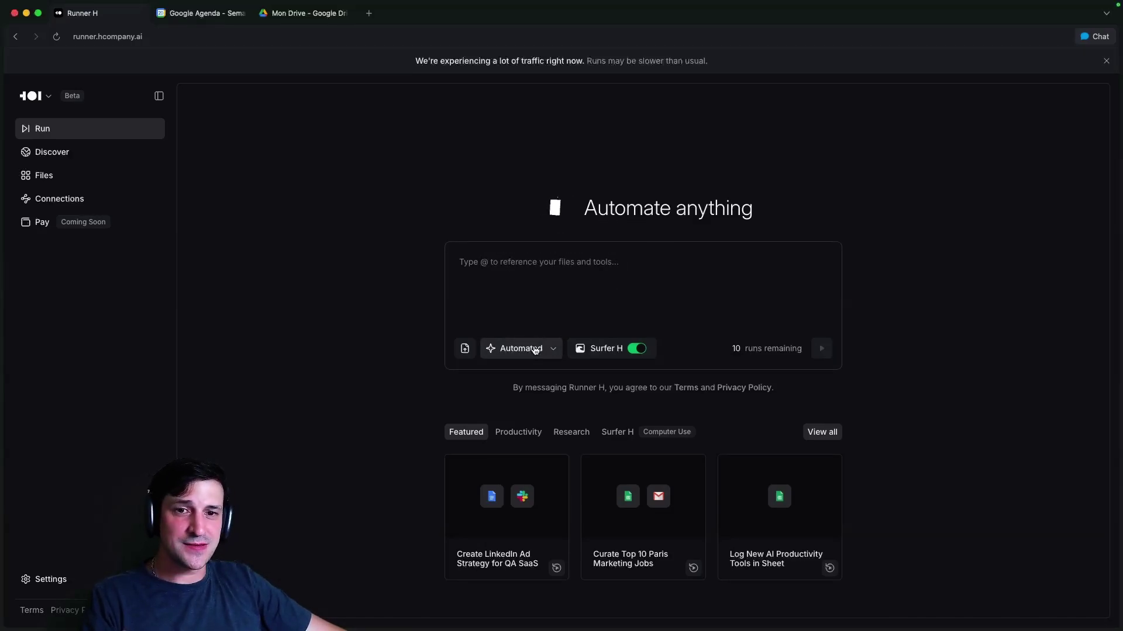
left_click(535, 350)
left_click(559, 303)
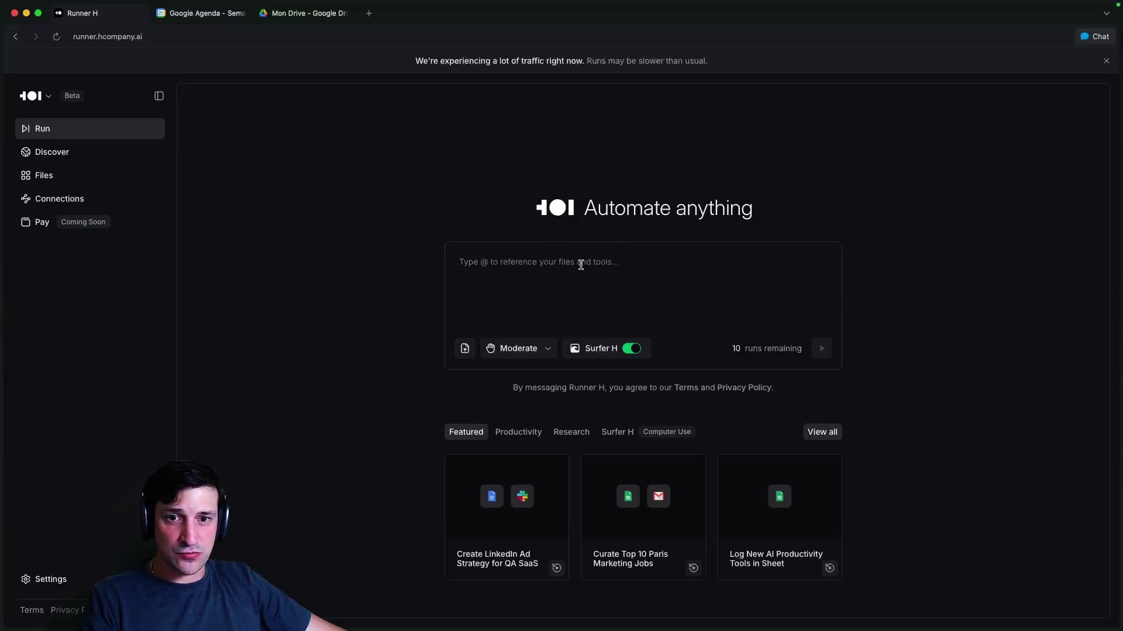
- Submit a French task: on sneakers.com, add size 42 Air Max to cart, reach payment, check for Apple Pay and export a screenshot per step
type("Sur le site \"sneakers.com\", ajoute une paire de Air Max taille 42 au panier, va jusqu’à la page de paiement, vérifie la présence du mode \"Apple Pay\" et exporte une capture d’écran de chaque étape.")
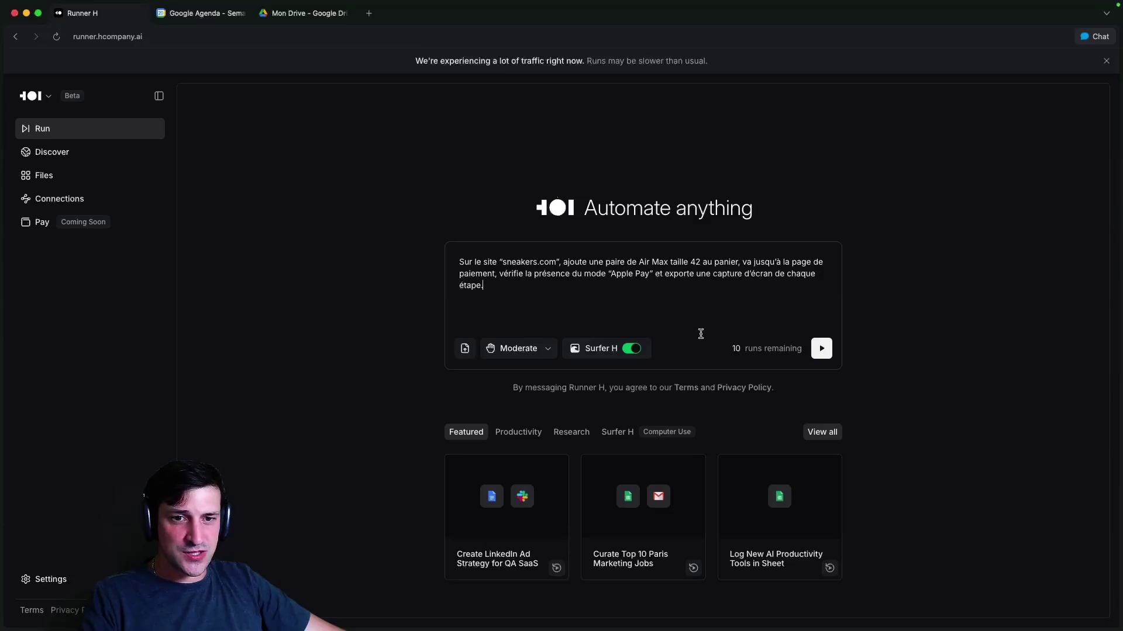
key("Return")
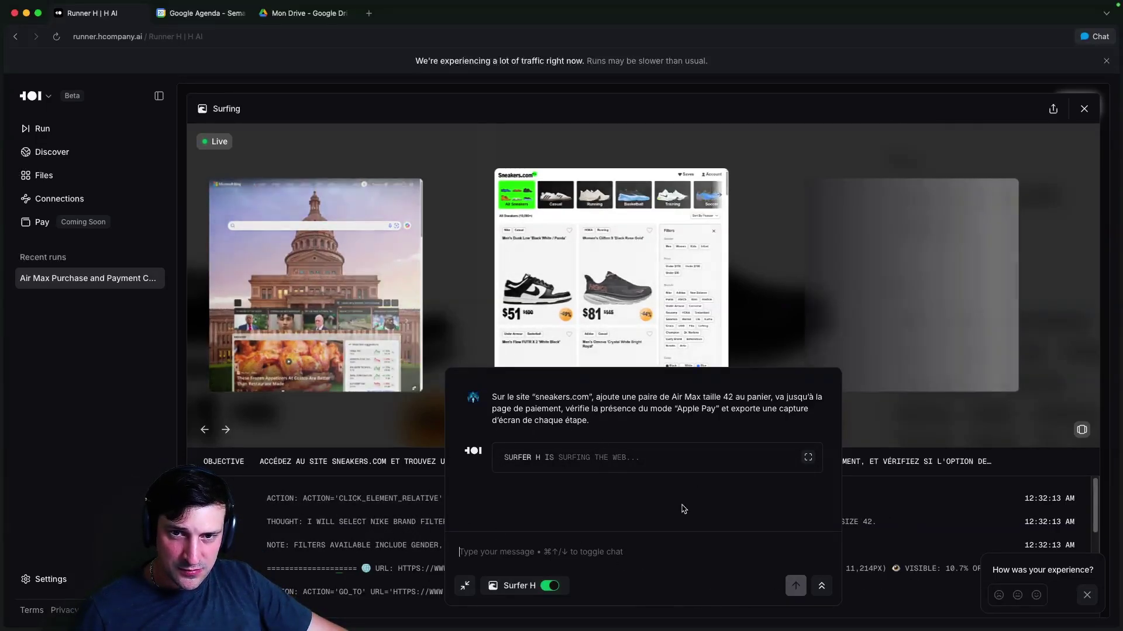
- Read through Surfer H's live activity log and dismiss the "How was your experience?" survey
scroll(319, 586, "down", 5)
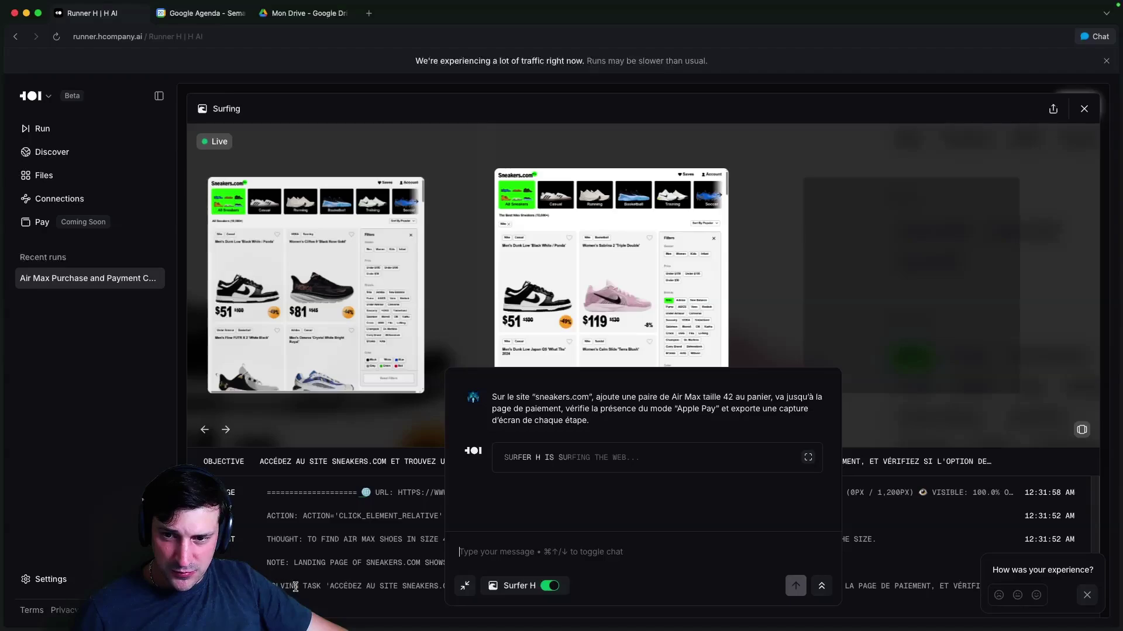
left_click(1076, 600)
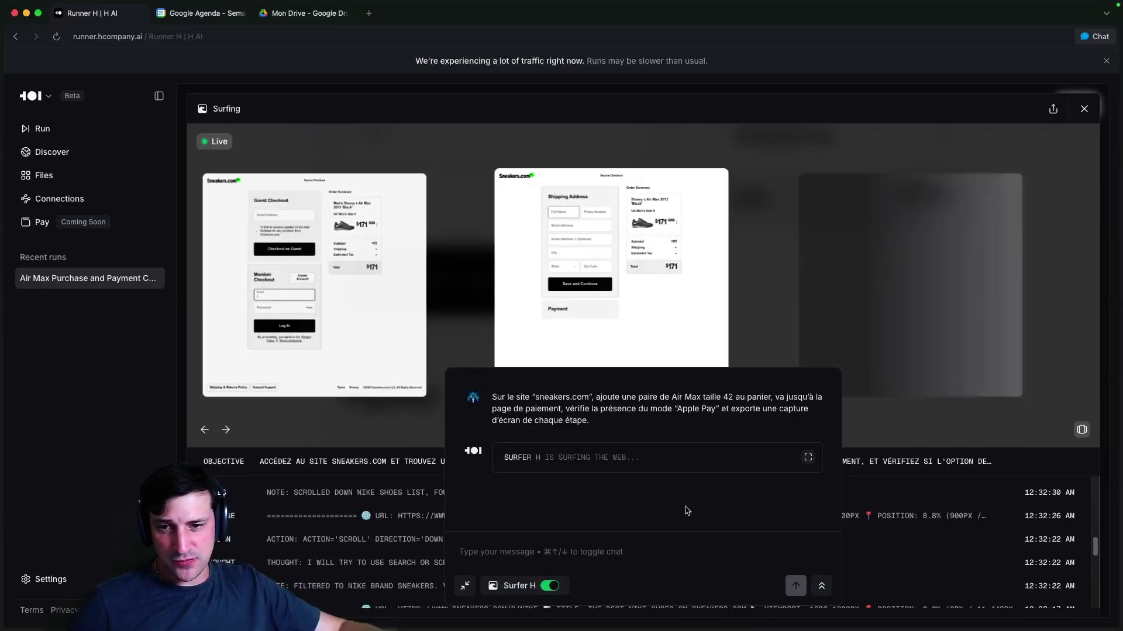
scroll(380, 529, "down", 5)
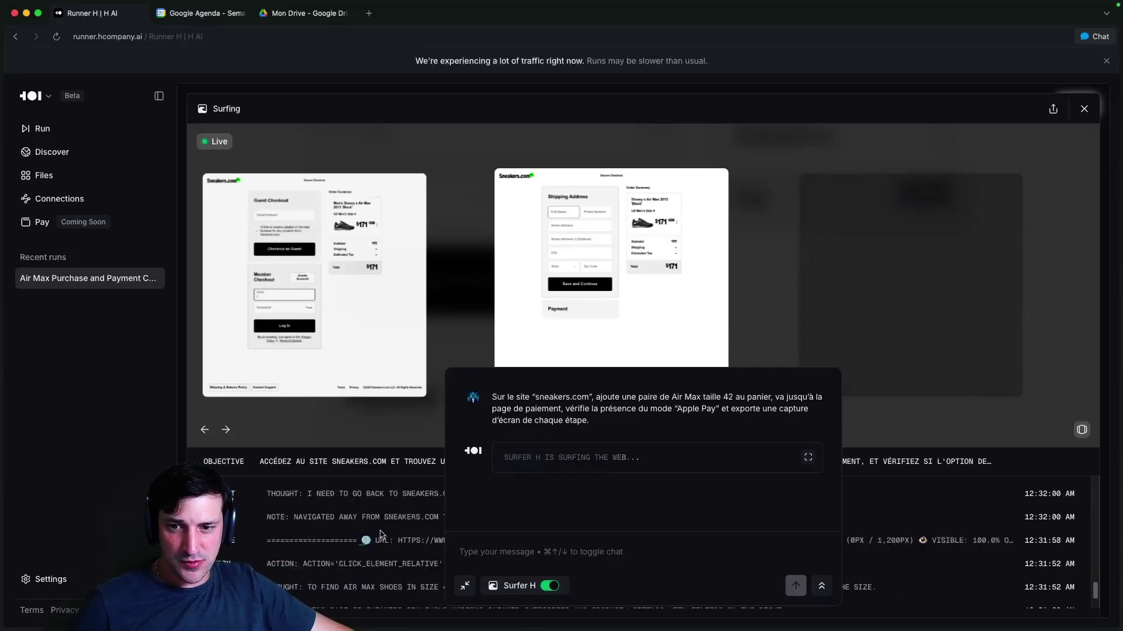
- Go back to the first captured browsing screenshots of the run and step forward again to the latest one
left_click(205, 431)
left_click(204, 431)
left_click(204, 430)
left_click(204, 430)
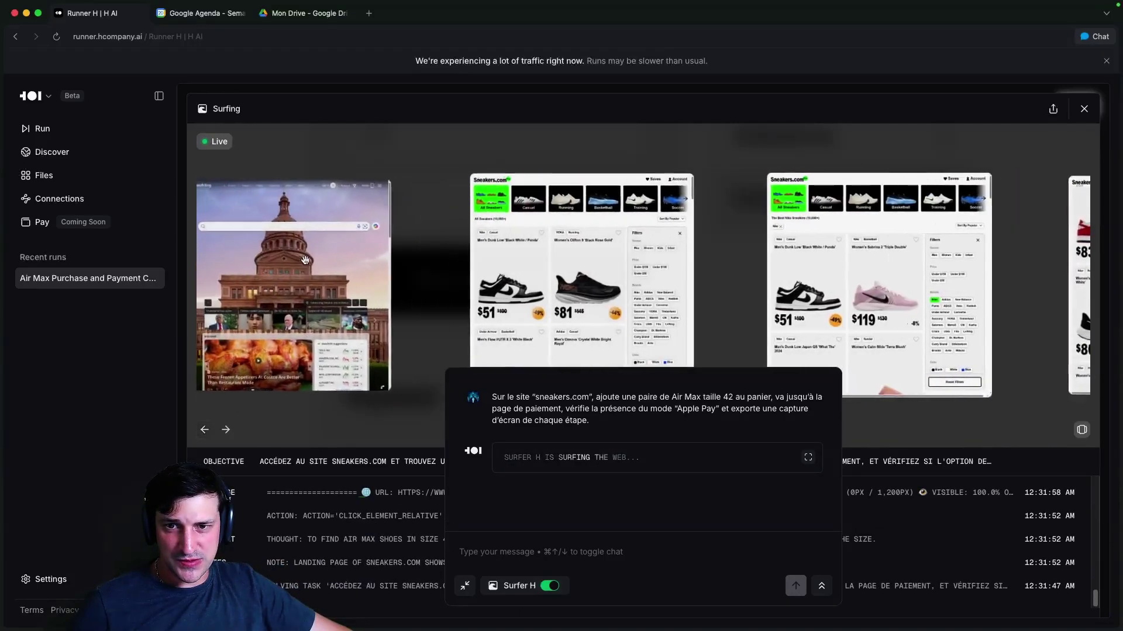
left_click(226, 430)
double_click(226, 431)
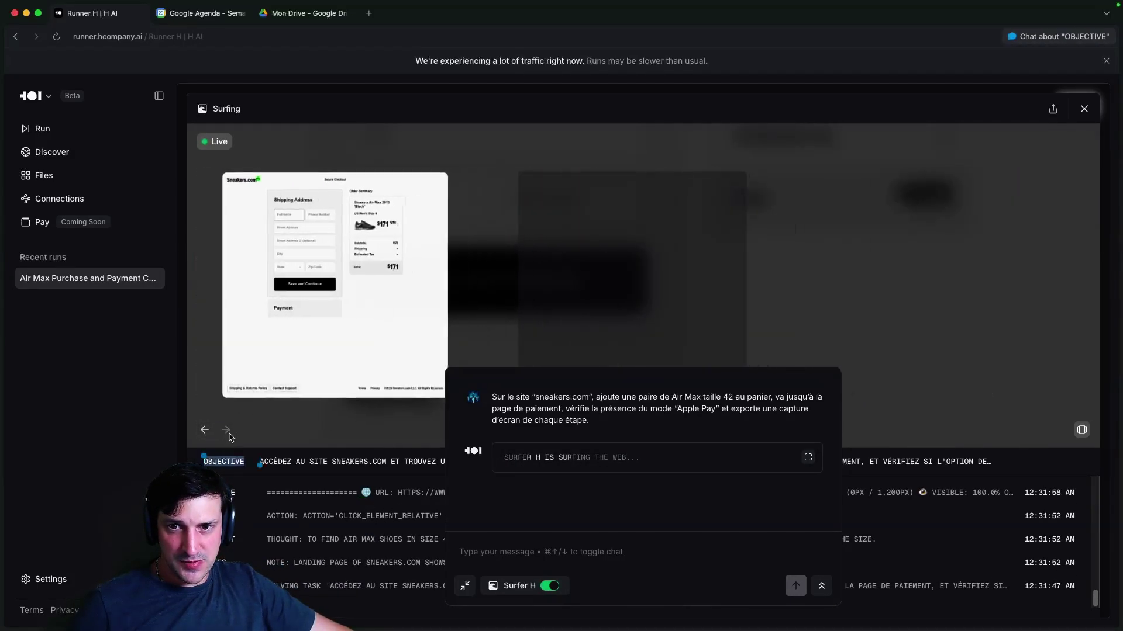
left_click(226, 430)
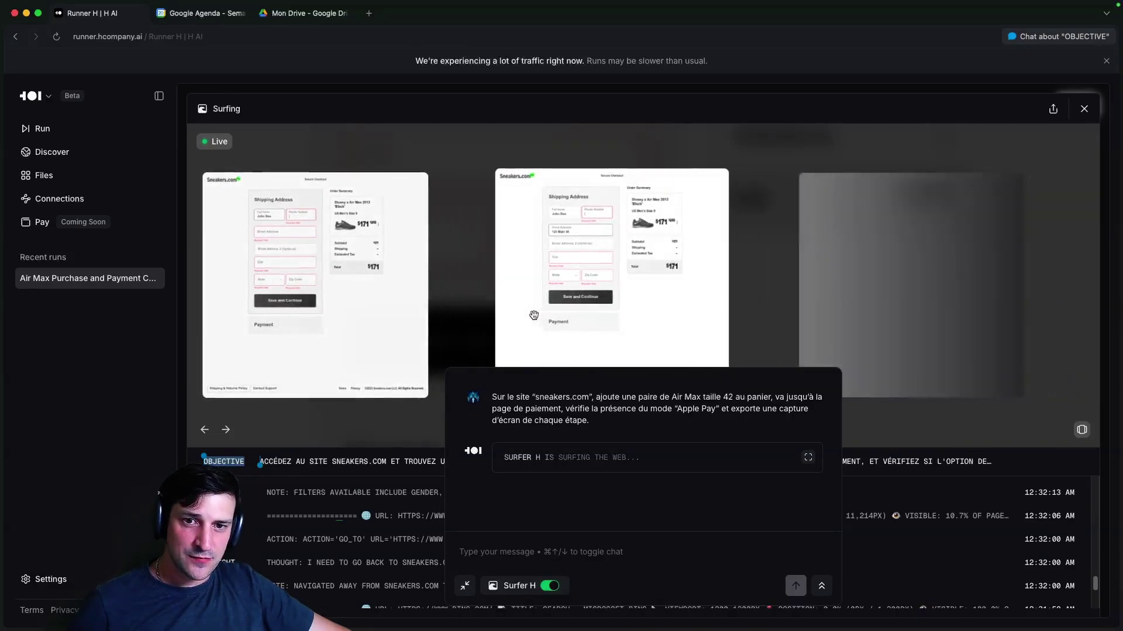
- Collapse the chat over the log and follow Surfer H's logged thoughts, actions and latest checkout screenshots
scroll(311, 556, "down", 3)
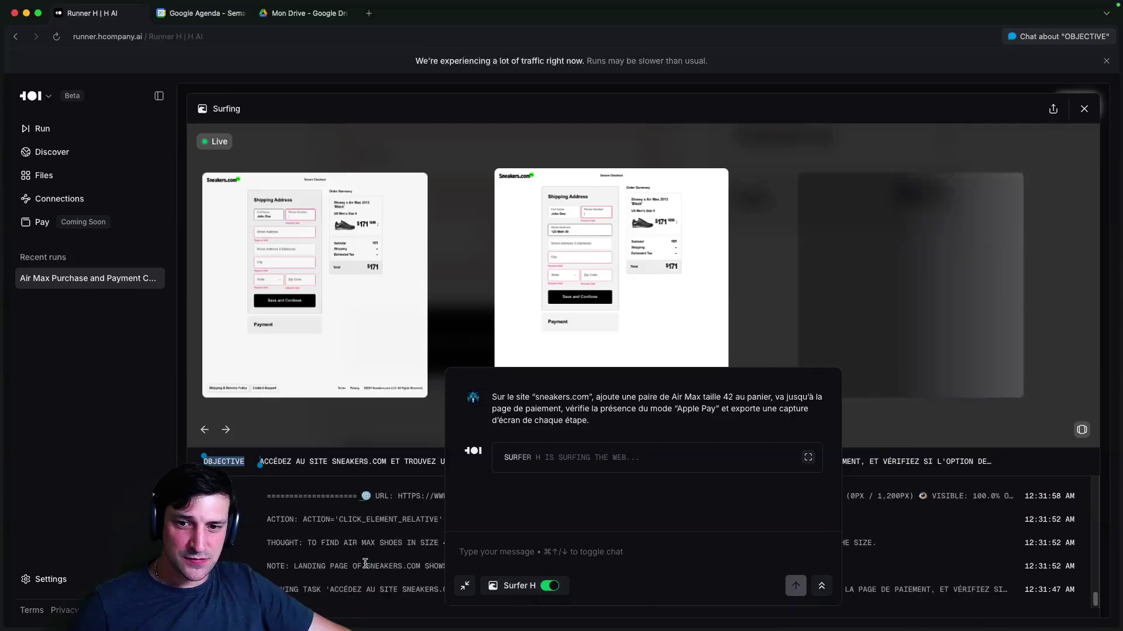
left_click(316, 559)
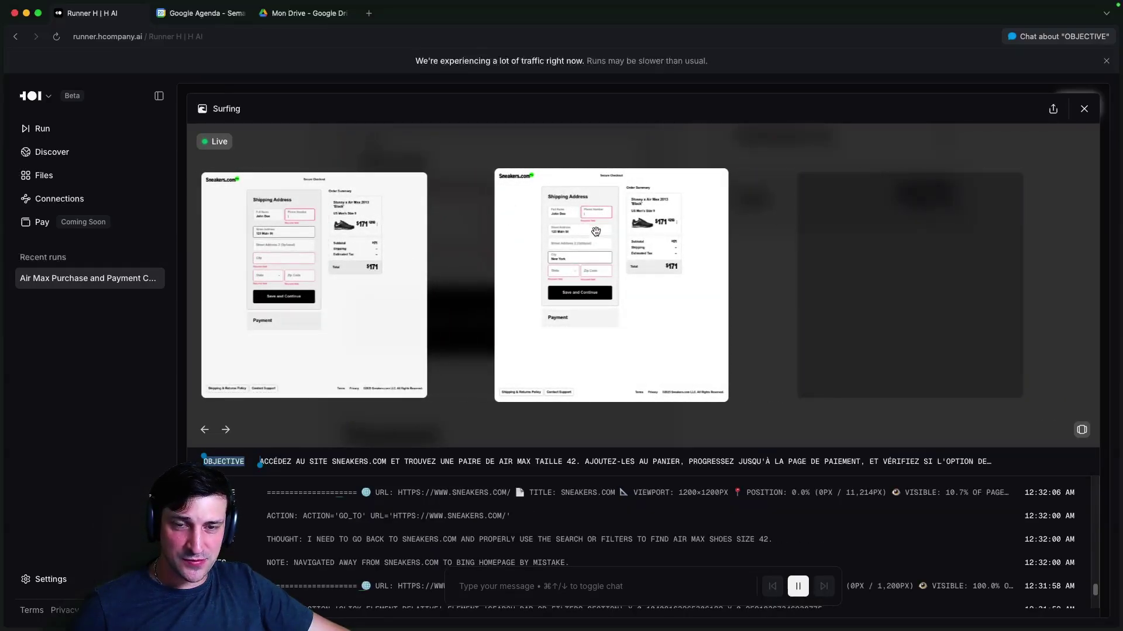
scroll(351, 538, "down", 2)
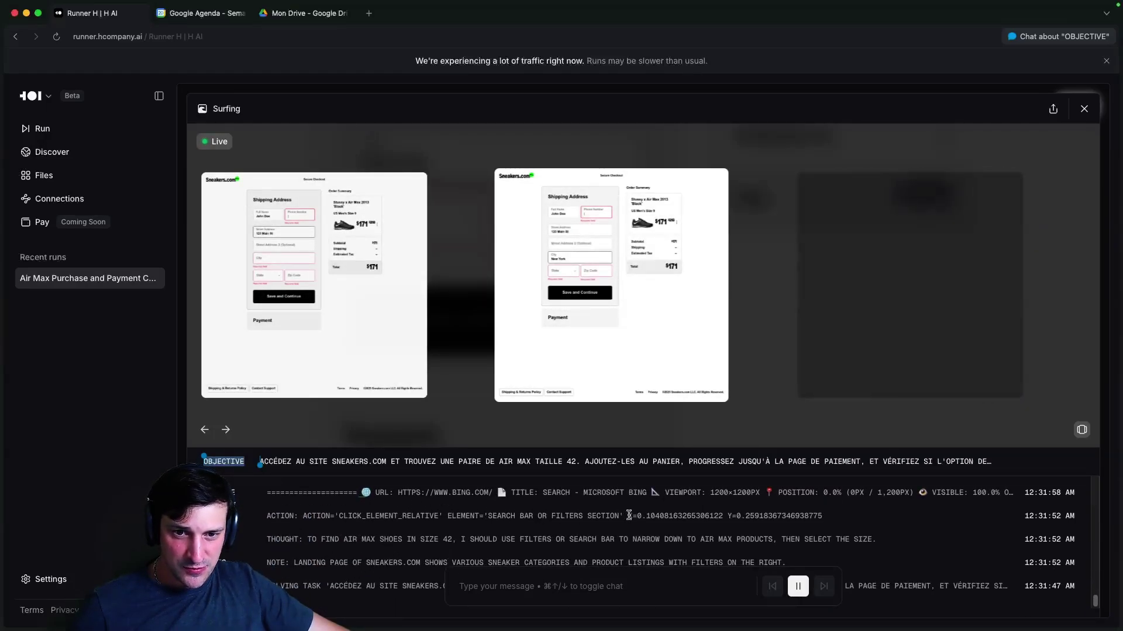
scroll(639, 530, "up", 2)
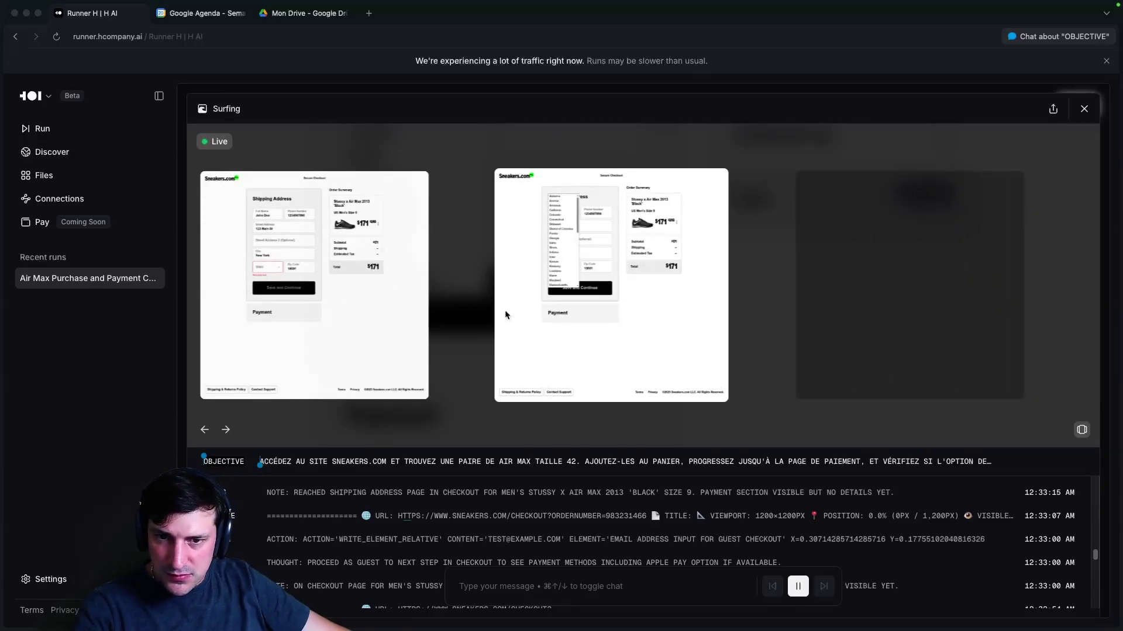
left_click(631, 295)
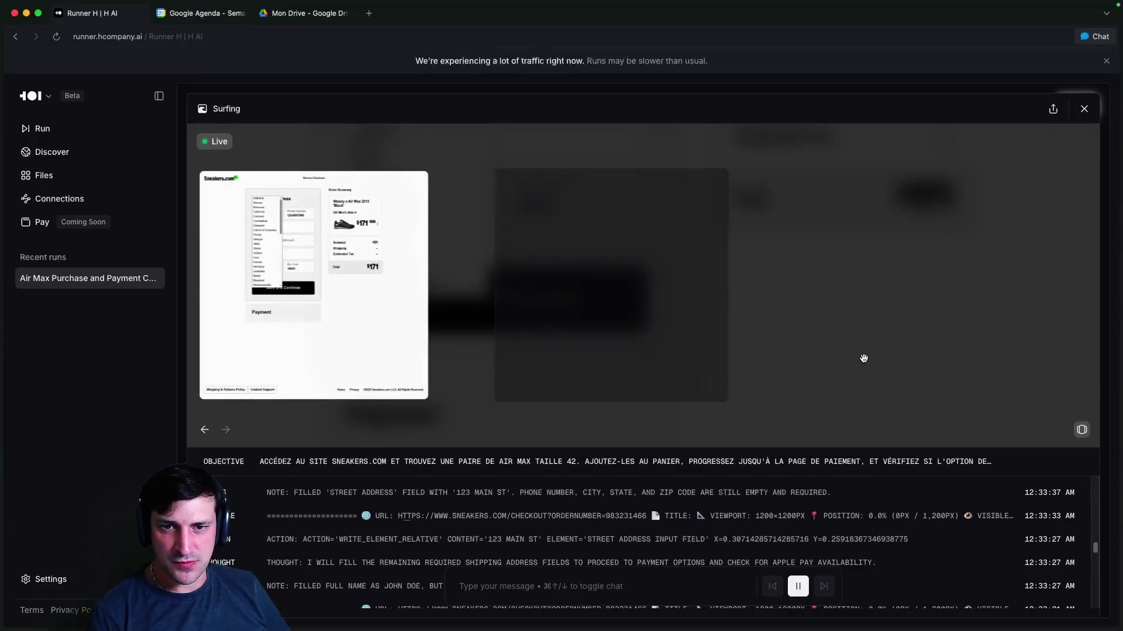
left_click_drag(615, 310, 784, 315)
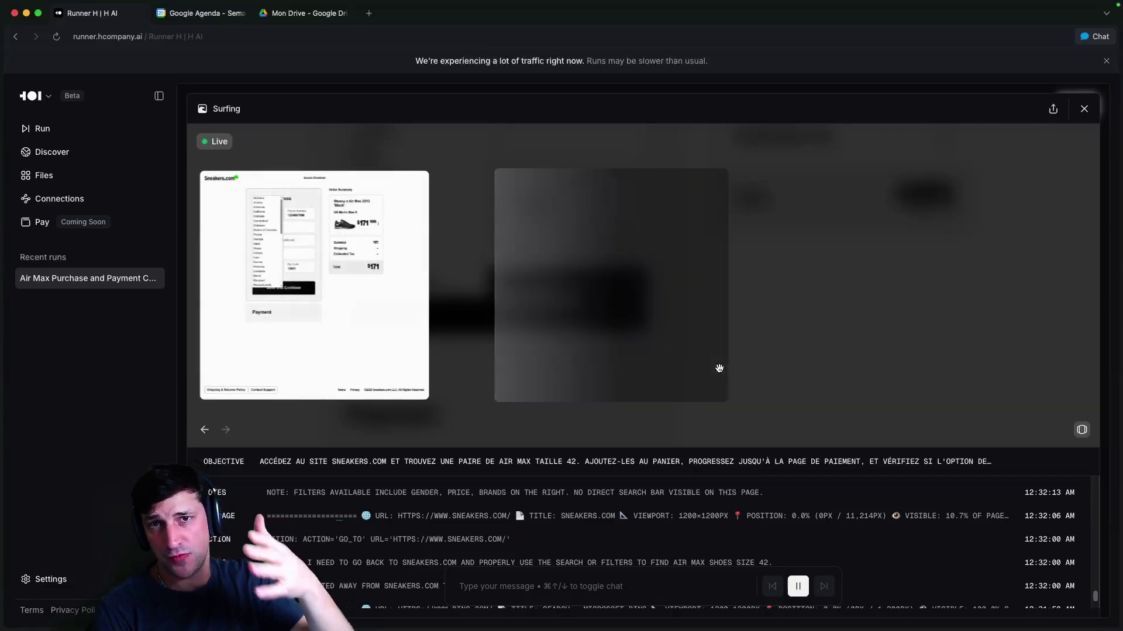
- Read Runner H's final report on the product selection, checkout page and shipping address stages
scroll(701, 421, "up", 5)
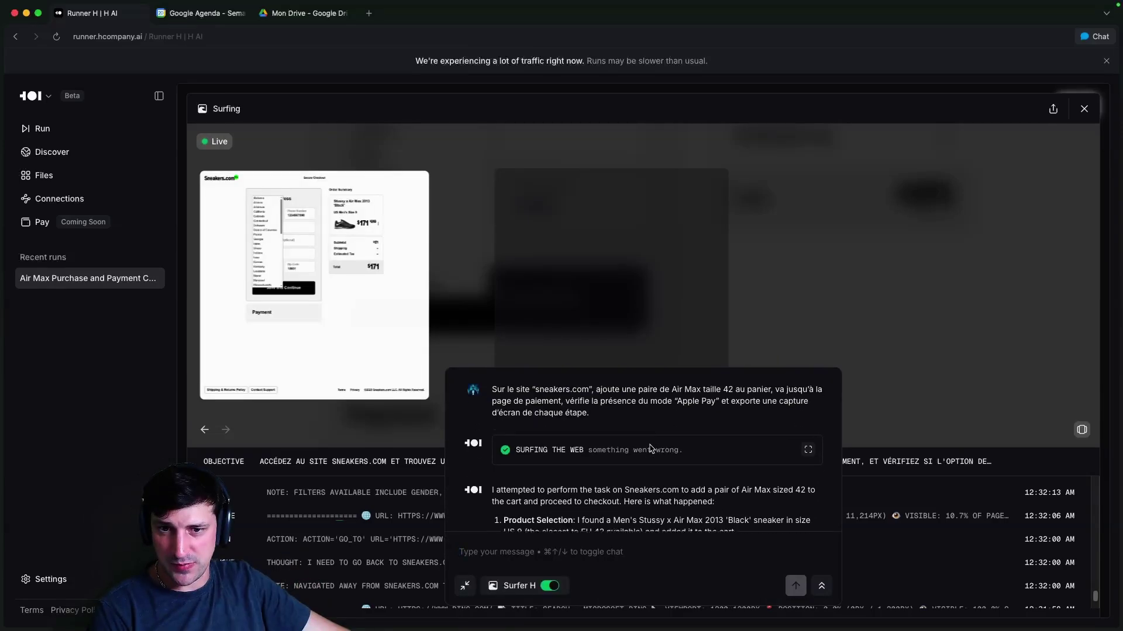
scroll(664, 468, "down", 3)
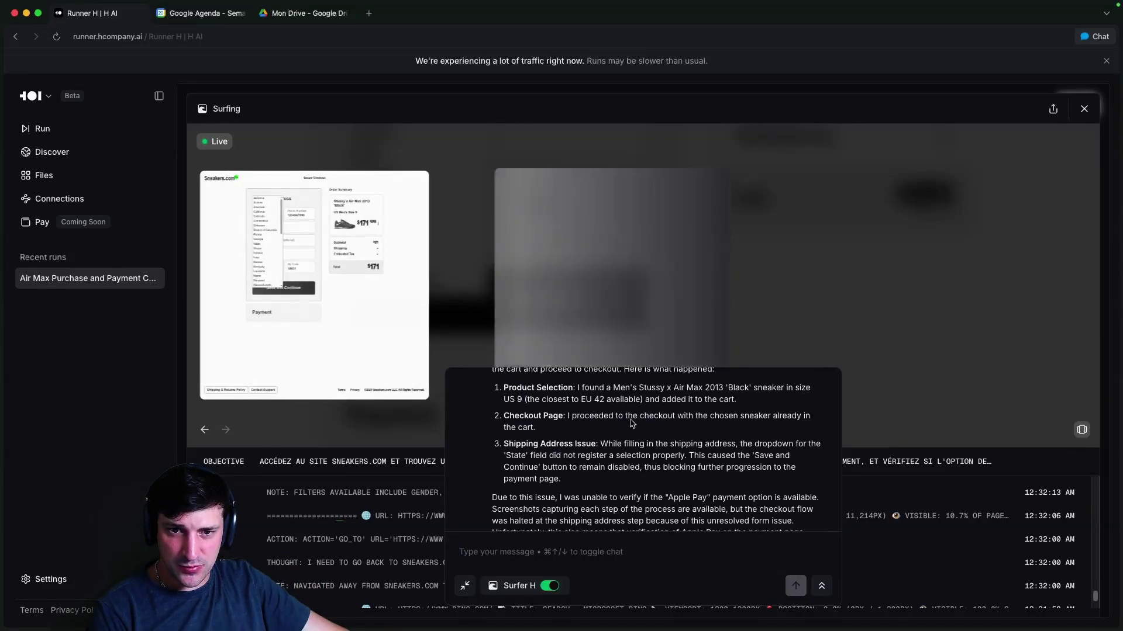
scroll(575, 400, "up", 2)
left_click_drag(538, 427, 685, 442)
left_click(636, 440)
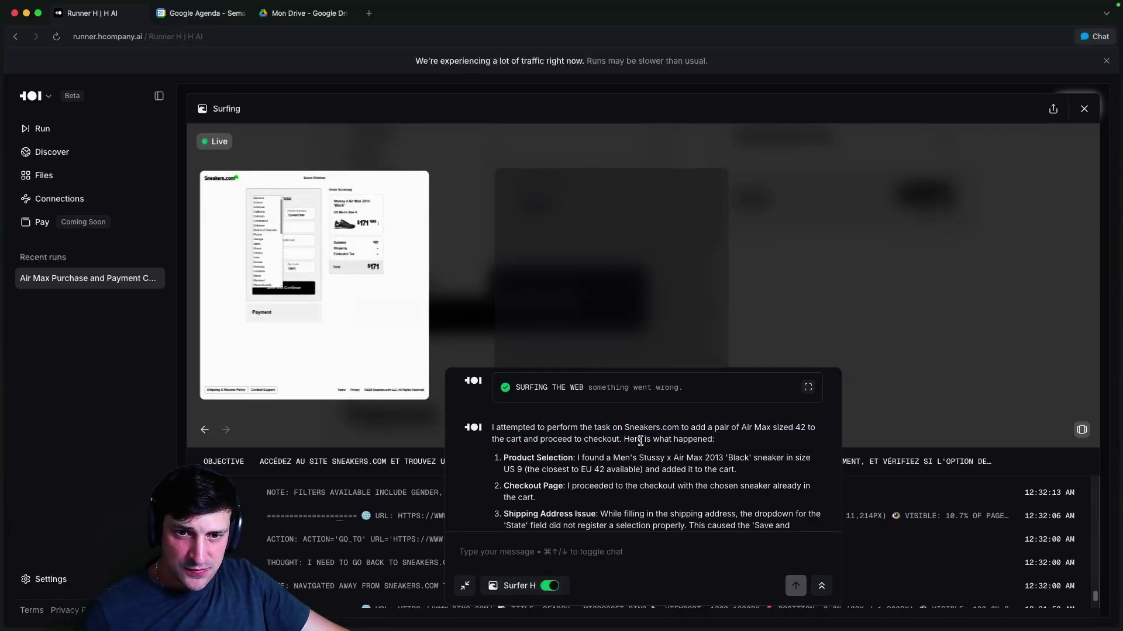
scroll(636, 440, "down", 2)
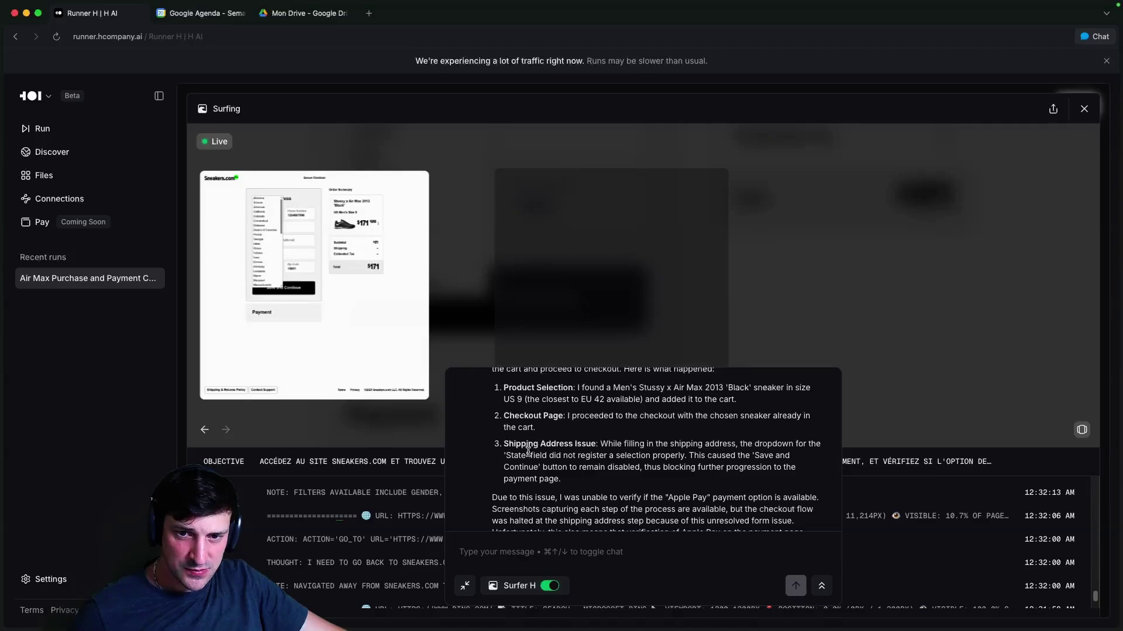
- Read the rest of Runner H's report on the shipping address issue and the Apple Pay verification
scroll(528, 452, "down", 1)
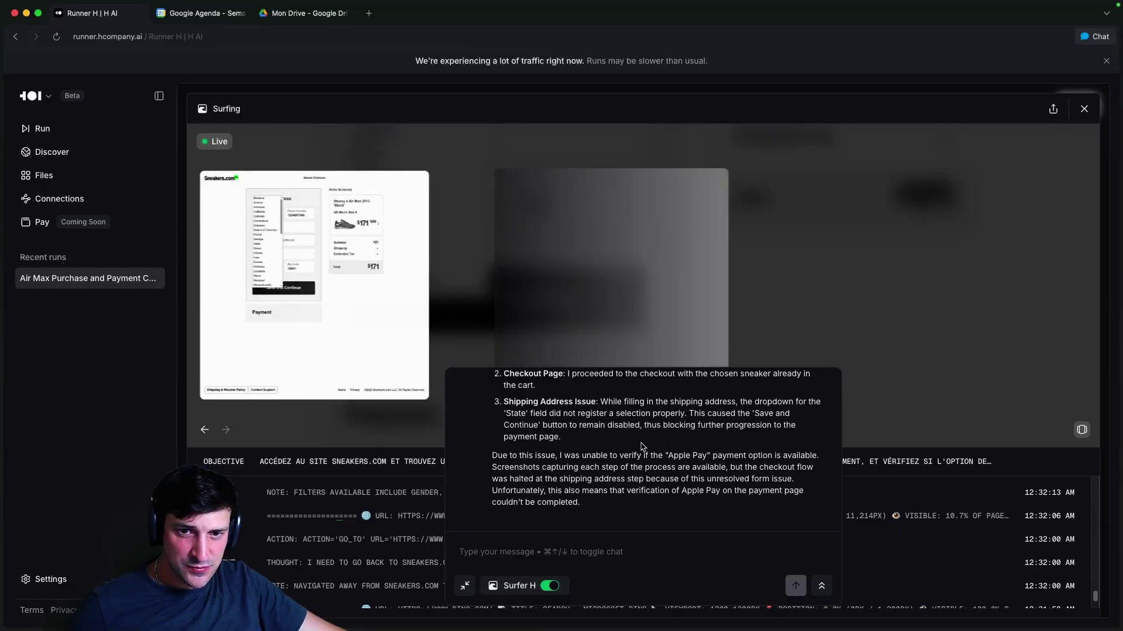
left_click_drag(651, 413, 659, 423)
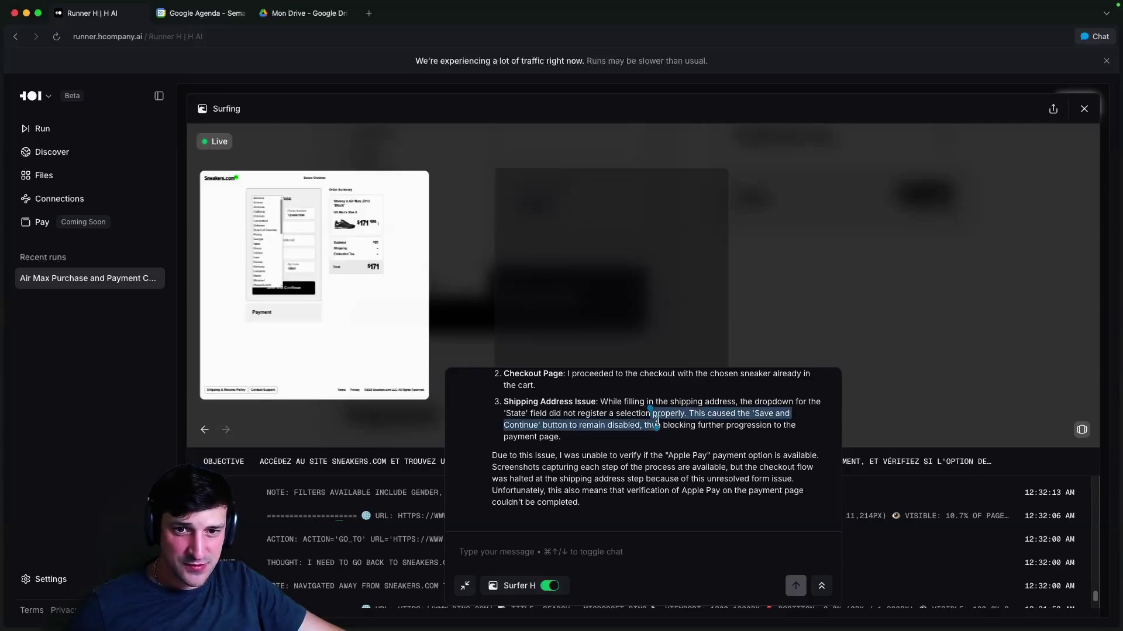
left_click(710, 423)
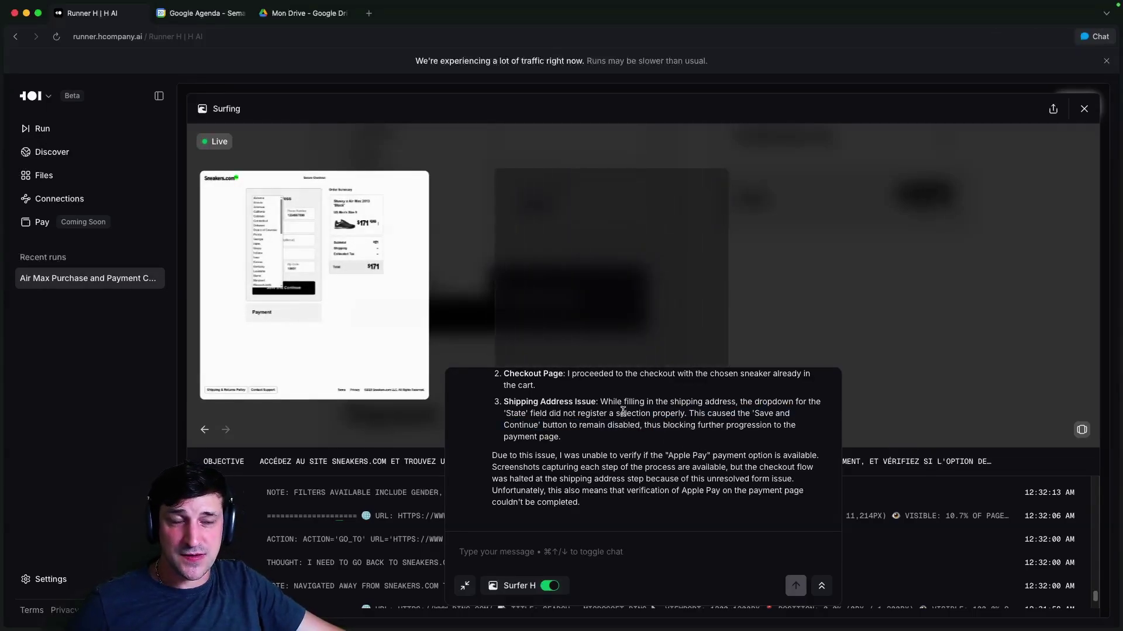
left_click_drag(714, 420, 561, 437)
left_click(696, 427)
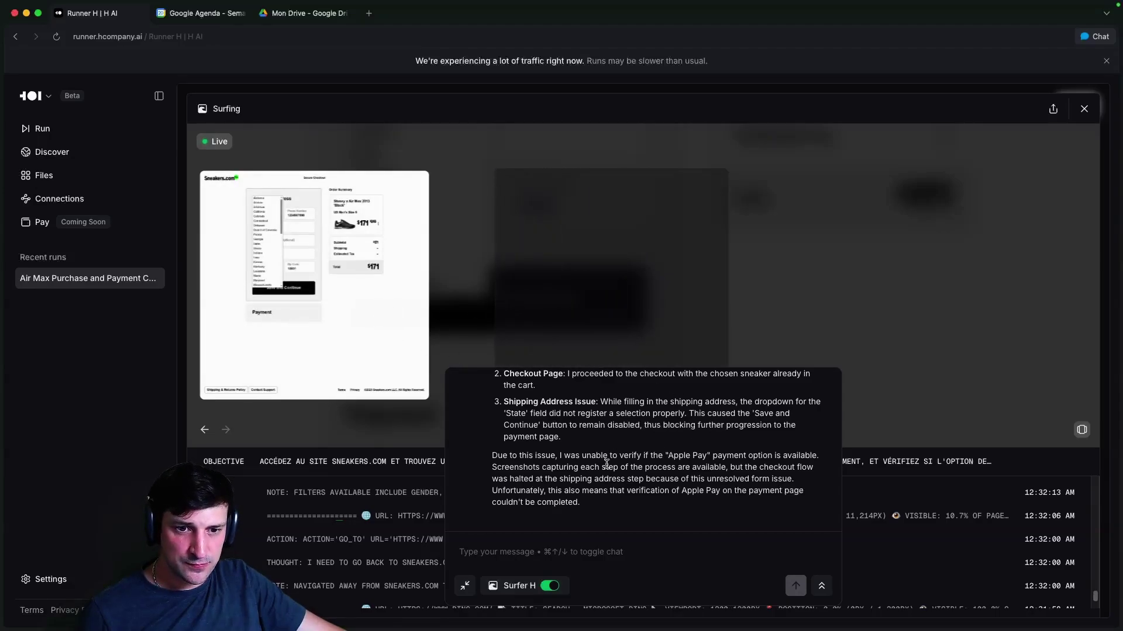
- Check the end of Surfer H's activity log and send Runner H the chat message "let me do it for you"
left_click(539, 555)
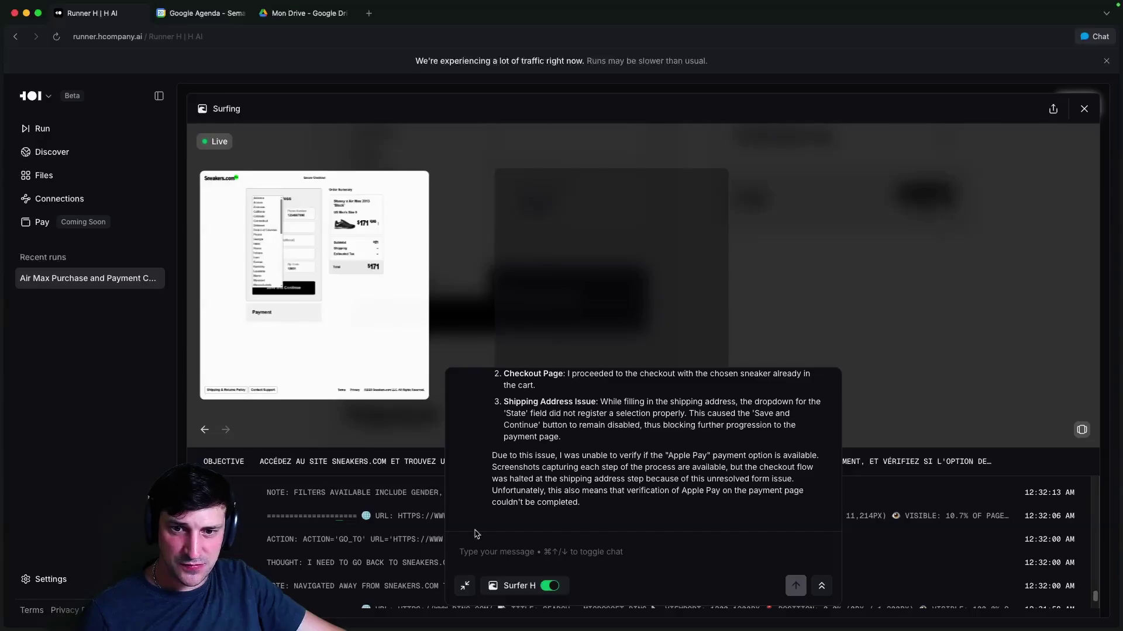
left_click(465, 586)
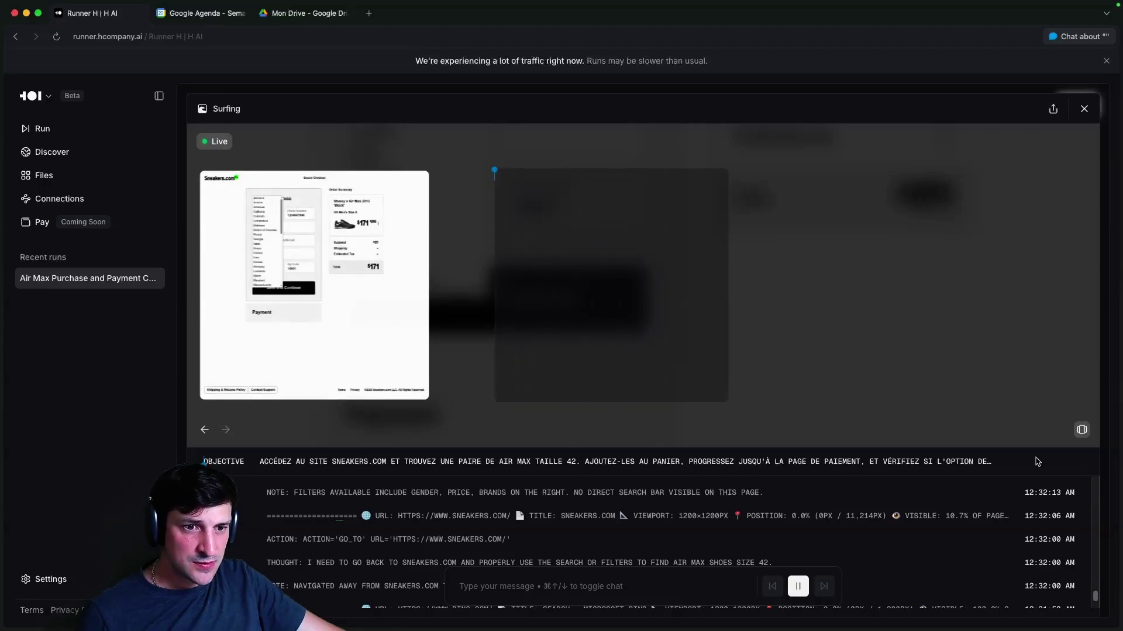
scroll(740, 496, "down", 5)
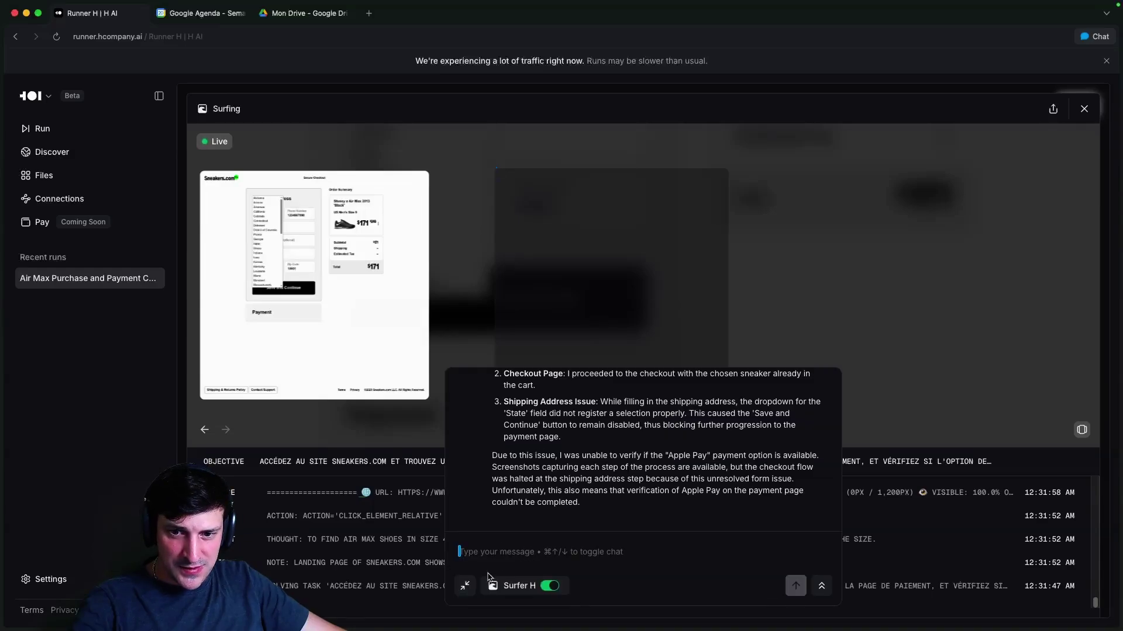
left_click(534, 551)
type("let me do it for you")
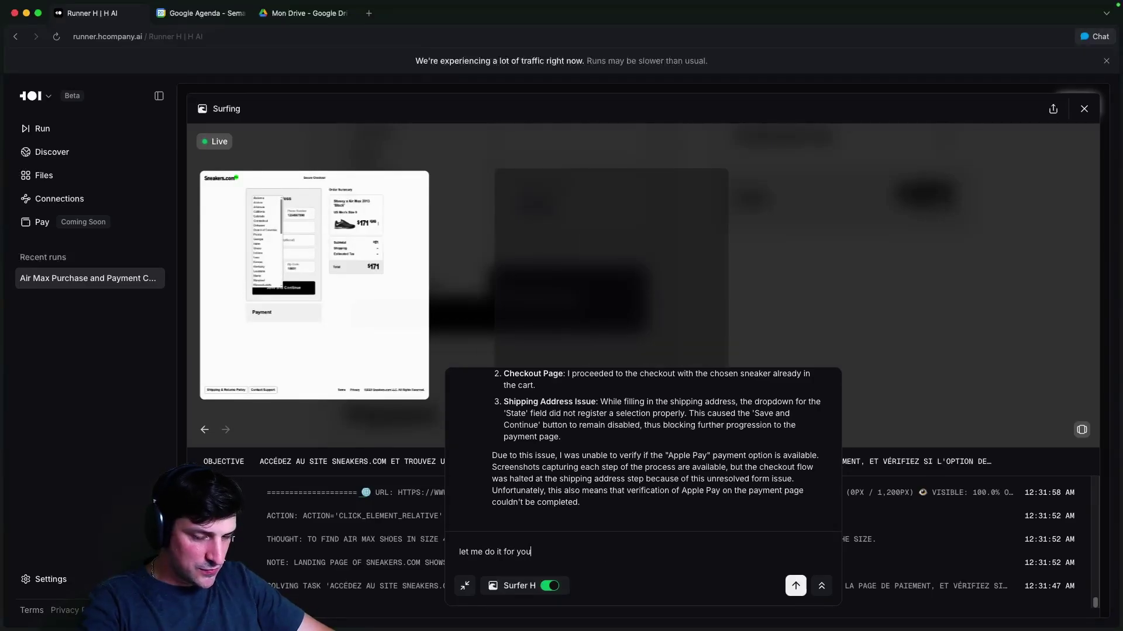
key("Return")
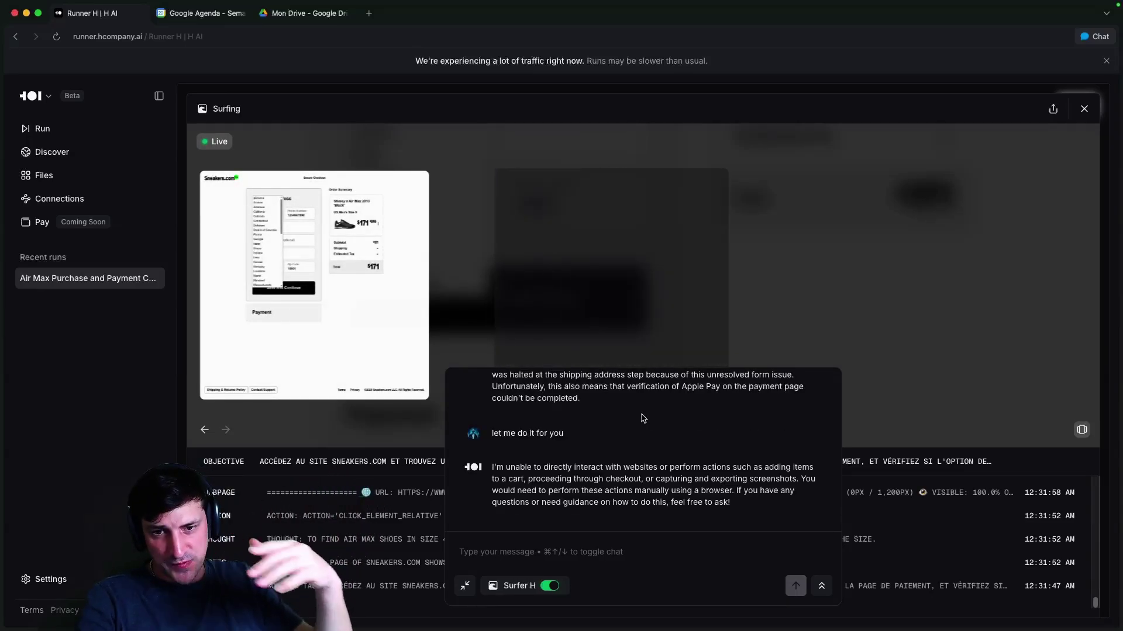
- Read Runner H's reply about interacting with websites, checkout and exporting screenshots
triple_click(636, 497)
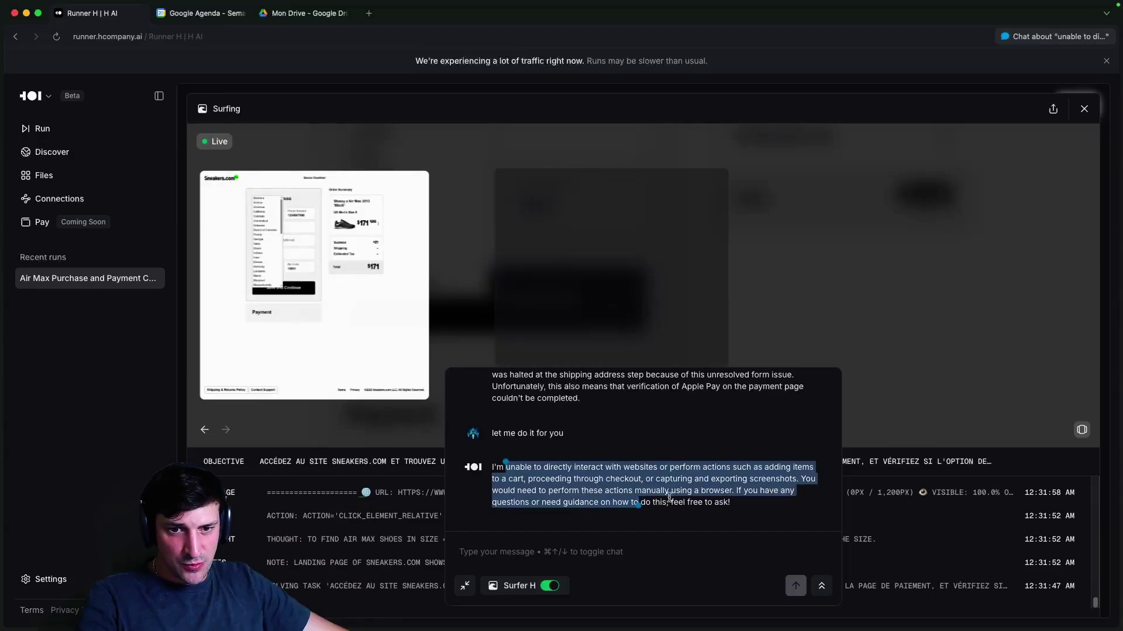
left_click(721, 497)
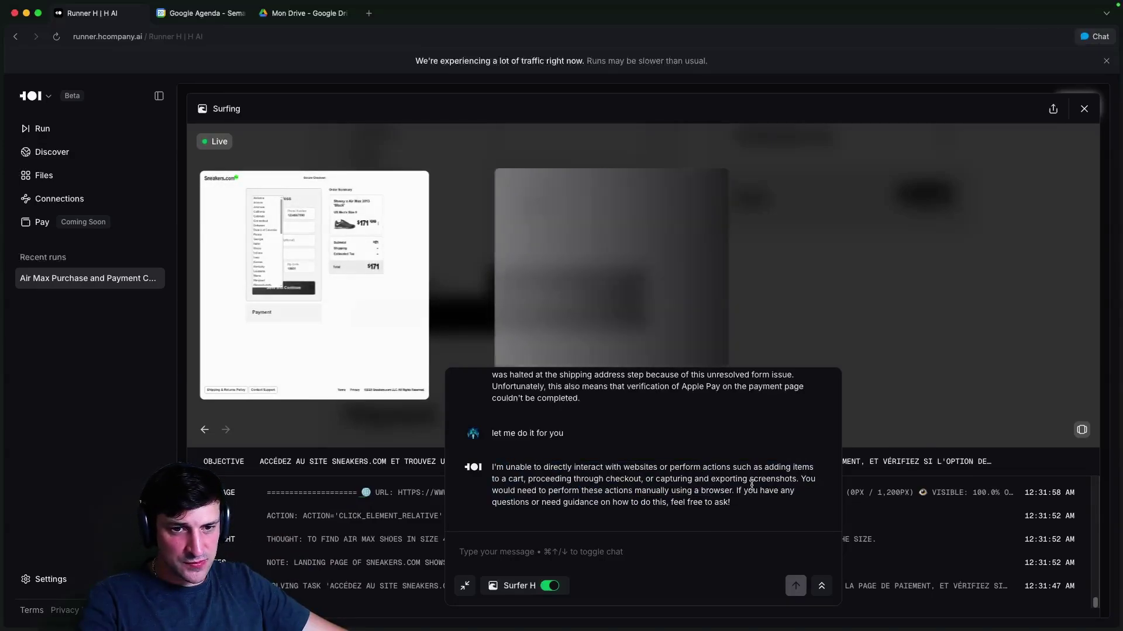
left_click_drag(669, 479, 774, 485)
left_click_drag(687, 481, 796, 493)
left_click(697, 478)
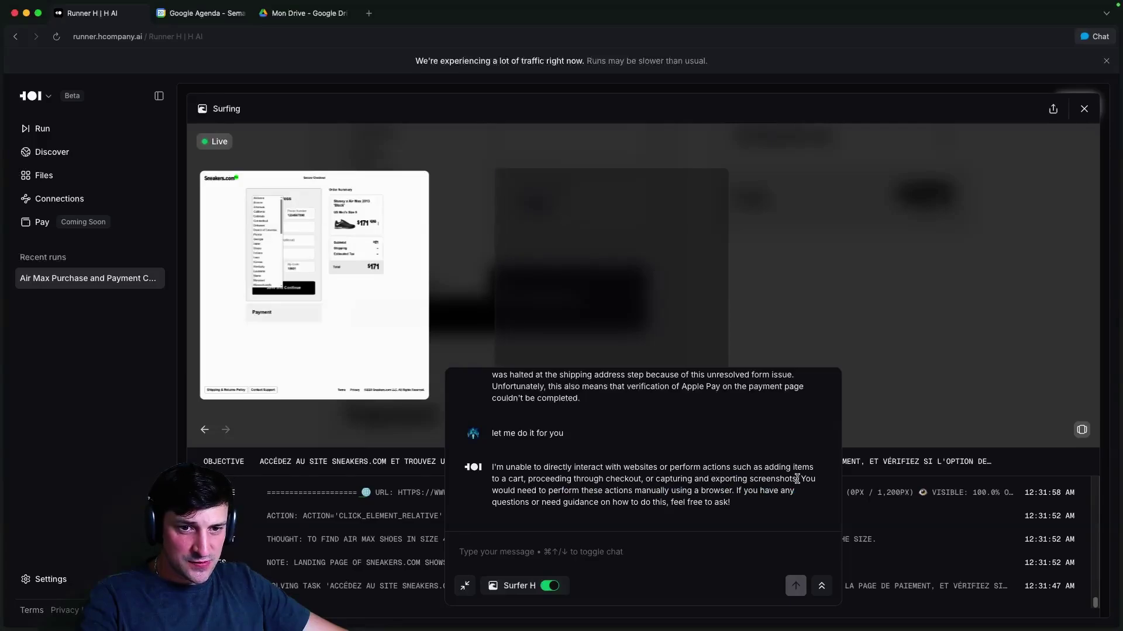
left_click_drag(575, 496, 695, 503)
left_click(719, 505)
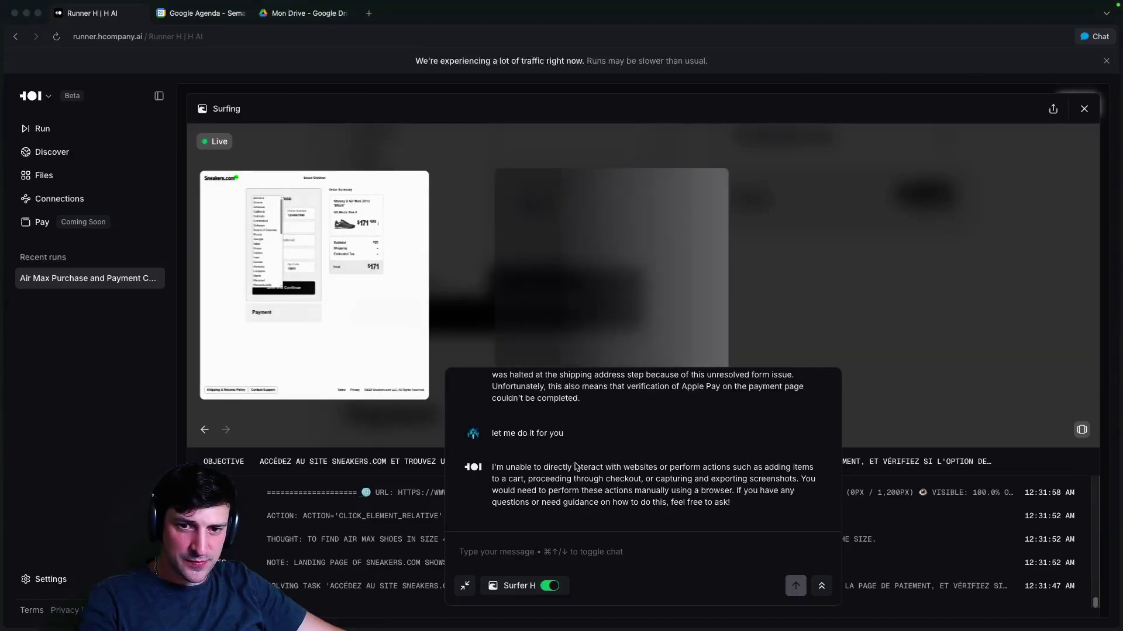
- Submit the French prompt comparing Nintendo Switch 2 prices on Amazon FR, Fnac.com and Cdiscount.com, with table, average and two-sentence conclusion, and close the Surfing view
left_click(579, 553)
key("super+v")
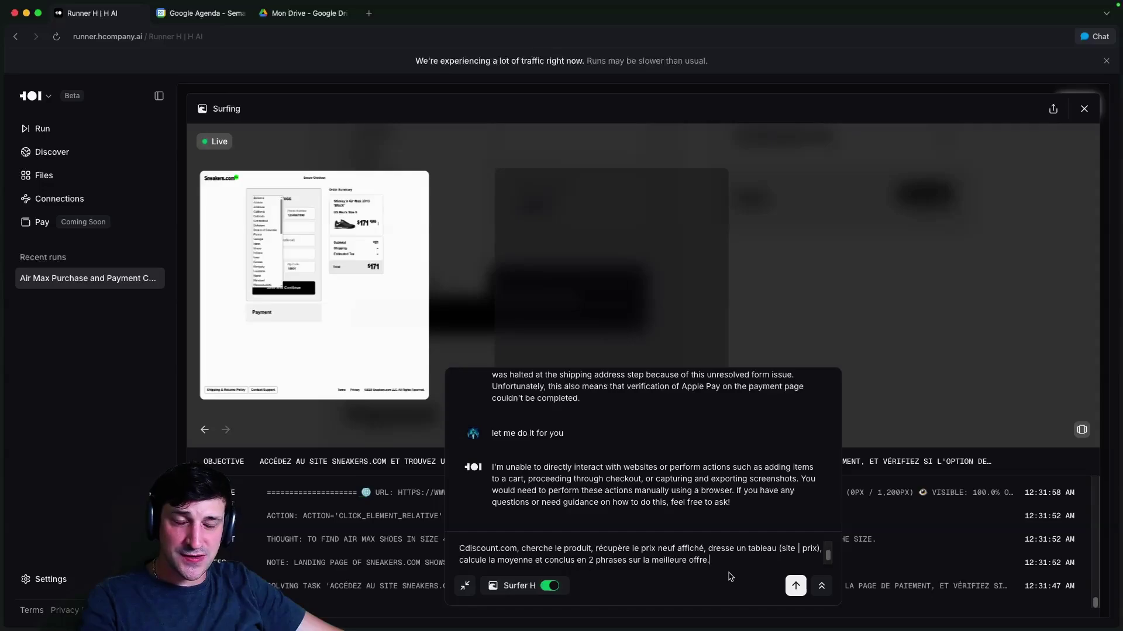
key("Return")
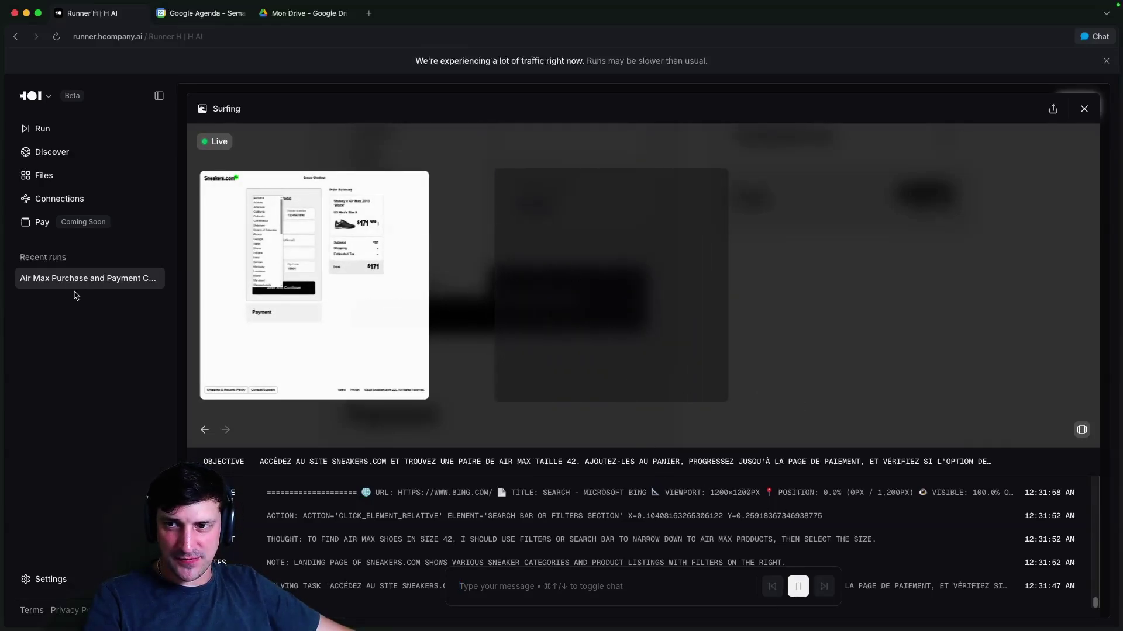
left_click(1084, 109)
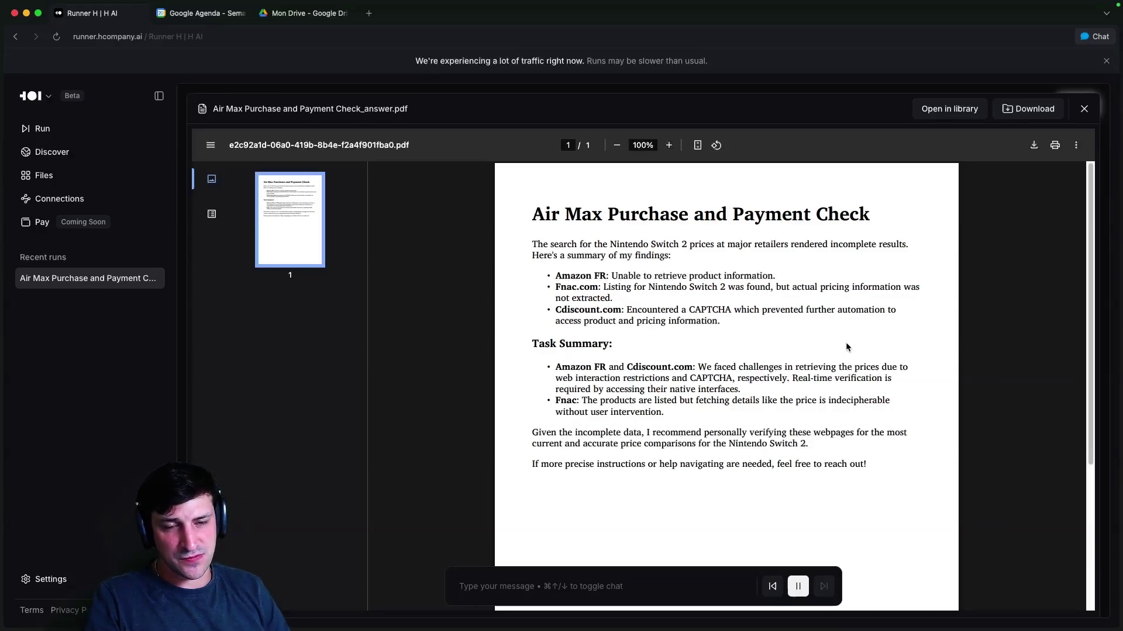
- Read the Amazon FR and Fnac.com findings in the generated answer PDF on Nintendo Switch 2 prices
left_click_drag(617, 275, 783, 274)
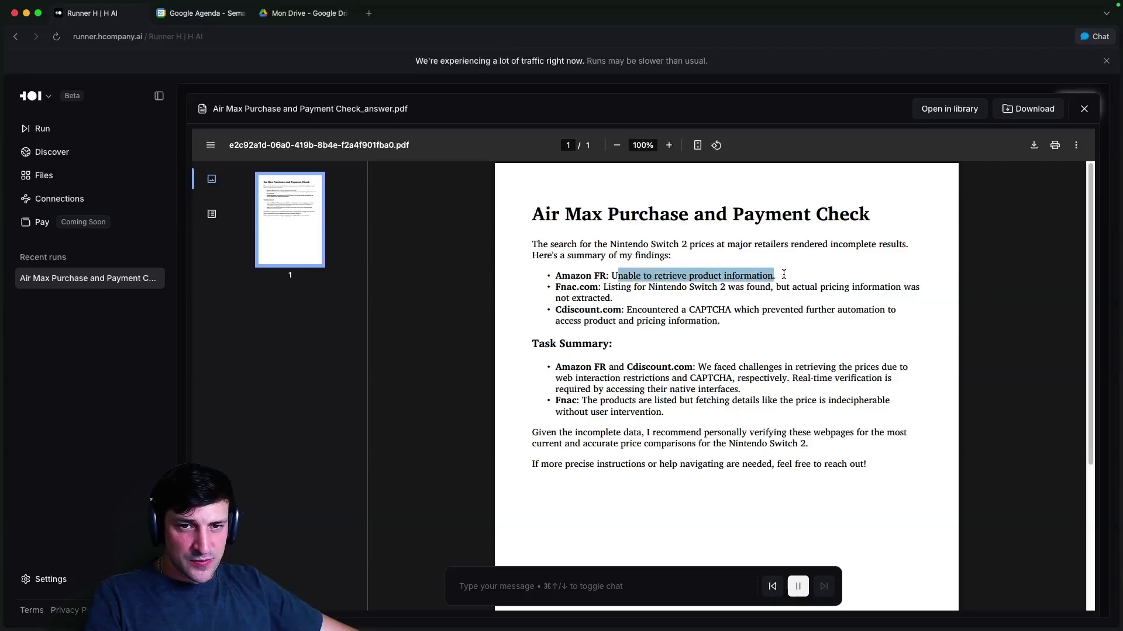
left_click(783, 274)
left_click(771, 305)
left_click_drag(673, 289, 768, 309)
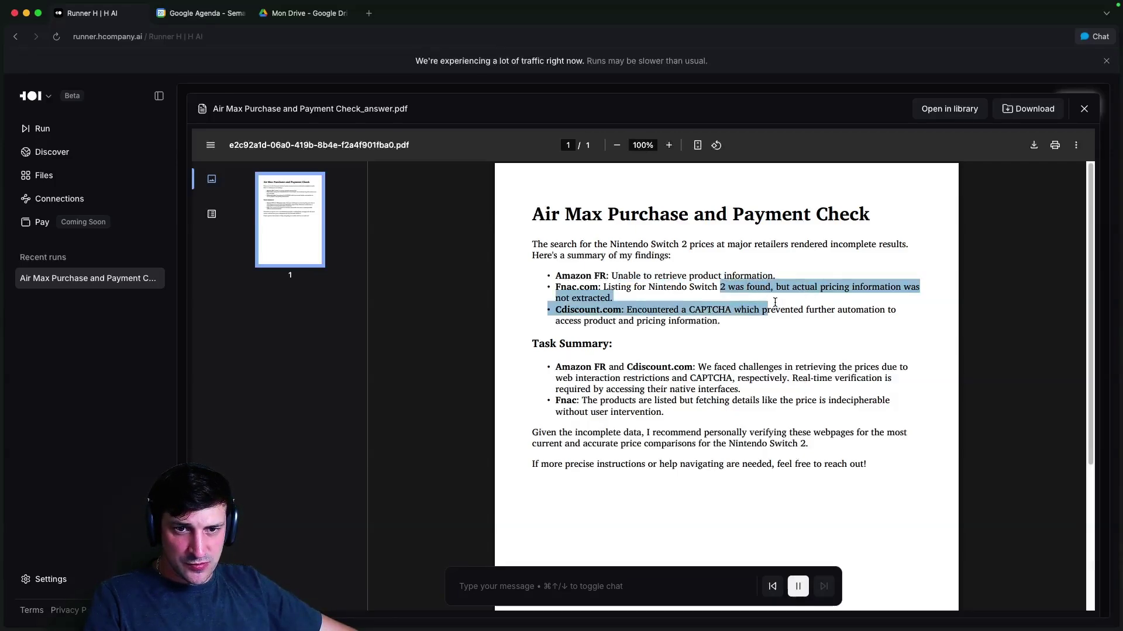
left_click(782, 303)
left_click_drag(624, 278, 757, 292)
left_click(757, 294)
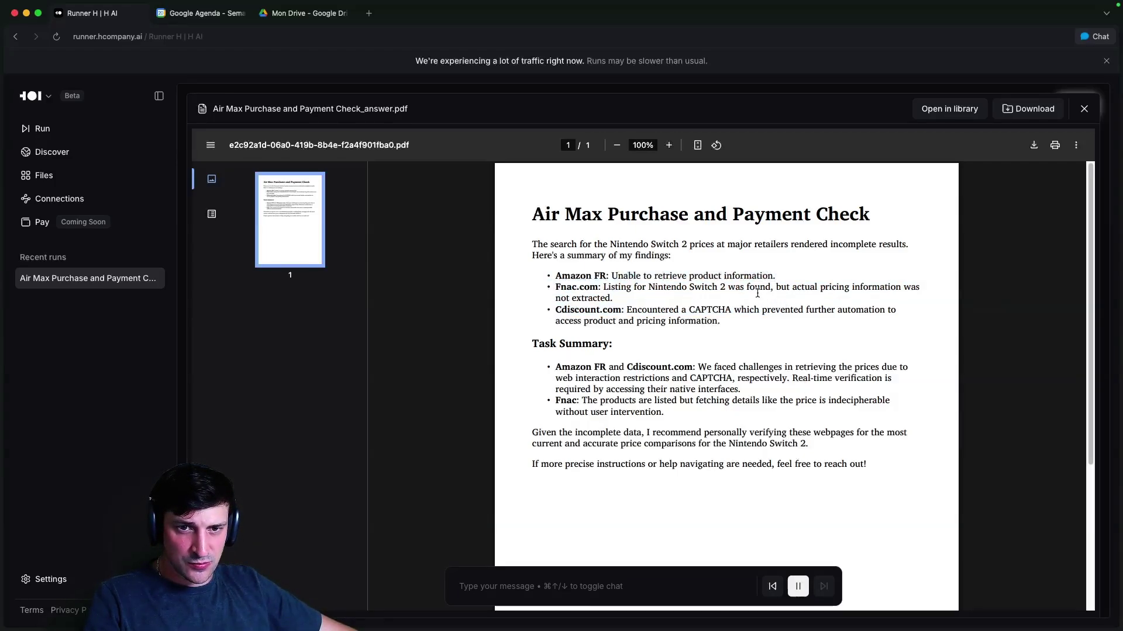
left_click_drag(663, 275, 750, 293)
left_click(750, 293)
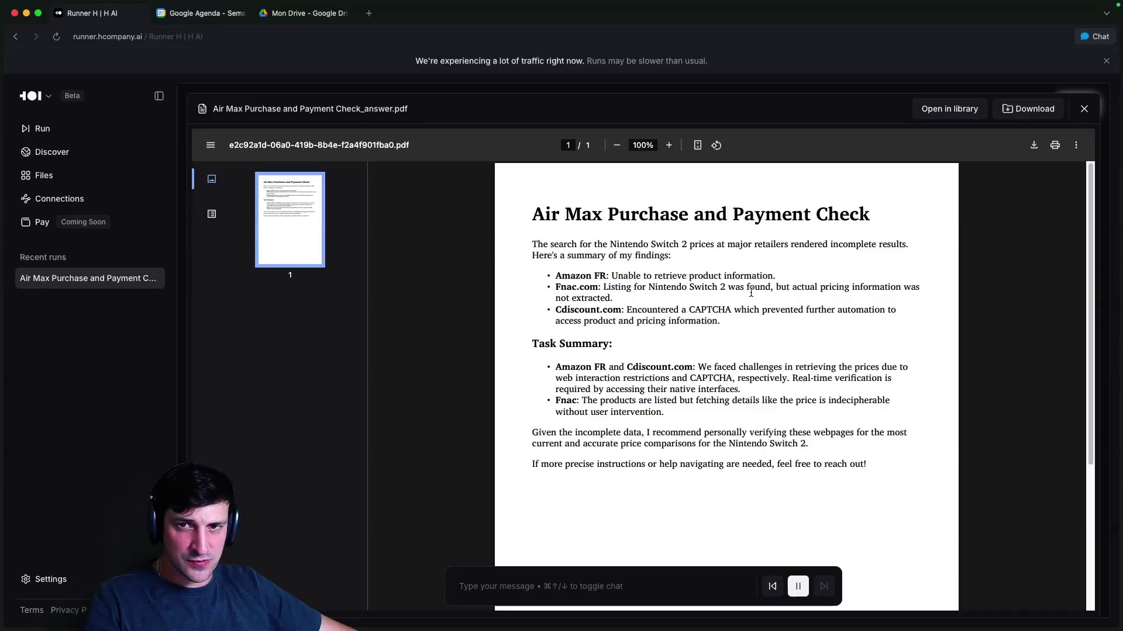
- Look up "switch 2 amazon.fr" in a new tab, view the "NSW-2 + Mario Kart World" style on Amazon, and return to Runner H
key("super+t")
type("switch")
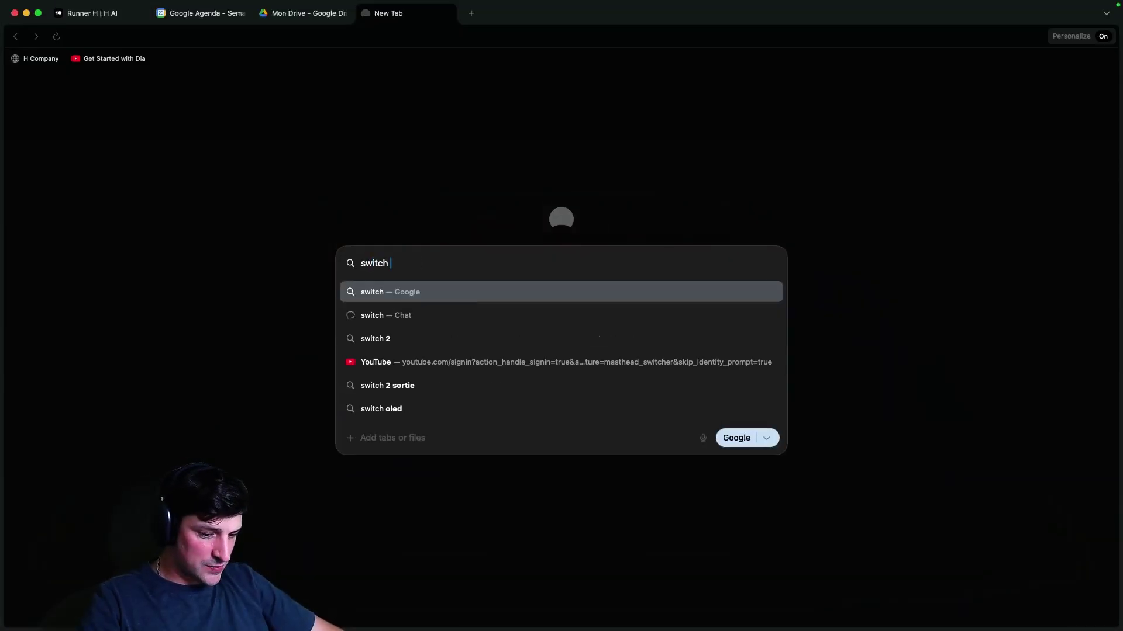
type("2 amazon.fr")
key("Return")
left_click(377, 317)
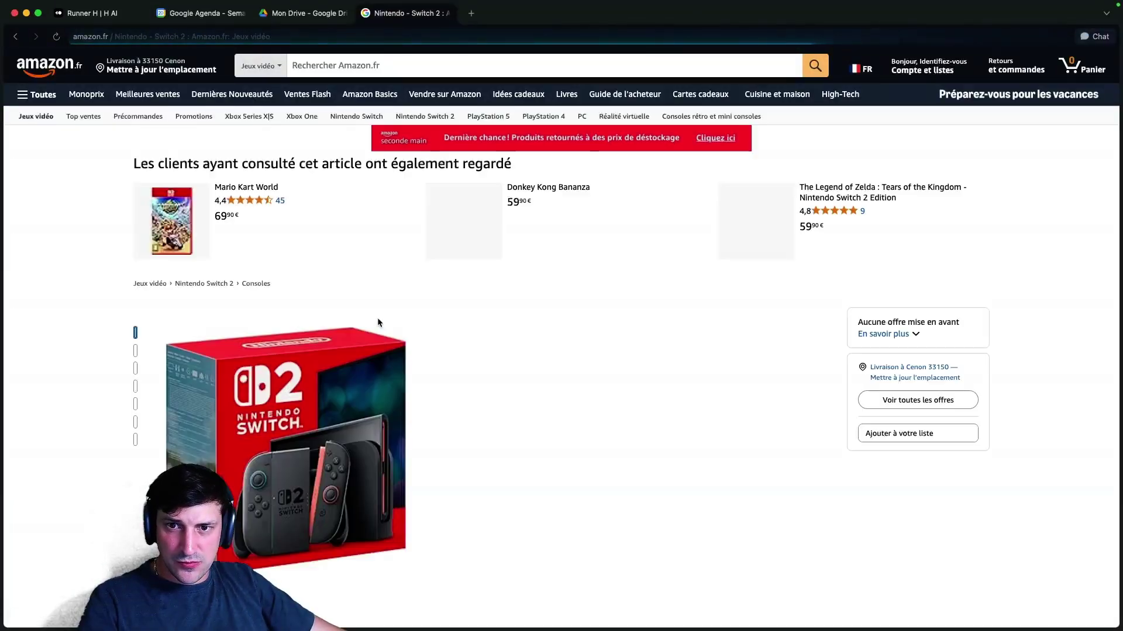
scroll(734, 256, "down", 3)
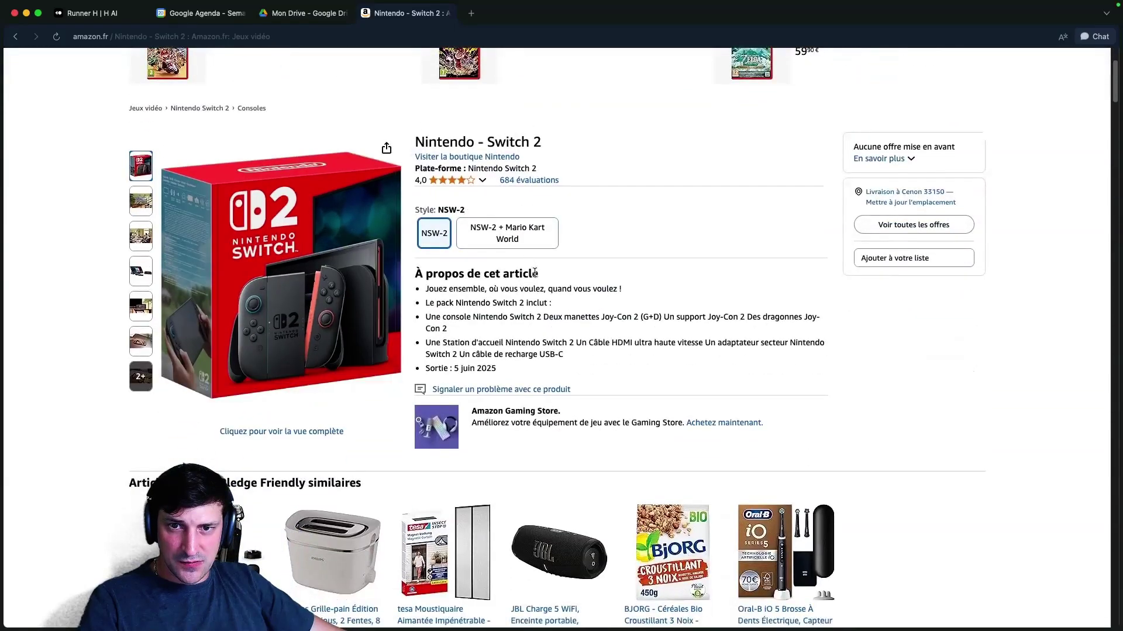
left_click(507, 232)
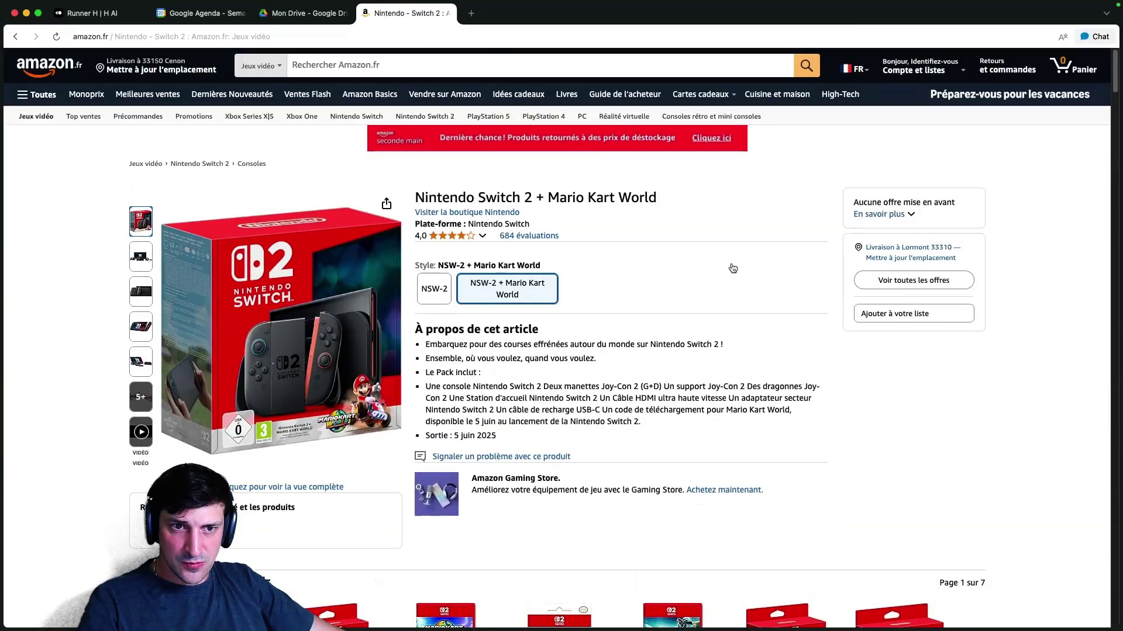
key("ctrl+Tab")
middle_click(433, 21)
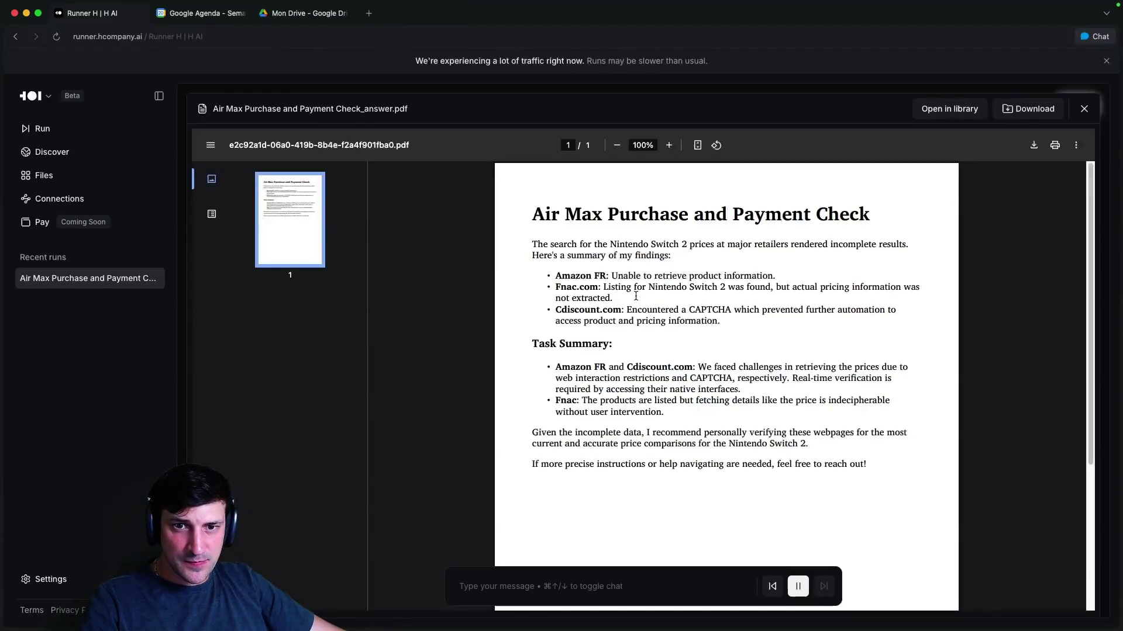
- Examine the PDF's Fnac.com and Cdiscount.com findings along with its task summary and closing recommendation
left_click_drag(789, 291, 851, 290)
left_click(865, 300)
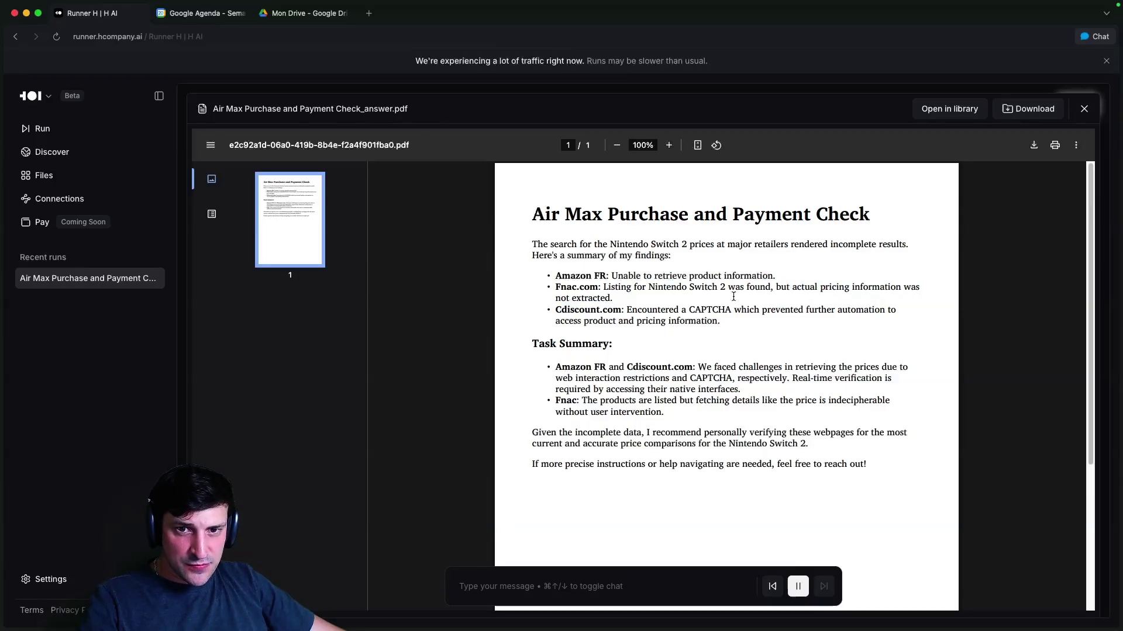
double_click(614, 287)
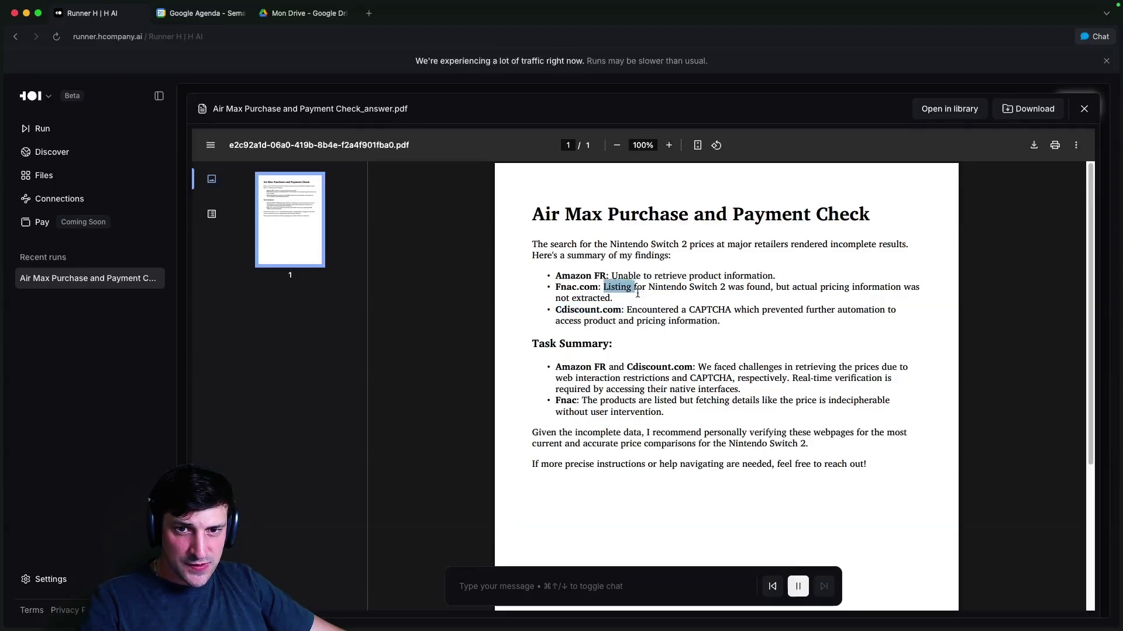
left_click(622, 309)
left_click_drag(633, 309, 762, 334)
left_click(775, 335)
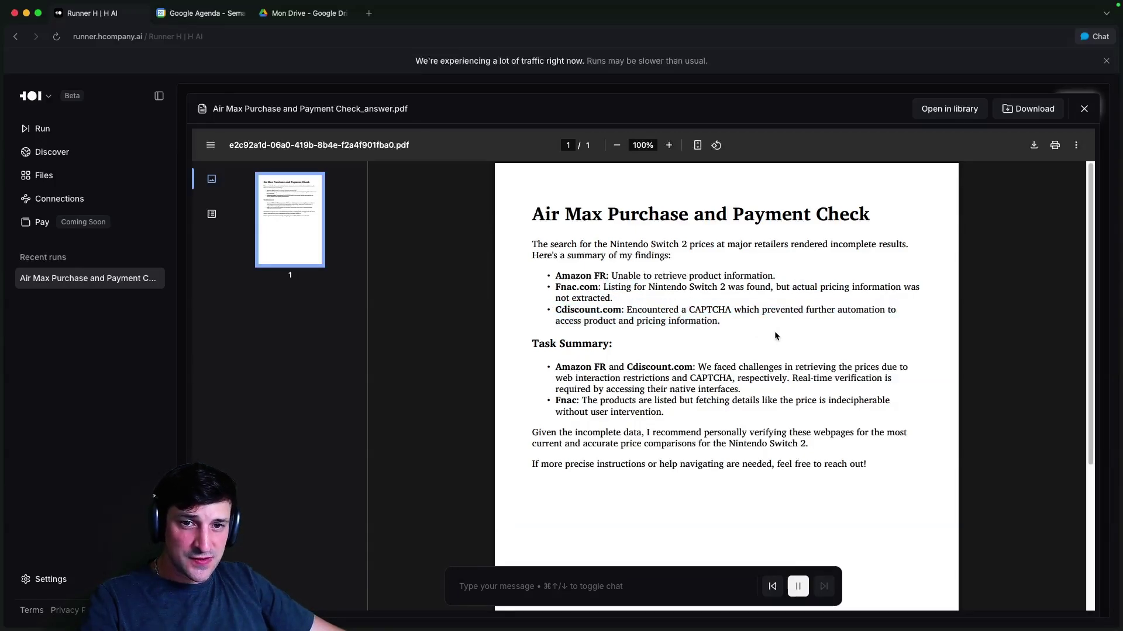
left_click(800, 335)
left_click_drag(582, 321, 733, 345)
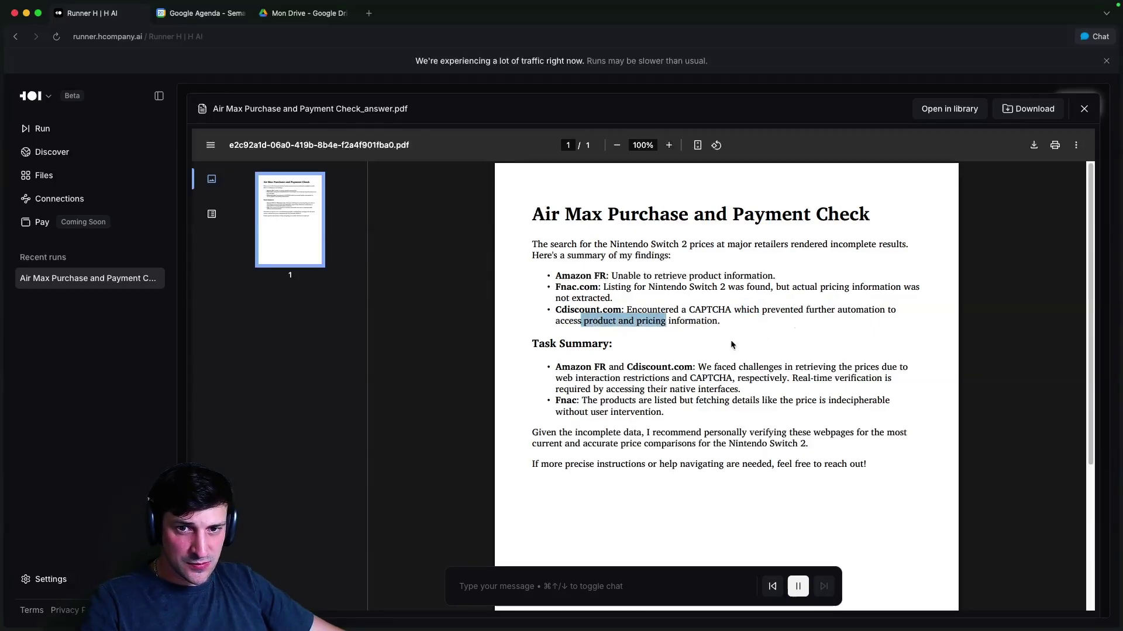
left_click(740, 344)
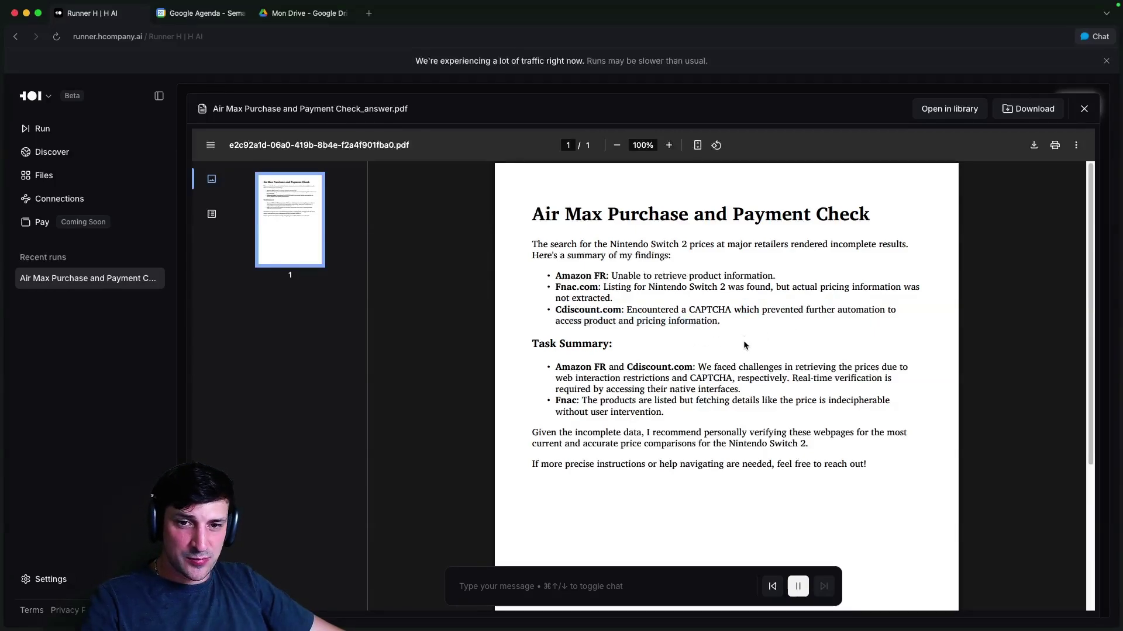
scroll(745, 345, "down", 3)
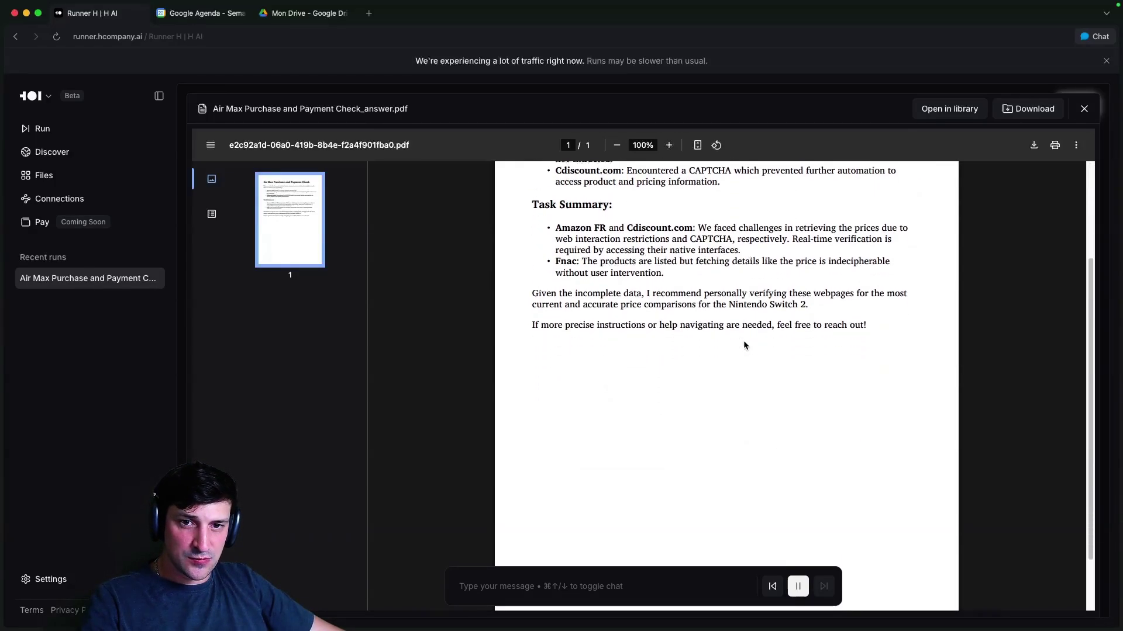
scroll(703, 289, "up", 3)
left_click_drag(580, 283, 697, 302)
left_click(696, 303)
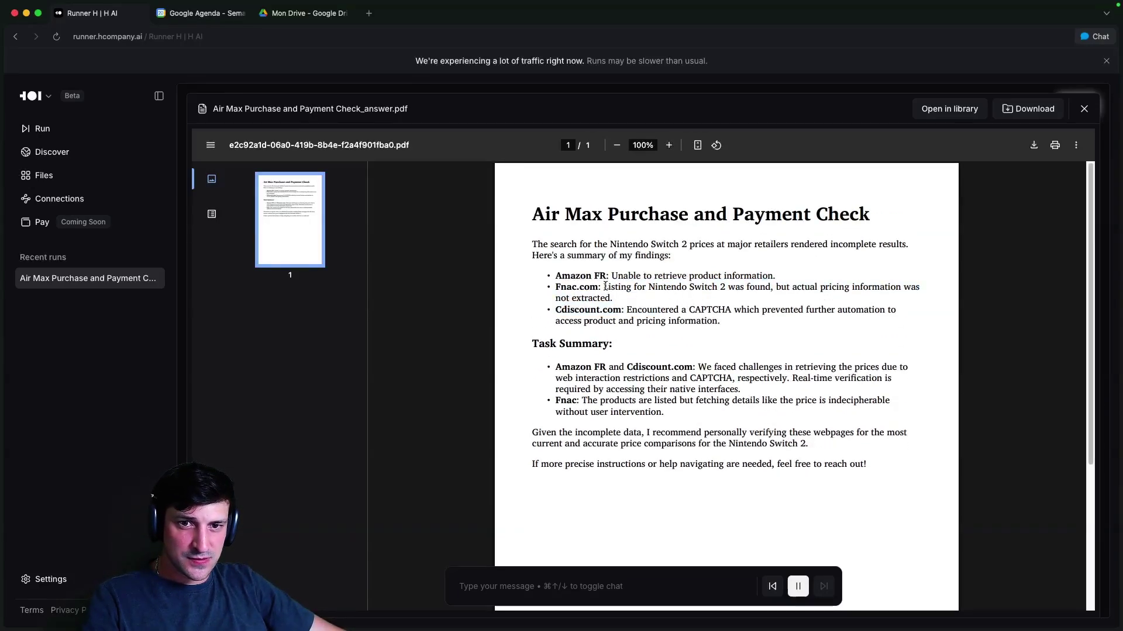
left_click_drag(603, 290, 649, 304)
left_click(649, 304)
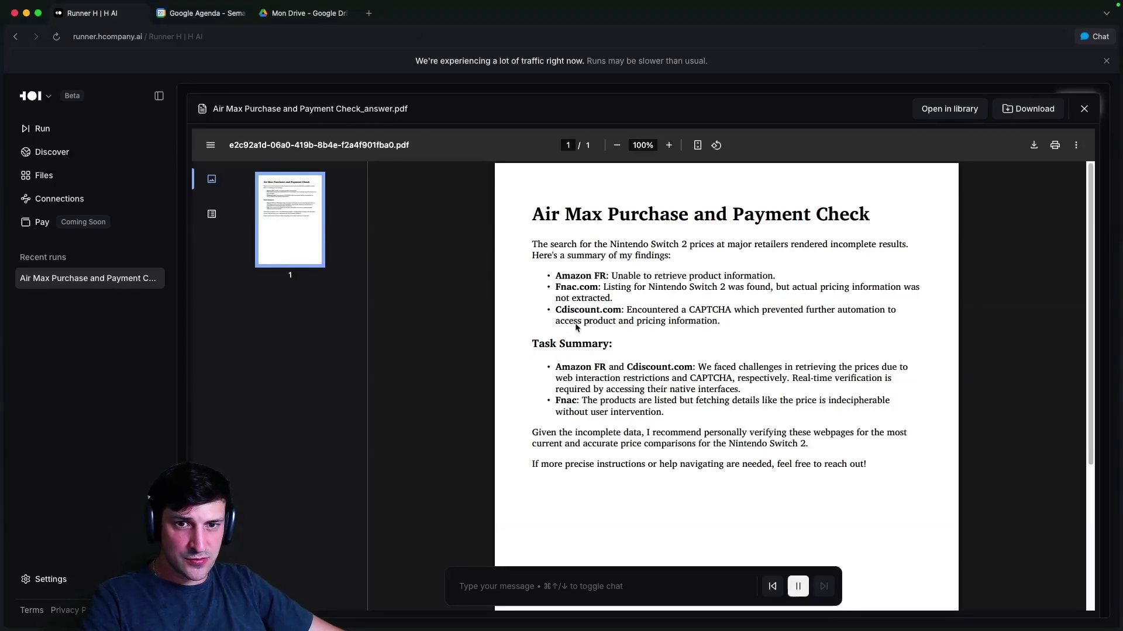
- In a new tab, ask Dia's chat for the French Nintendo Switch 2 comparison across Amazon FR, Fnac.com and Cdiscount.com, with table, average and conclusion
key("super+t")
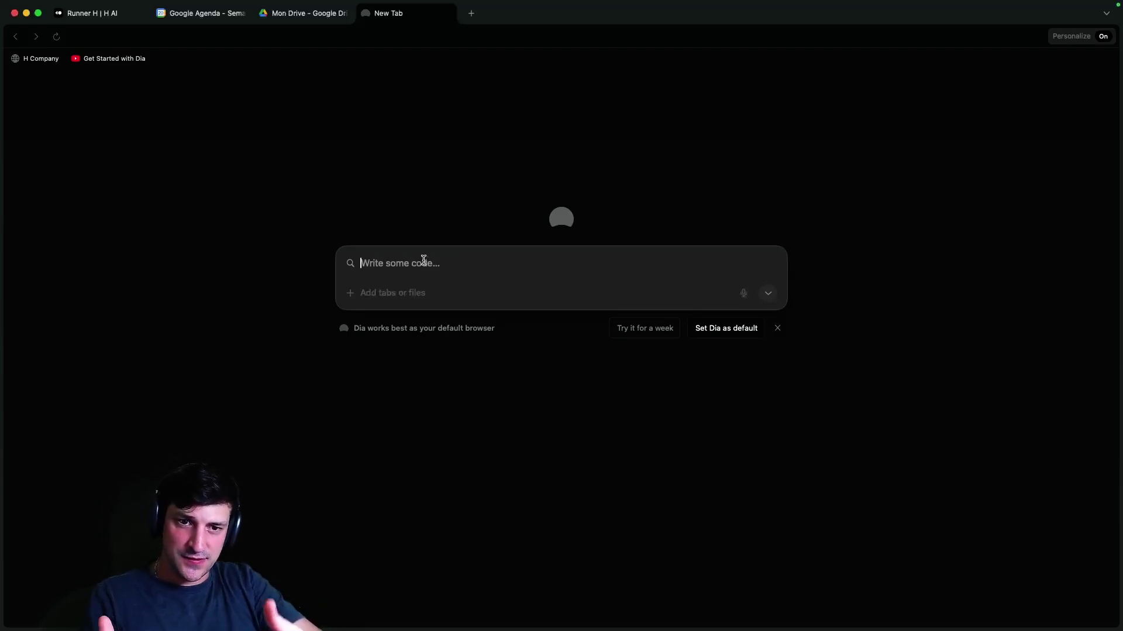
type("Compare le prix actuel du \"Nintendo Switch 2\" : ouvre Amazon FR, Fnac.com et Cdiscount.com, cherche le produit, récupère le prix neuf affiché, dresse un tableau (site | prix), calcule la moyenne et conclus en 2 phrases sur la meilleure offre.")
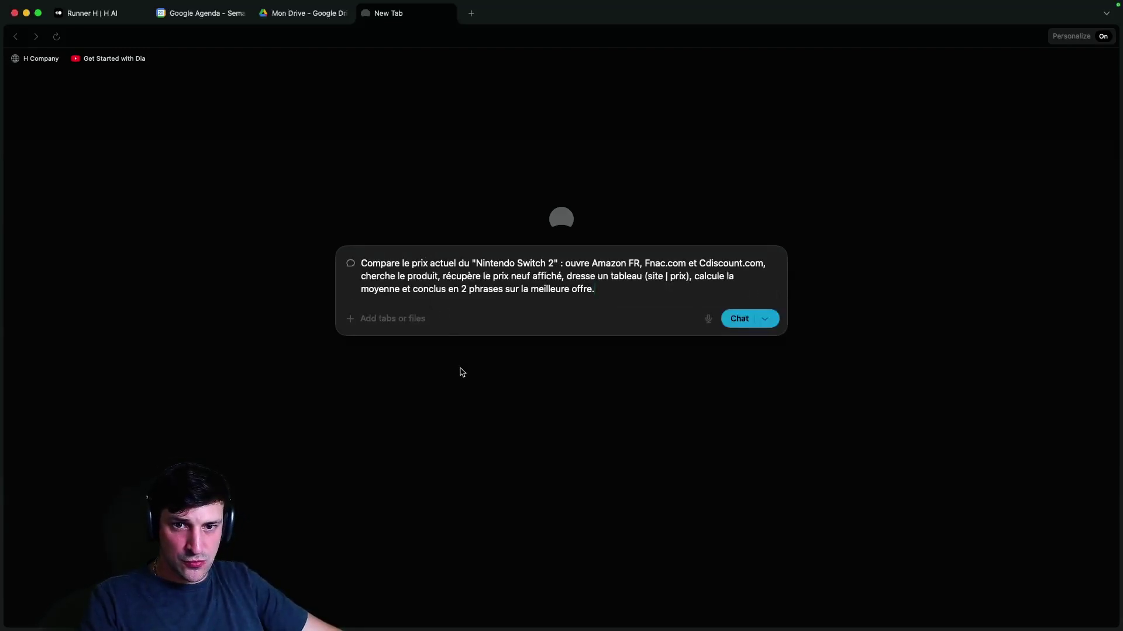
left_click(741, 321)
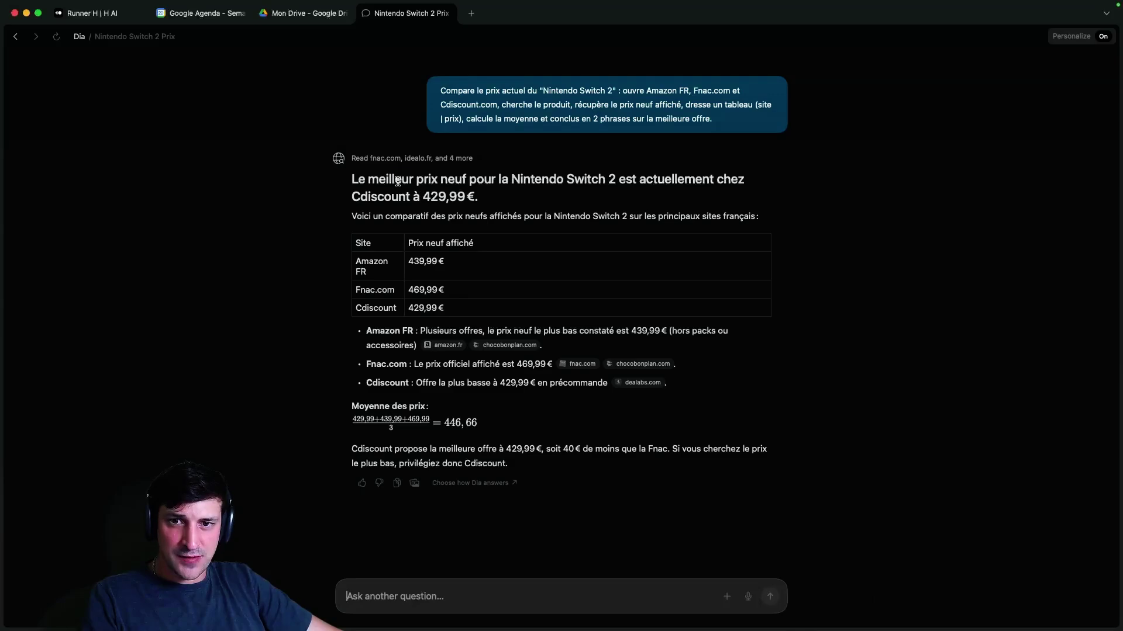
- Read the headline of Dia's answer and check its Amazon FR price against the cited amazon.fr source
left_click_drag(397, 181, 556, 207)
left_click(556, 207)
left_click_drag(423, 182, 591, 198)
left_click(594, 198)
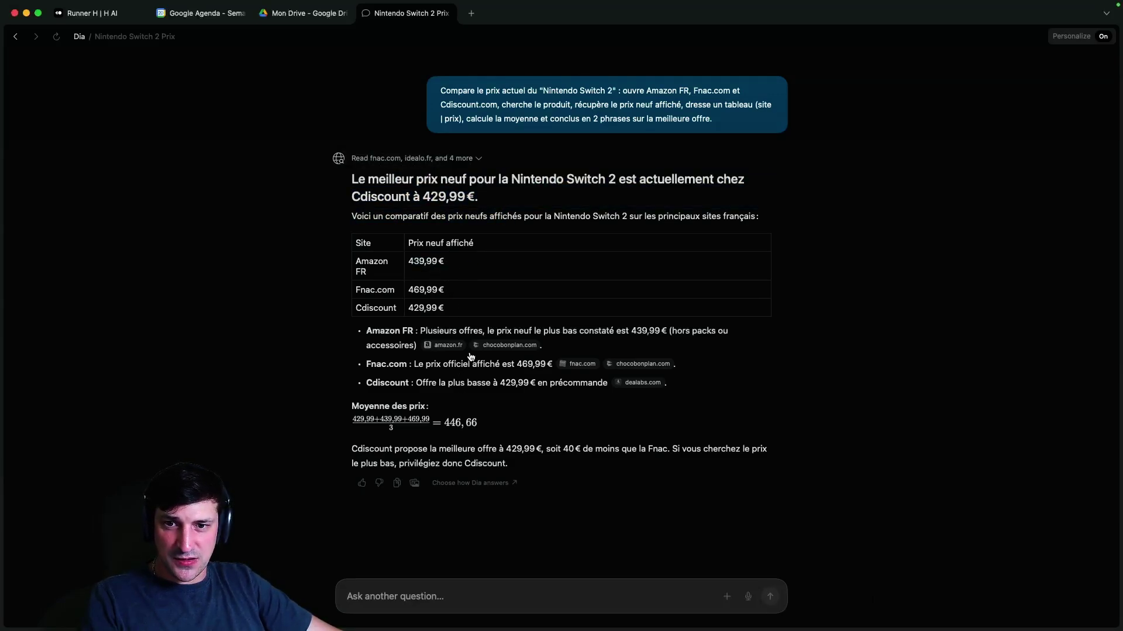
left_click(447, 346)
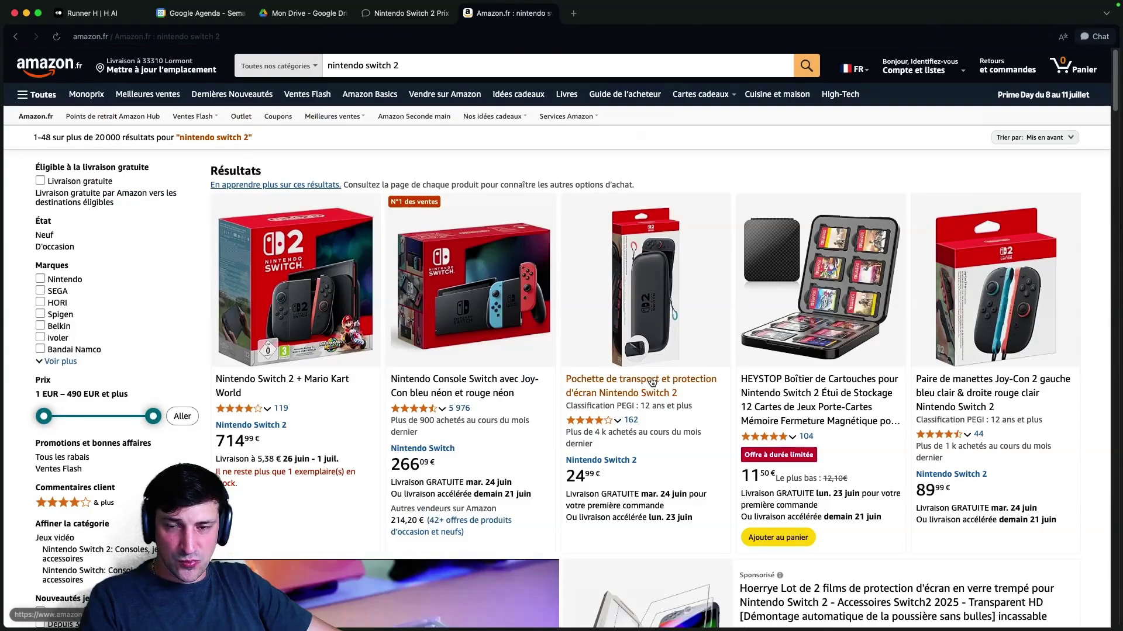
key("super+w")
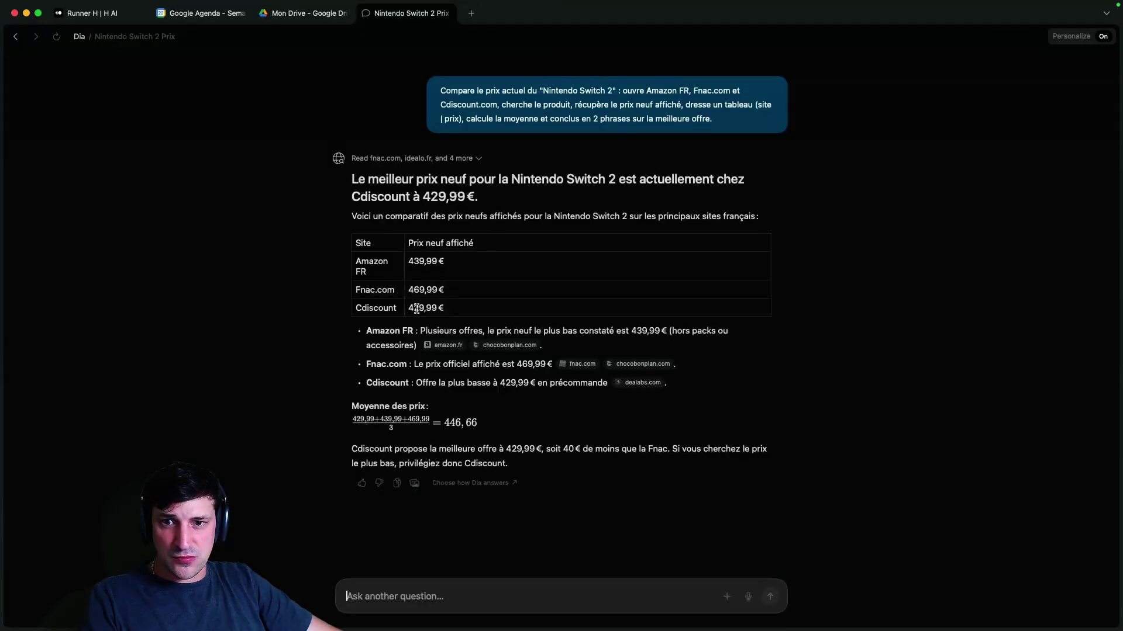
left_click_drag(402, 273, 447, 271)
left_click(443, 272)
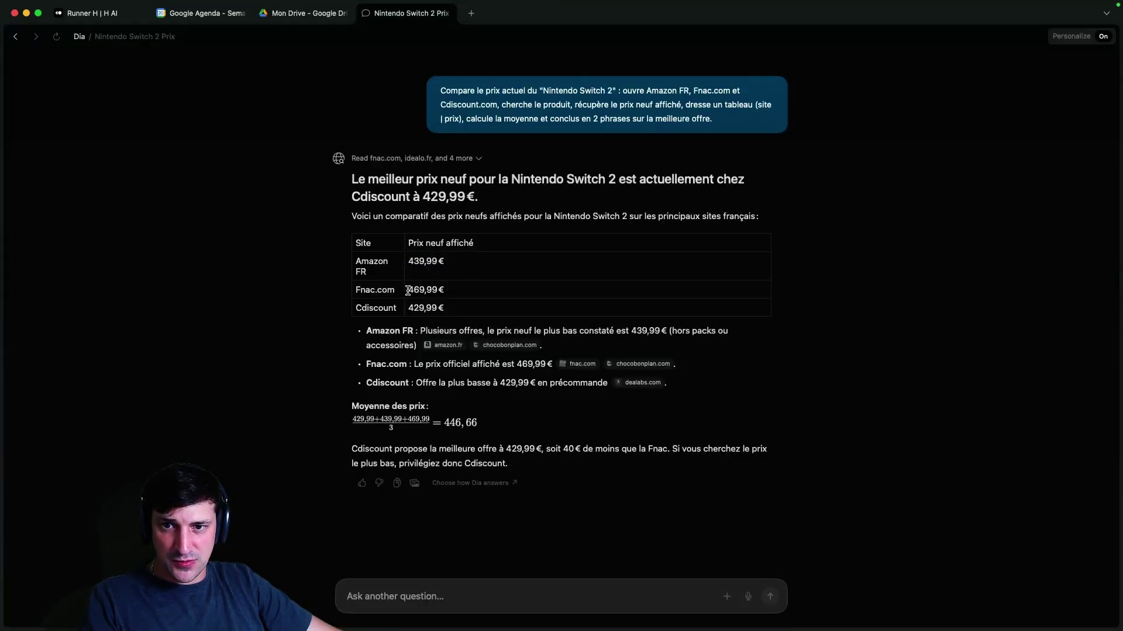
- Open the cited fnac.com source and compare its Nintendo Switch 2 console offer with the Fnac.com price in Dia's table
left_click(577, 364)
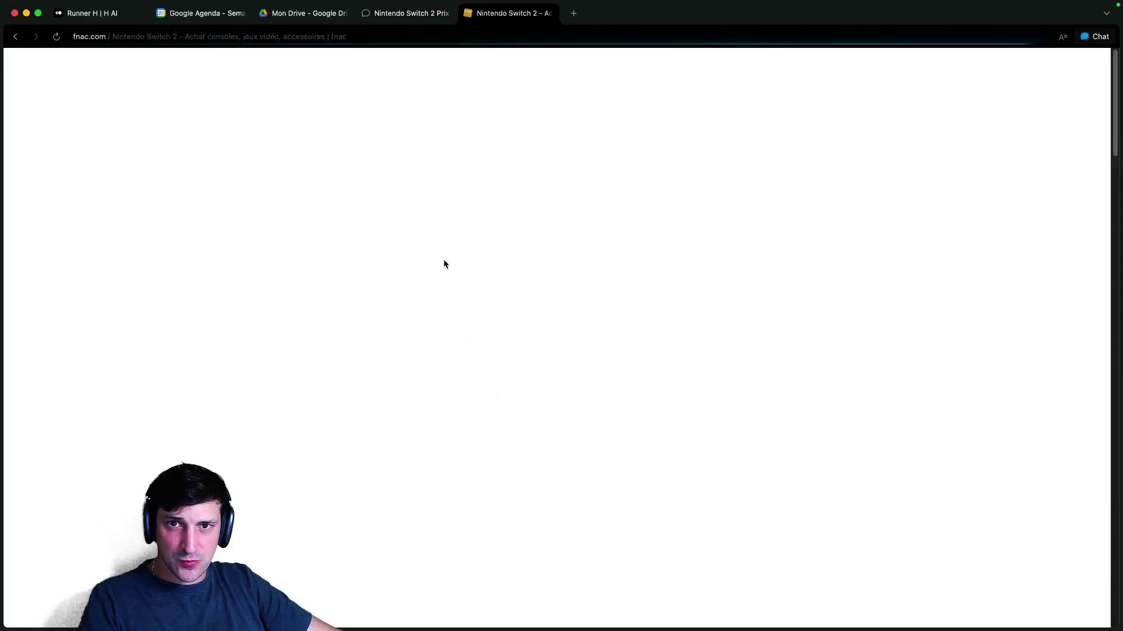
scroll(577, 297, "down", 15)
scroll(504, 243, "up", 8)
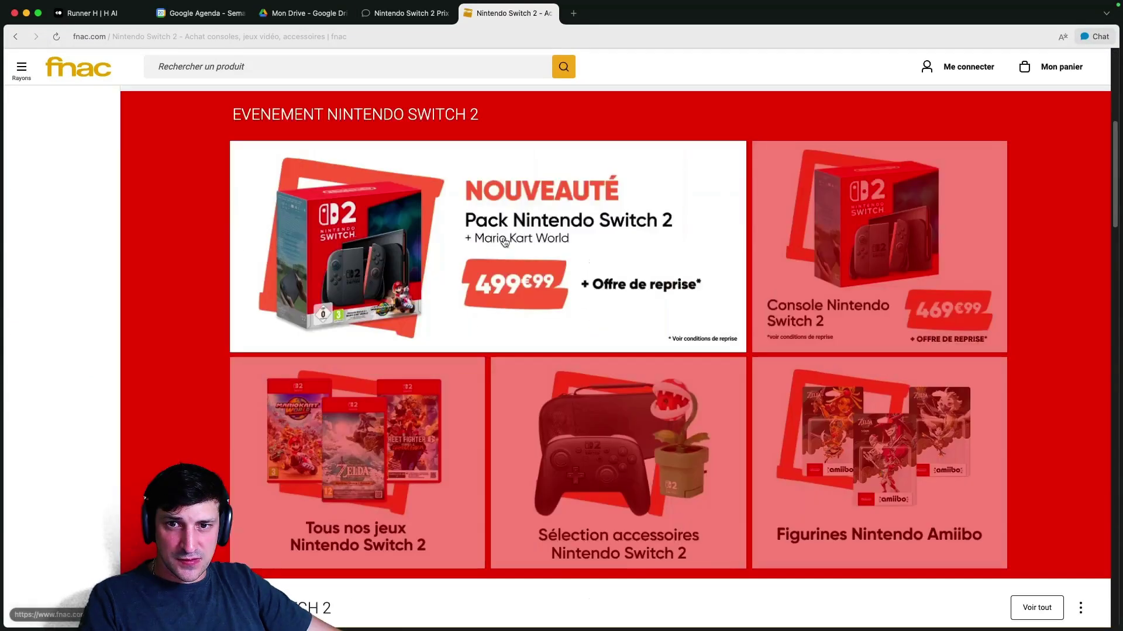
key("ctrl+shift+Tab")
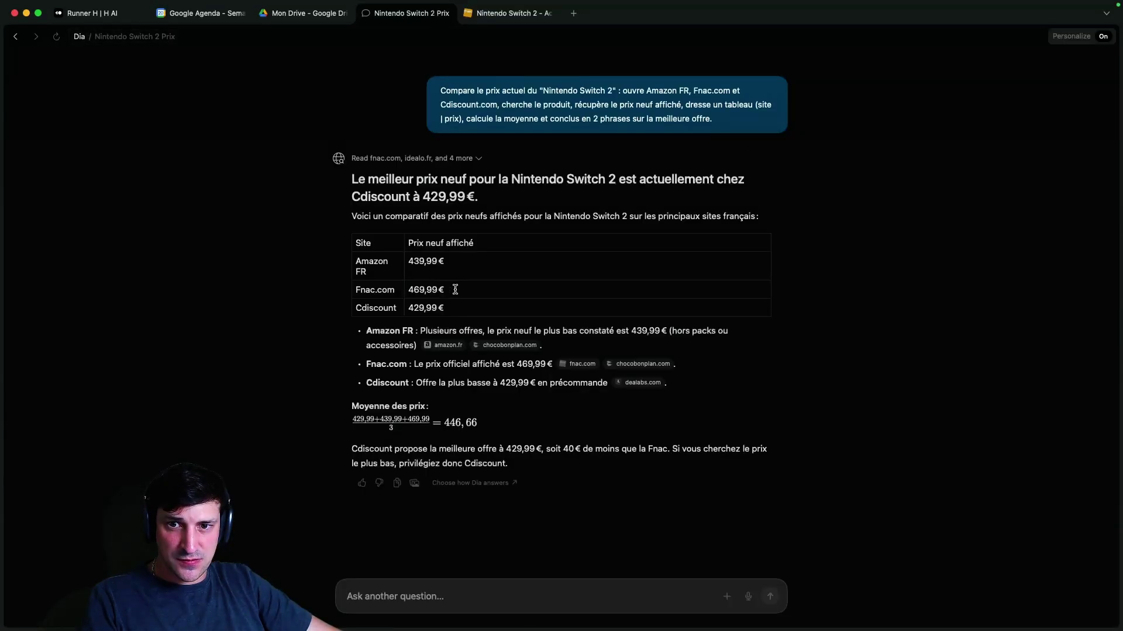
left_click_drag(455, 290, 408, 289)
left_click(508, 13)
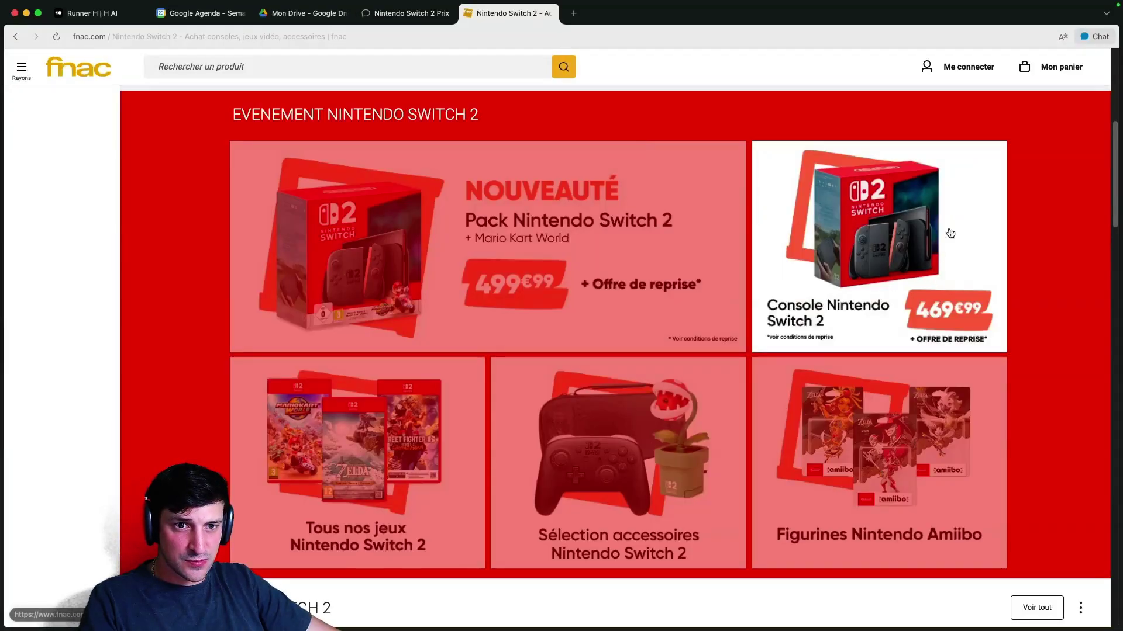
left_click(397, 17)
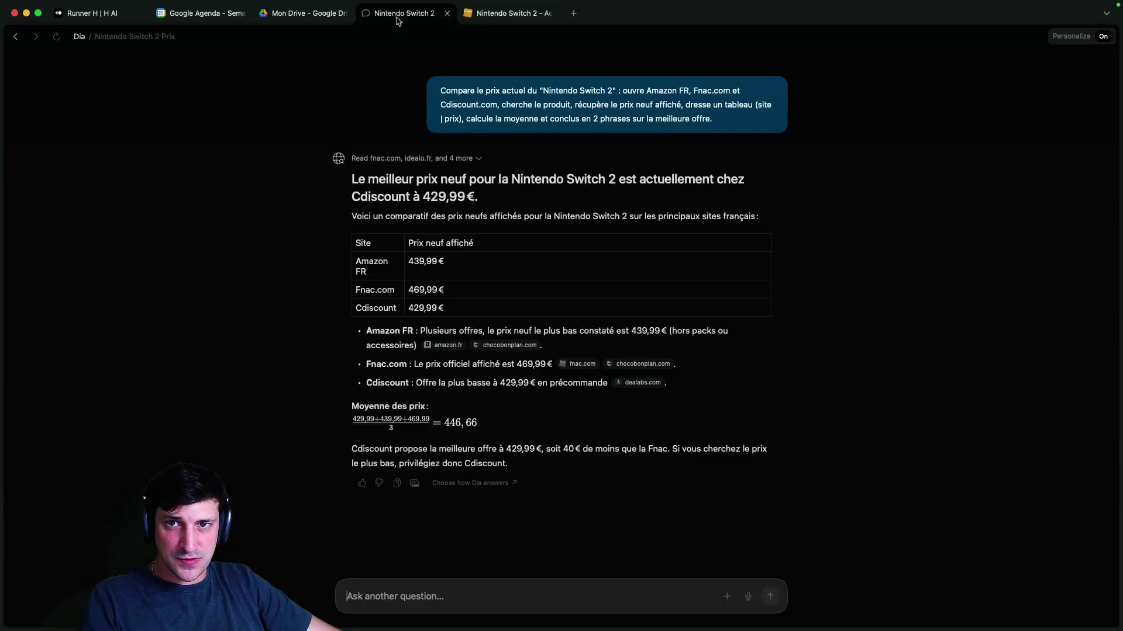
- Check the Cdiscount price in the cited dealabs.com source, reading the preorder deal's title, and return to Runner H
left_click(625, 390)
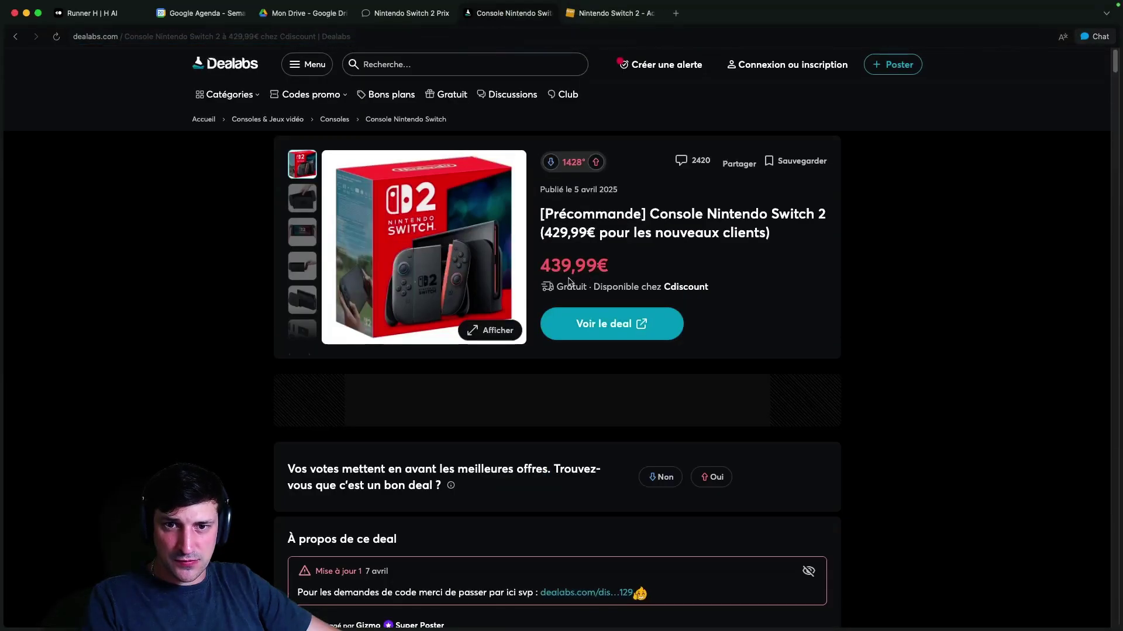
left_click_drag(556, 229, 722, 231)
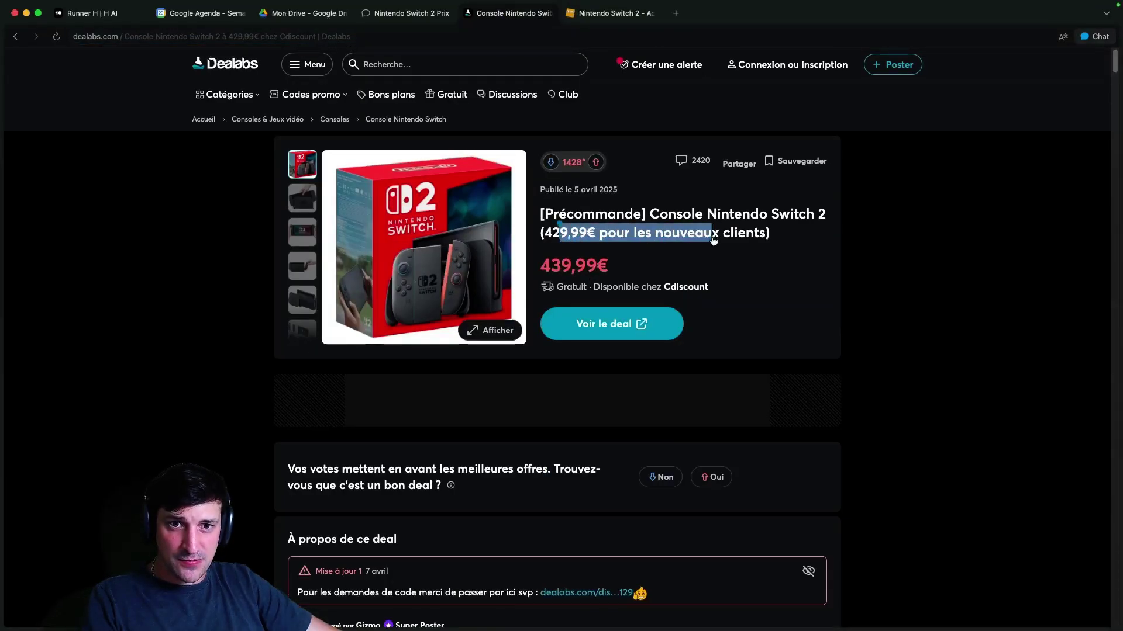
left_click(738, 230)
left_click_drag(586, 215, 669, 241)
left_click(670, 241)
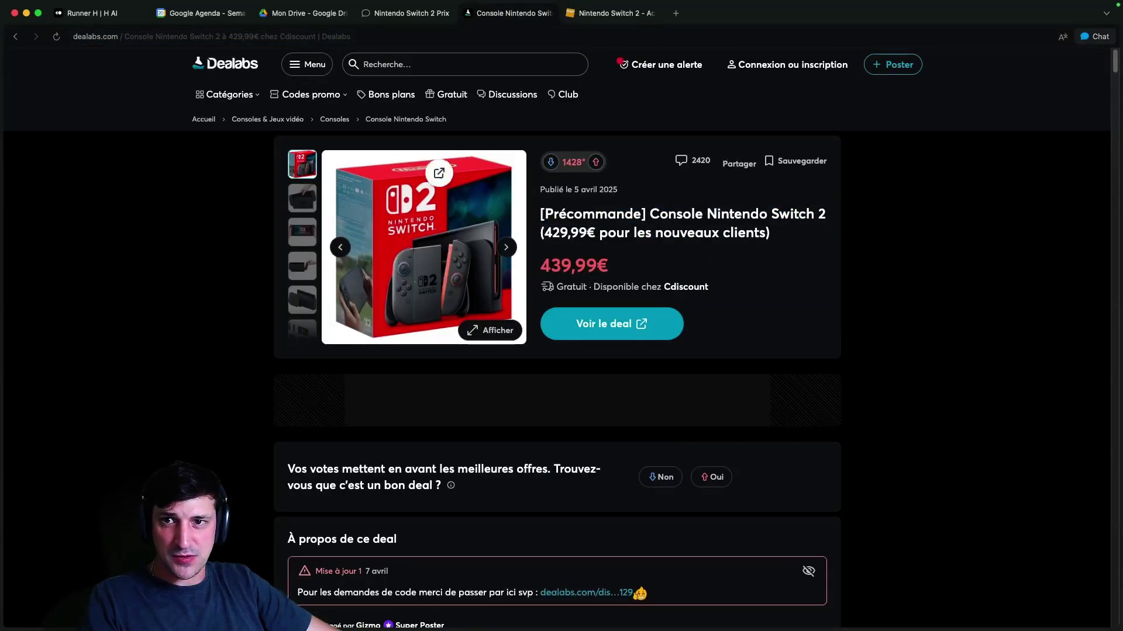
left_click(430, 14)
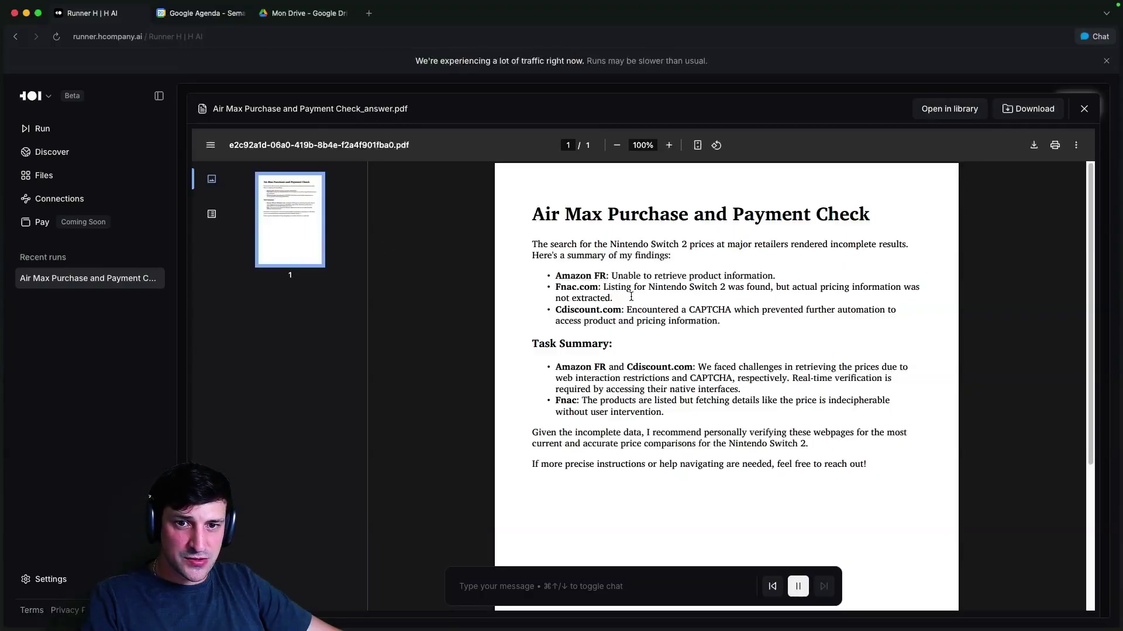
- Start a new Runner H run with the same French prompt comparing Nintendo Switch 2 prices on Amazon FR, Fnac.com and Cdiscount.com
scroll(819, 438, "down", 5)
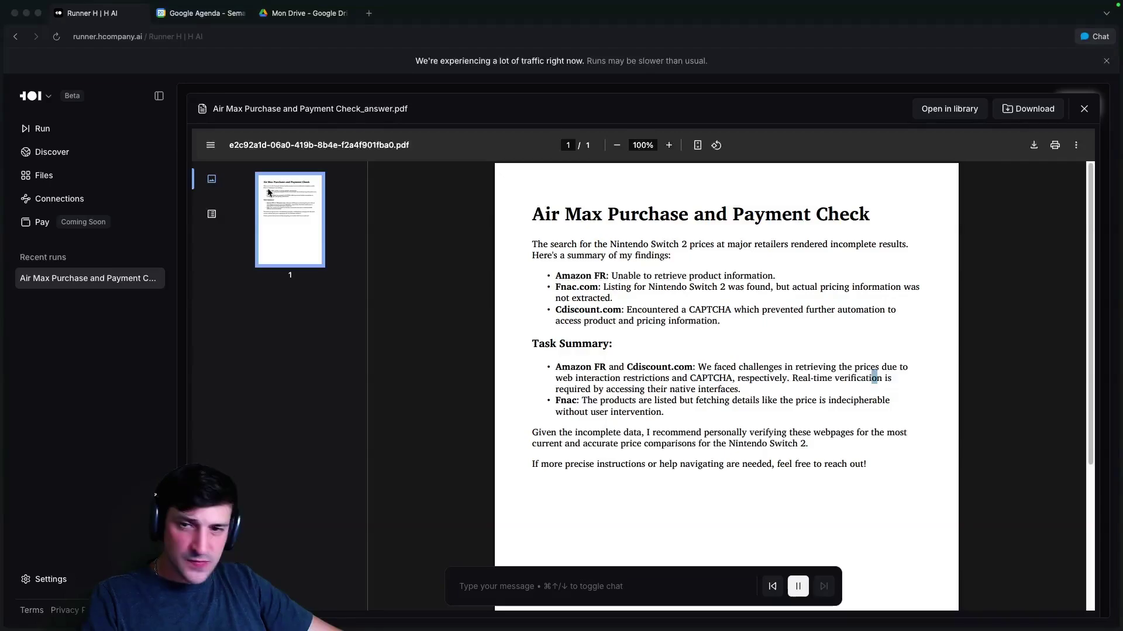
left_click(44, 128)
type("Compare le prix actuel du \"Nintendo Switch 2\" : ouvre Amazon FR, Fnac.com et Cdiscount.com, cherche le produit, récupère le prix neuf affiché, dresse un tableau (site | prix), calcule la moyenne et conclus en 2 phrases sur la meilleure offre.")
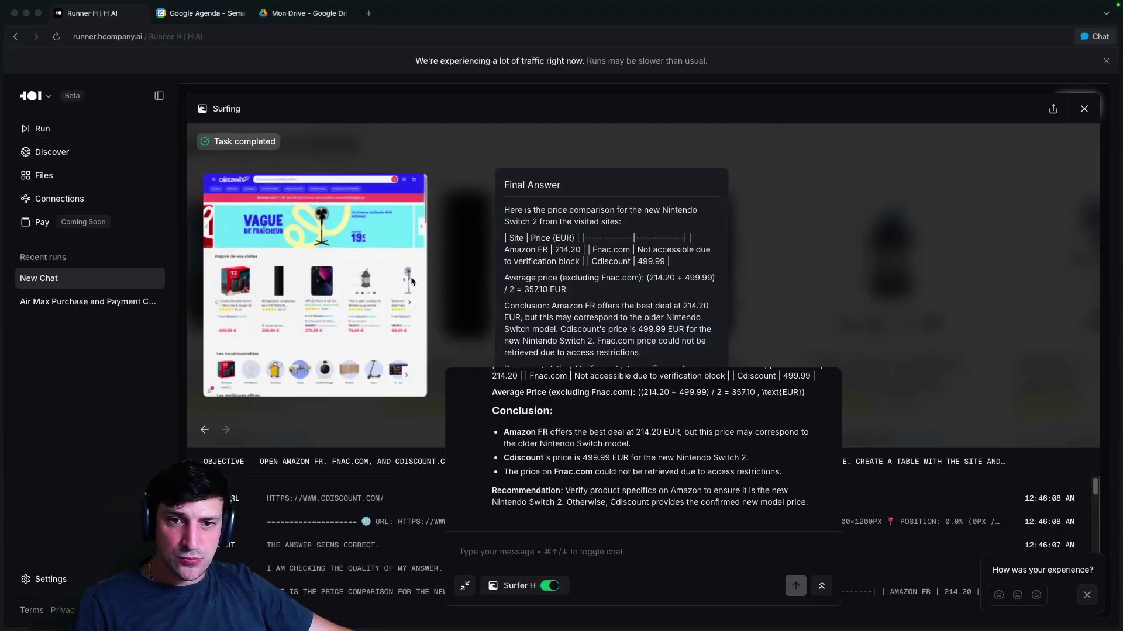
- Examine the completed run's final answer and the Cdiscount page captures in the Surfing view
scroll(562, 421, "up", 3)
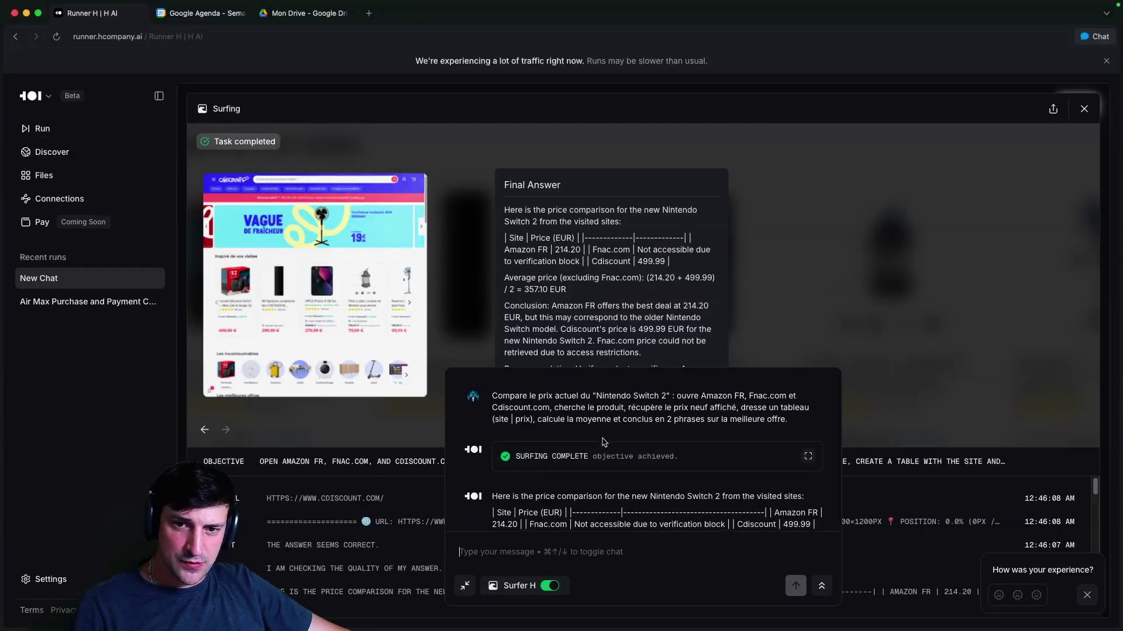
scroll(605, 442, "down", 1)
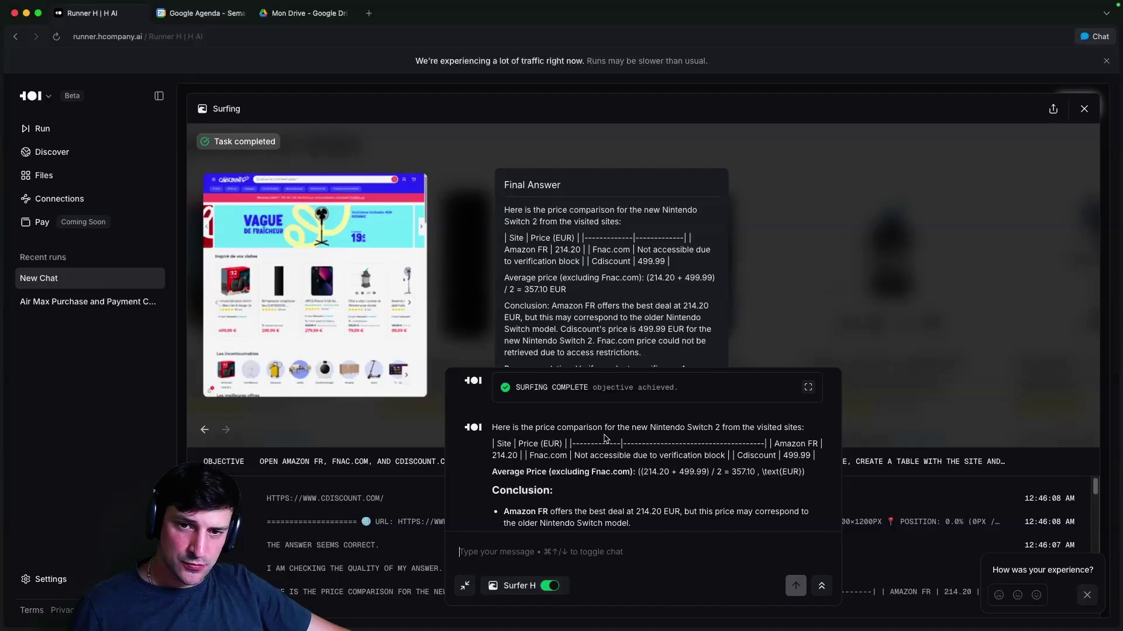
scroll(585, 286, "down", 1)
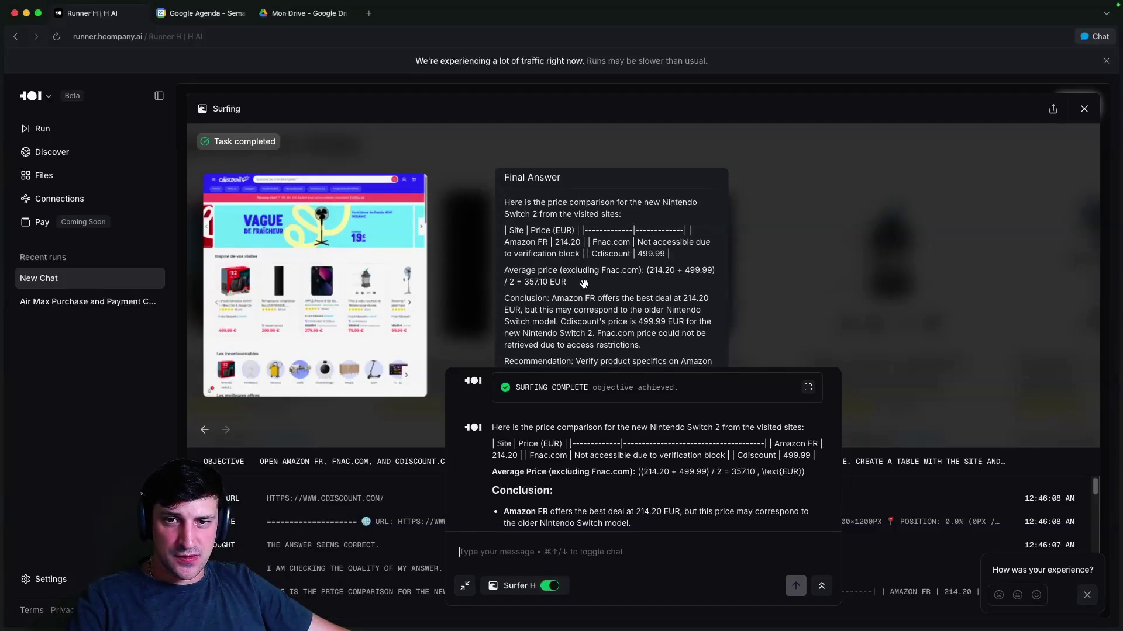
scroll(584, 285, "up", 1)
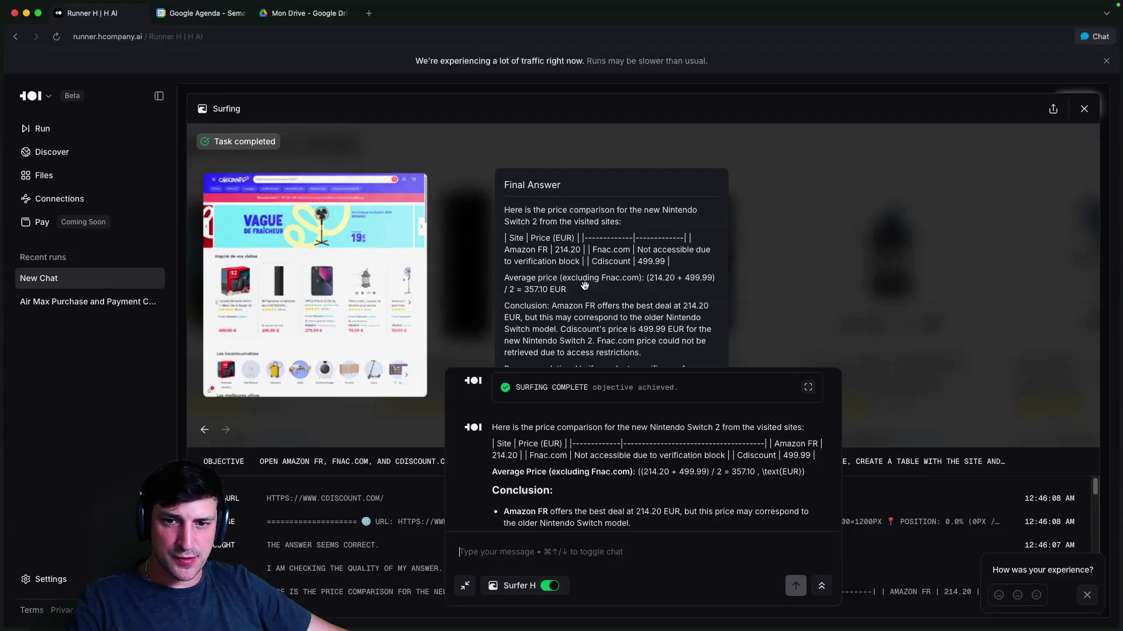
scroll(584, 287, "down", 1)
scroll(618, 445, "down", 2)
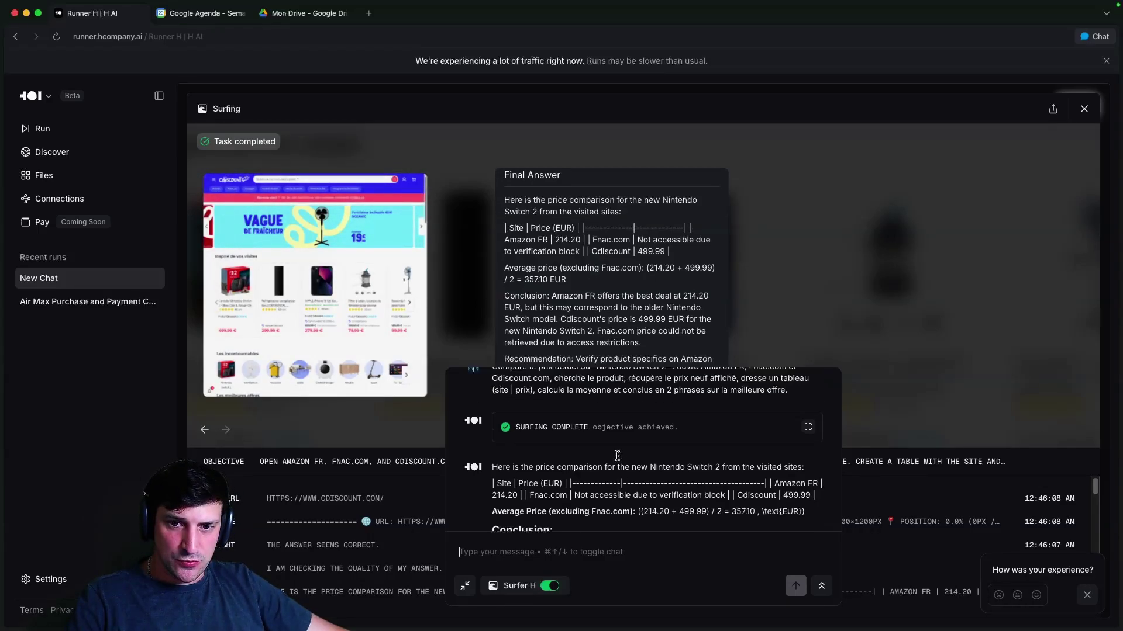
left_click_drag(322, 287, 623, 264)
- Read the chat reply's price table, average, conclusion and recommendation, focusing on the Fnac.com entries
scroll(603, 449, "up", 2)
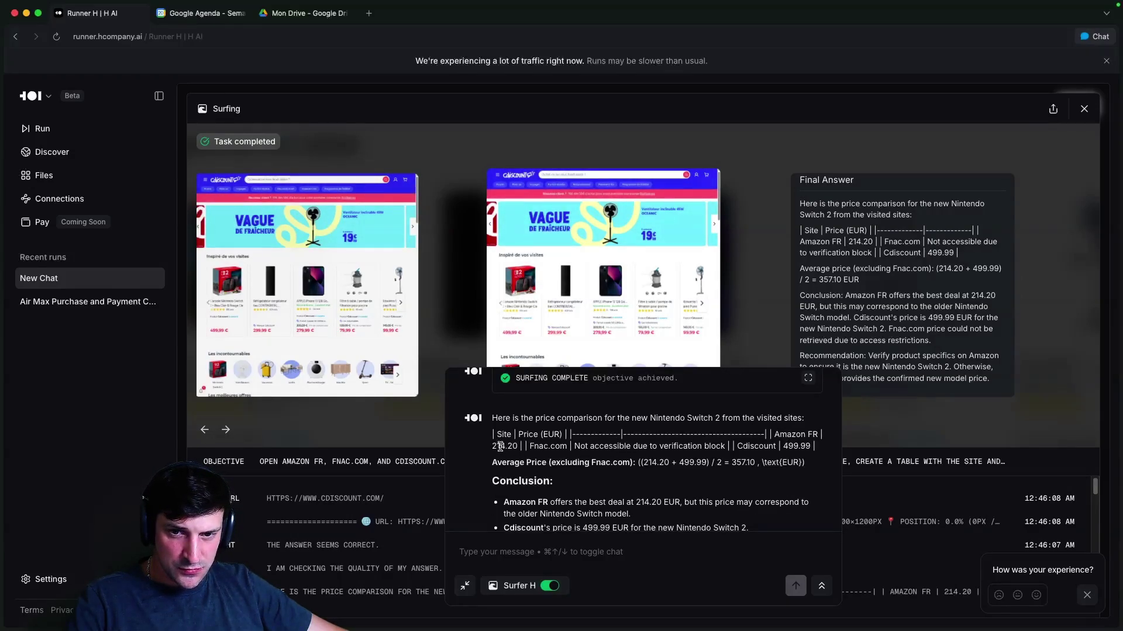
left_click_drag(720, 447, 600, 450)
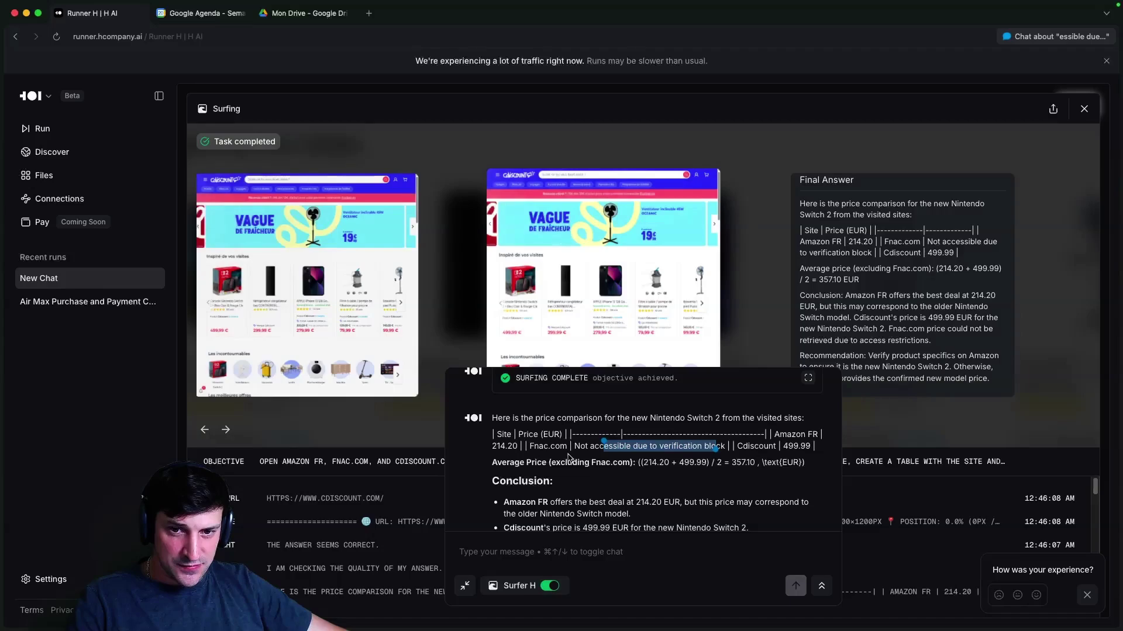
left_click(638, 448)
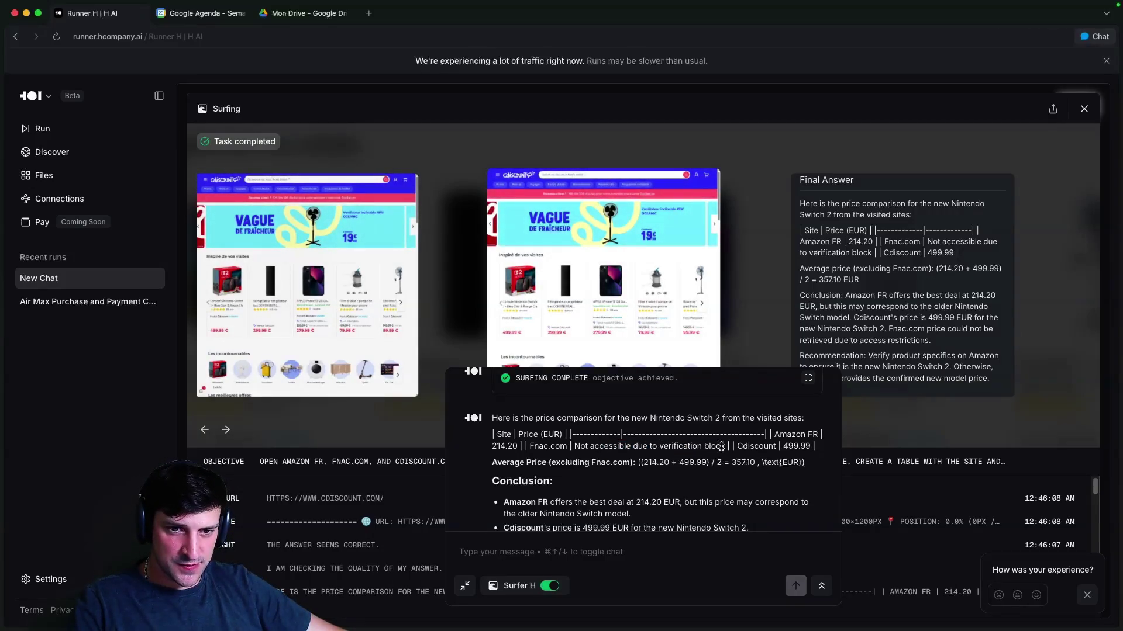
left_click_drag(721, 447, 608, 447)
left_click(609, 448)
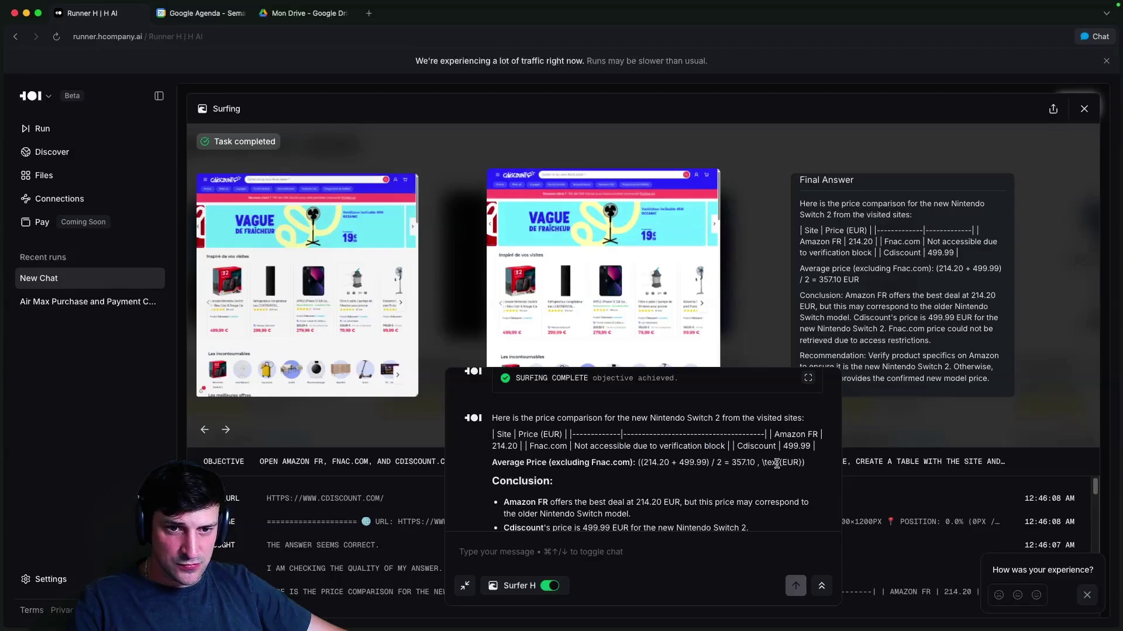
scroll(777, 463, "down", 2)
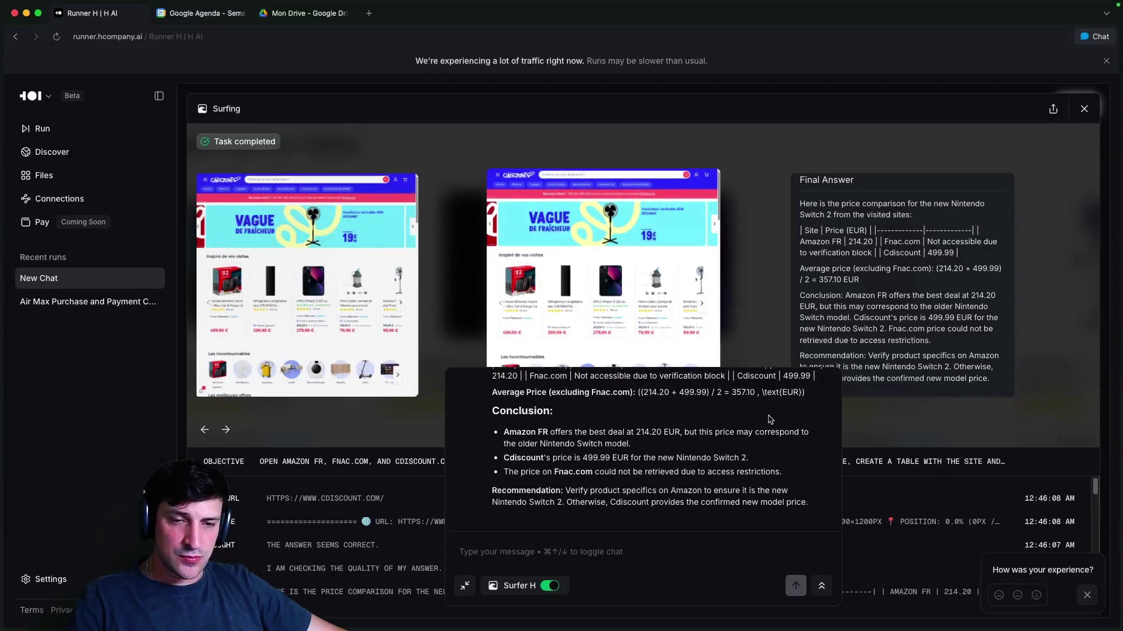
scroll(774, 418, "up", 1)
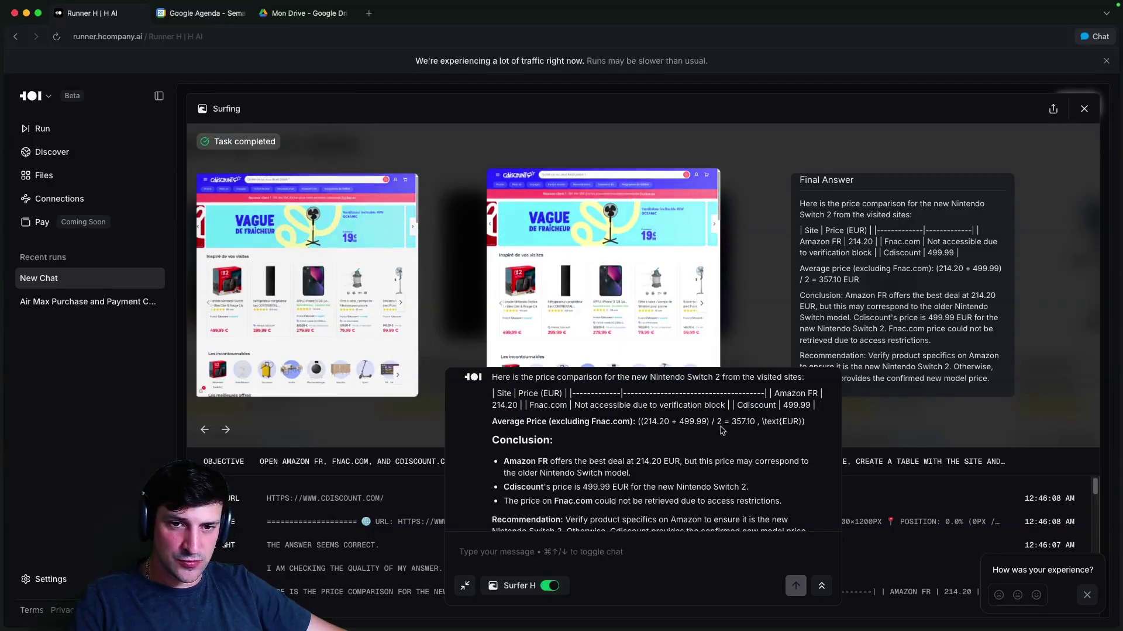
scroll(652, 462, "down", 1)
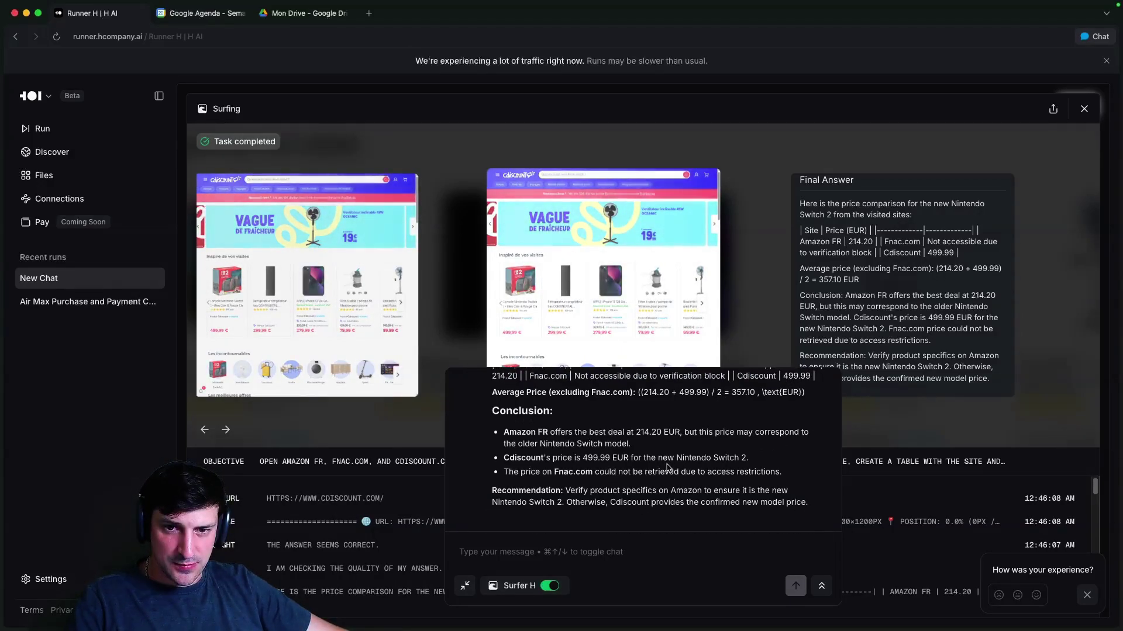
left_click_drag(643, 482, 782, 475)
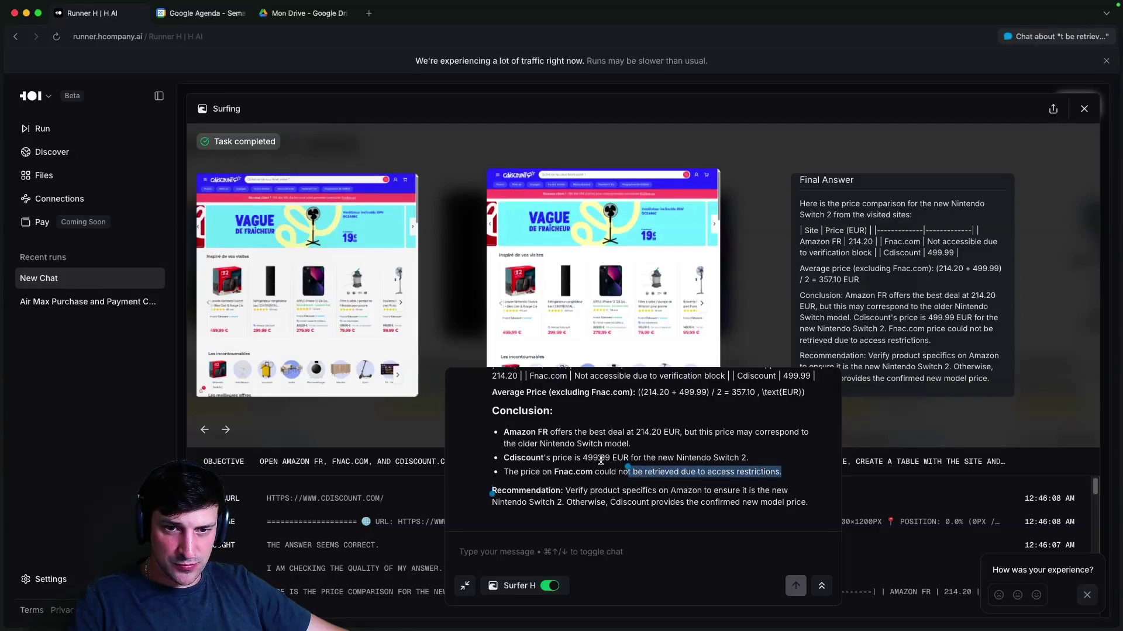
left_click(335, 340)
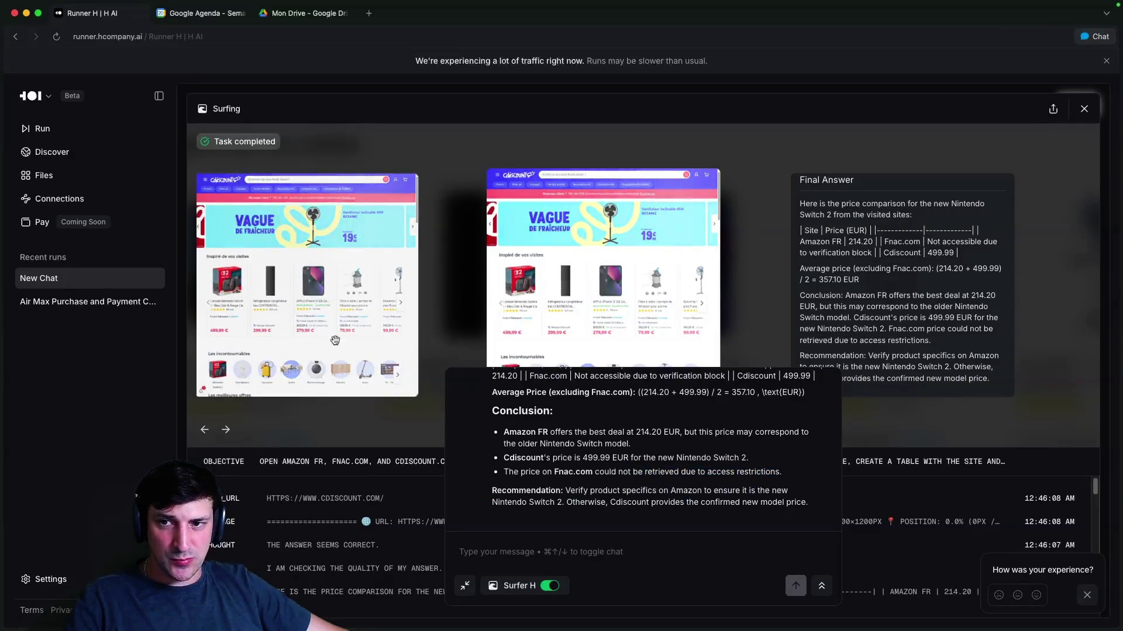
- Launch a new run in French to scrape Wikipedia's "Planets of the Solar System", build a Notion database "Planètes" and chart planet diameters in Google Slides
left_click(56, 133)
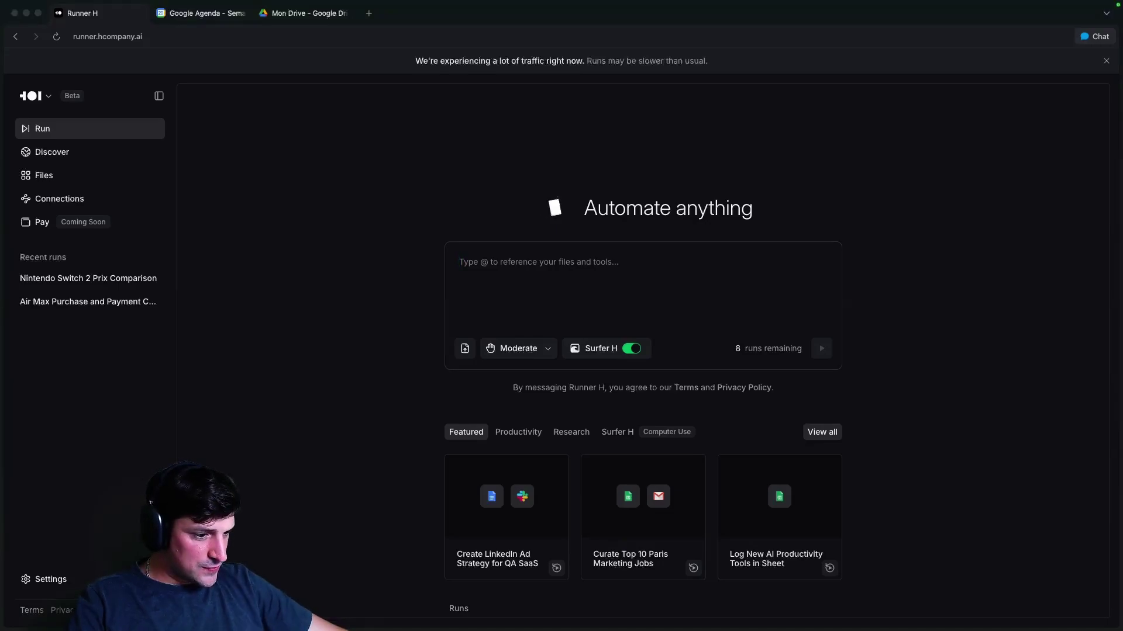
left_click(553, 274)
type("Scrape la page Wikipédia \"Planets of the Solar System\" : récupère nom, diamètre et distance au Soleil pour chaque planète, crée une database Notion \"Planètes\" avec ces données, et génère ensuite un Google Slides contenant un graphique barre du diamètre des planètes.")
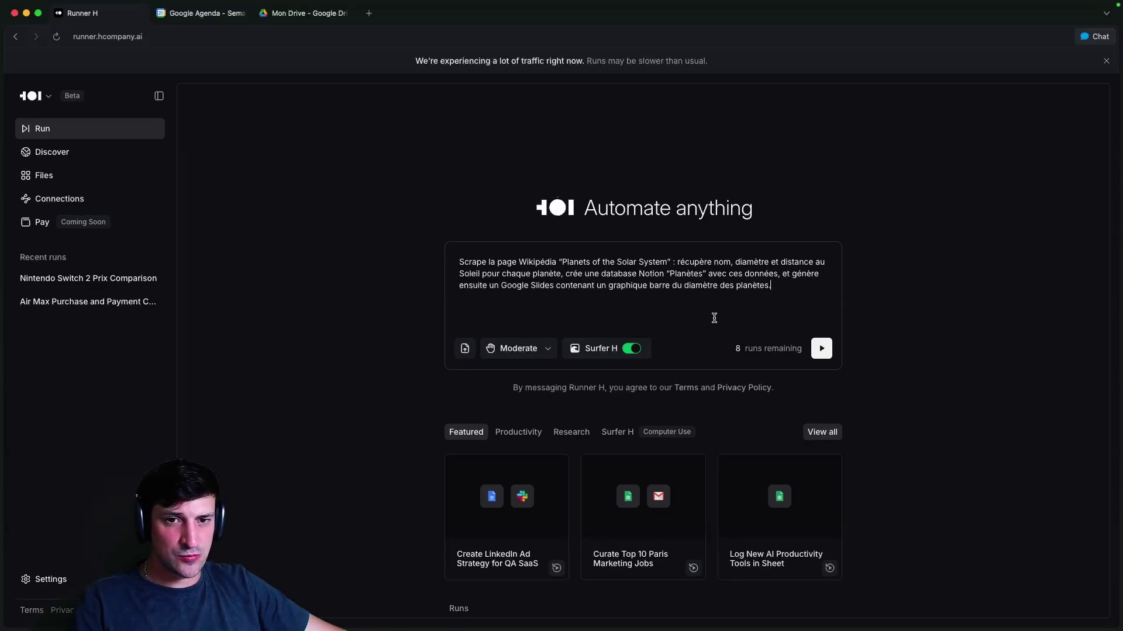
left_click(817, 349)
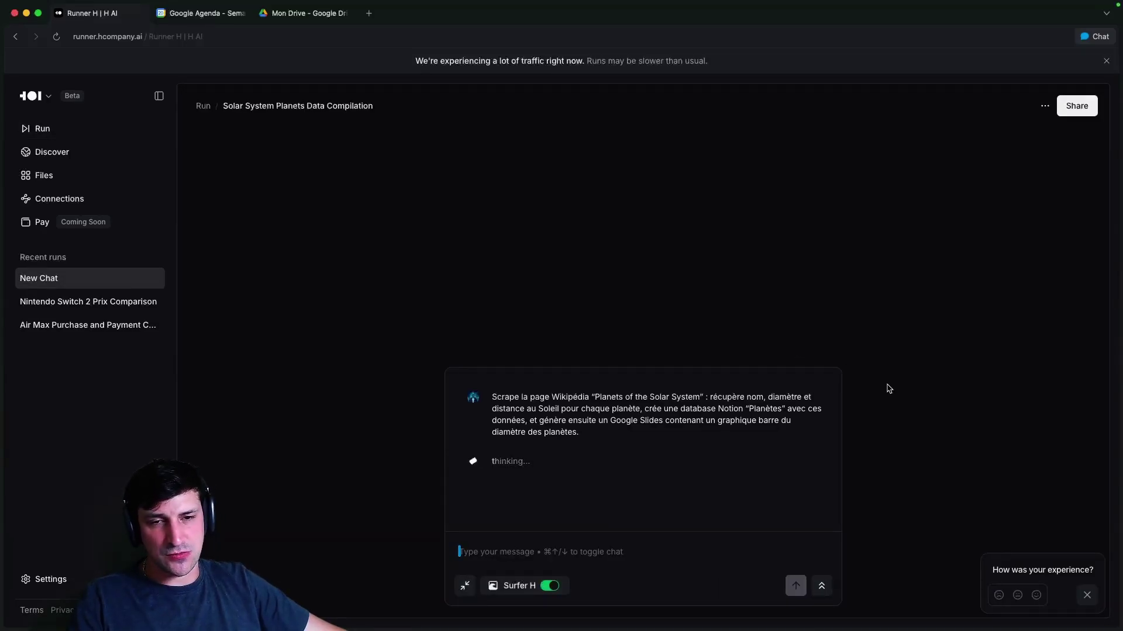
- Dismiss the feedback prompt and read the Web Scraping and Notion Database Creation sections of the planets run's answer PDF
left_click(1087, 596)
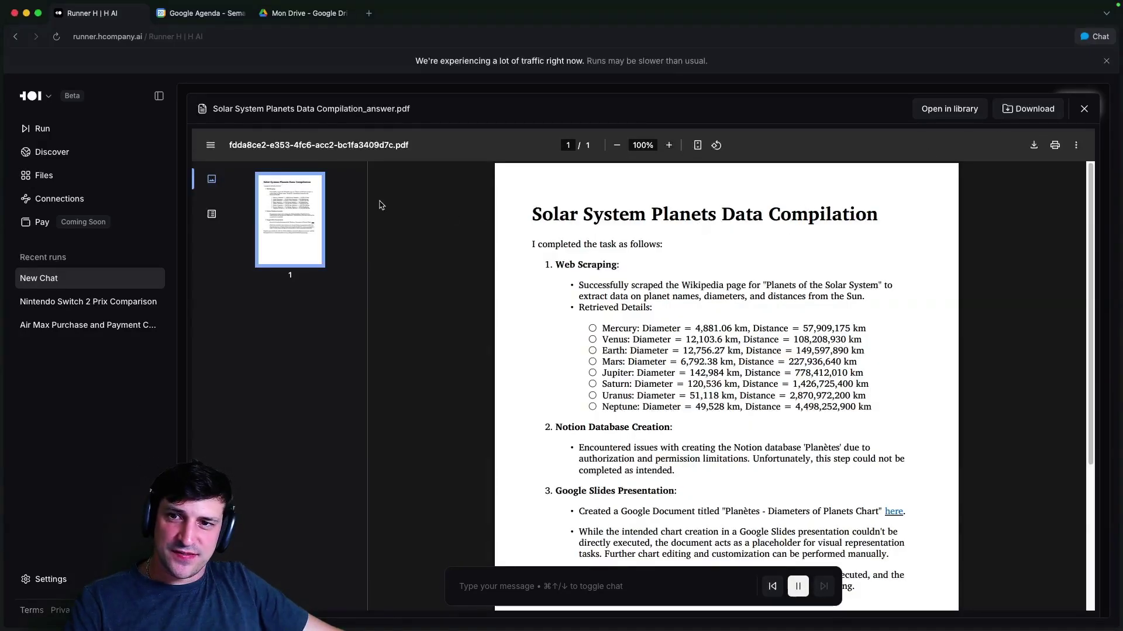
left_click_drag(606, 213, 770, 222)
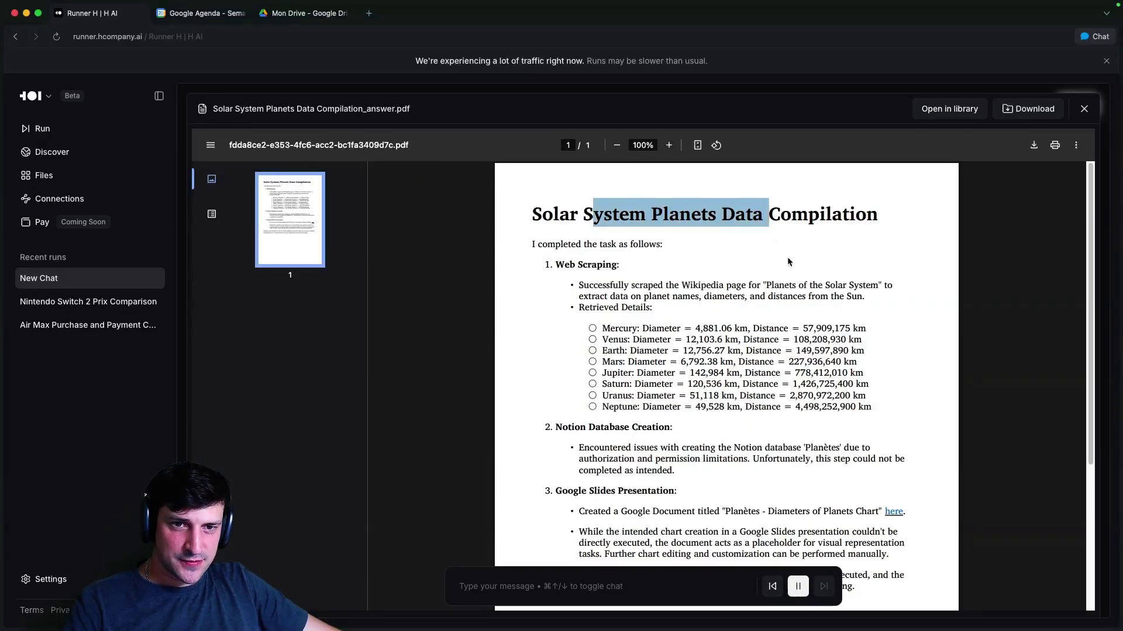
left_click(790, 263)
scroll(640, 216, "down", 2)
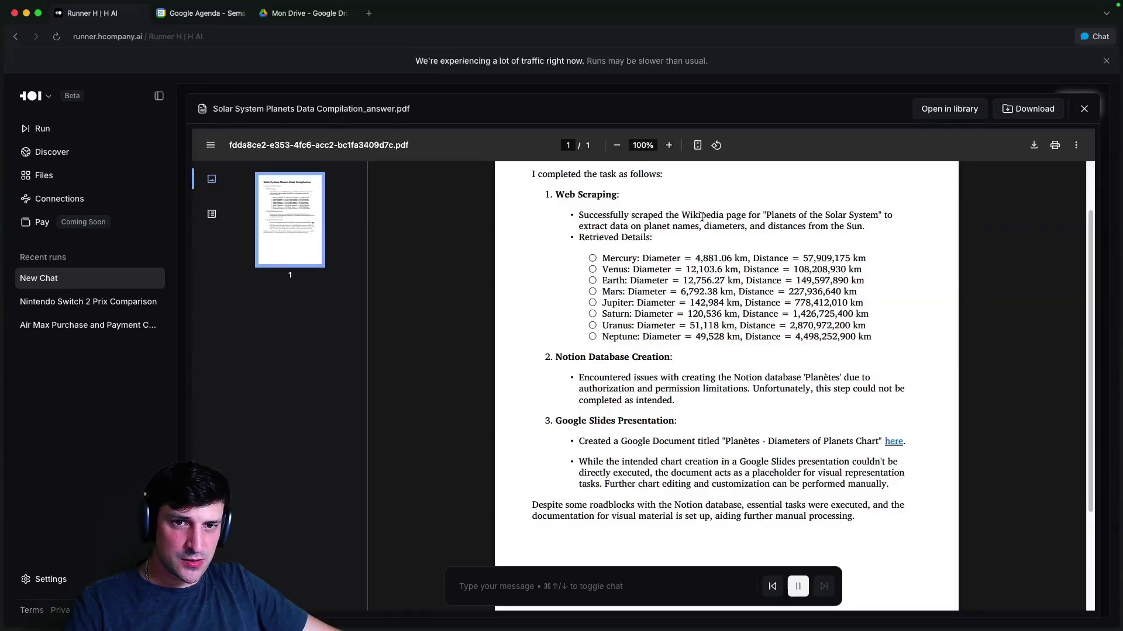
left_click_drag(585, 215, 661, 213)
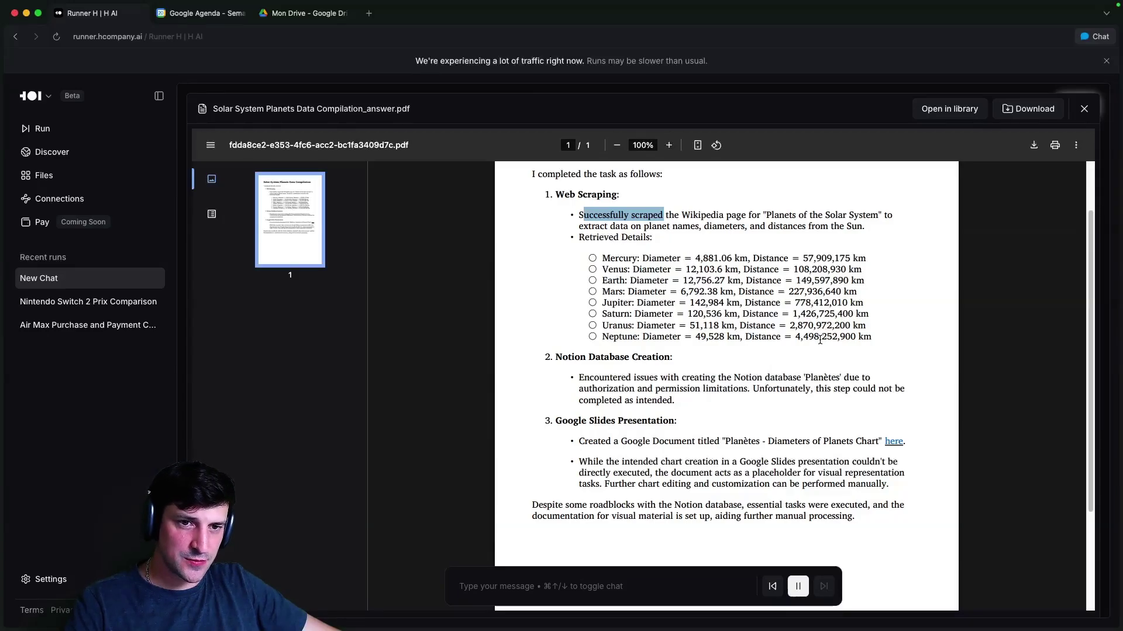
scroll(570, 288, "down", 2)
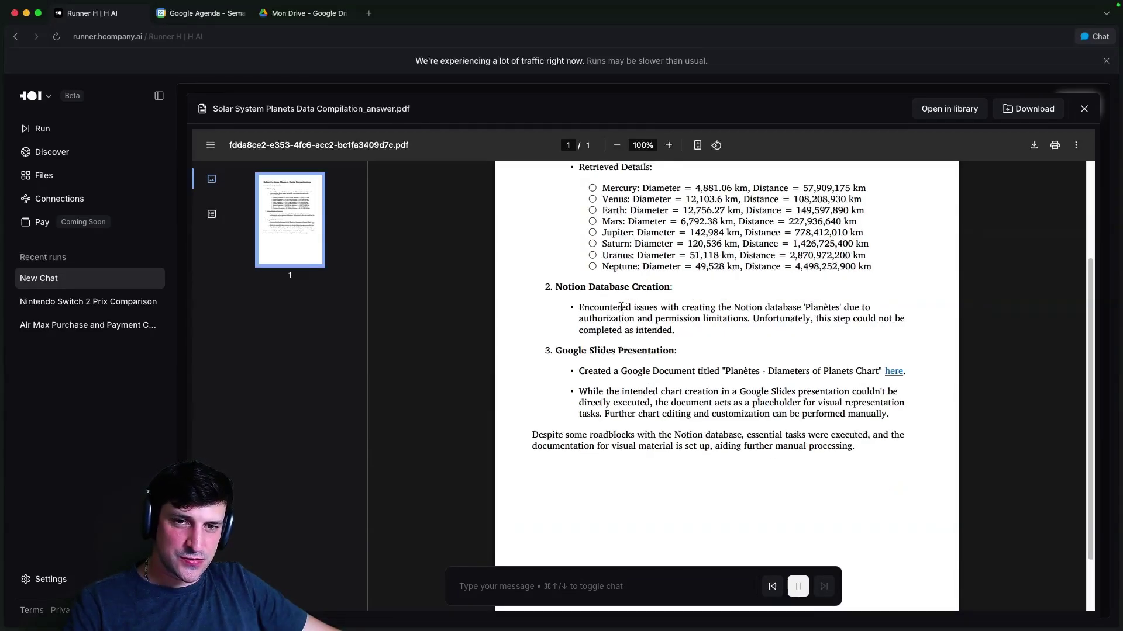
left_click_drag(579, 308, 697, 321)
left_click(794, 319)
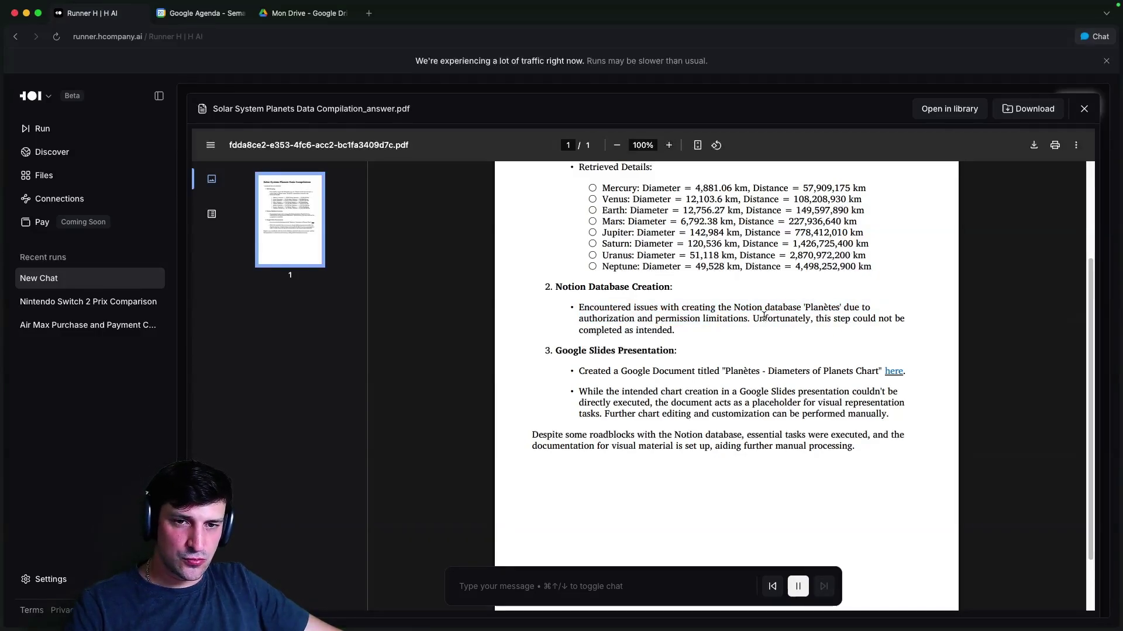
left_click_drag(753, 318, 776, 330)
left_click(790, 335)
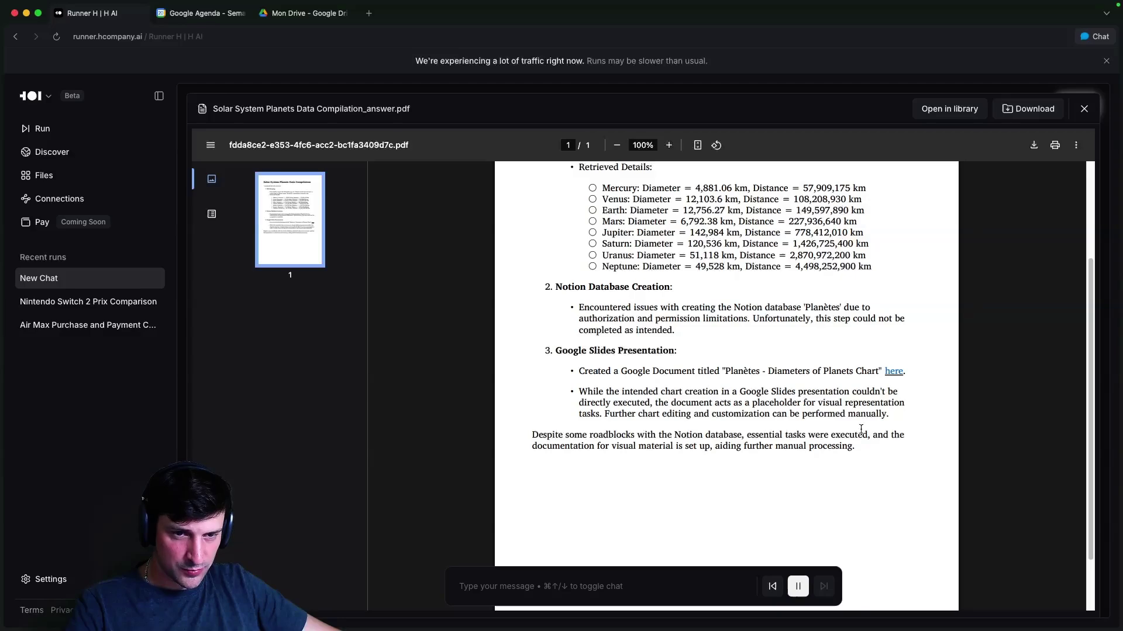
- Inspect the linked Google Docs file "Planètes - Diameters of Planets Chart" and read the answer's explanation of the Google Slides part
left_click(892, 371)
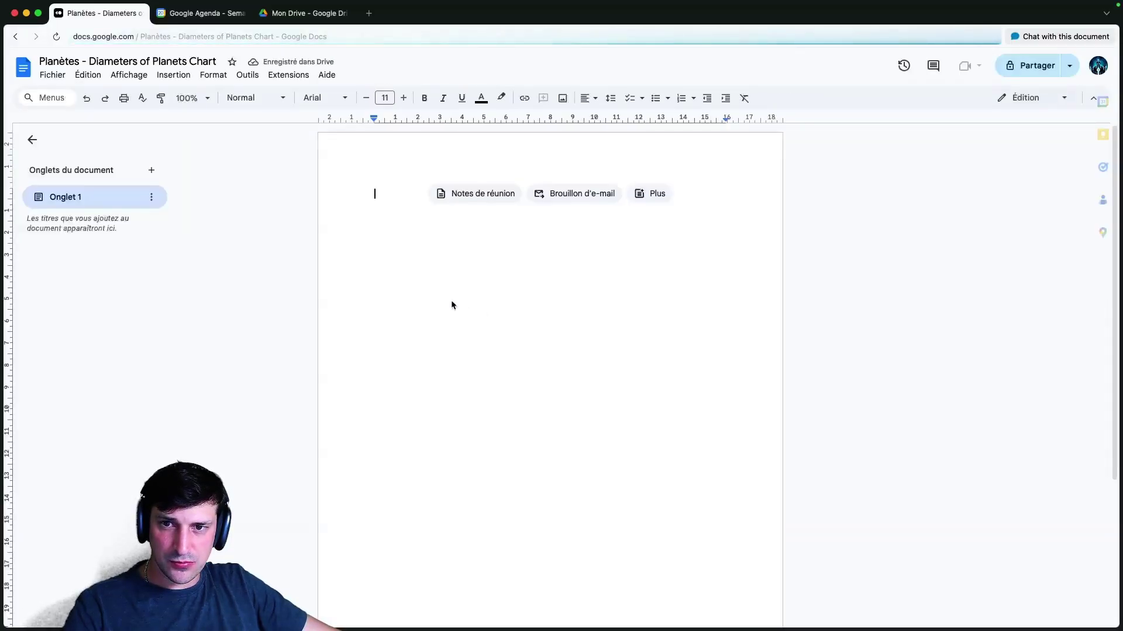
left_click(15, 36)
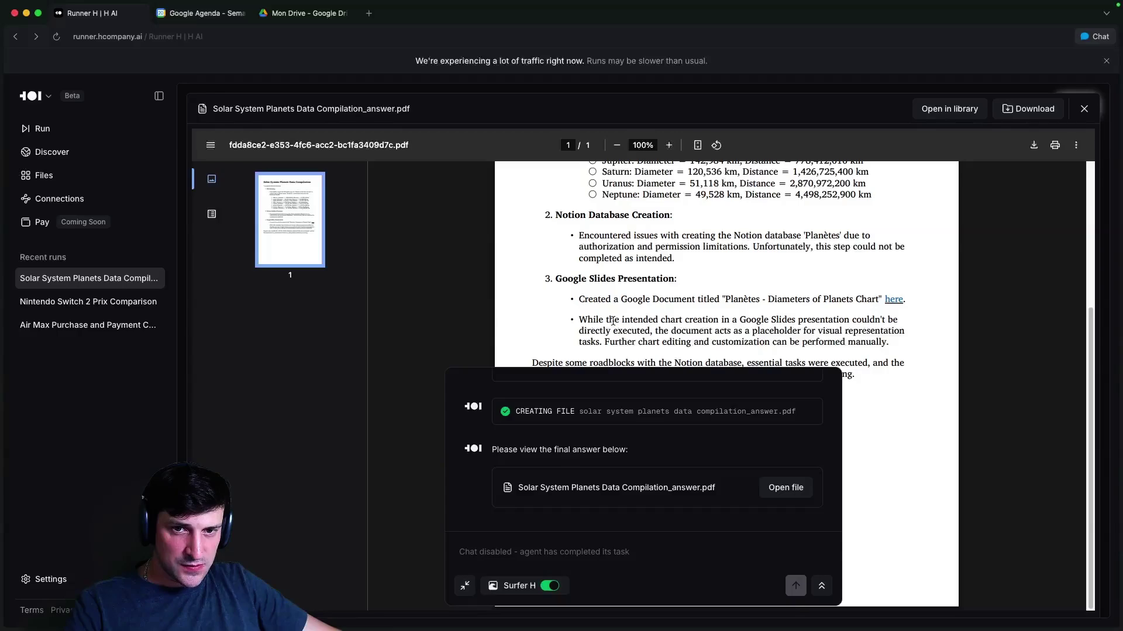
triple_click(612, 320)
left_click(613, 320)
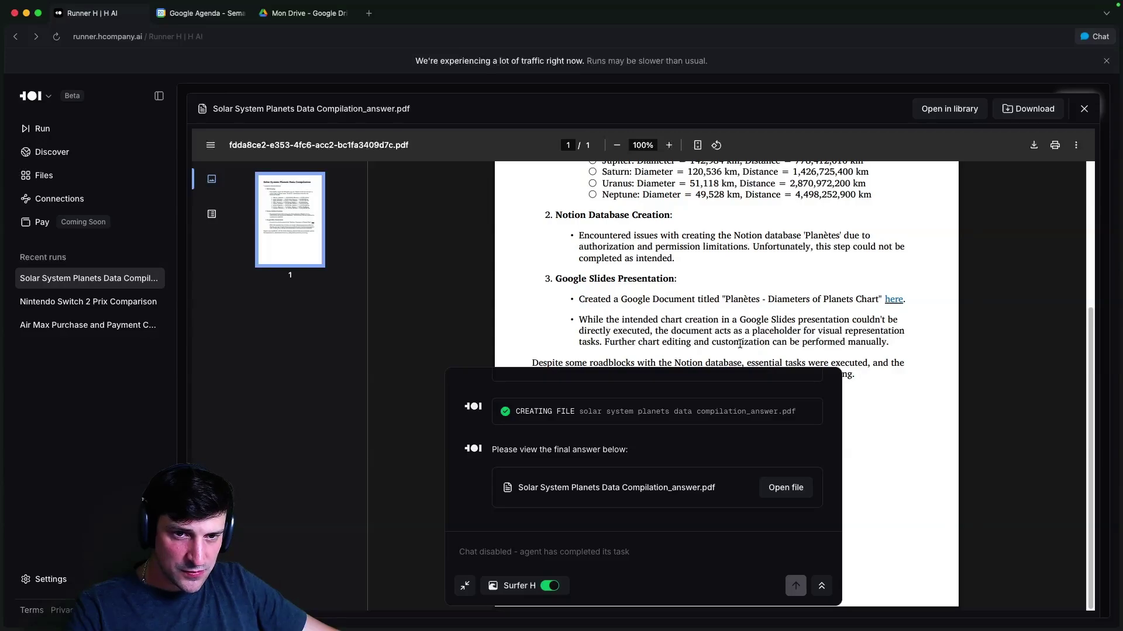
triple_click(782, 343)
left_click(817, 345)
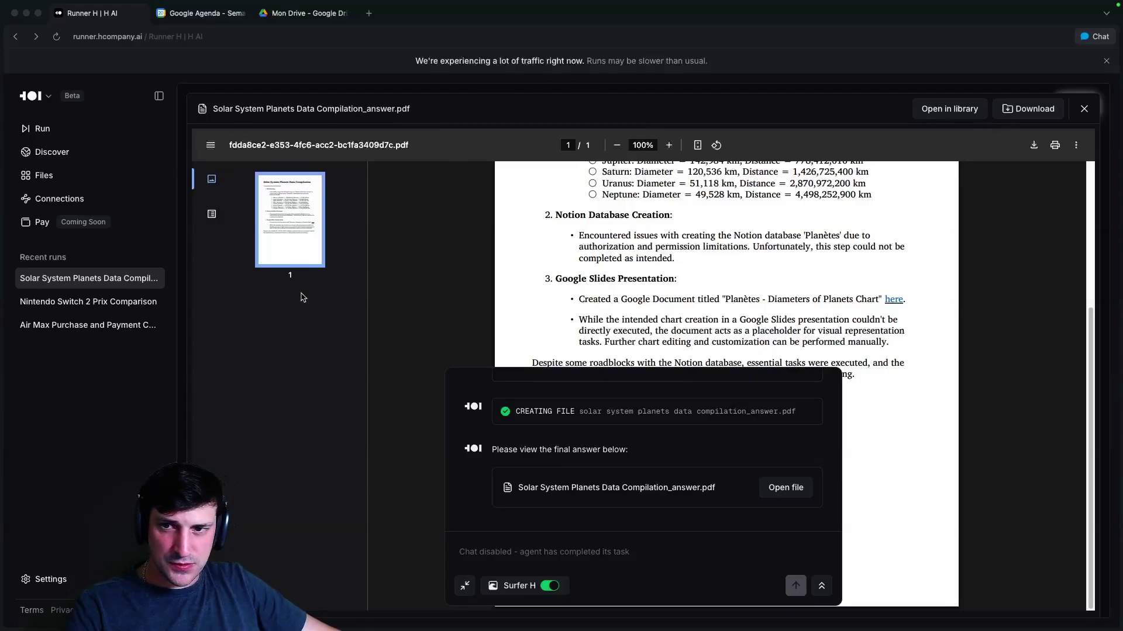
- Launch a French Google Agenda run booking "Sprint Focus" in next week's first free slot of at least 2 h, 09h–18h, with a 30-minute e-mail reminder
left_click(51, 132)
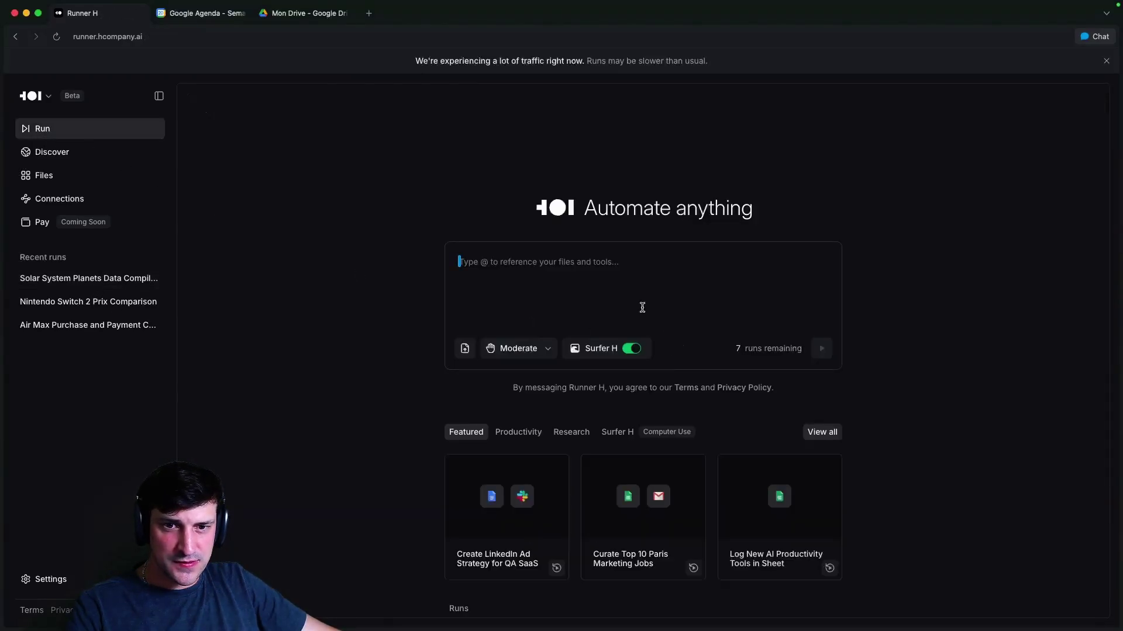
type("Google Agenda : analyse mes événements pour la semaine prochaine, trouve le premier créneau libre d’au moins 2 h entre 09 h et 18 h, crée un événement \"Sprint Focus\" à ce créneau, ajoute-moi un rappel e-mail 30 min avant.")
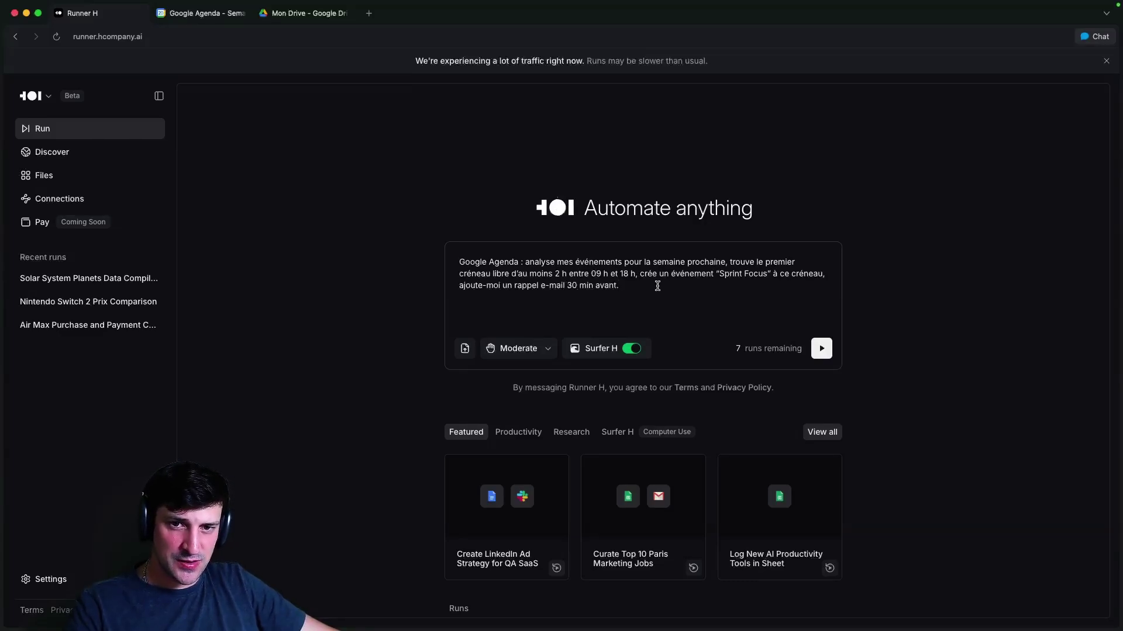
left_click(822, 349)
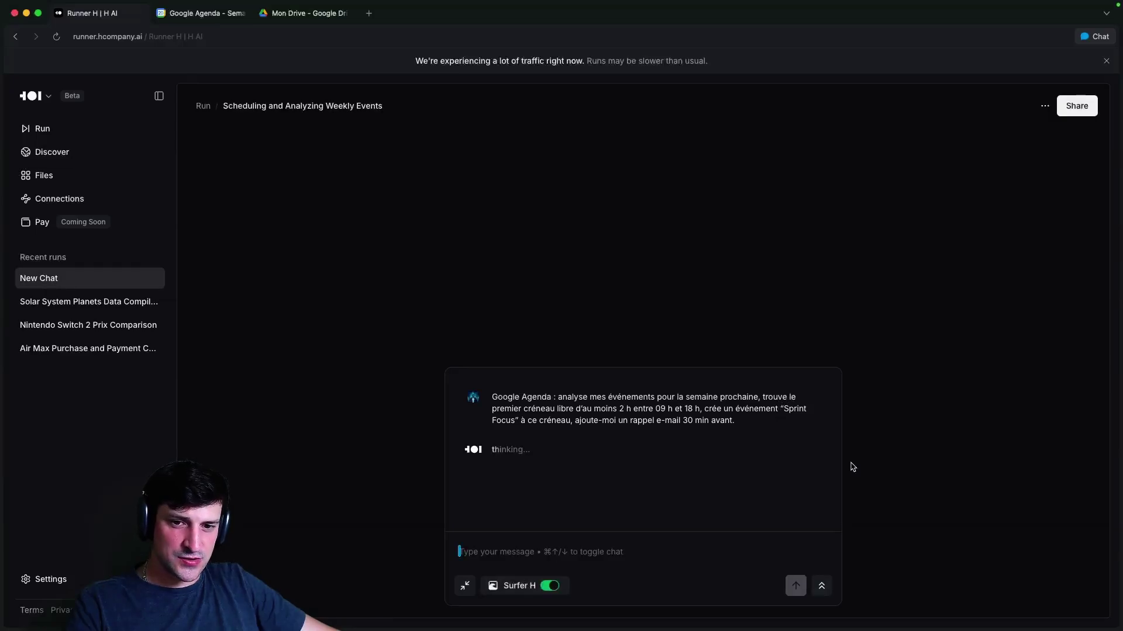
left_click(1086, 595)
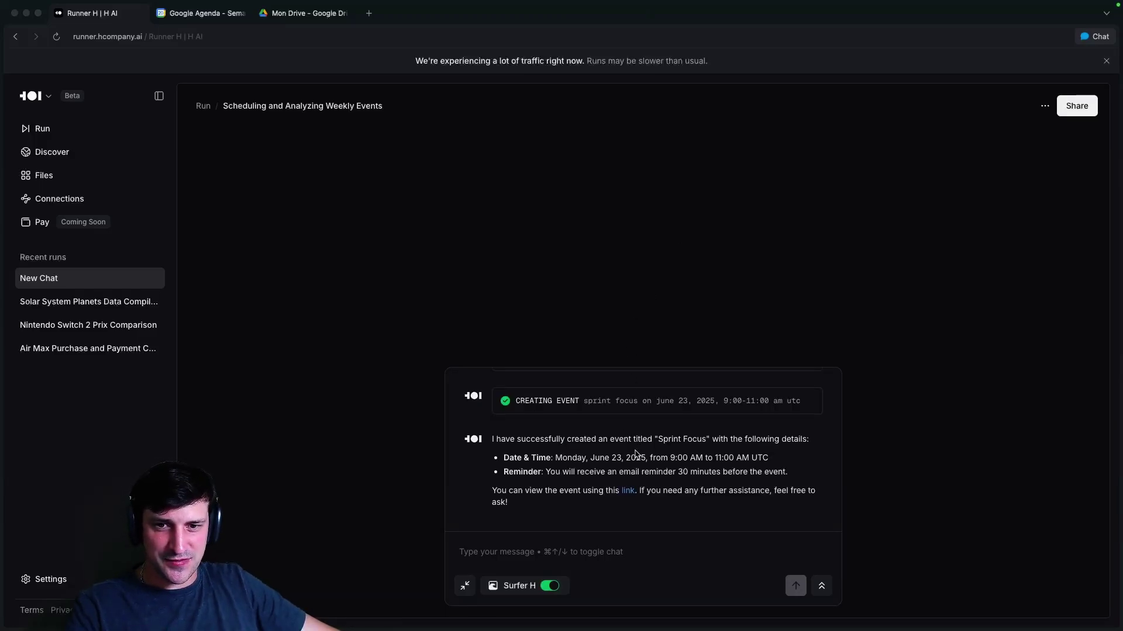
- Review the scheduling run's search and event-creation log, and check the Google Agenda week view for the "Sprint Focus" event
scroll(632, 453, "up", 2)
scroll(633, 453, "down", 2)
left_click(200, 14)
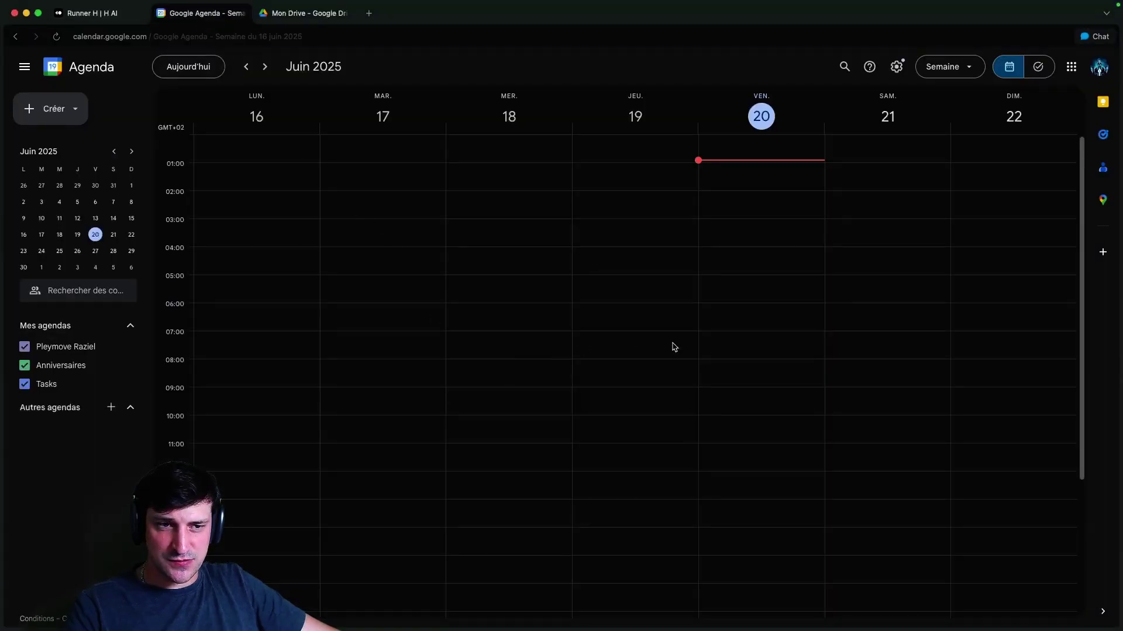
scroll(1073, 263, "down", 1)
key("ctrl+shift+Tab")
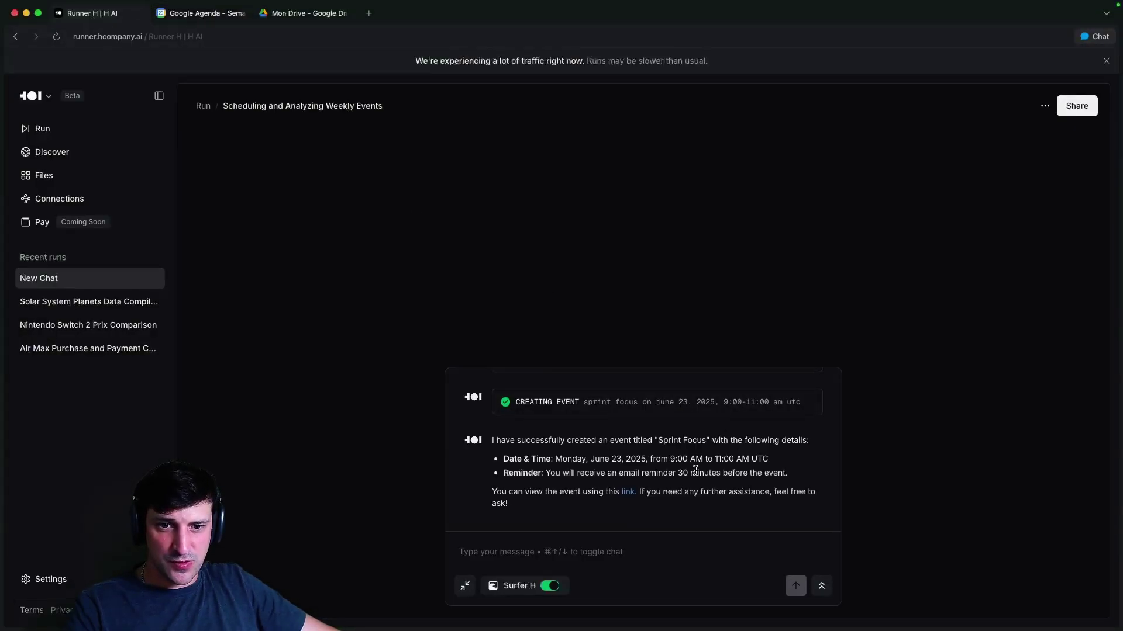
scroll(695, 471, "down", 2)
scroll(580, 457, "up", 3)
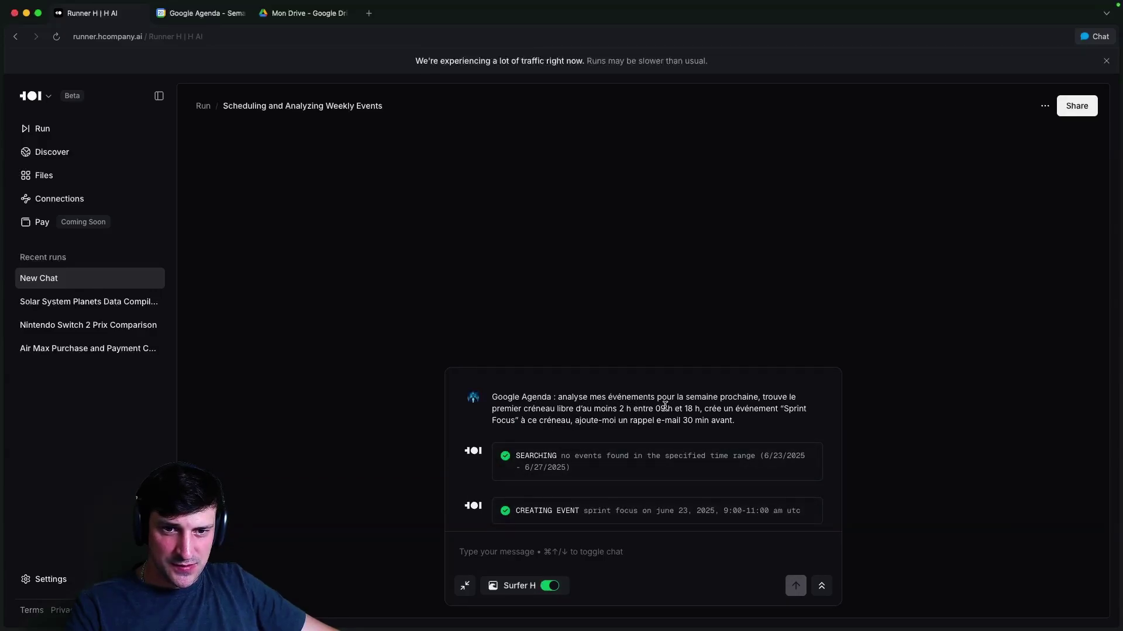
scroll(642, 407, "down", 2)
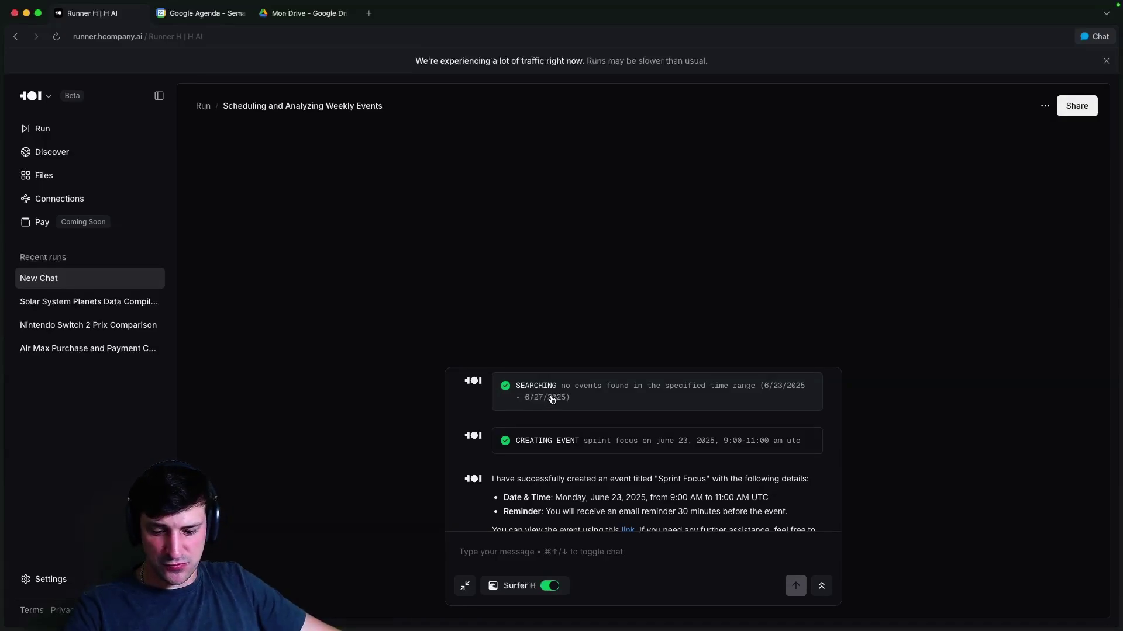
- Compare the "Sprint Focus" event's hours in Google Agenda for Monday 23 June 2025 with the time reported in the run's reply
key("ctrl+Tab")
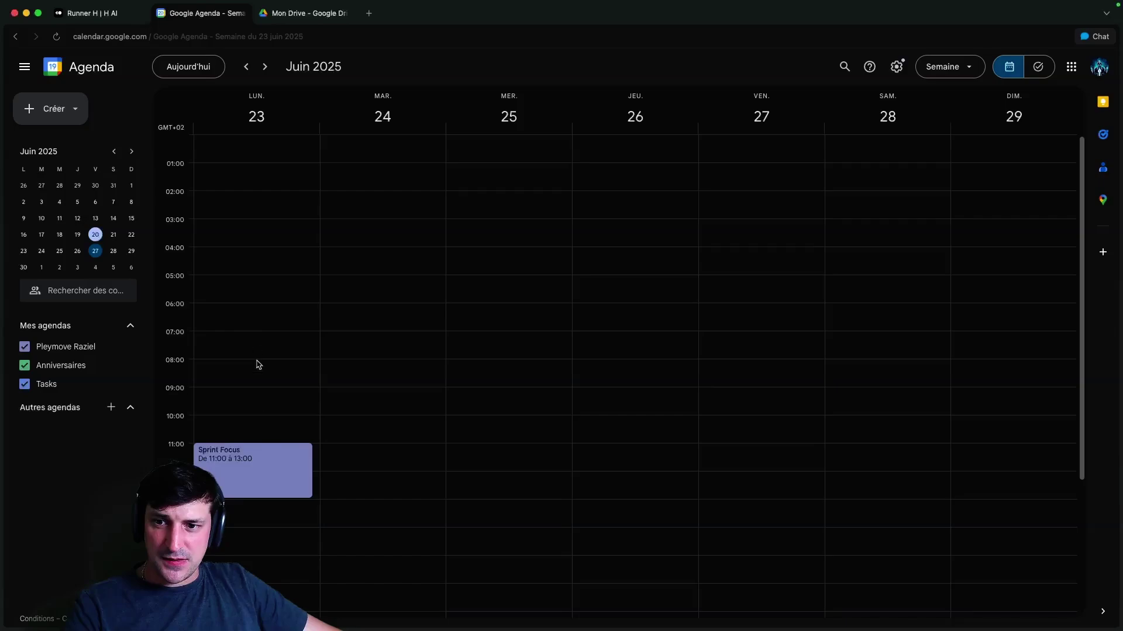
left_click(97, 18)
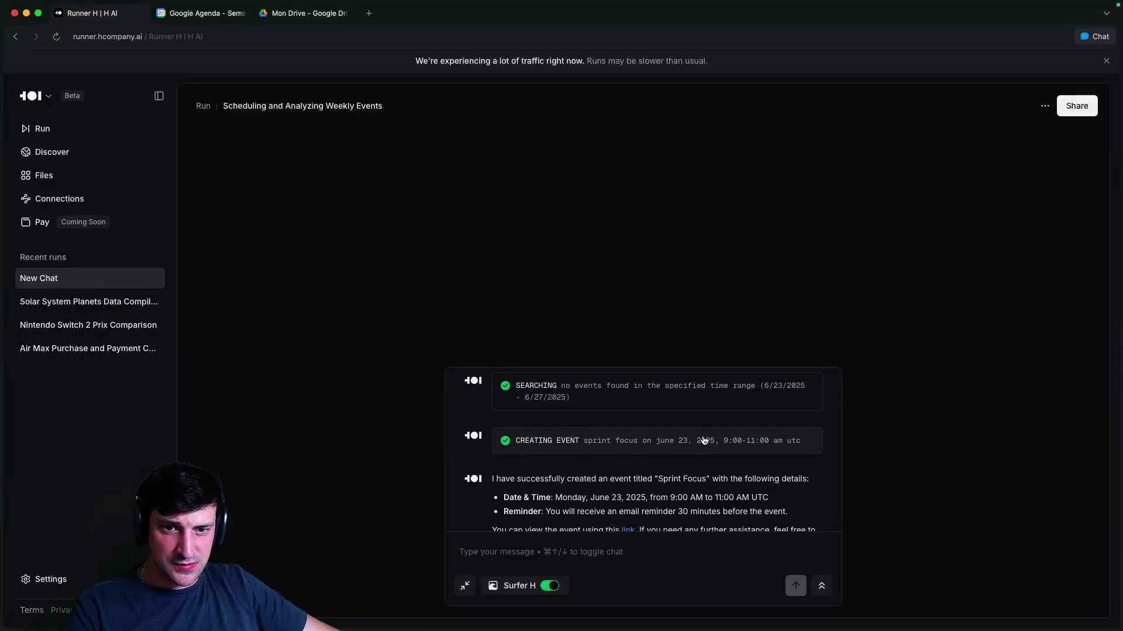
left_click(229, 14)
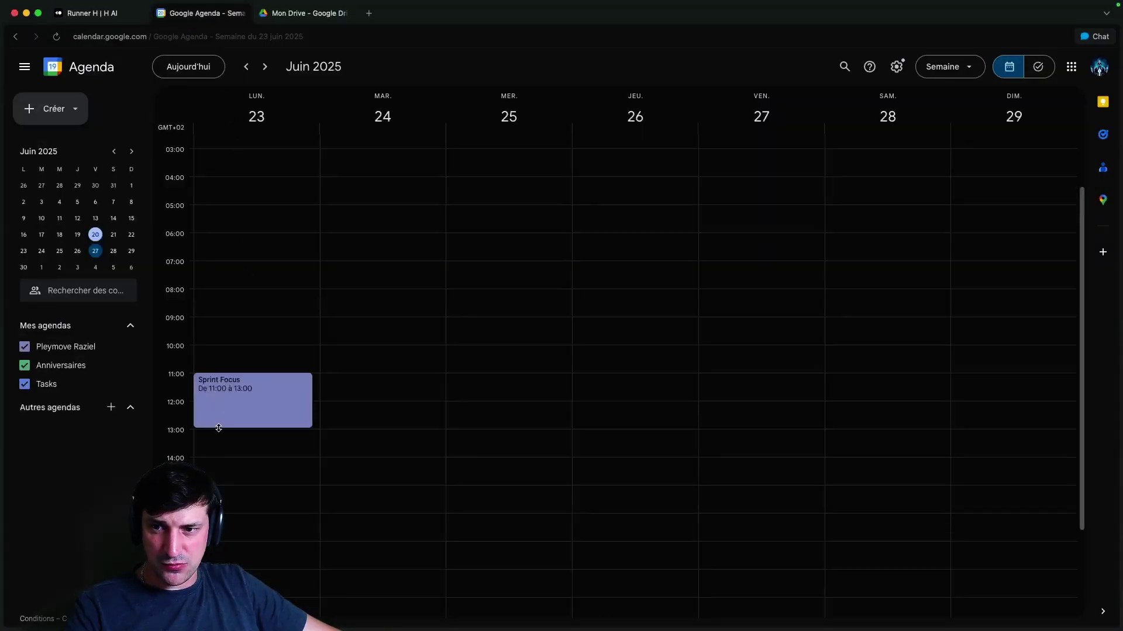
key("super+1")
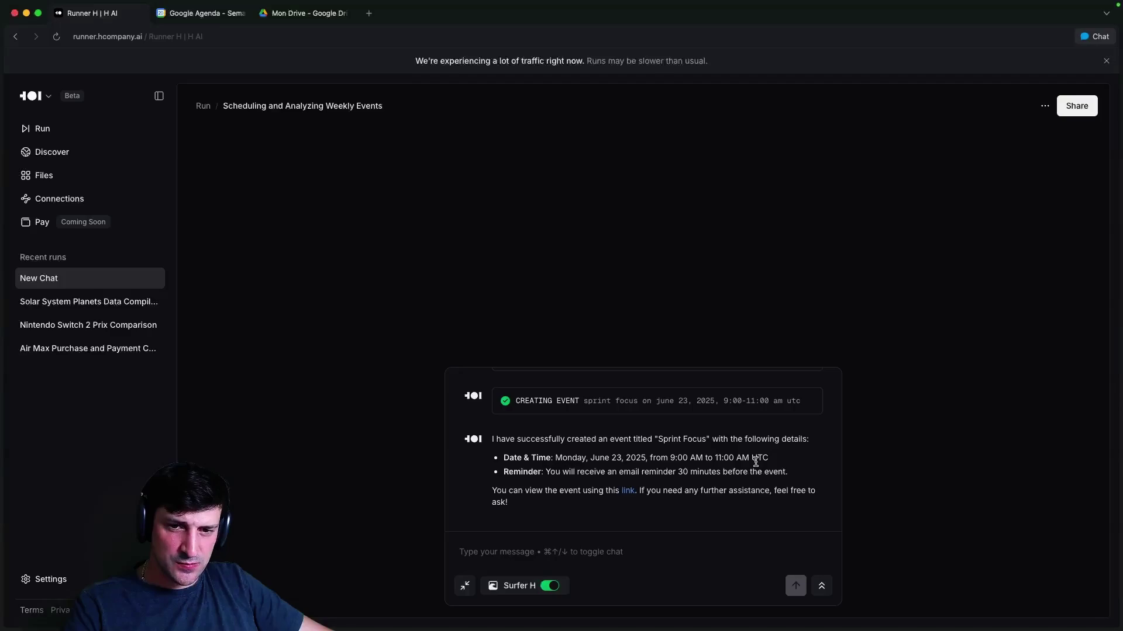
left_click(225, 17)
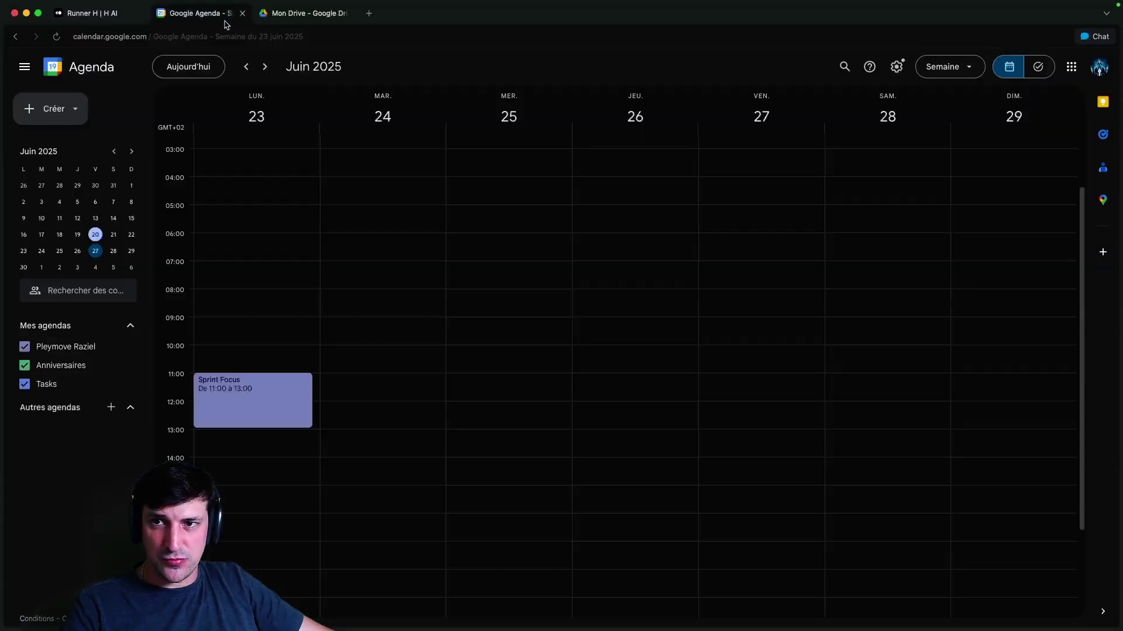
left_click(96, 18)
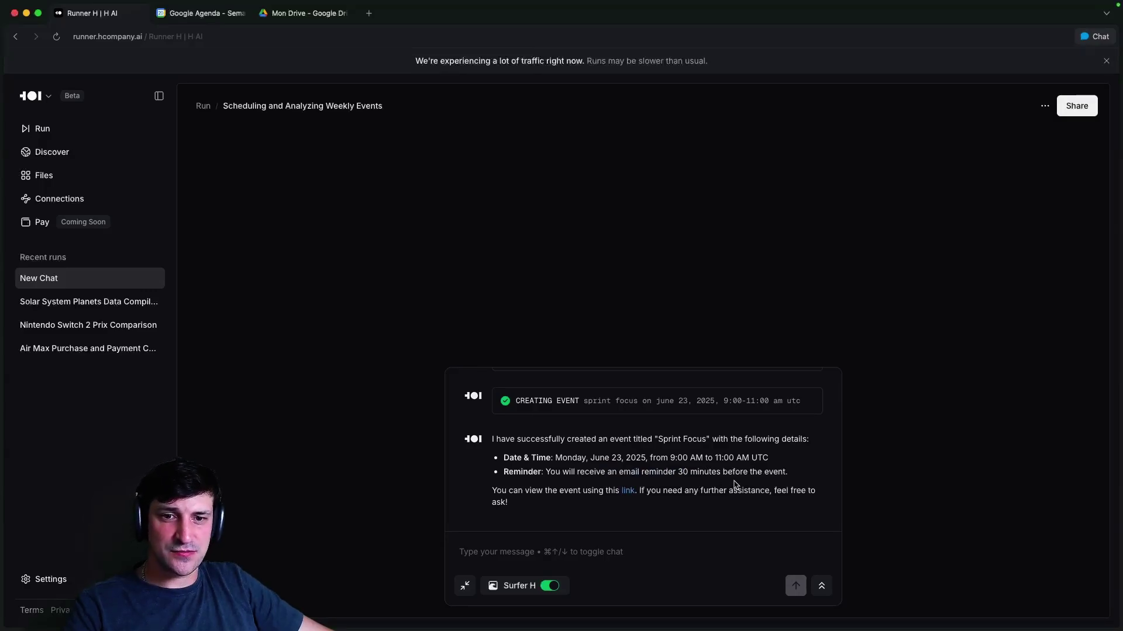
- Reread the original scheduling prompt and the date, time and reminder details in the run's reply
scroll(751, 466, "up", 3)
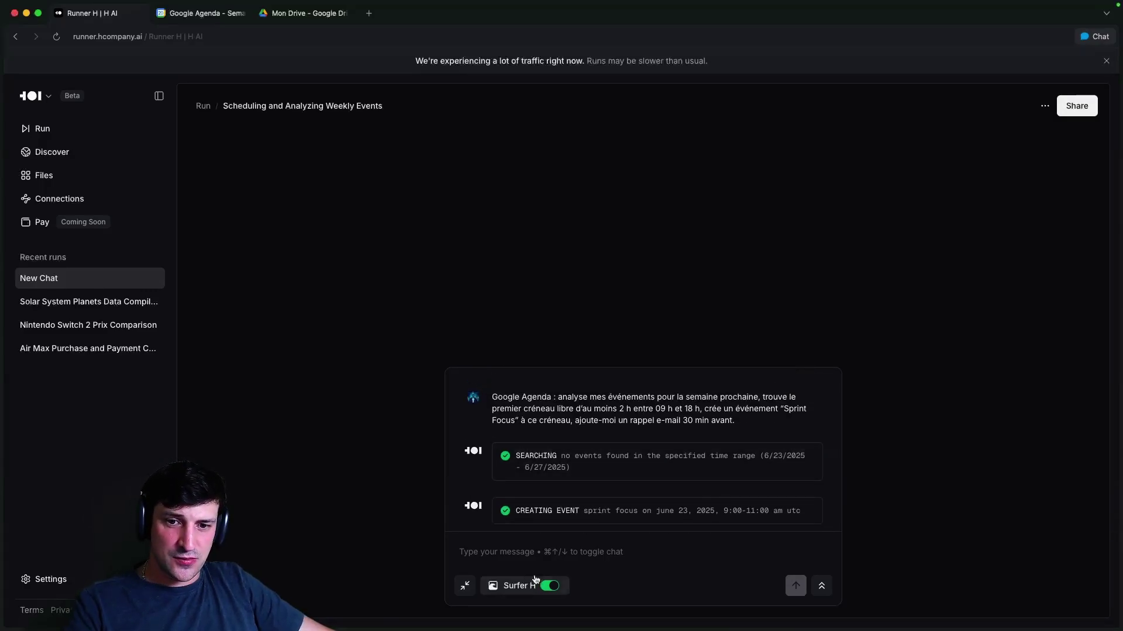
scroll(578, 468, "down", 3)
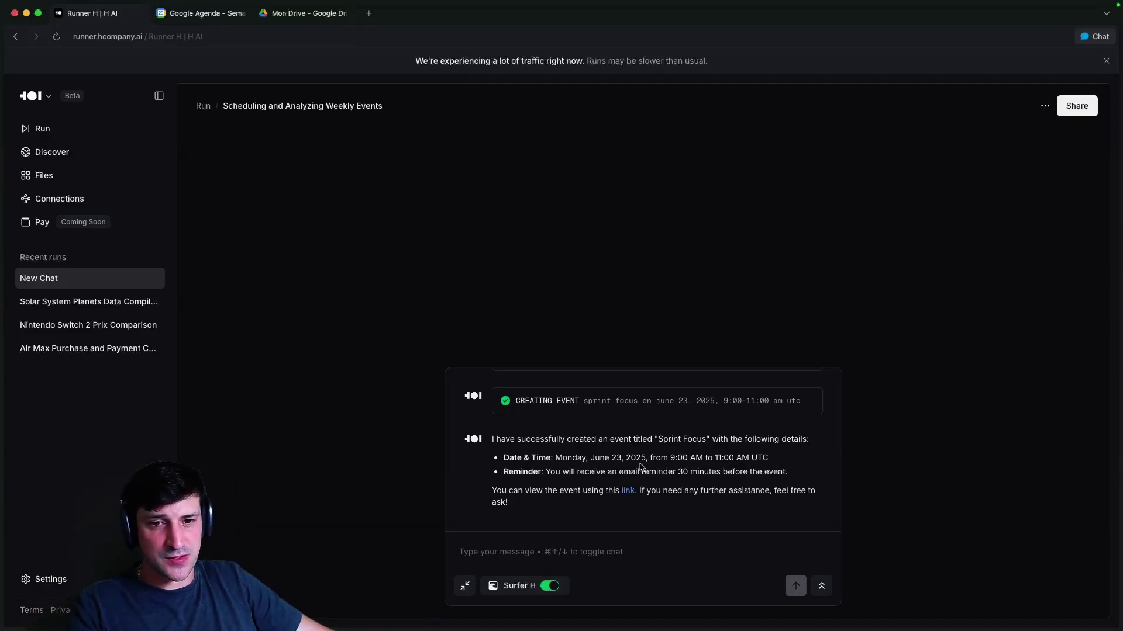
left_click_drag(633, 439, 780, 462)
left_click(722, 466)
left_click(662, 462)
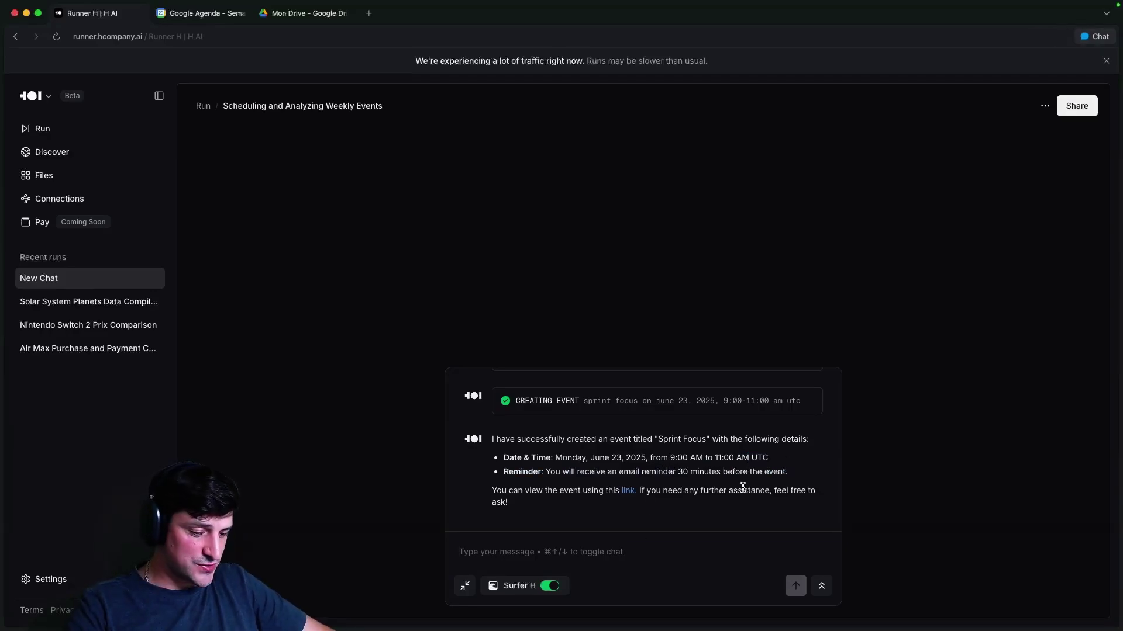
- Send a French follow-up saying the appointment exists but is at the wrong hour, mentioning being in France and the UTC time zone
type("j'ai bien le")
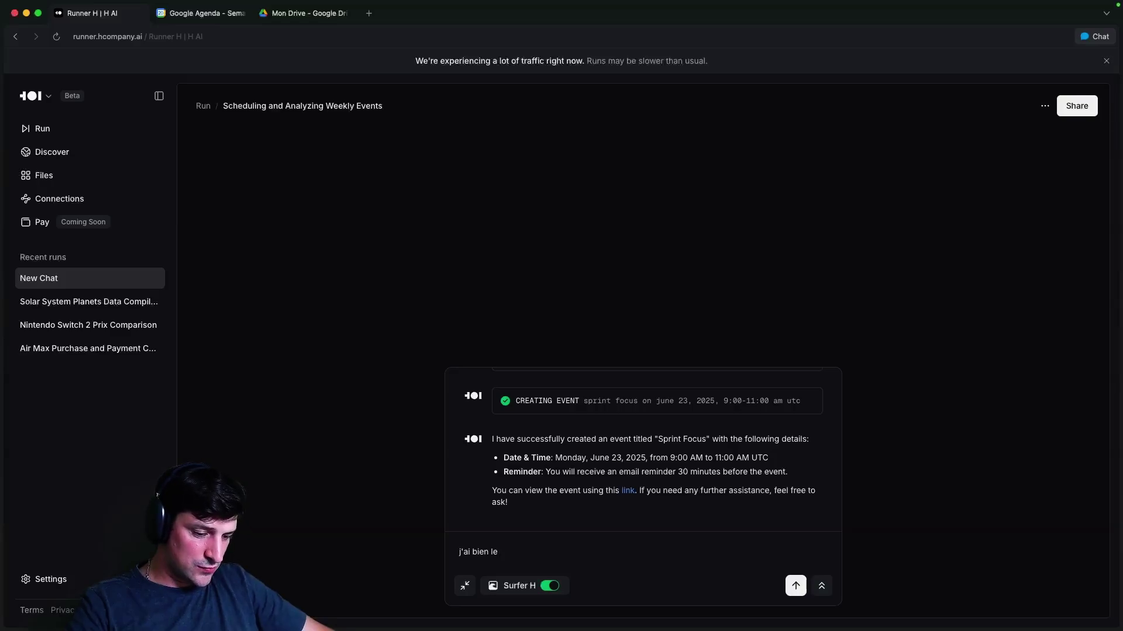
type(" rdv mais il n'")
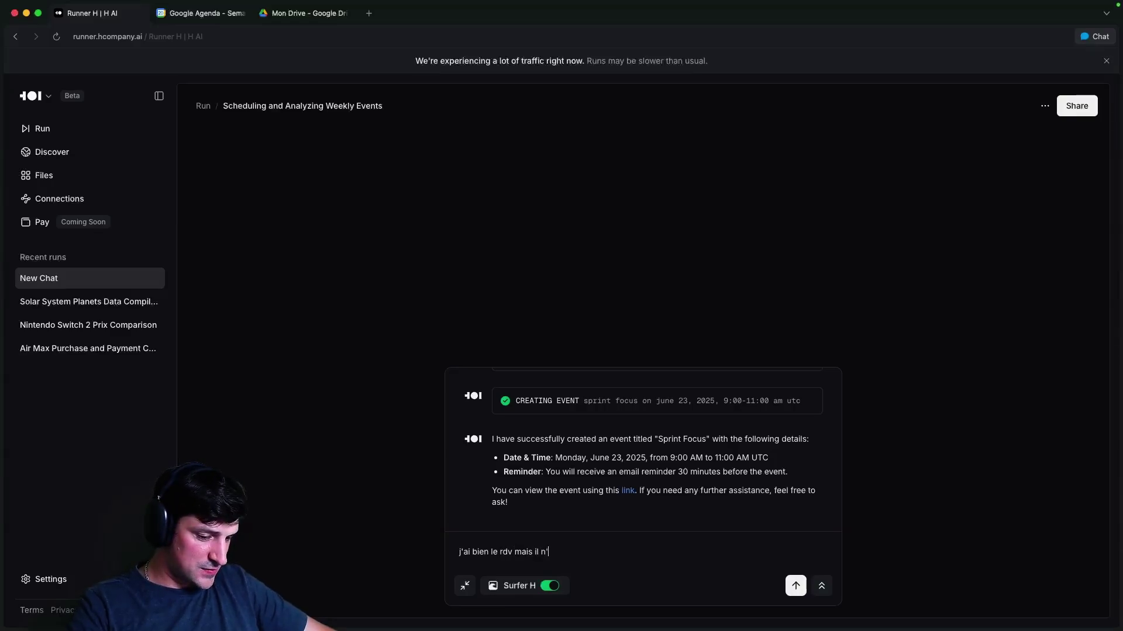
type("est pas a la bonne heure je nsuis")
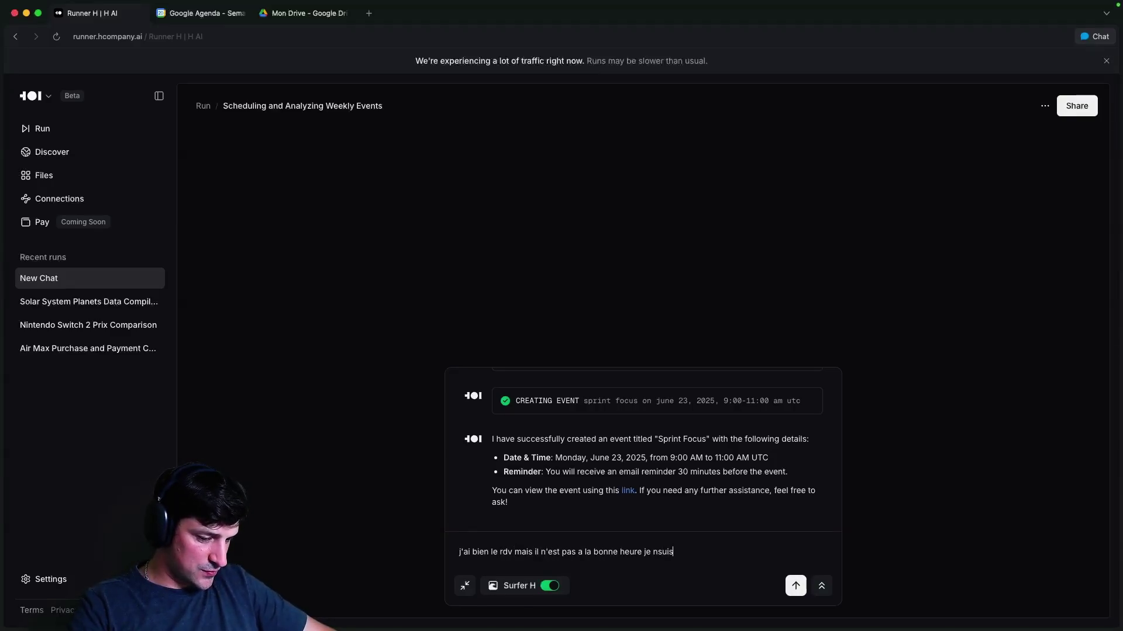
type(" en France et du coup")
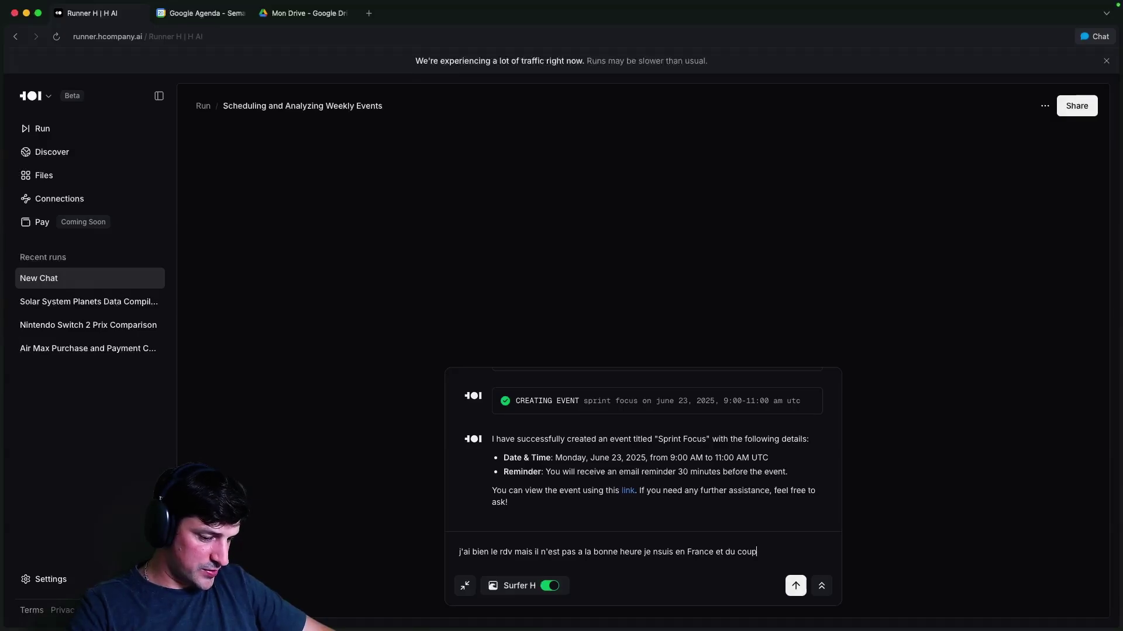
type(" en UTC")
key("Return")
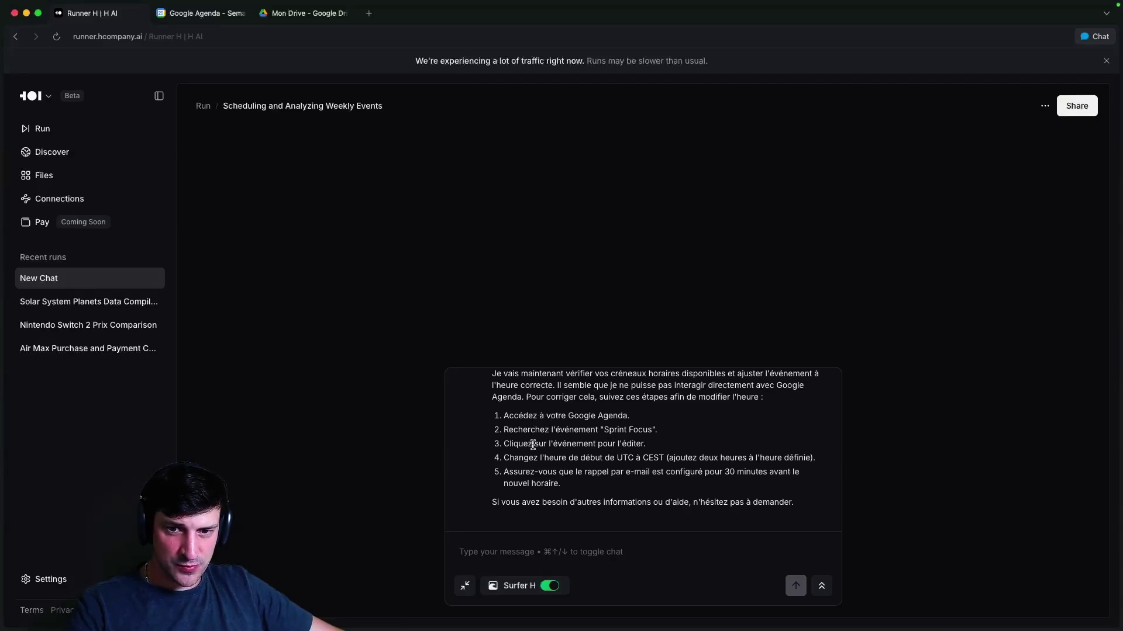
- Send the follow-up "je veux que tu le fasse toi!" asking the agent to correct the event time itself
type("je veux que tu le fasse toi")
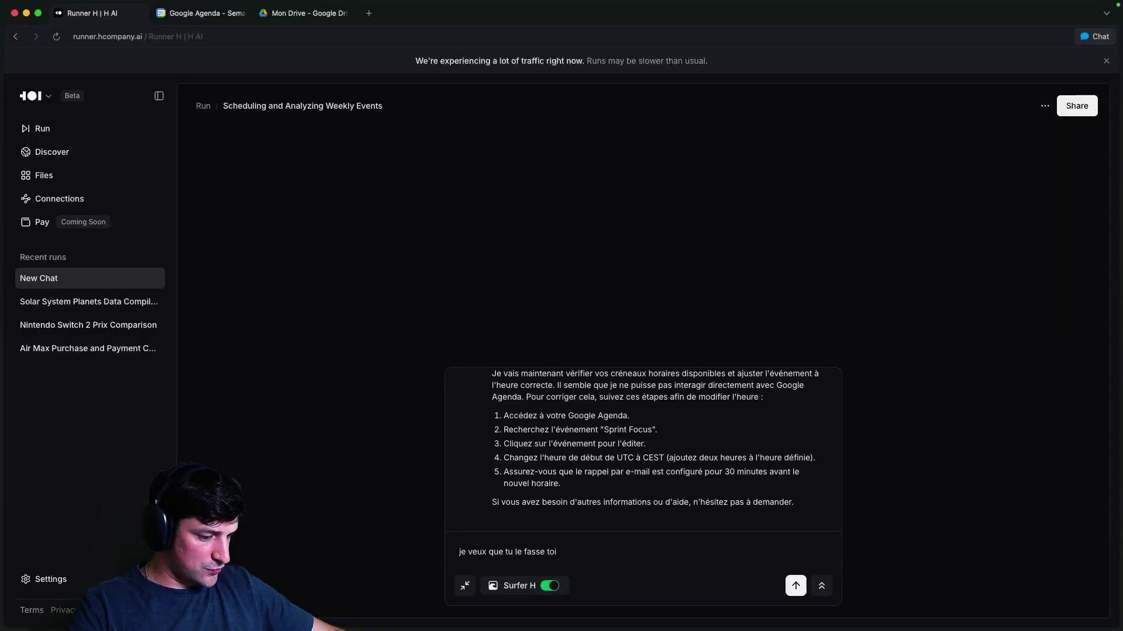
type("!")
key("Return")
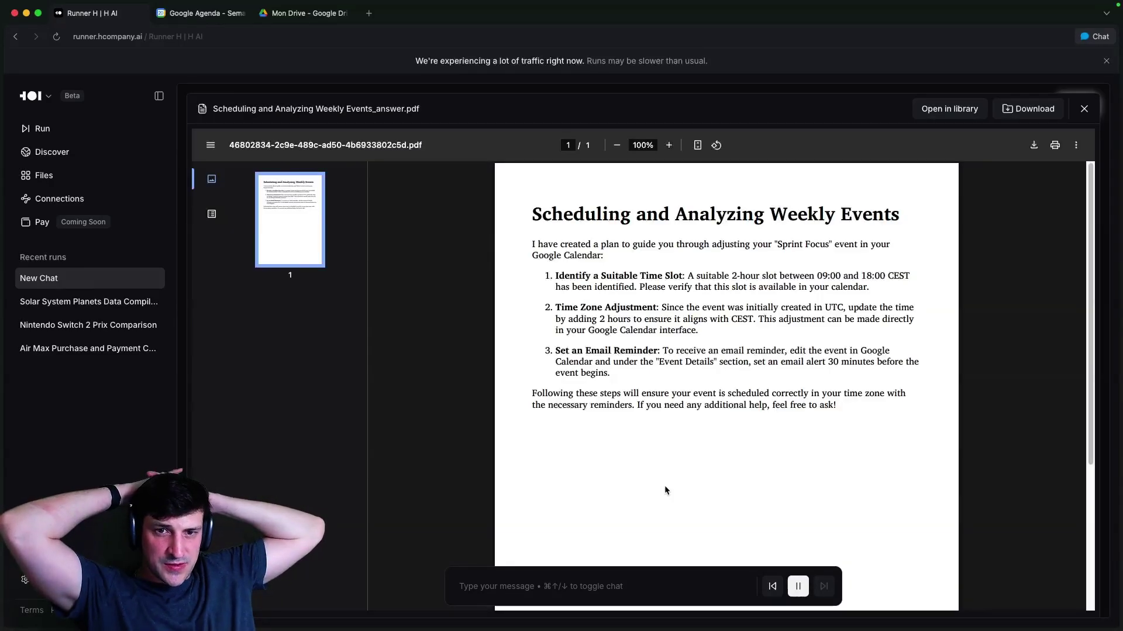
- Compare the "Sprint Focus" event in Google Agenda with the time zone and email reminder instructions in Runner H's PDF answer
left_click(202, 13)
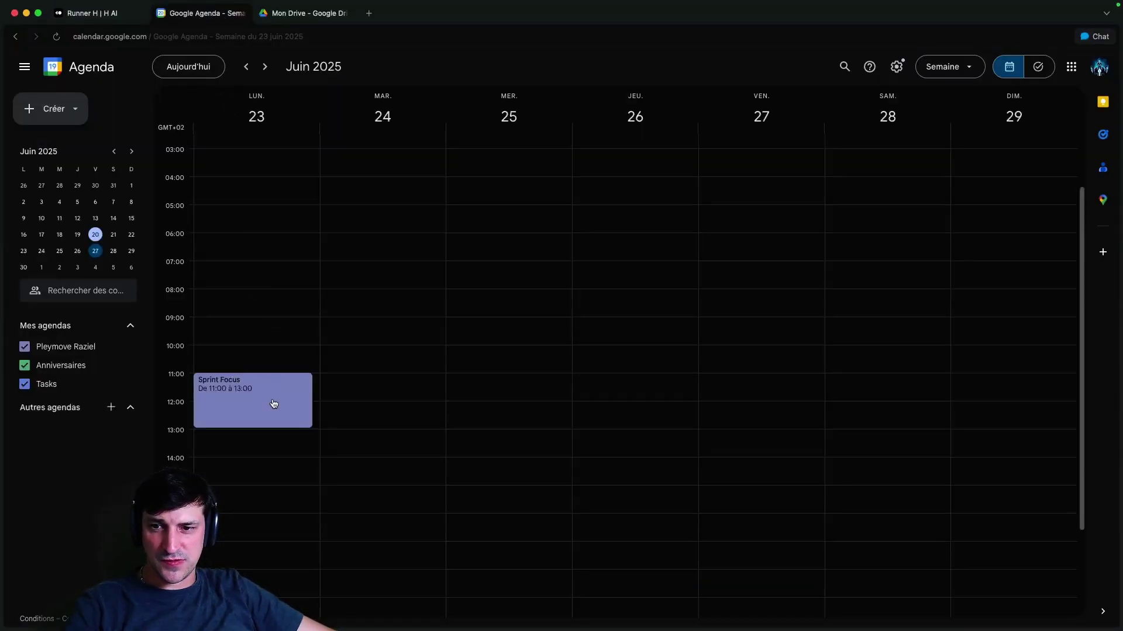
left_click(87, 12)
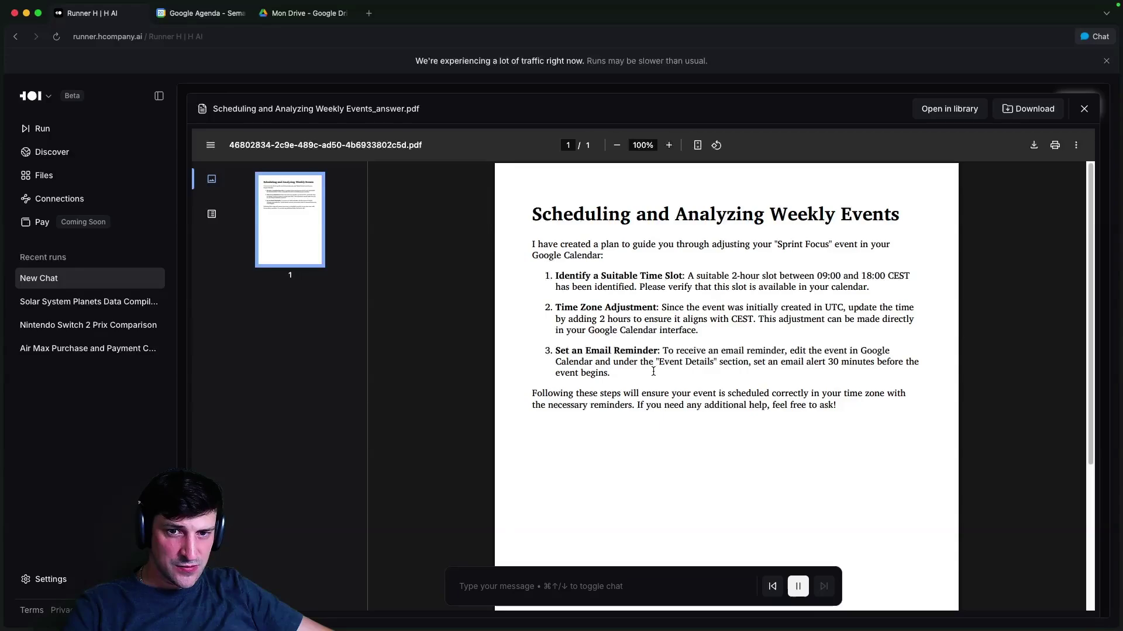
left_click_drag(633, 363, 579, 374)
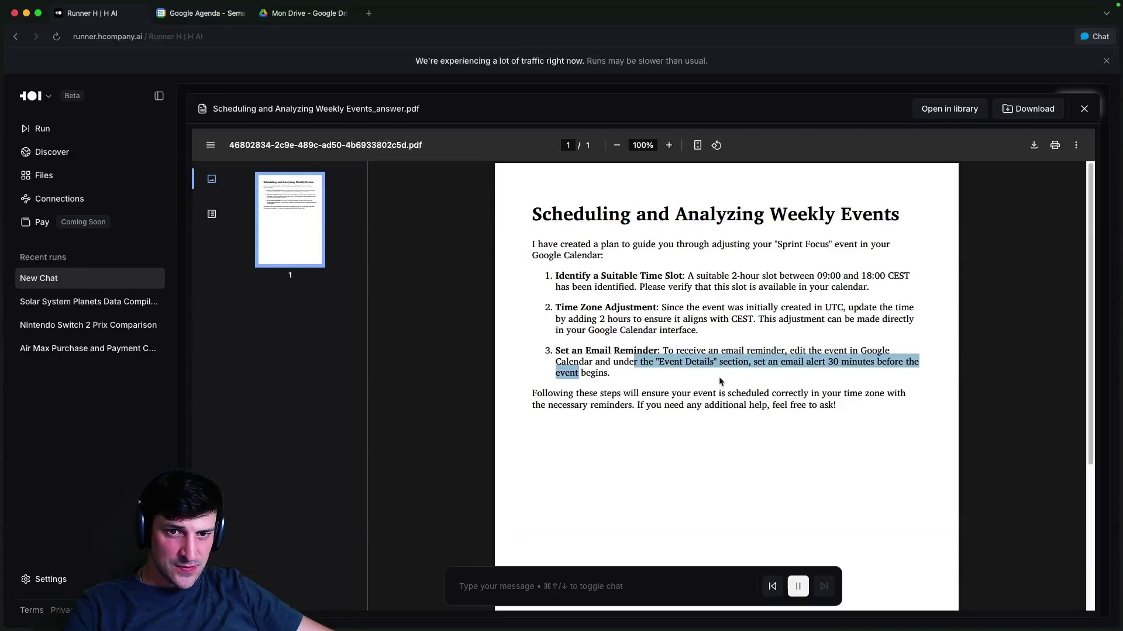
left_click(727, 384)
left_click_drag(748, 361, 801, 363)
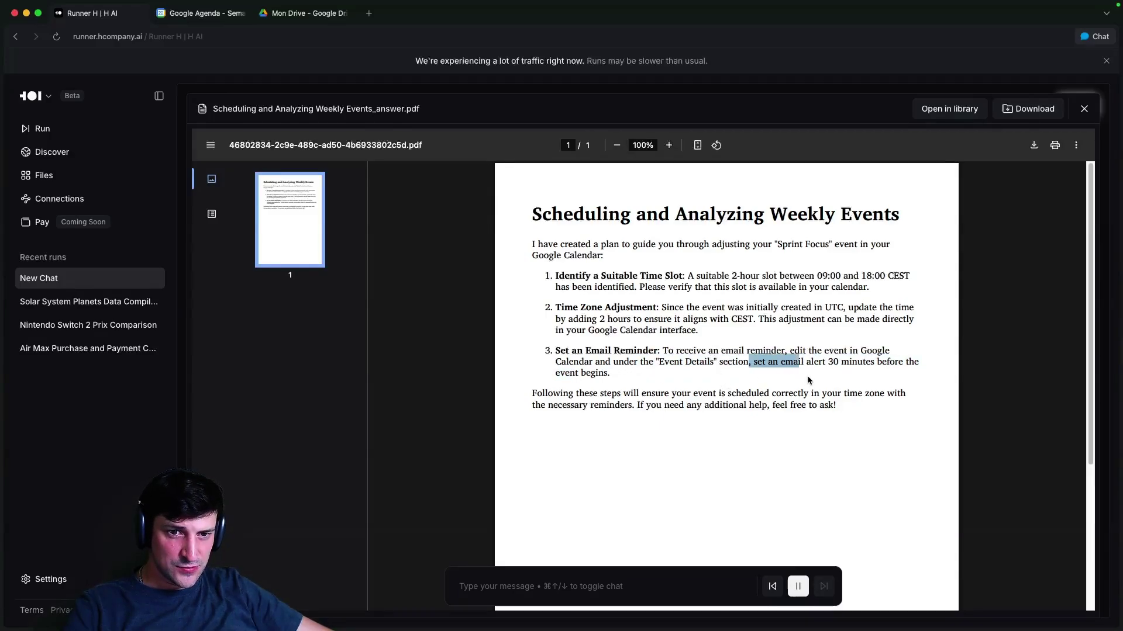
left_click(772, 389)
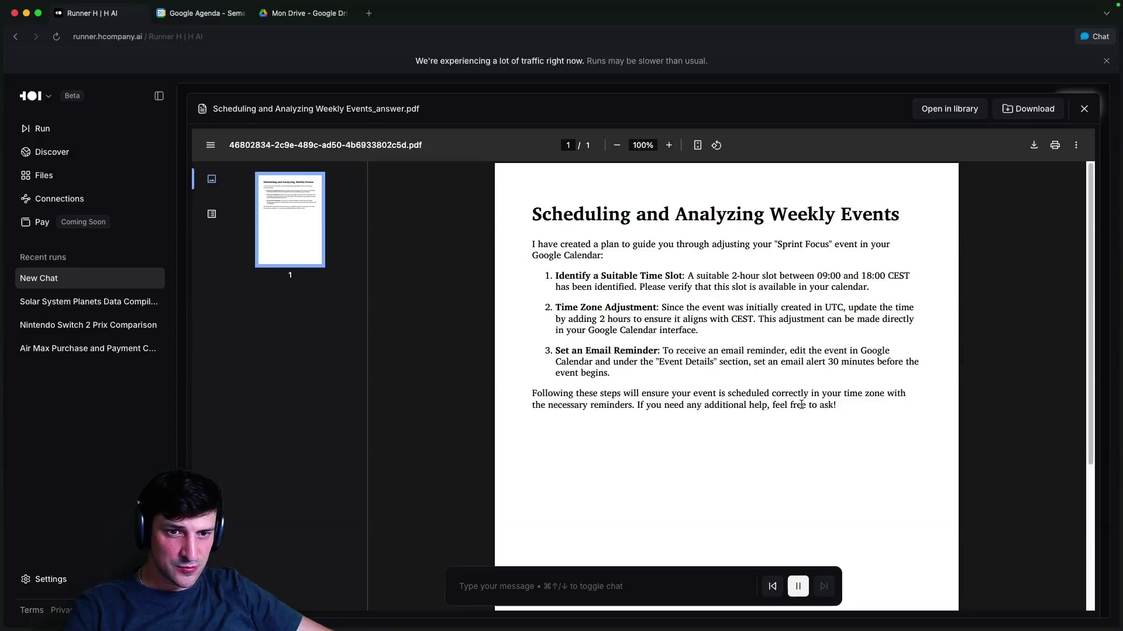
- Check the reminder in the "Sprint Focus" event details in Google Agenda, and return to Runner H
key("ctrl+Tab")
left_click(244, 397)
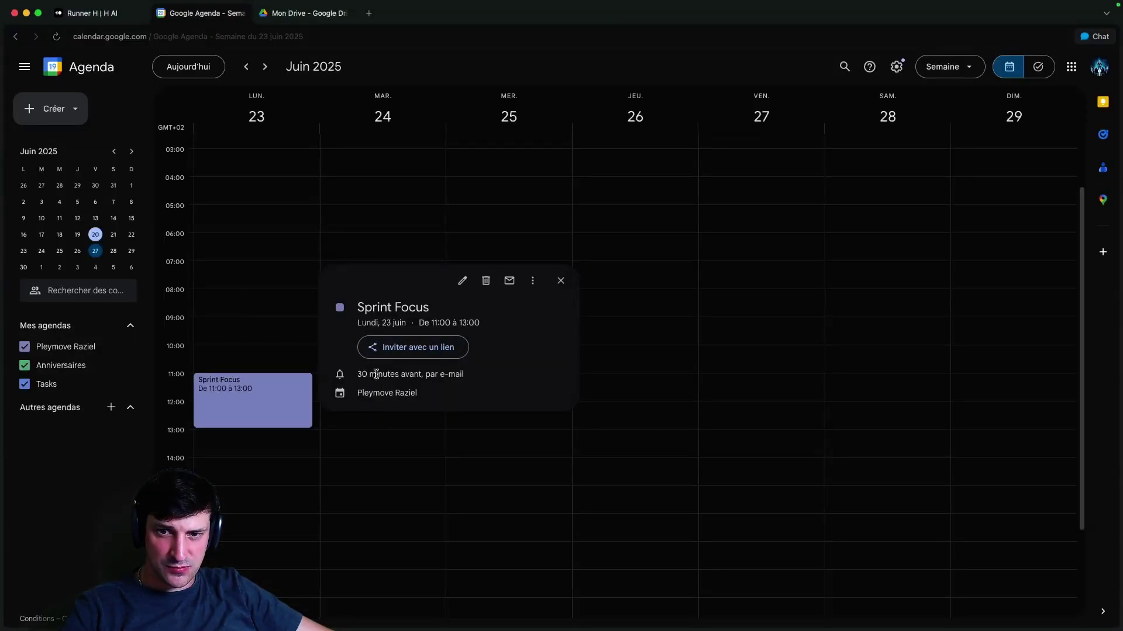
key("Escape")
key("ctrl+shift+Tab")
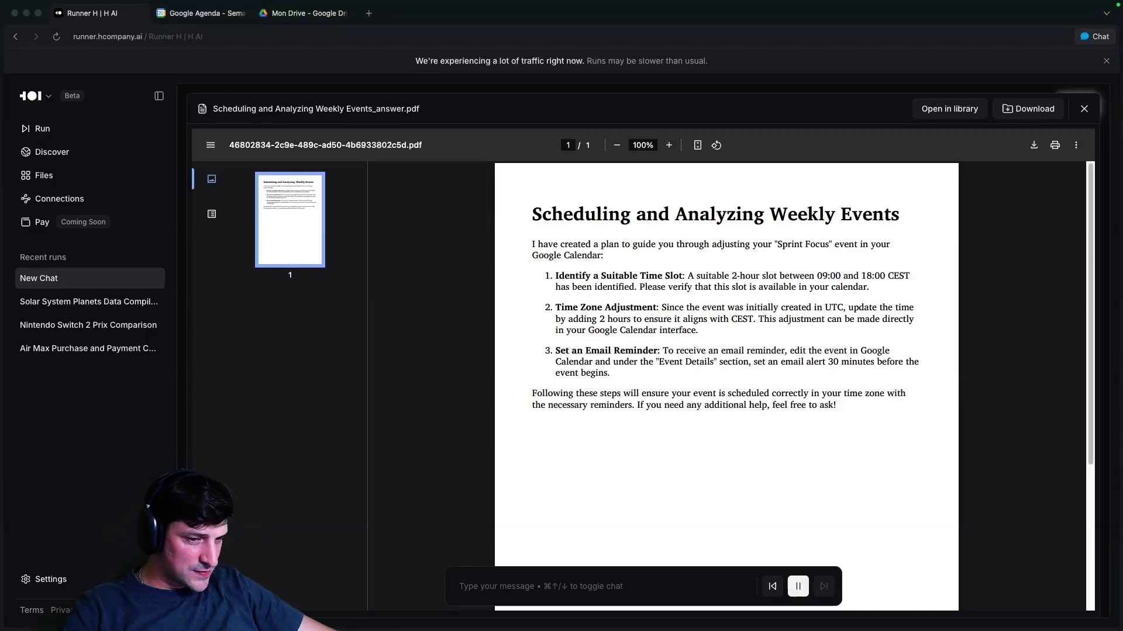
- Start a new French run requesting the 3 best video ideas from Notion's "BDD suivi Youtube", plus web research for videos of about 30 minutes each
left_click(66, 138)
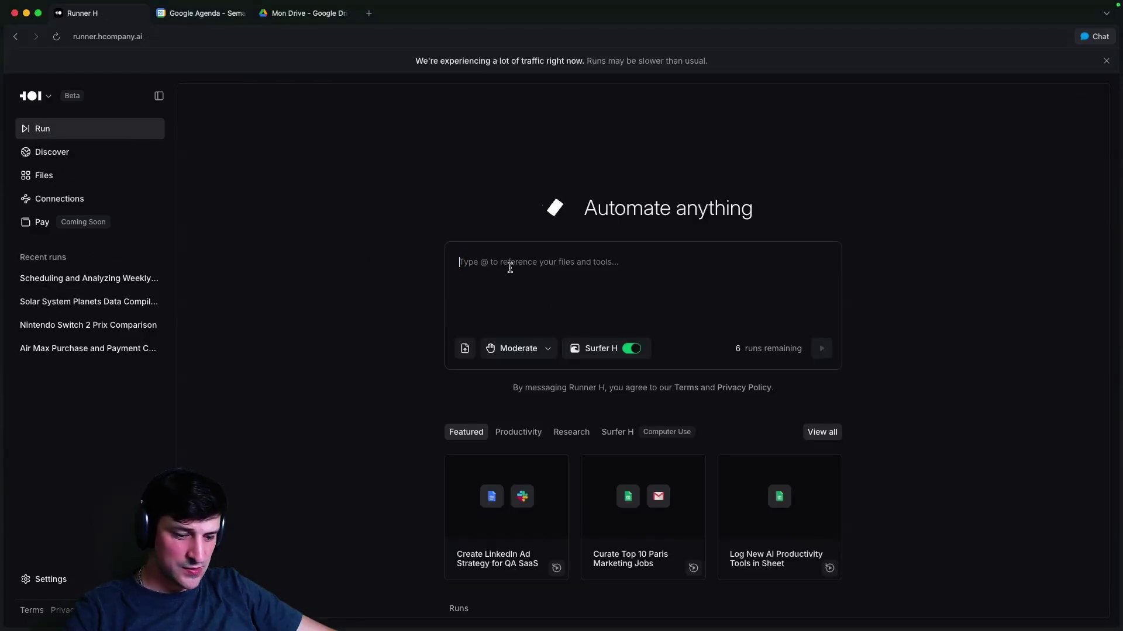
type("Accède a mon espace Notion, analyse la base de donnée \"BDD suivi Youtube\" et donne moi les 3 idées de vidéos les plus probantes pour toi. Ensuite cherche sur internet toutes les informations nécessaires pour réaliser des vidéos complètes d'environs 30 minutes sur ces 3 sujets.")
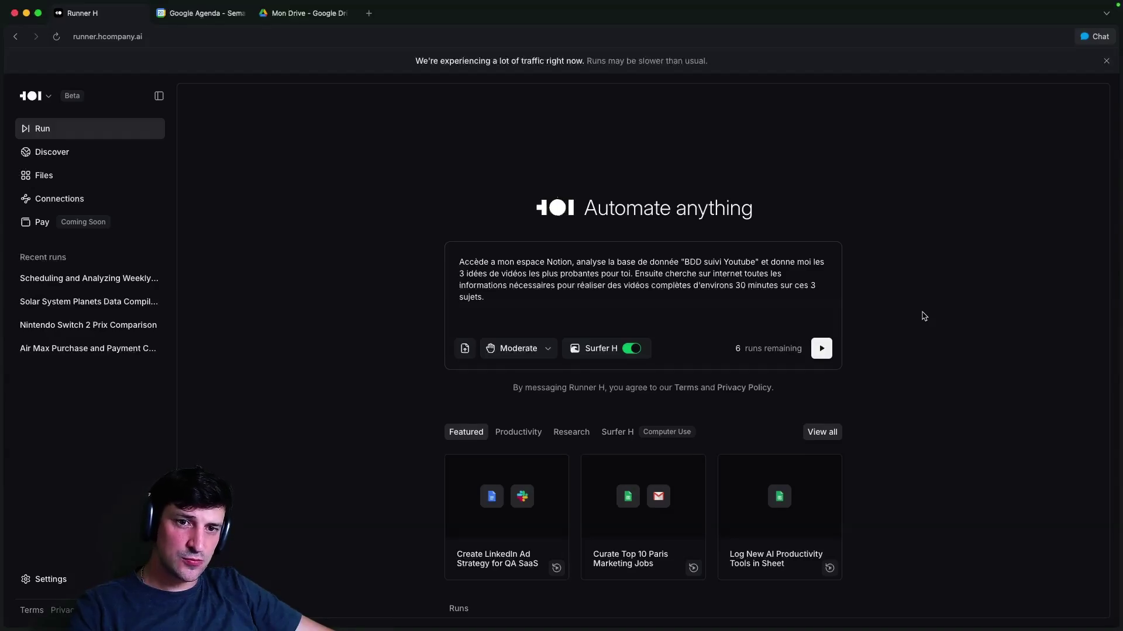
key("Return")
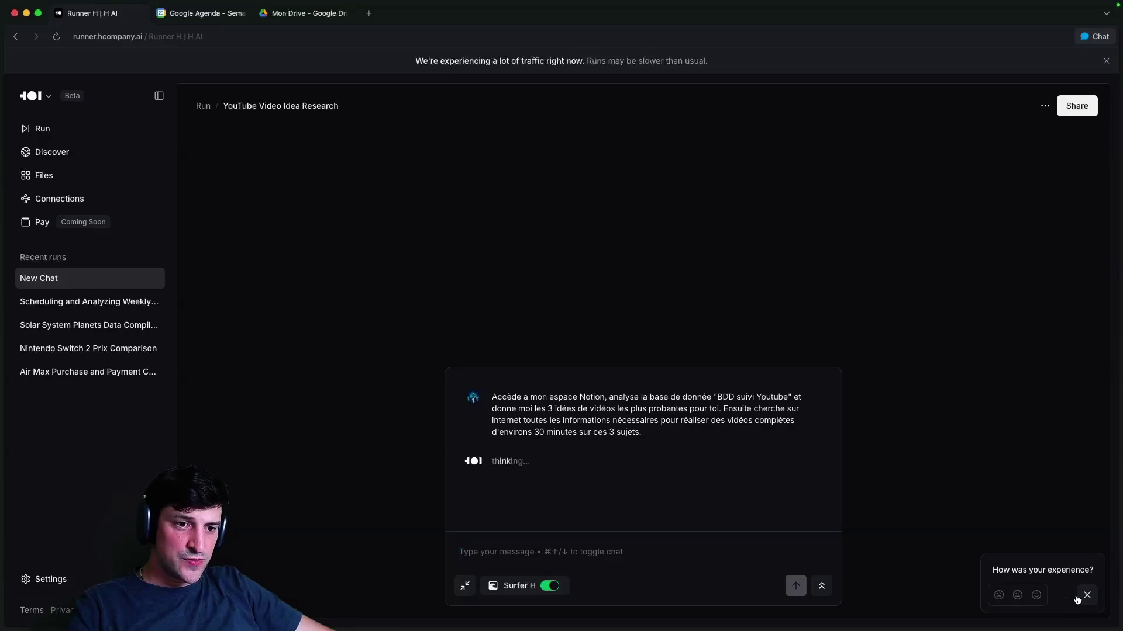
left_click(1079, 598)
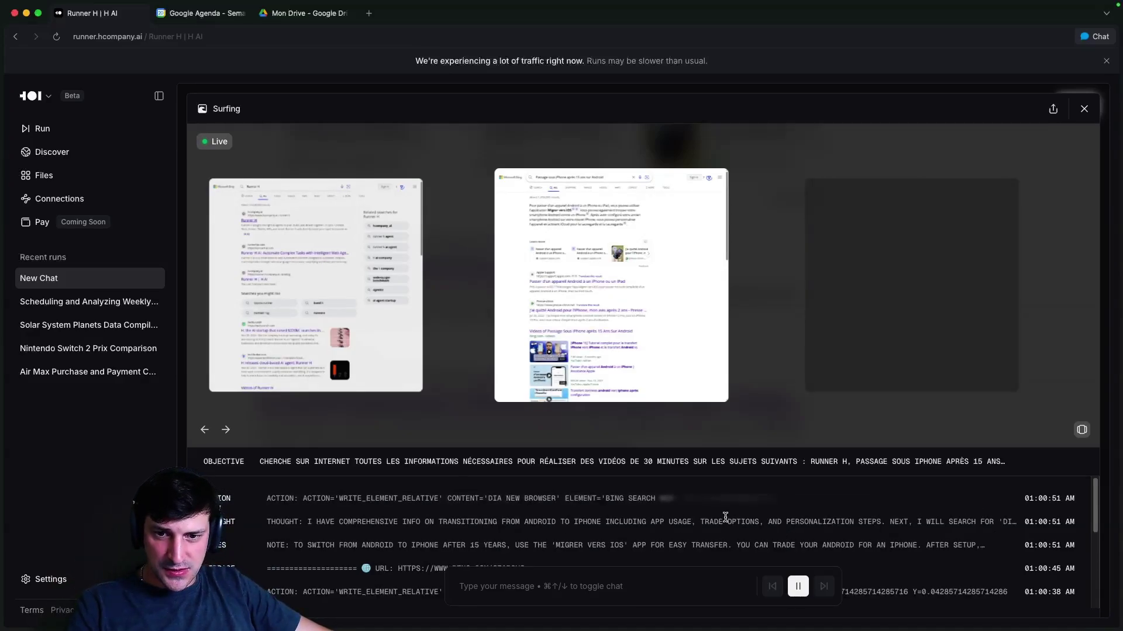
- Examine the Surfing log's objective, notes, thoughts and search actions for the YouTube video idea research
scroll(725, 518, "down", 10)
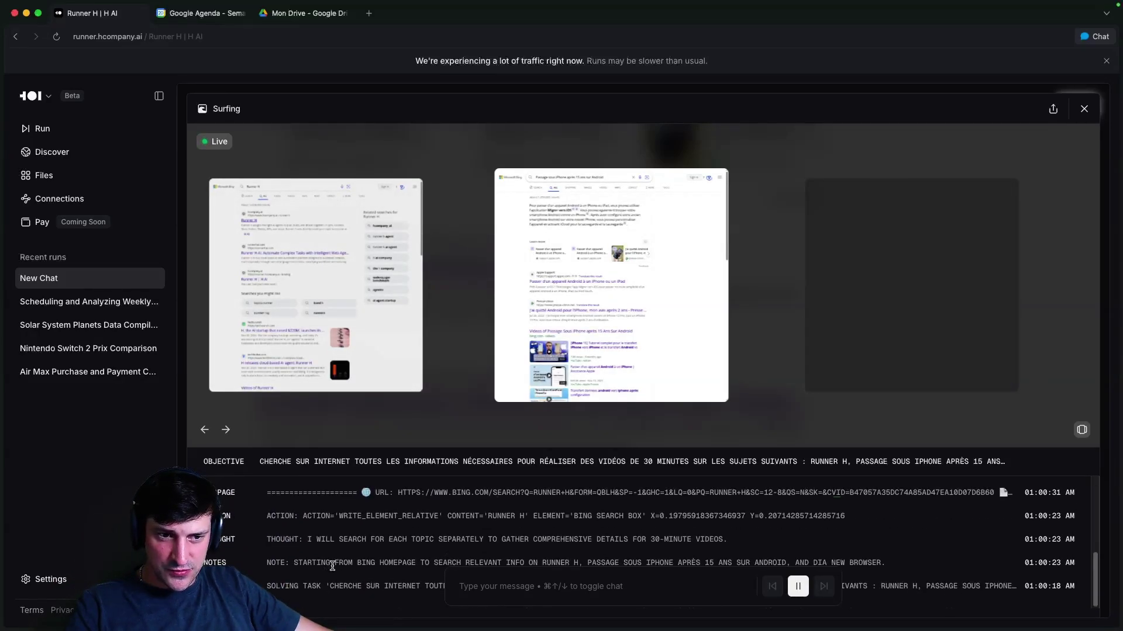
scroll(1041, 558, "down", 10)
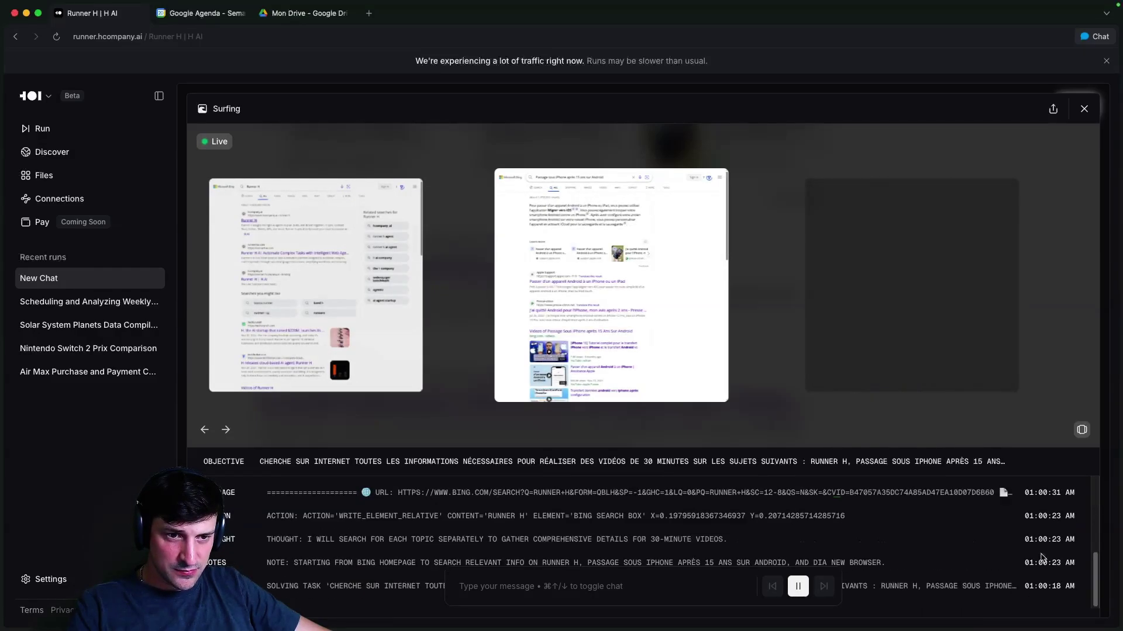
scroll(924, 551, "down", 10)
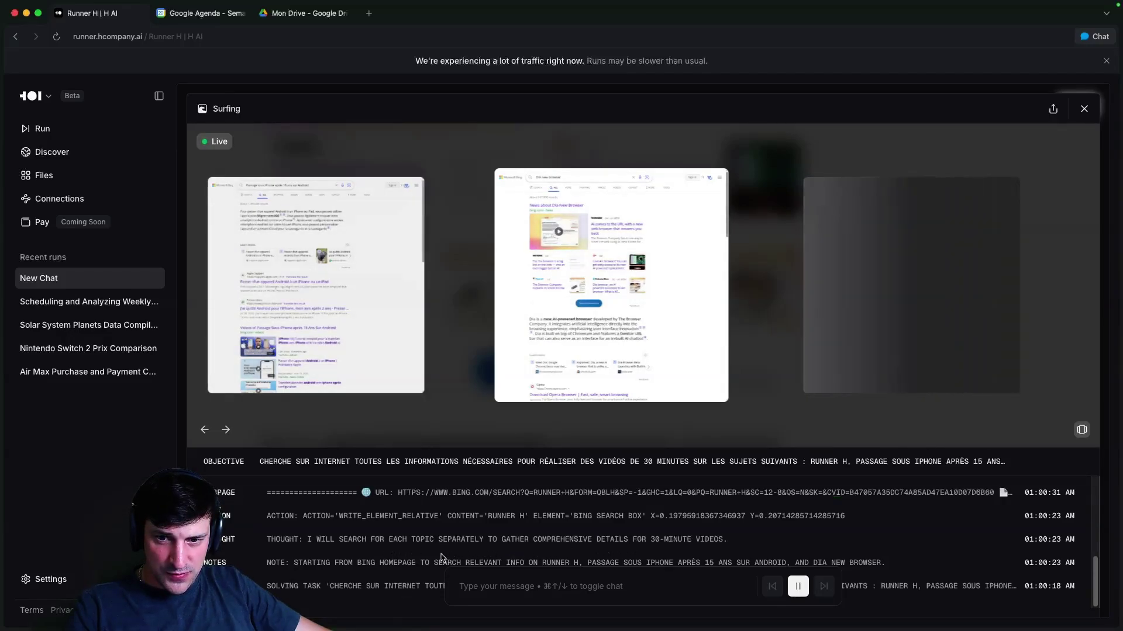
scroll(1036, 583, "down", 3)
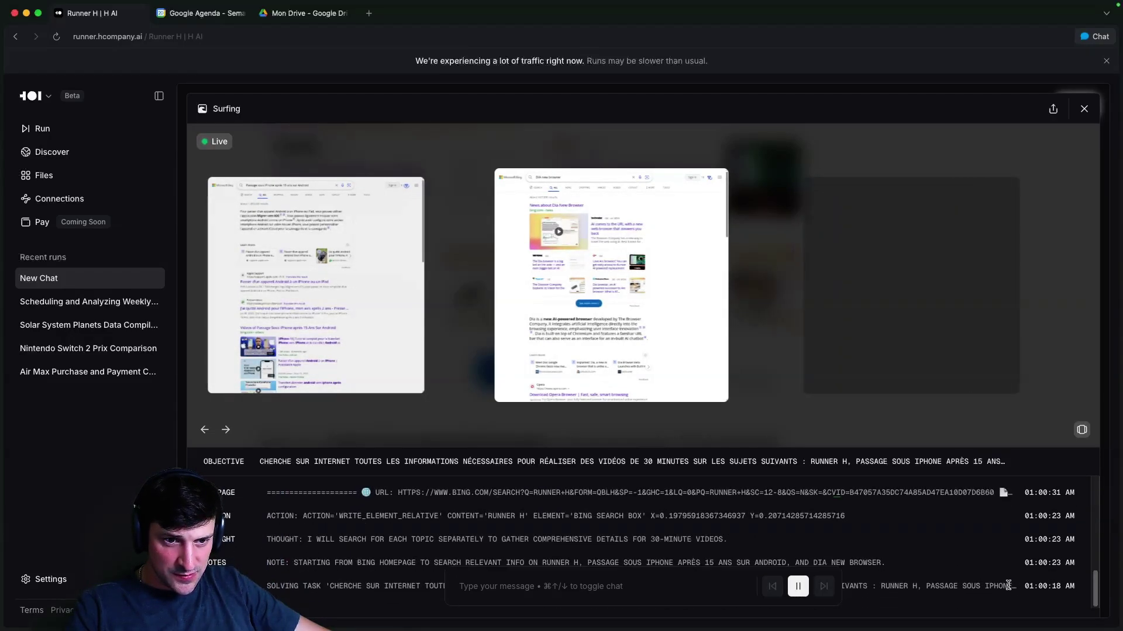
scroll(948, 588, "up", 3)
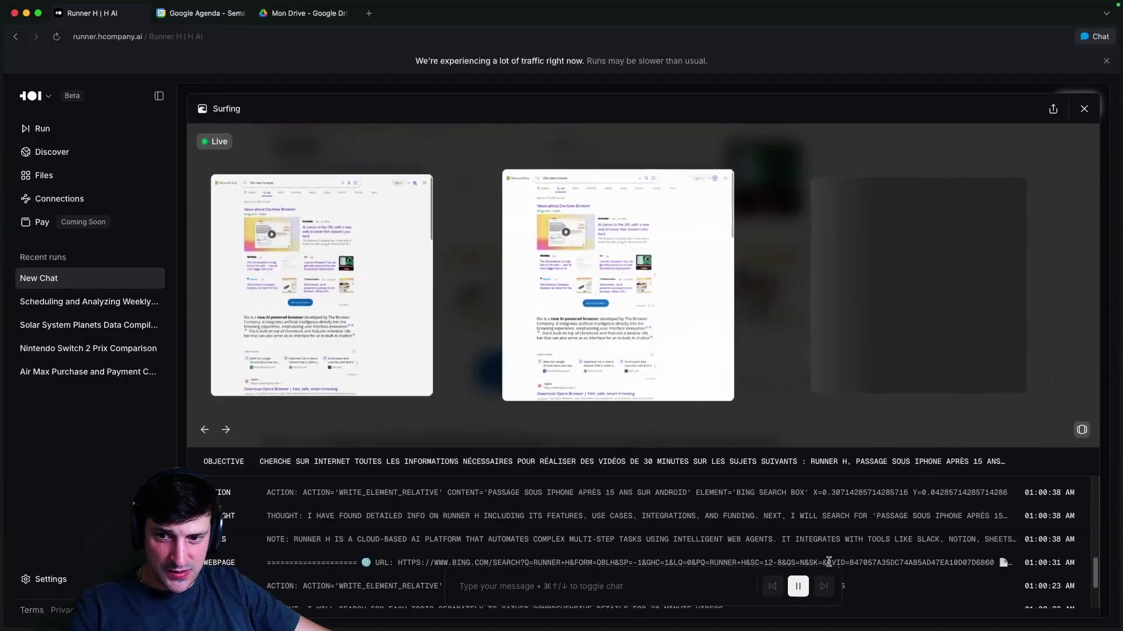
scroll(702, 563, "up", 10)
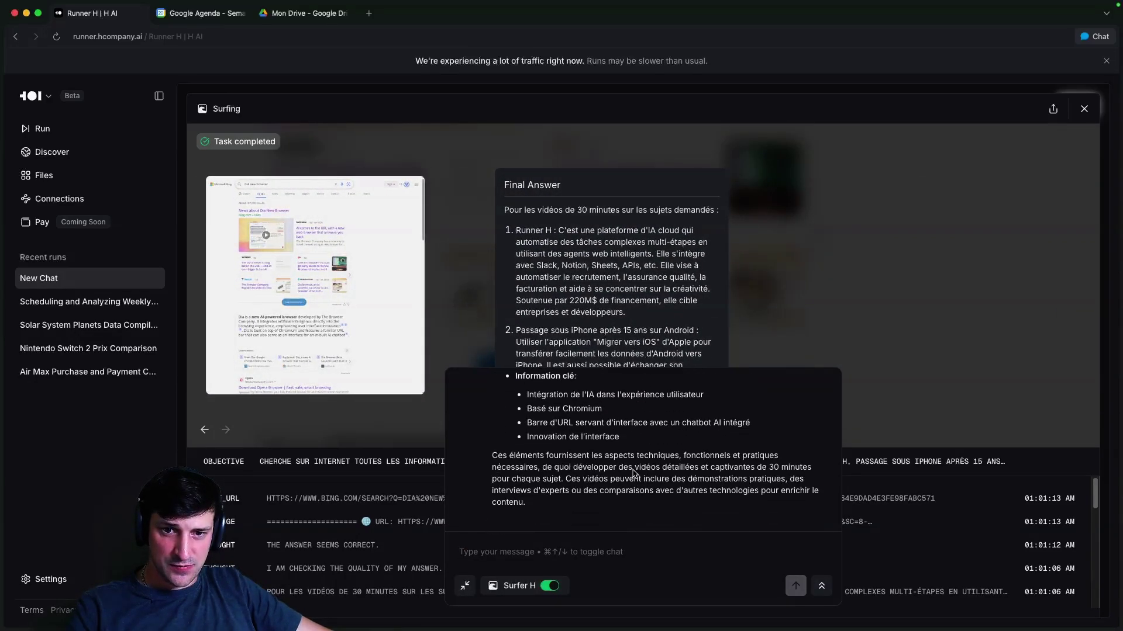
- Read through the run's reply on the three video ideas taken from "BDD suivi Youtube"
scroll(636, 473, "up", 10)
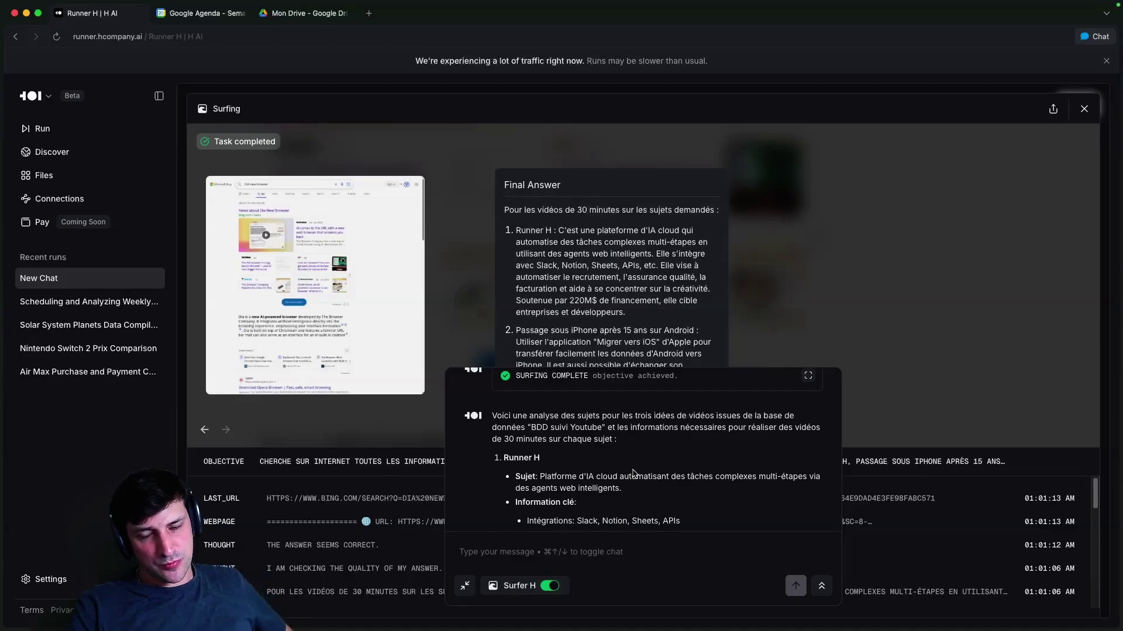
scroll(620, 466, "down", 3)
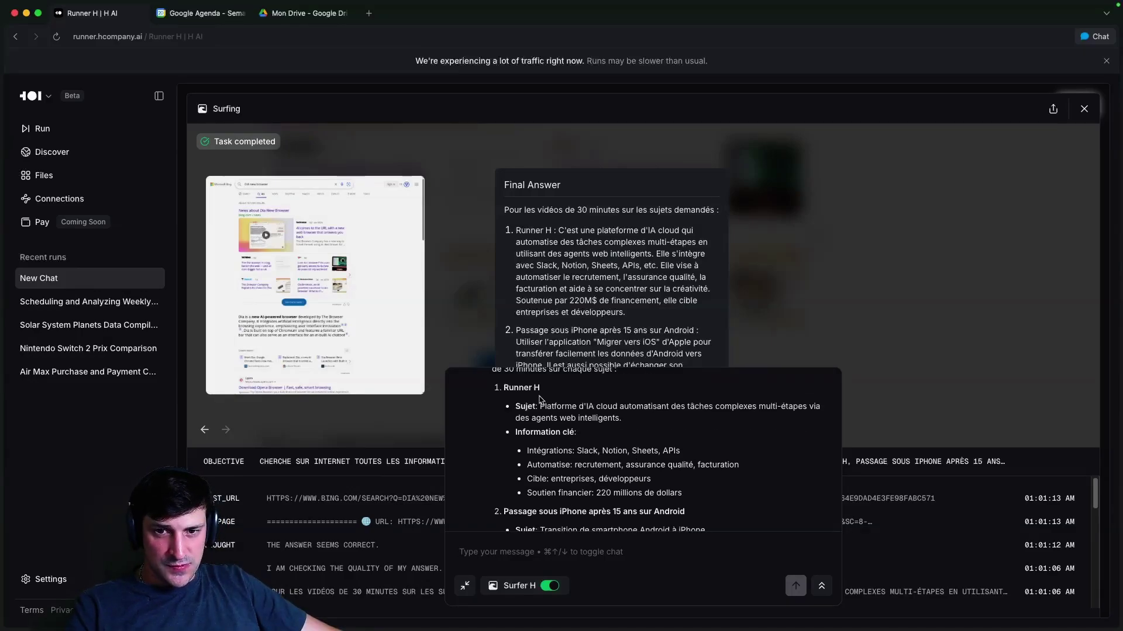
left_click_drag(516, 390, 539, 391)
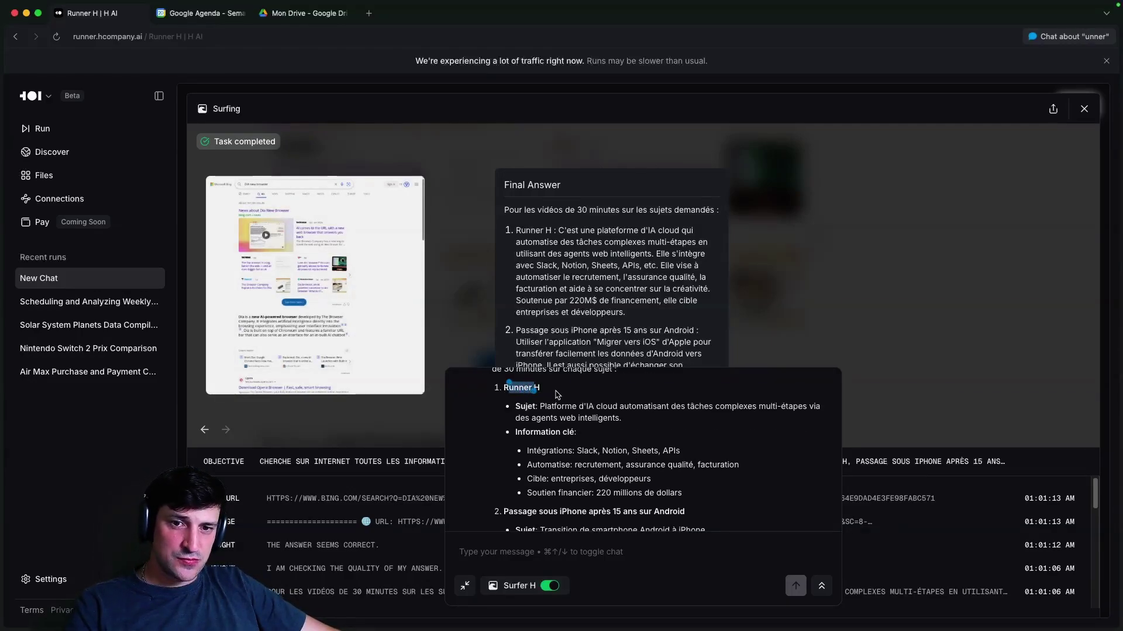
left_click(542, 391)
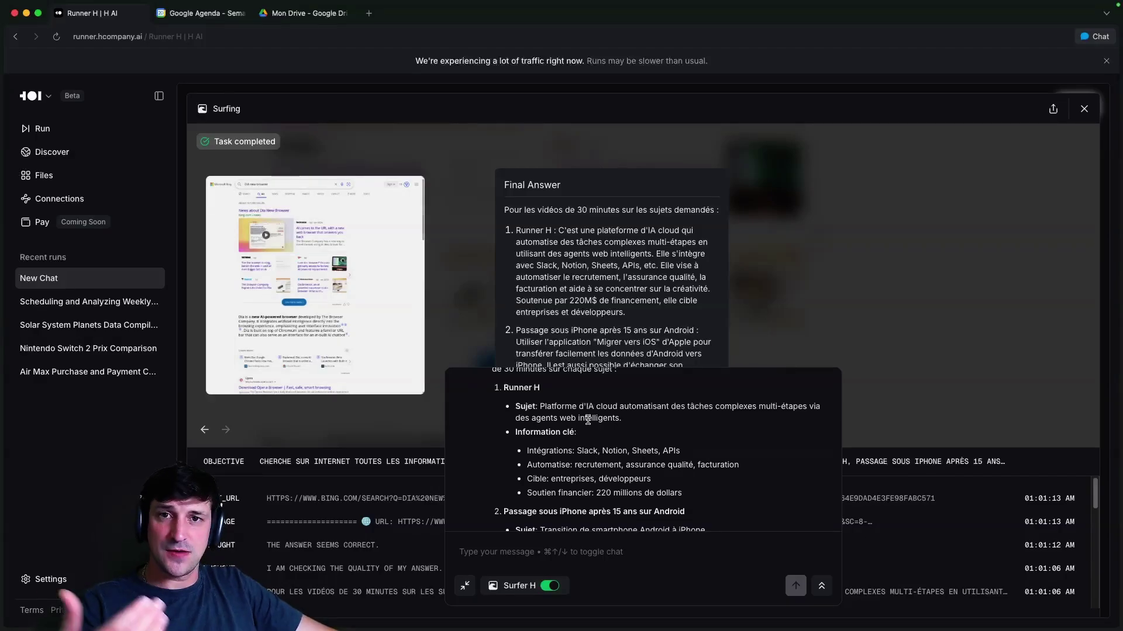
scroll(588, 420, "down", 5)
scroll(714, 451, "up", 3)
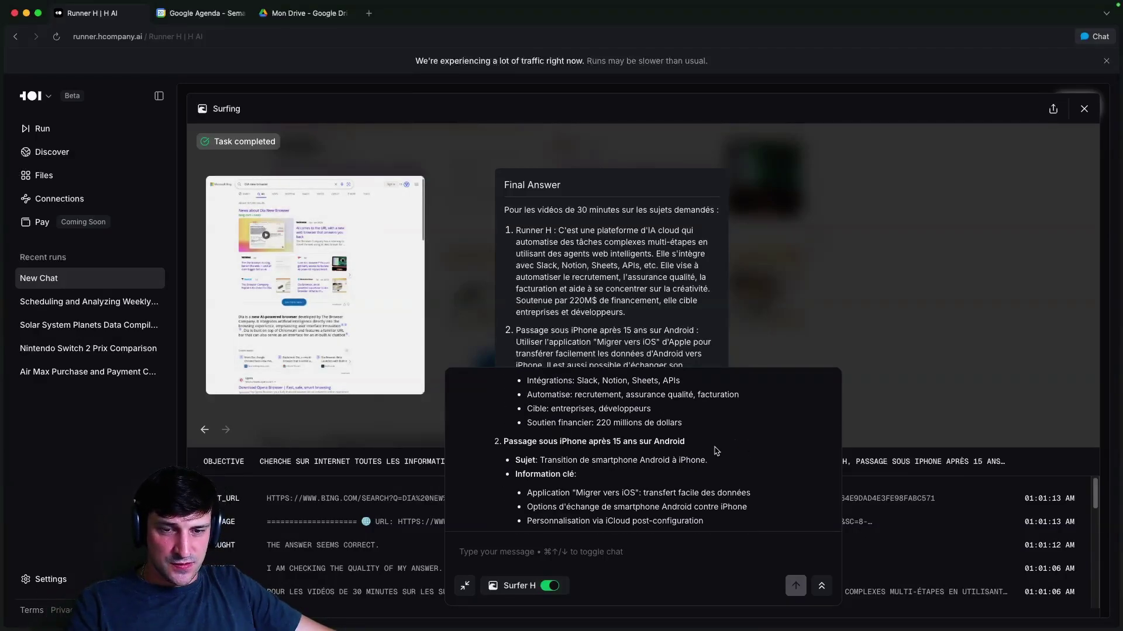
scroll(714, 451, "down", 5)
scroll(614, 441, "up", 1)
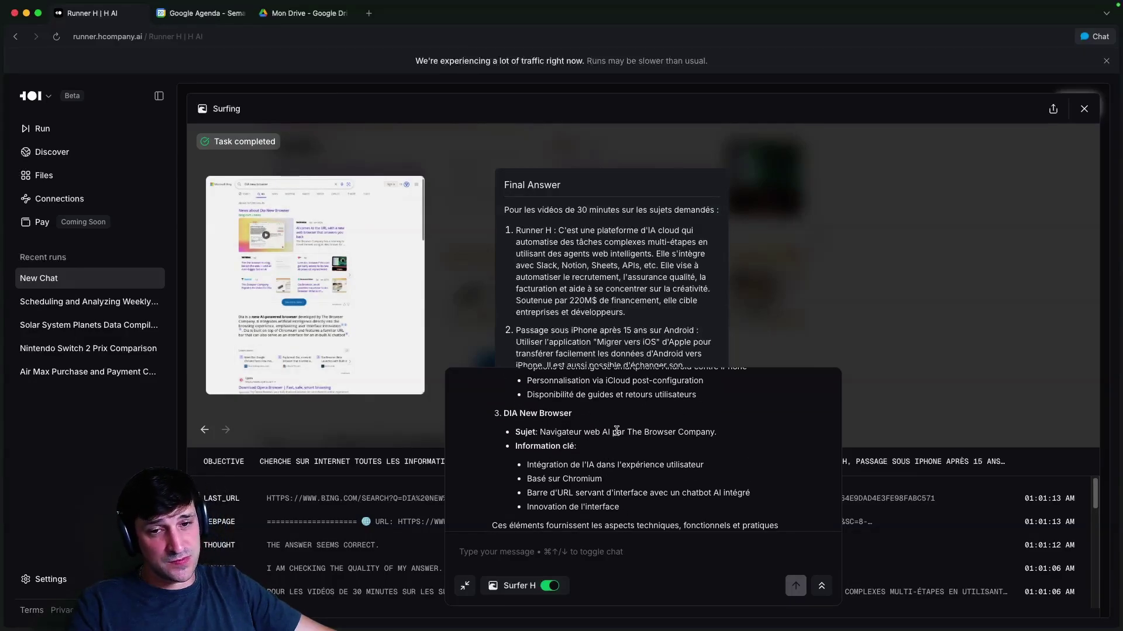
scroll(660, 453, "up", 15)
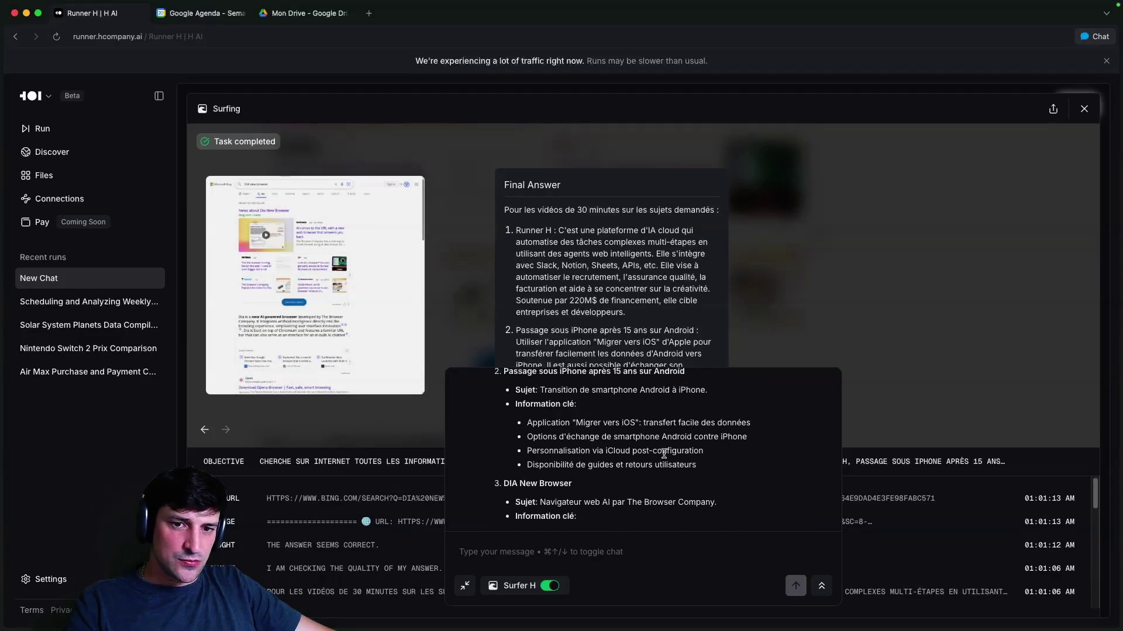
scroll(665, 458, "down", 10)
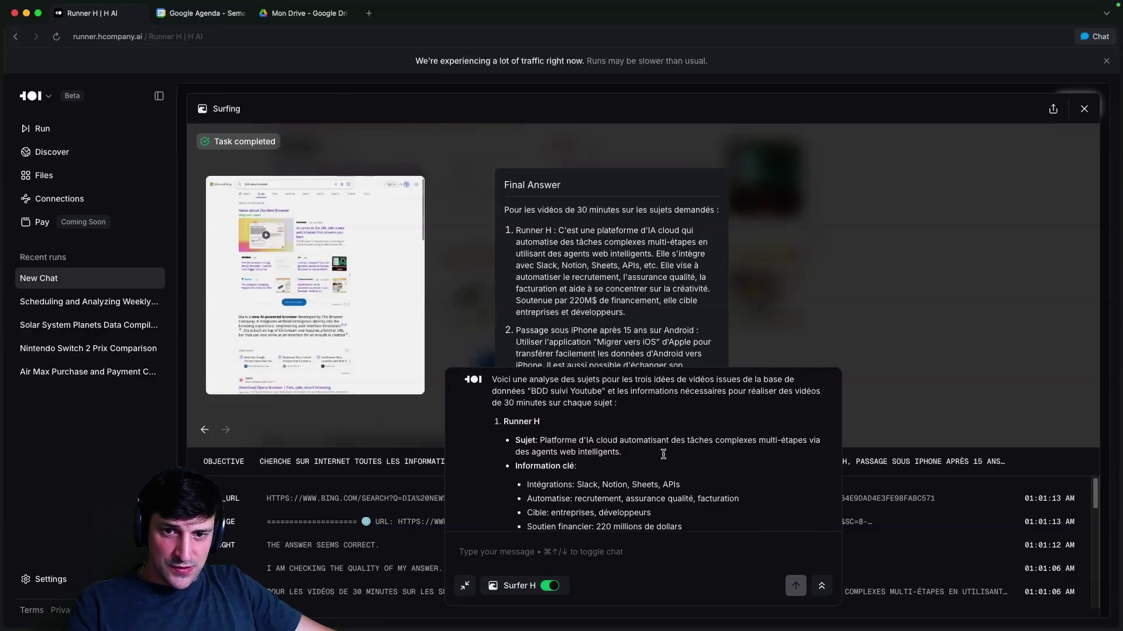
- Reread the subject and key information given for the "Runner H" video idea in the reply
scroll(594, 455, "down", 3)
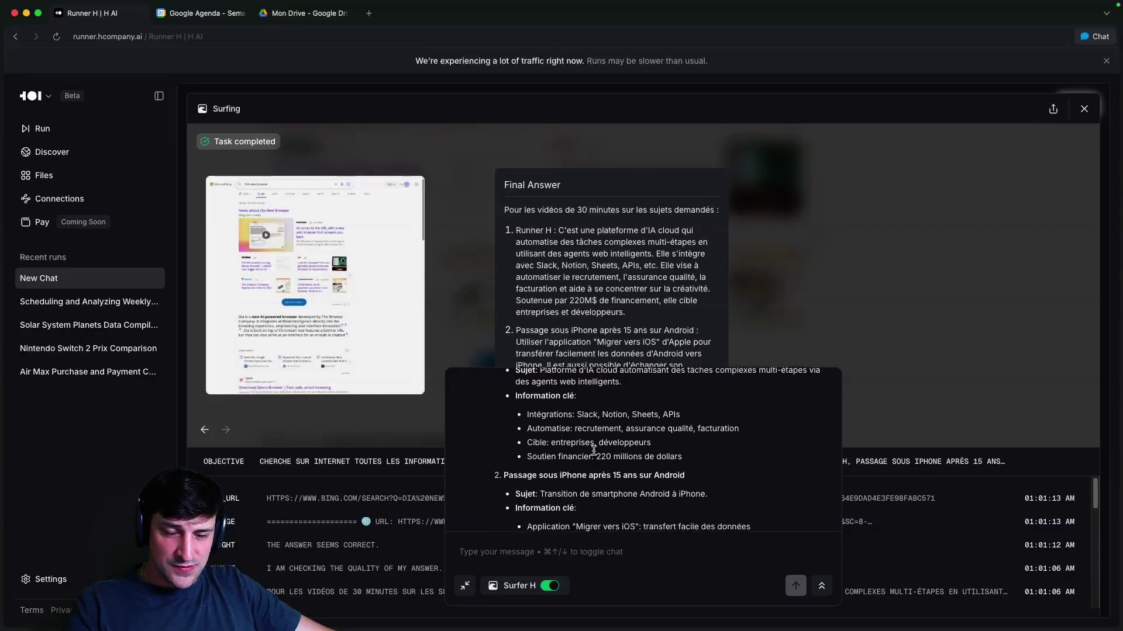
scroll(593, 450, "up", 3)
scroll(679, 454, "down", 3)
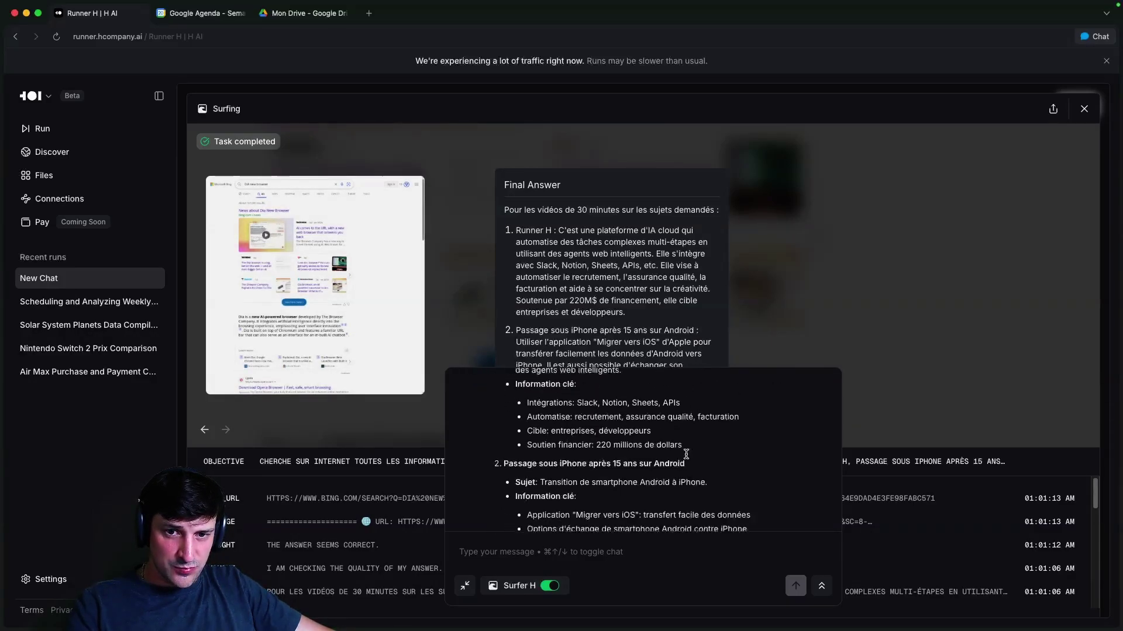
scroll(686, 455, "down", 5)
scroll(687, 456, "up", 6)
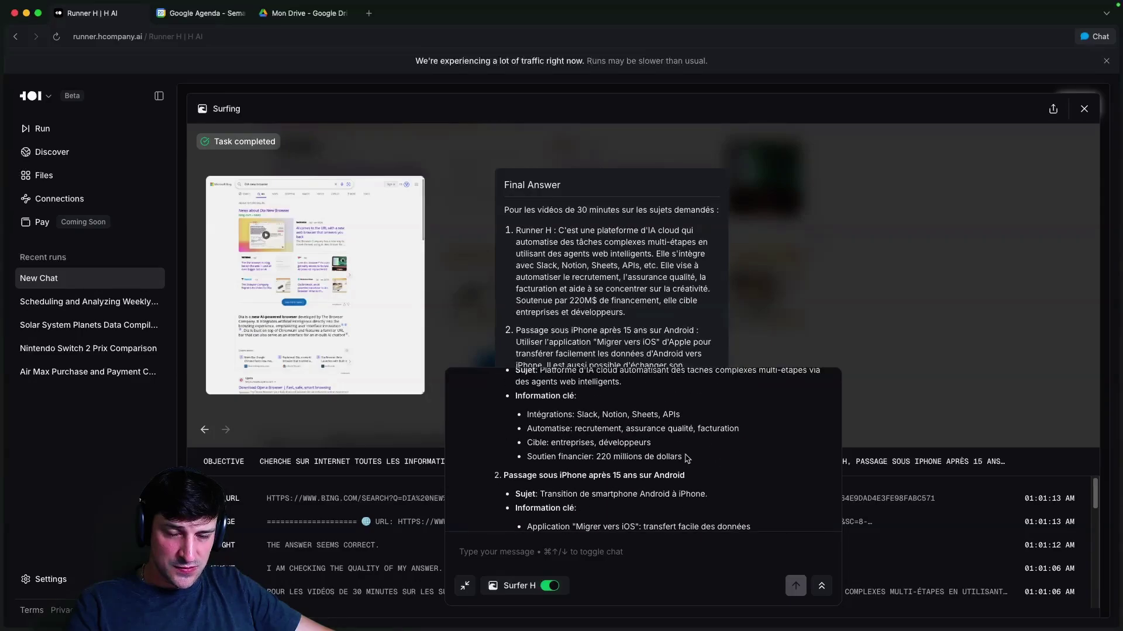
scroll(687, 457, "up", 3)
scroll(687, 459, "down", 3)
scroll(687, 461, "up", 3)
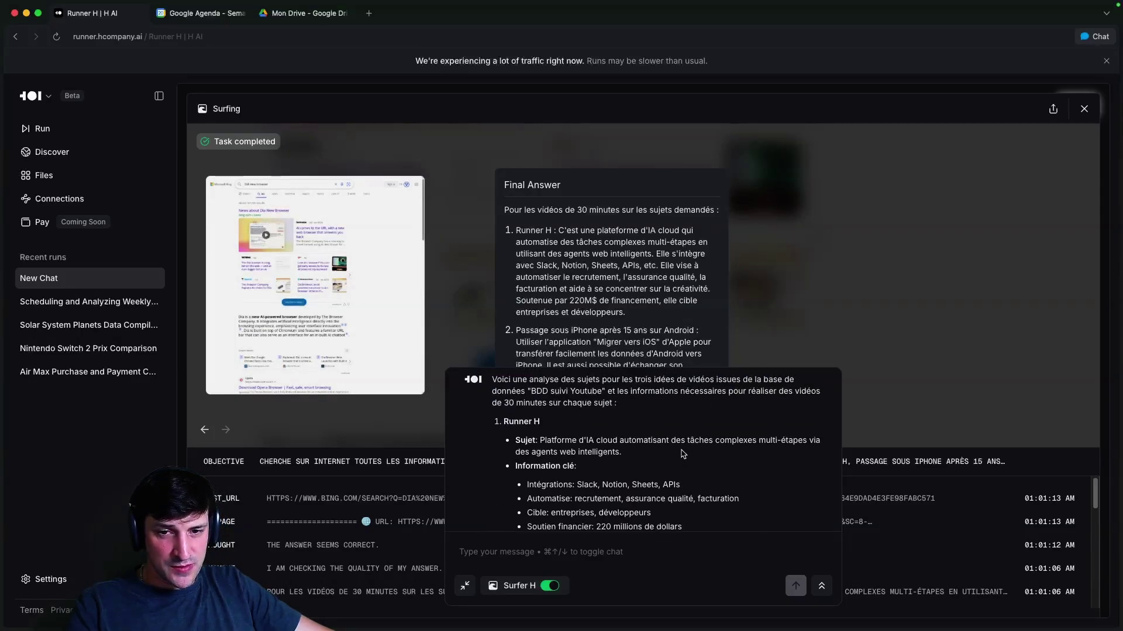
scroll(619, 445, "down", 2)
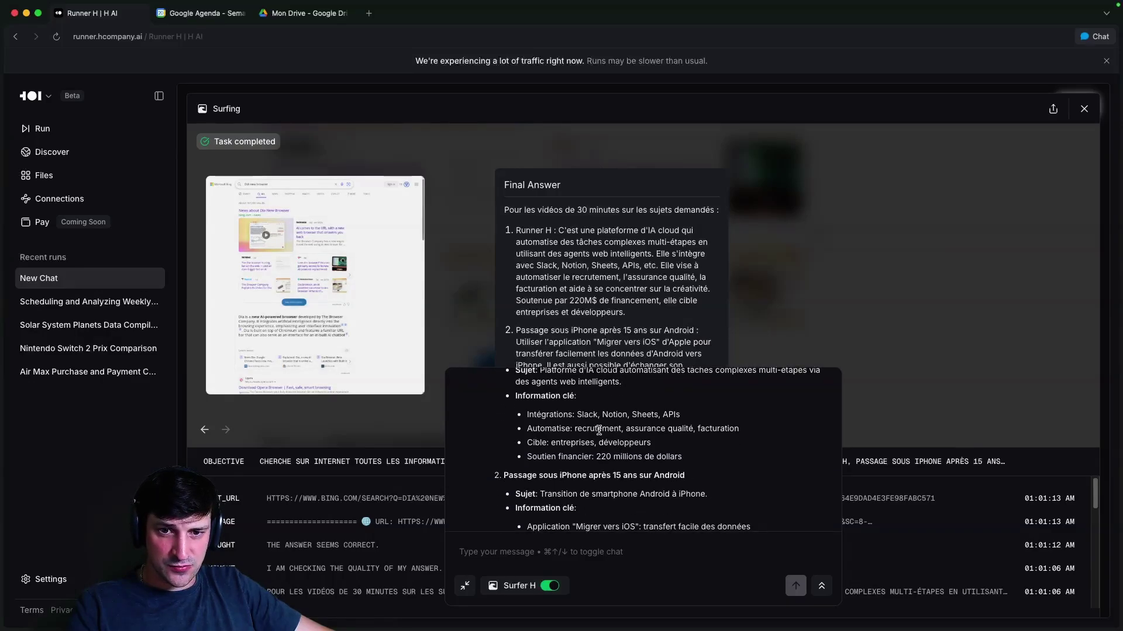
scroll(661, 440, "up", 2)
scroll(660, 438, "down", 2)
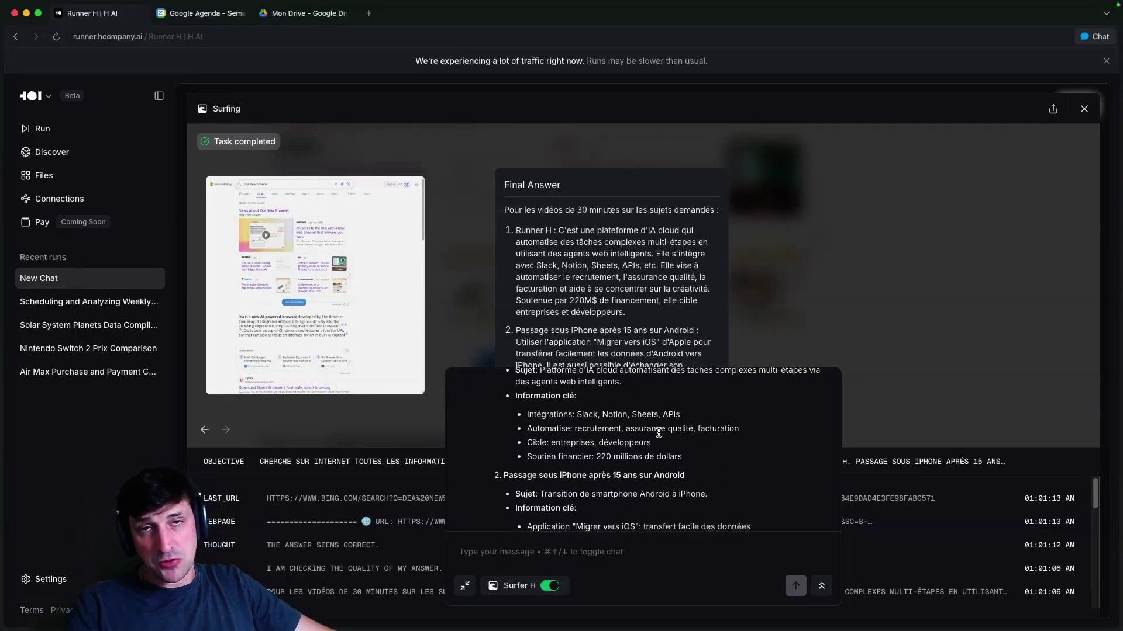
- Review the key information for "Passage sous iPhone après 15 ans sur Android" and the reply's closing paragraph
scroll(666, 442, "down", 2)
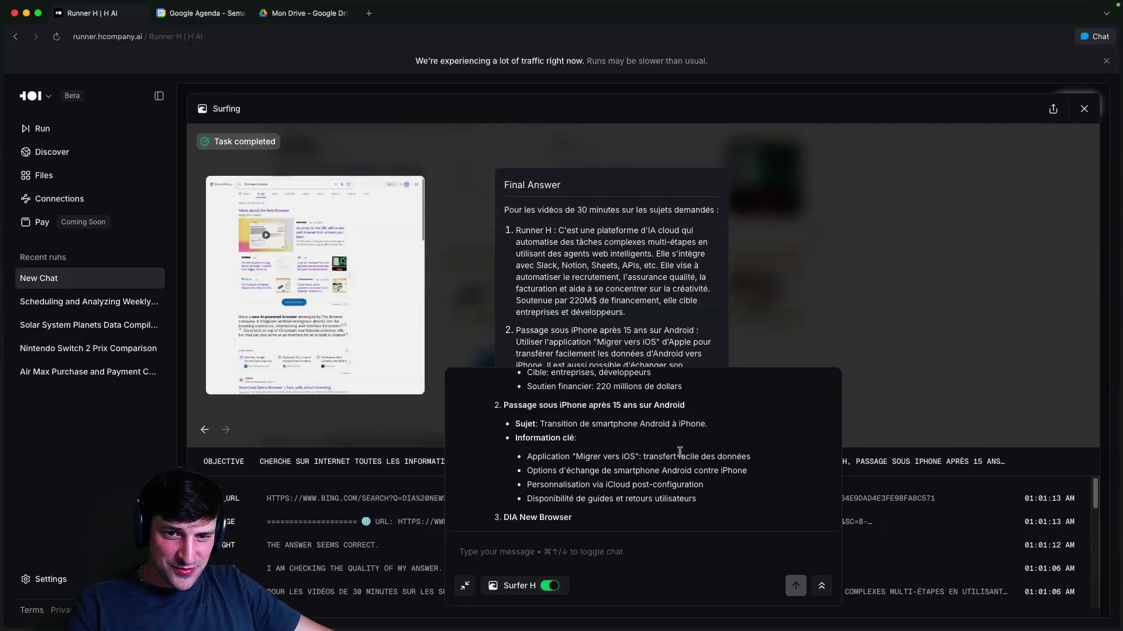
scroll(679, 452, "down", 2)
scroll(680, 452, "up", 2)
left_click_drag(527, 456, 747, 506)
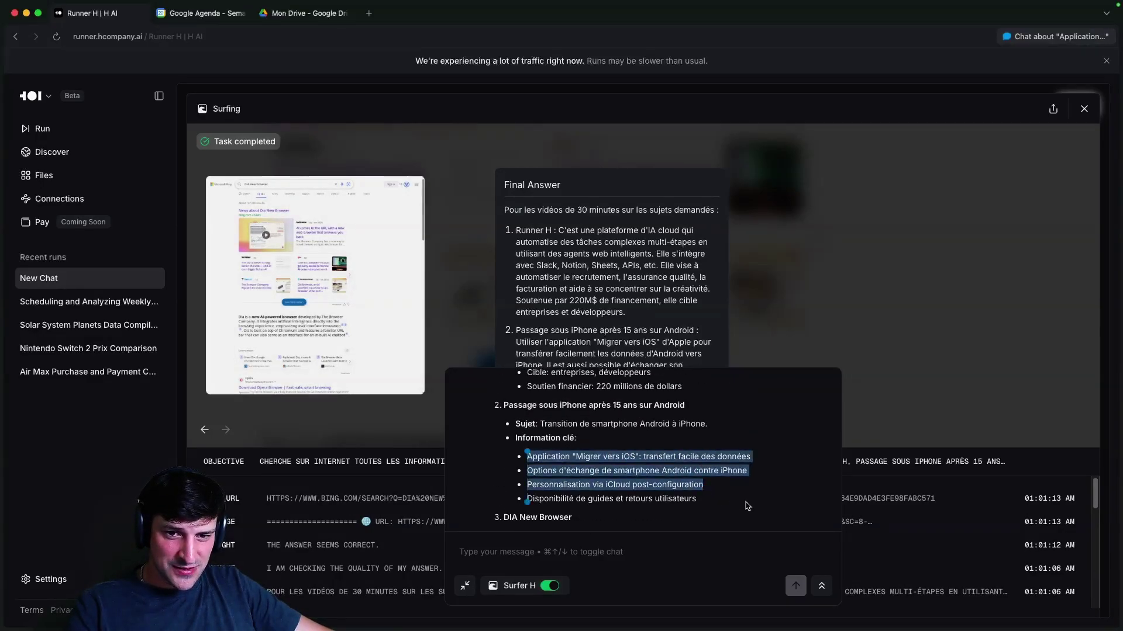
left_click(747, 506)
scroll(742, 494, "down", 3)
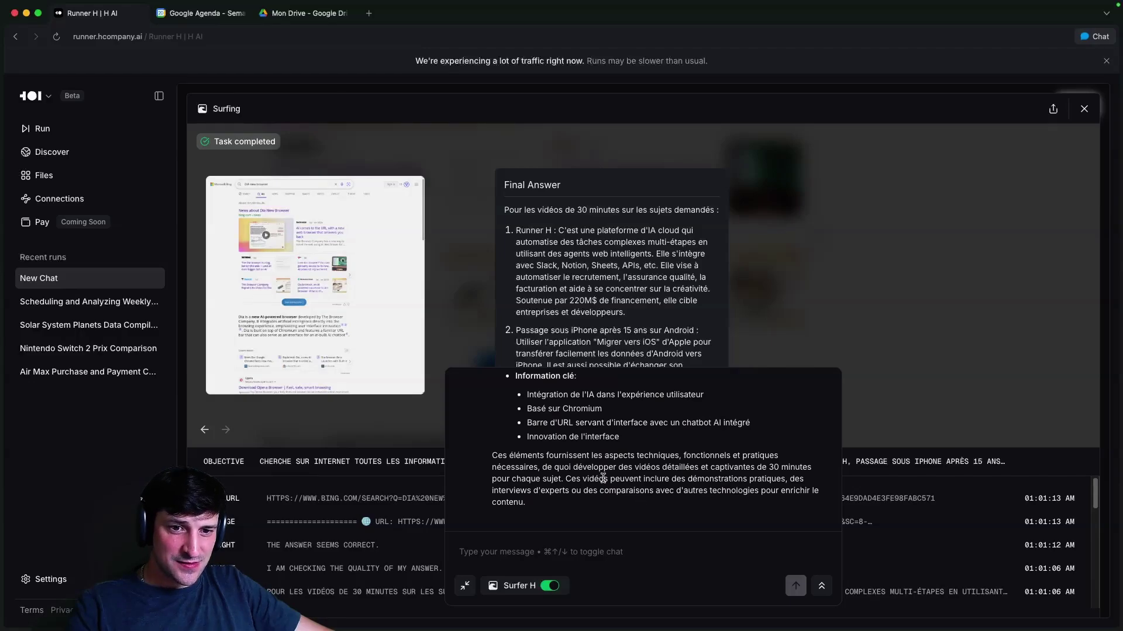
triple_click(541, 462)
left_click(498, 461)
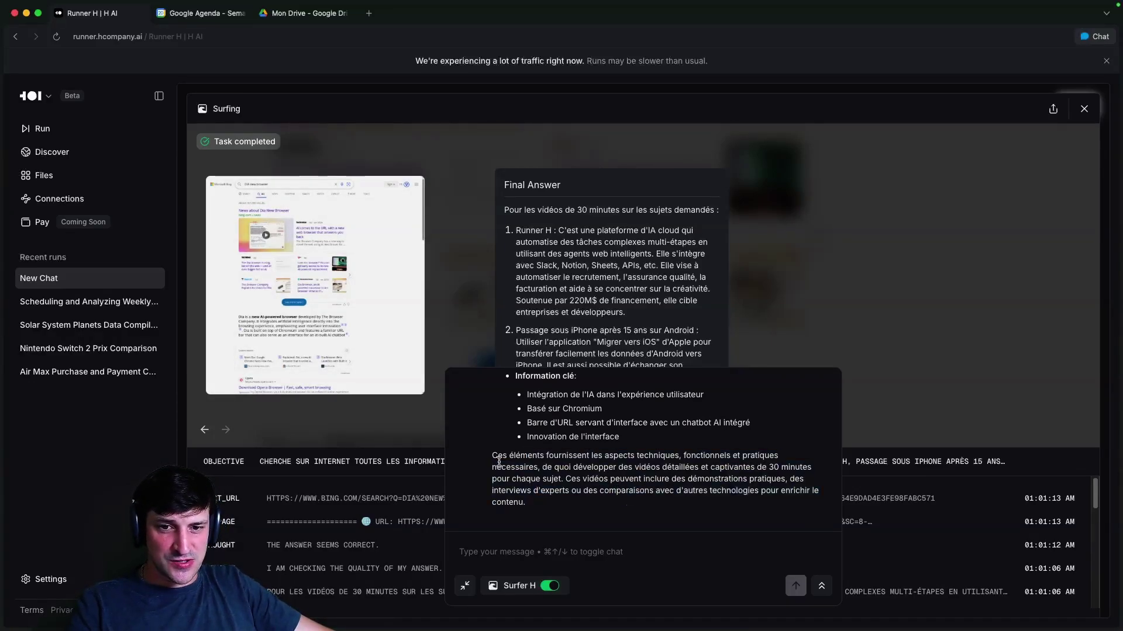
- Read the reply's closing paragraph and the subject and key information listed for the "DIA New Browser" idea
triple_click(493, 457)
left_click(585, 503)
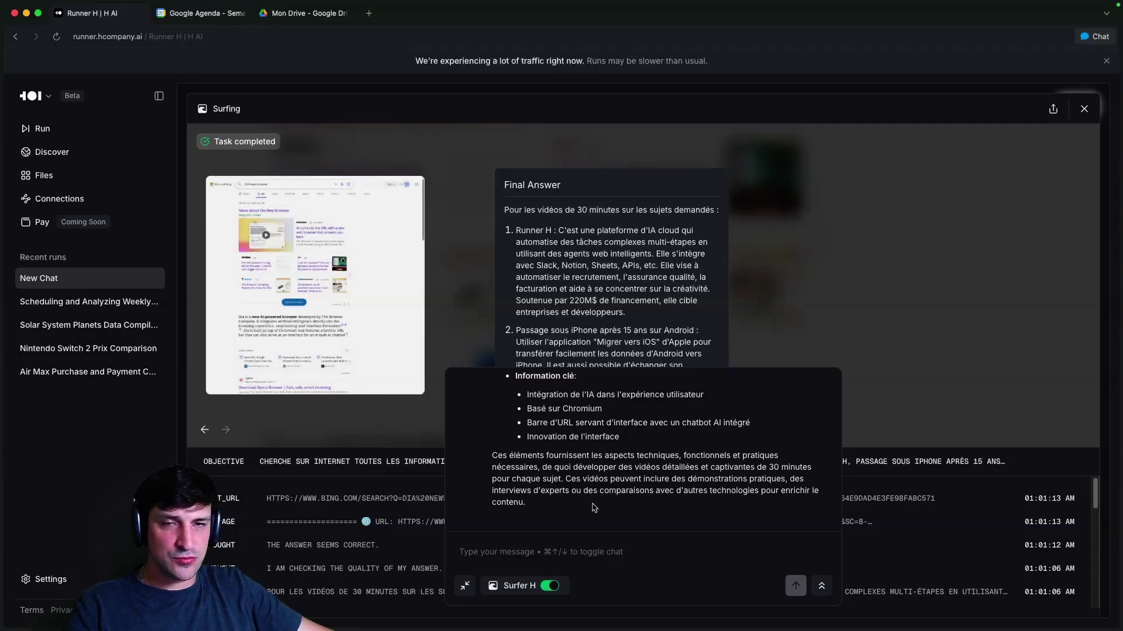
triple_click(594, 508)
left_click(649, 506)
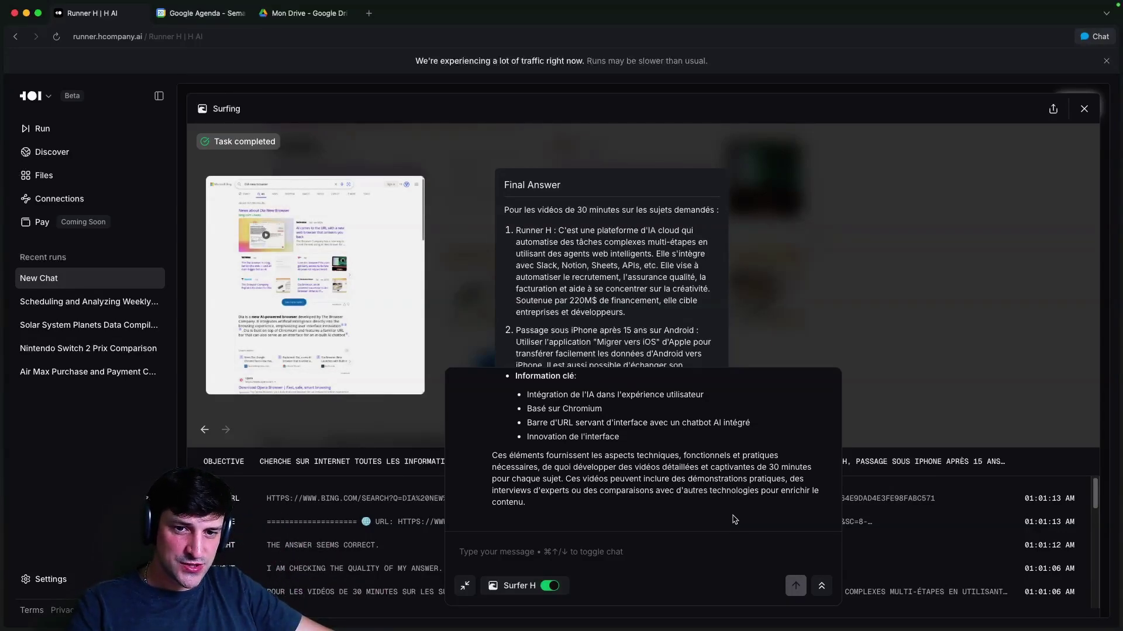
scroll(696, 466, "up", 2)
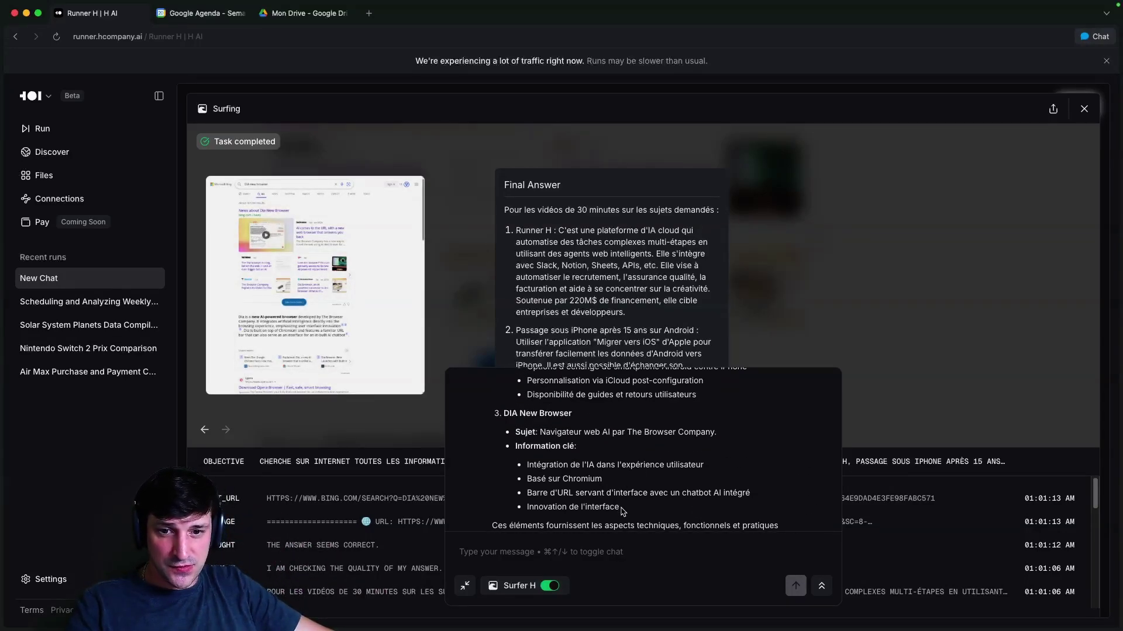
left_click_drag(620, 508, 540, 466)
left_click(681, 485)
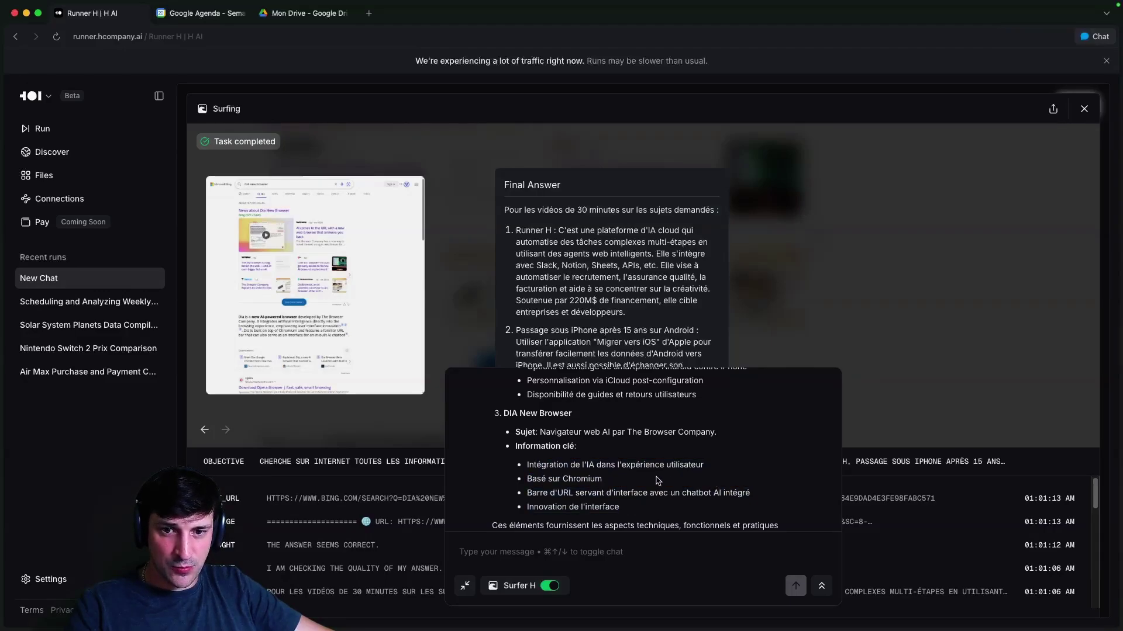
scroll(658, 481, "down", 2)
left_click_drag(608, 457, 751, 516)
left_click(753, 518)
scroll(648, 476, "up", 2)
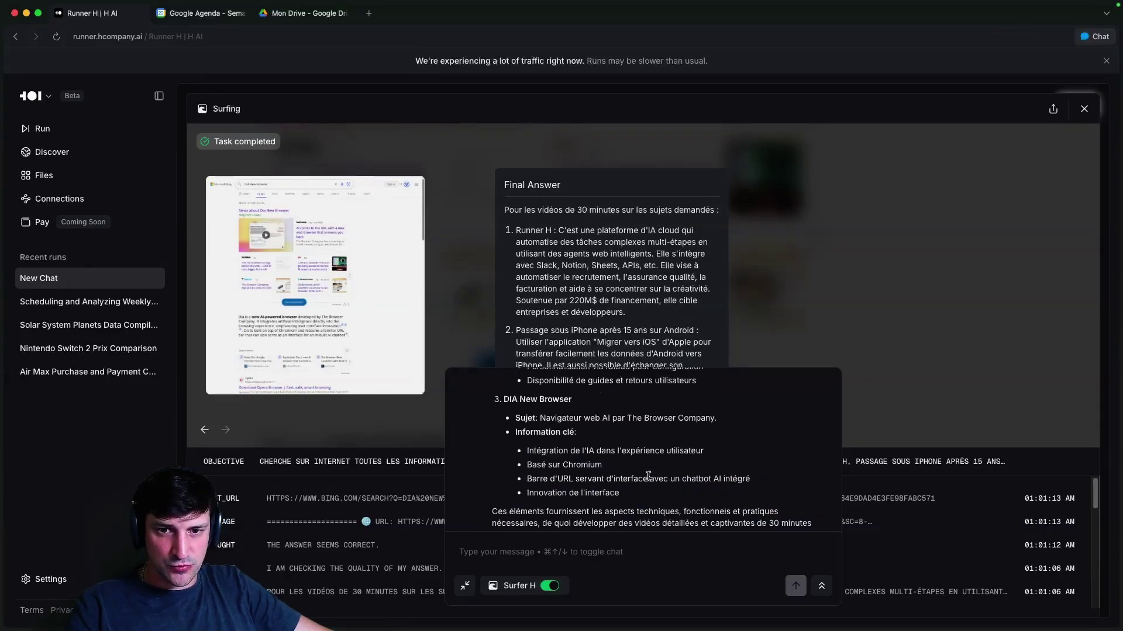
- Compare the original request for complete 30-minute video information with the key points given for the last idea
scroll(648, 475, "up", 5)
left_click_drag(523, 420, 794, 431)
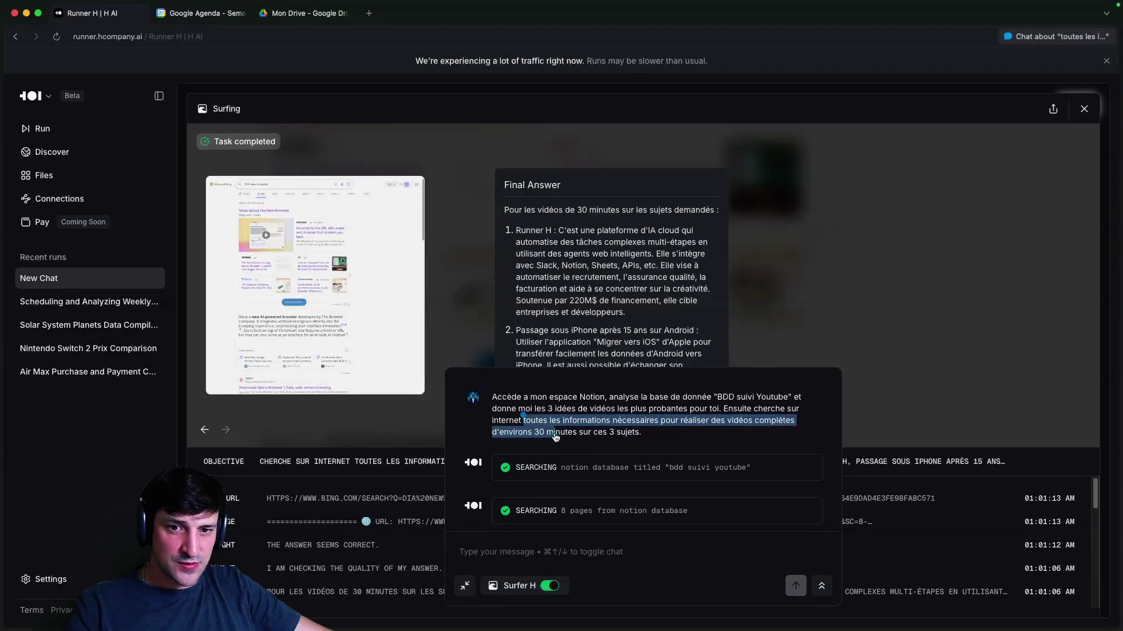
scroll(597, 450, "down", 5)
left_click_drag(539, 397, 600, 438)
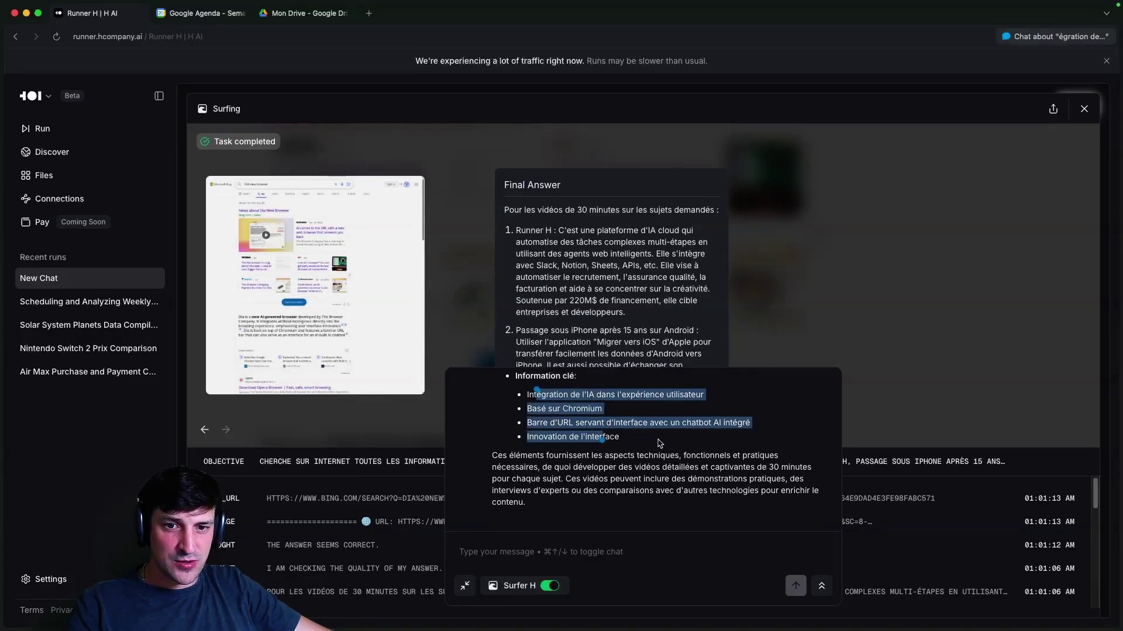
left_click(659, 444)
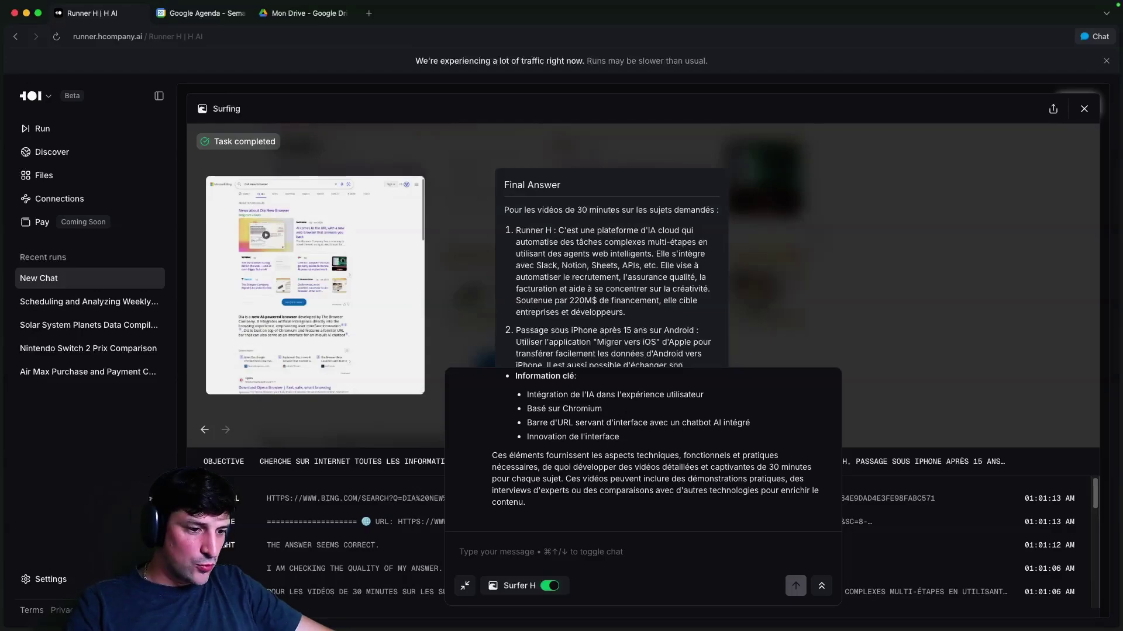
scroll(643, 451, "up", 10)
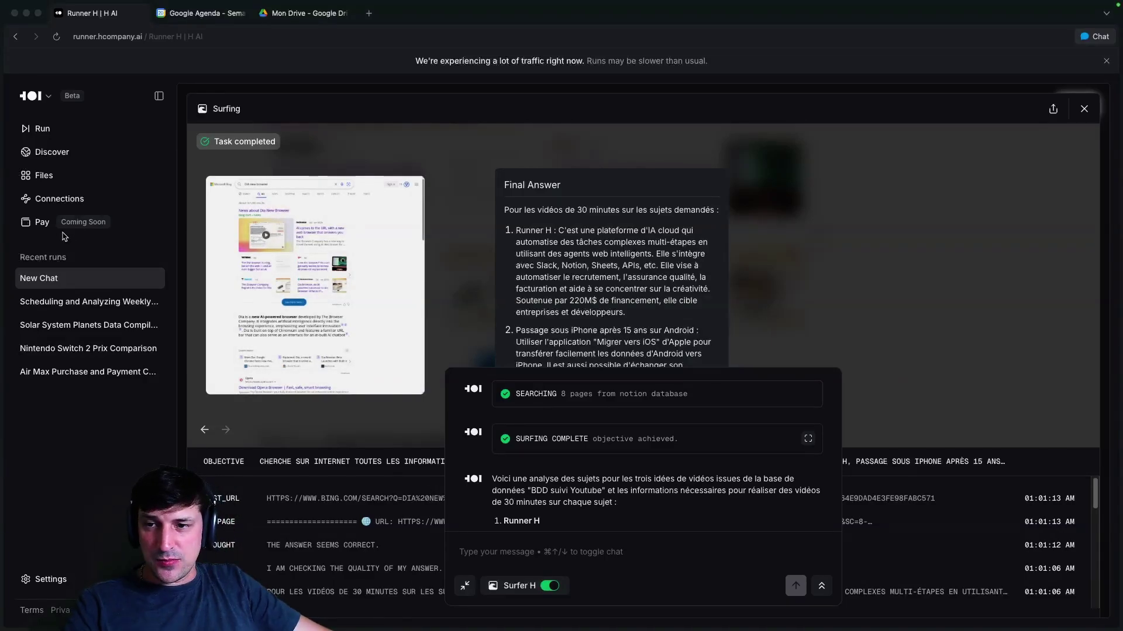
- Draft a new run request for the 10 latest Google News AI articles, a "Veille IA" Notion page with a summary table, and JSON in Drive folder "Veille"
left_click(47, 129)
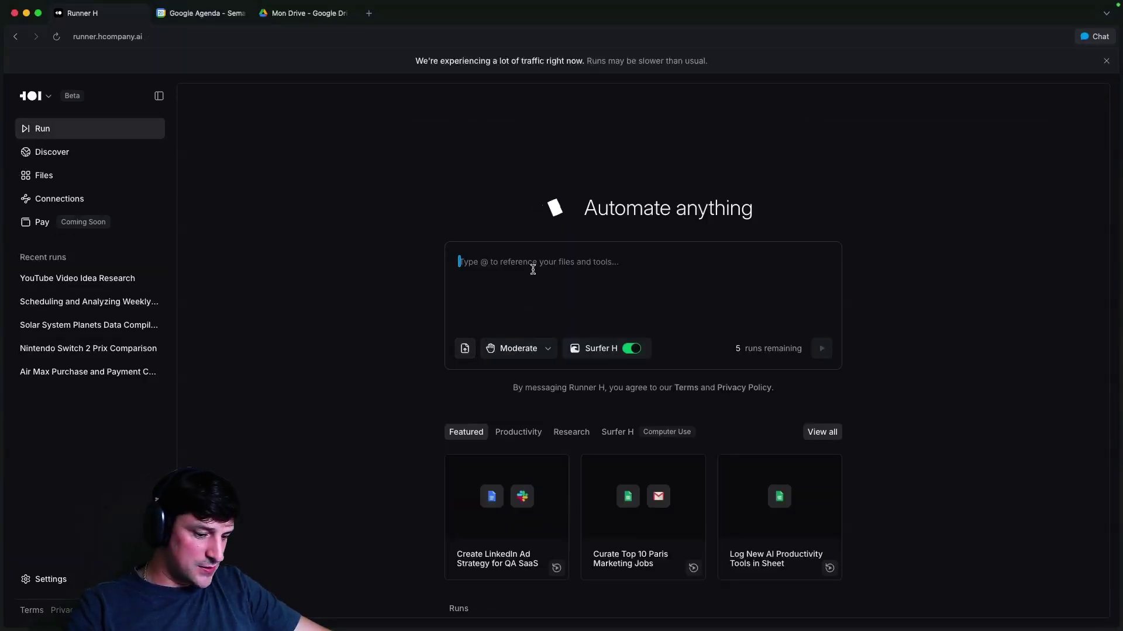
type("Va chercher les 10 derniers articles sur l’IA dans Google News, extrait pour chacun le titre, le résumé et l’URL, et crée une page Notion \"Veille IA\" contenant un tableau récapitulatif ; sauvegarde aussi le JSON complet de ces articles dans le dossier Drive \"Veille\".")
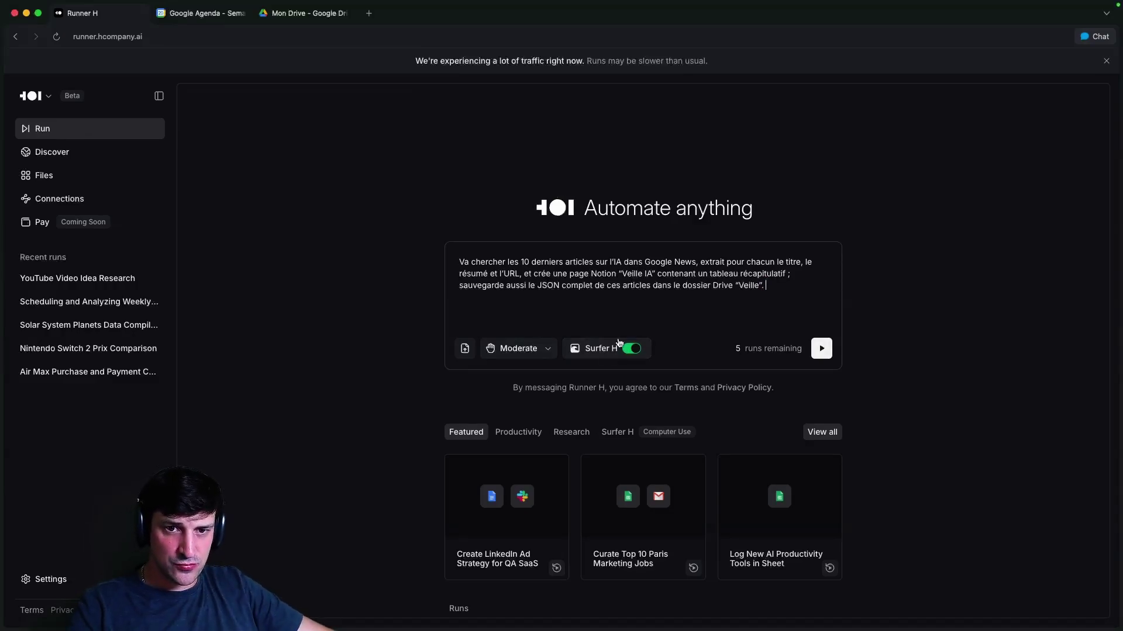
- Reword the request to create "un google doc" named "Veille IA" instead of a Notion page
key("BackSpace")
key("BackSpace")
key("BackSpace")
key("BackSpace")
key("BackSpace")
key("BackSpace")
key("BackSpace")
key("BackSpace")
key("BackSpace")
key("BackSpace")
key("BackSpace")
key("BackSpace")
key("BackSpace")
key("BackSpace")
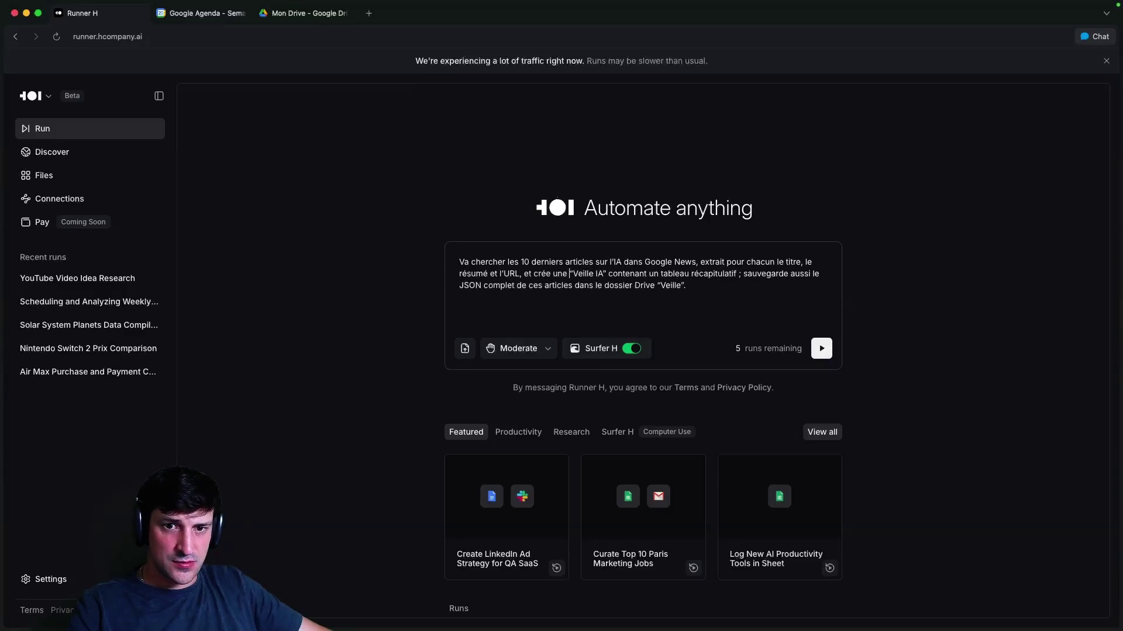
type("document Notion")
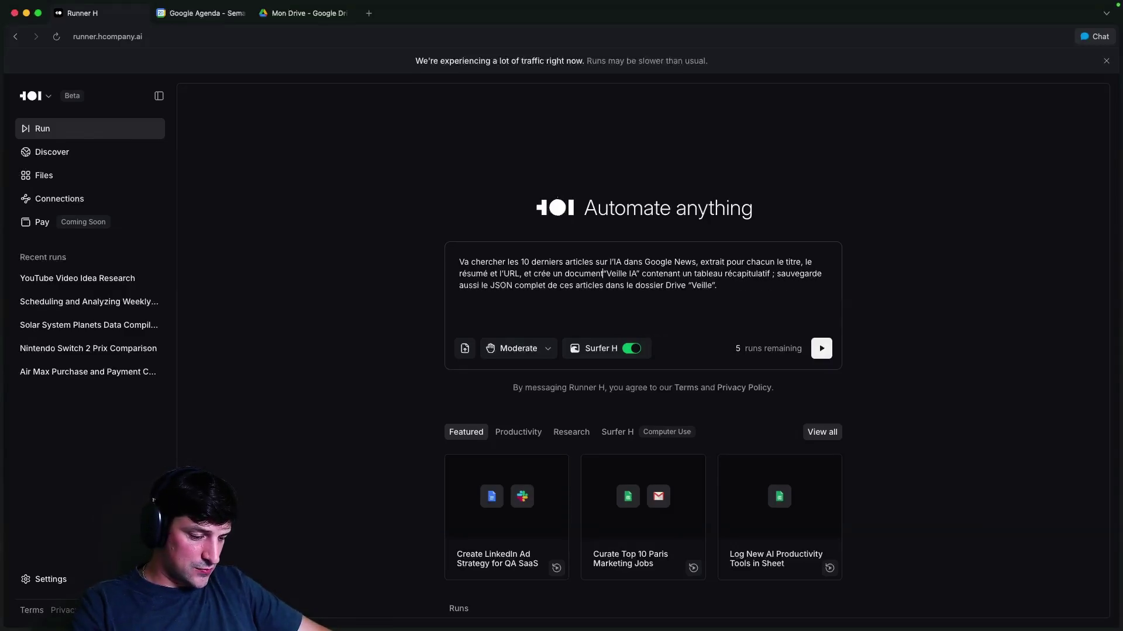
key("BackSpace")
key("BackSpace")
key("BackSpace")
key("BackSpace")
key("BackSpace")
key("BackSpace")
key("BackSpace")
key("BackSpace")
key("BackSpace")
key("BackSpace")
key("BackSpace")
key("BackSpace")
key("BackSpace")
key("BackSpace")
key("BackSpace")
key("BackSpace")
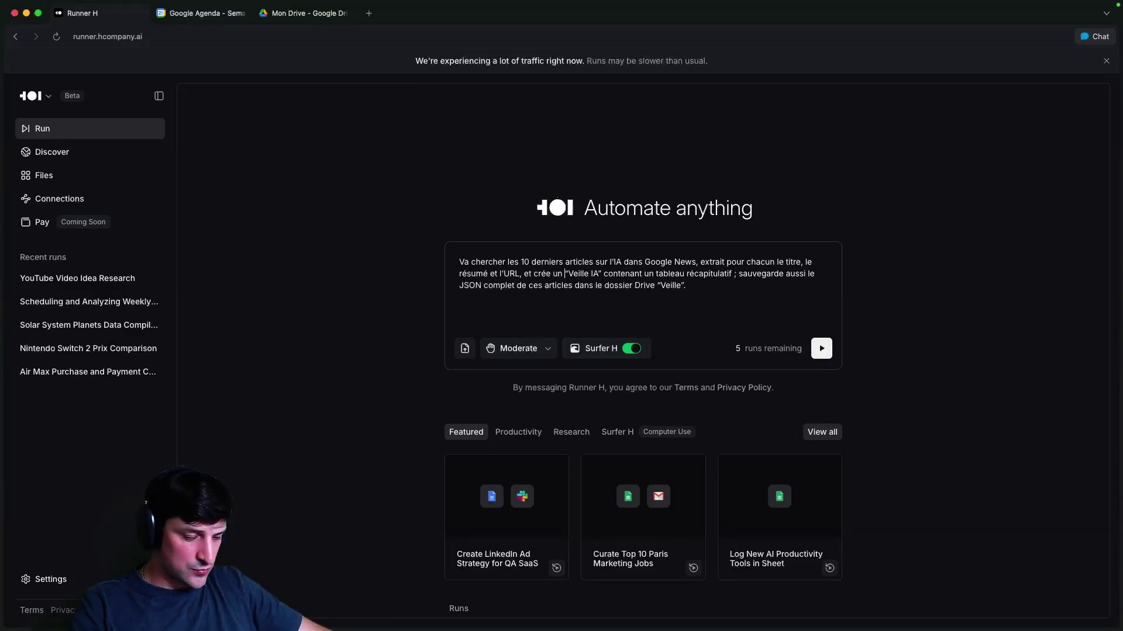
type("google doc")
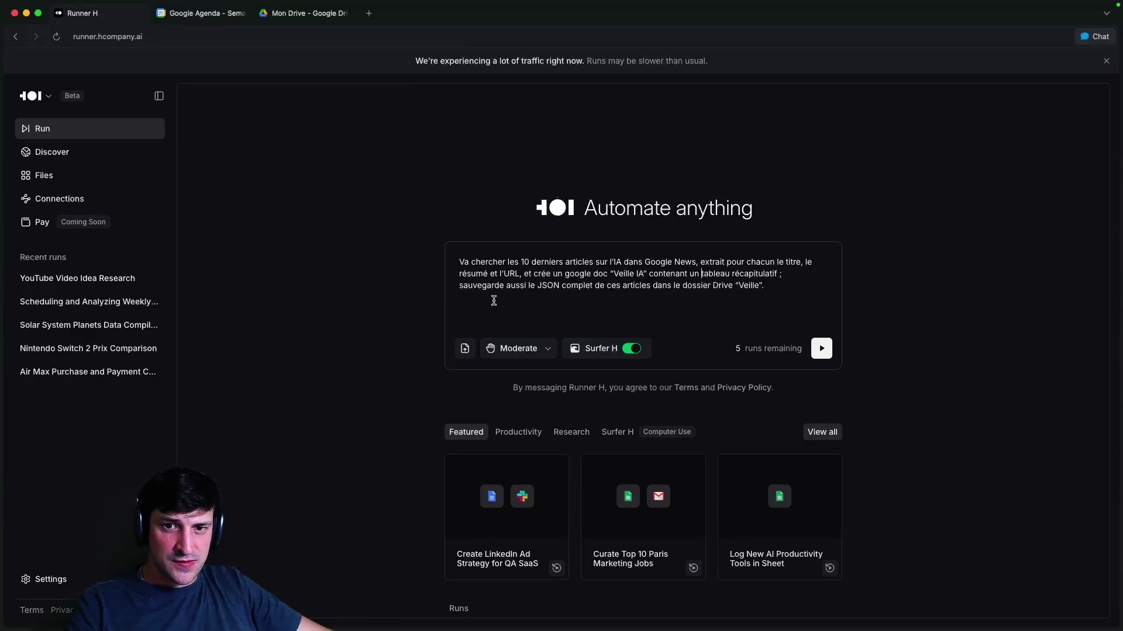
- Launch the Google News AI articles run with Surfer H and dismiss the experience survey
left_click(604, 286)
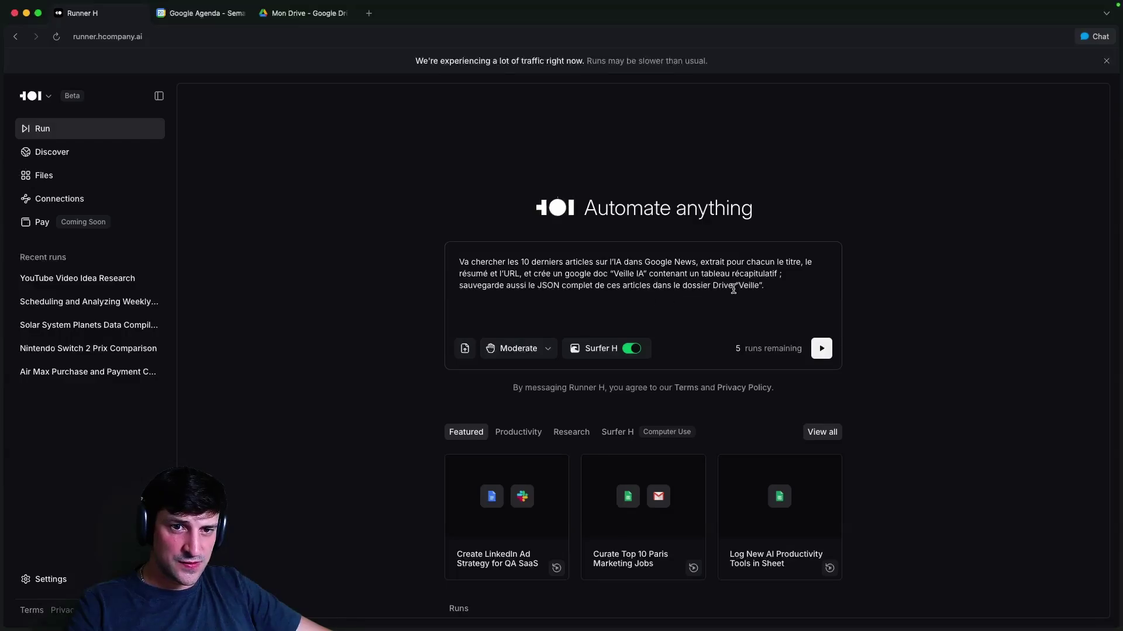
left_click(821, 348)
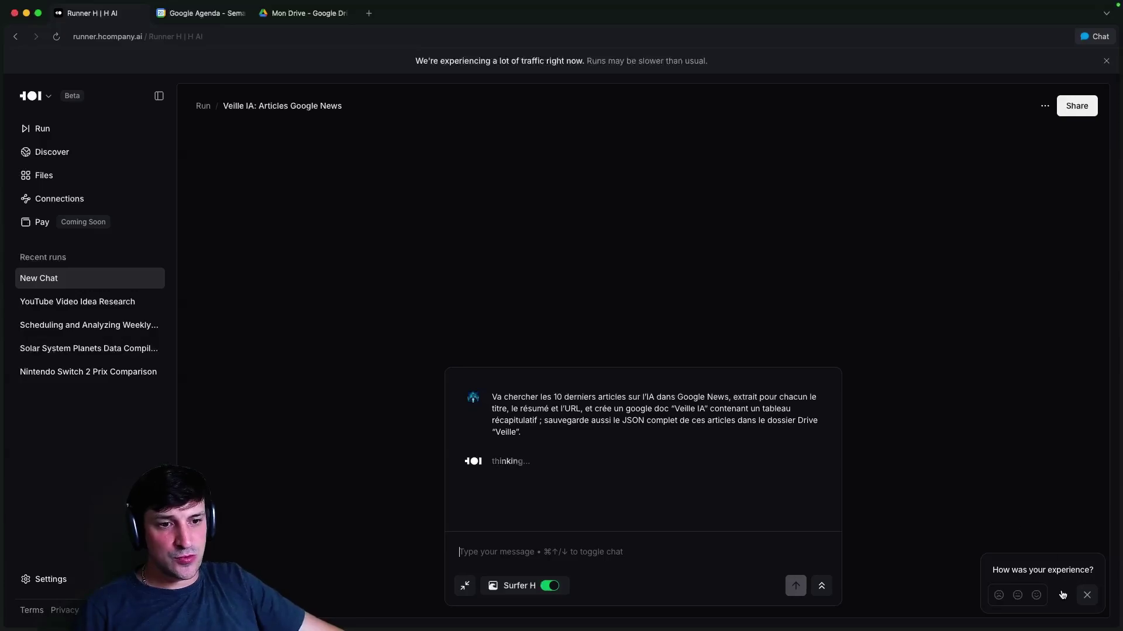
left_click(1087, 595)
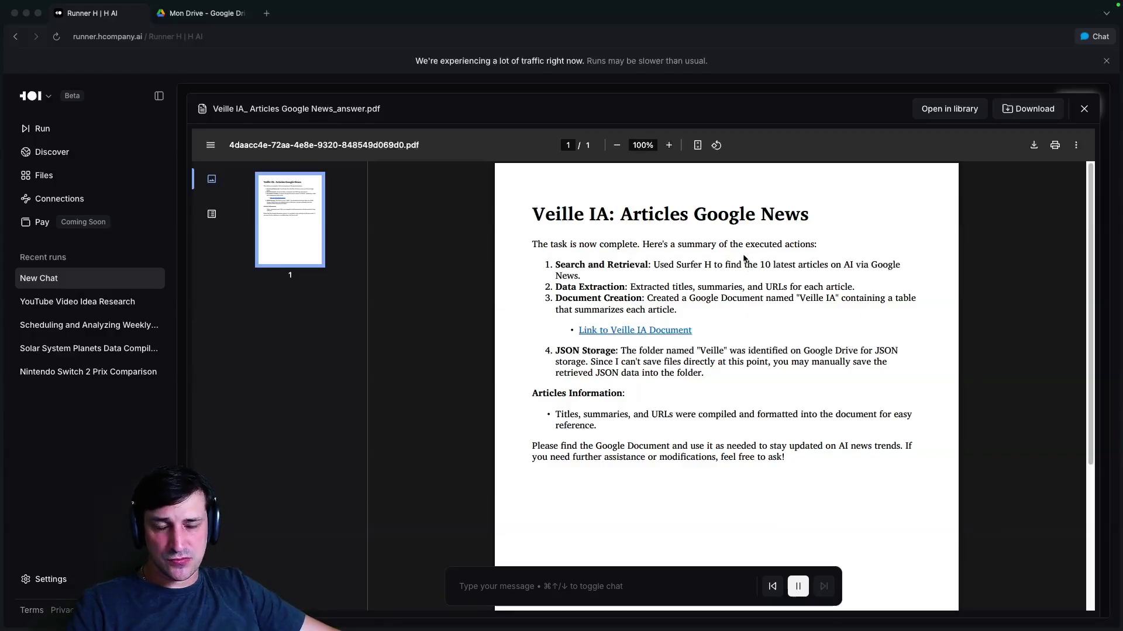
- Read the title and introductory line of the answer PDF for the "Veille IA: Articles Google News" run
left_click_drag(705, 265, 773, 287)
left_click(757, 275)
left_click(773, 286)
left_click_drag(570, 216, 775, 216)
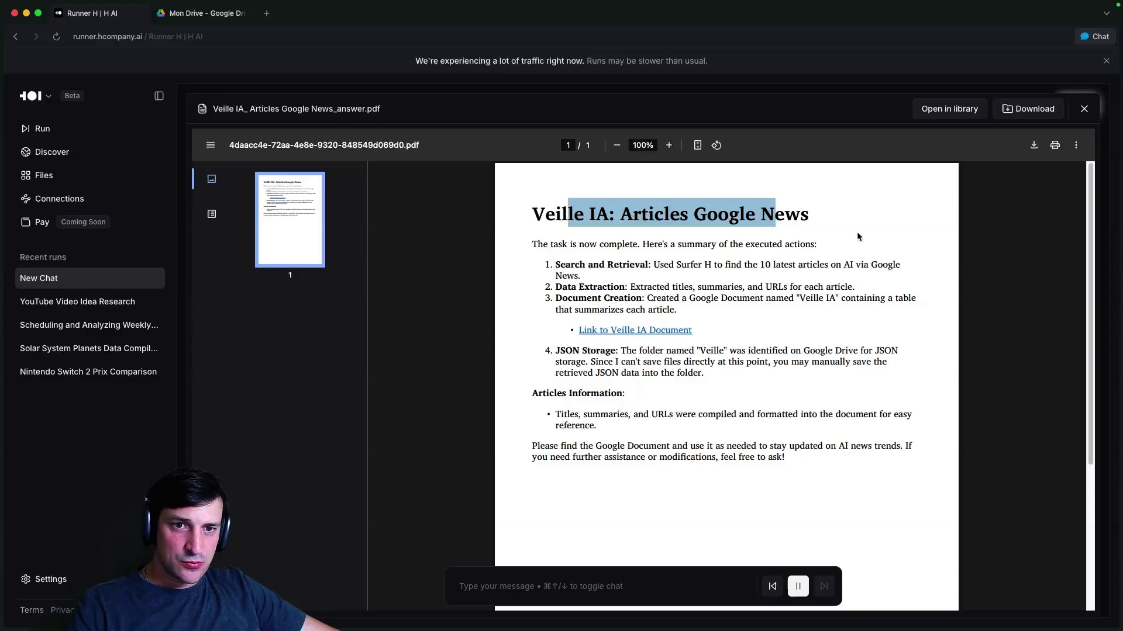
left_click(845, 237)
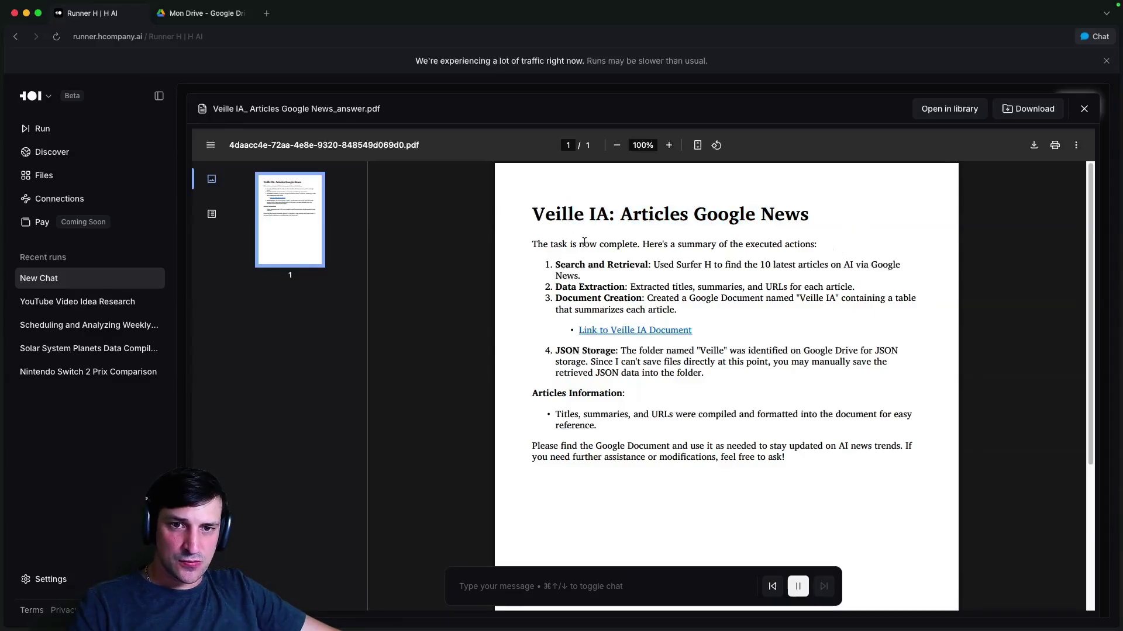
left_click_drag(670, 244, 818, 244)
left_click(845, 247)
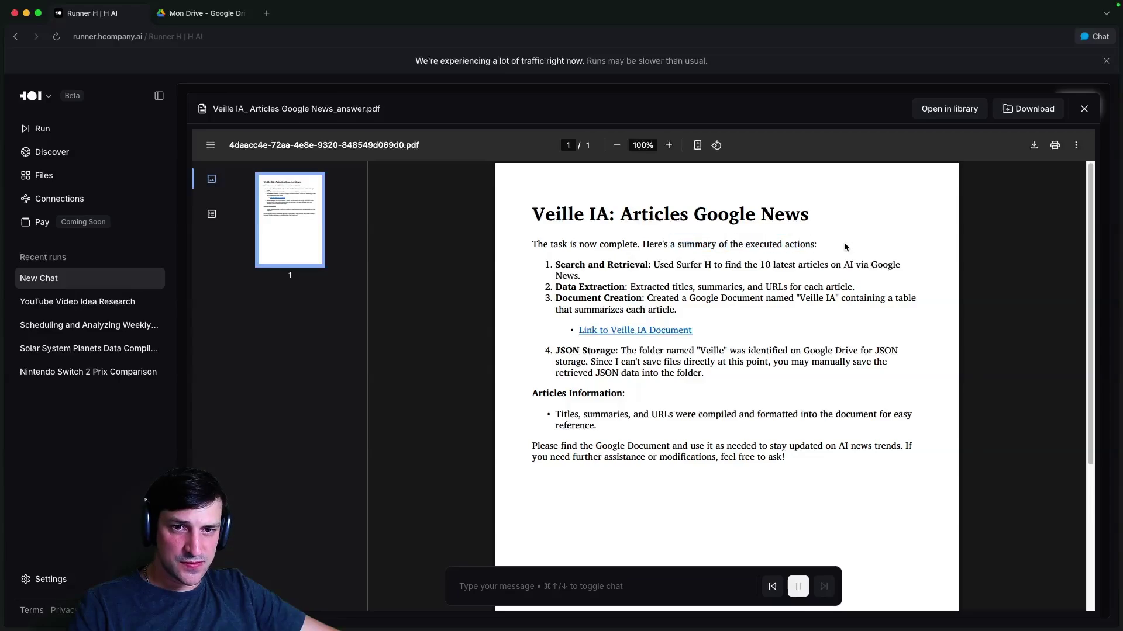
- Examine the "Search and Retrieval" and "Data Extraction" items in the answer PDF's action summary
left_click_drag(667, 266, 778, 288)
left_click(787, 279)
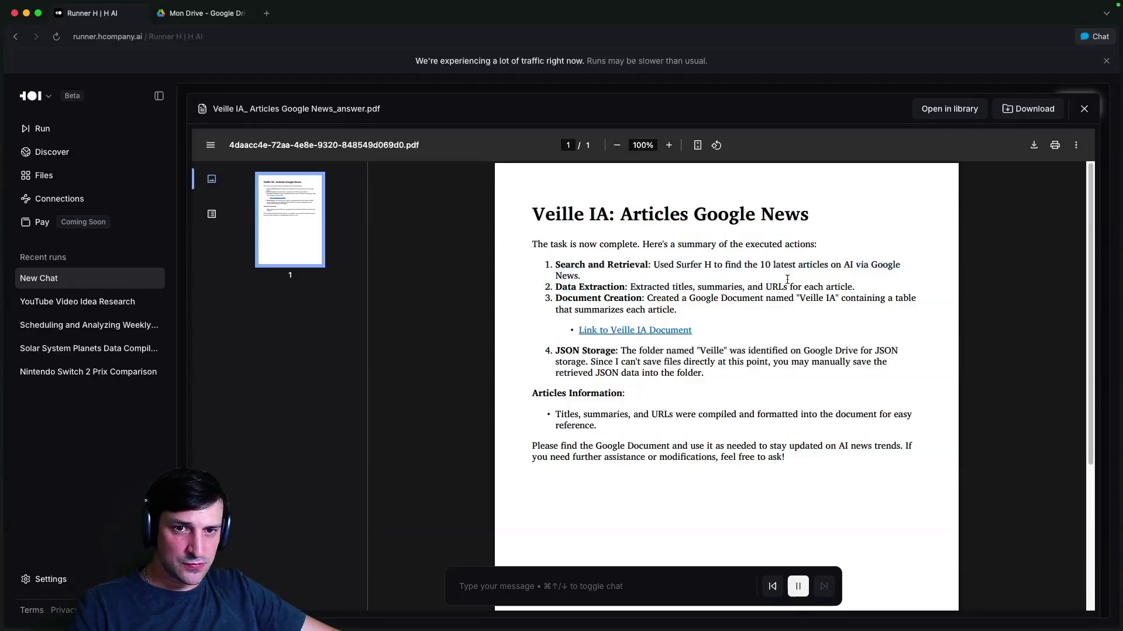
left_click_drag(714, 265, 668, 264)
left_click(784, 275)
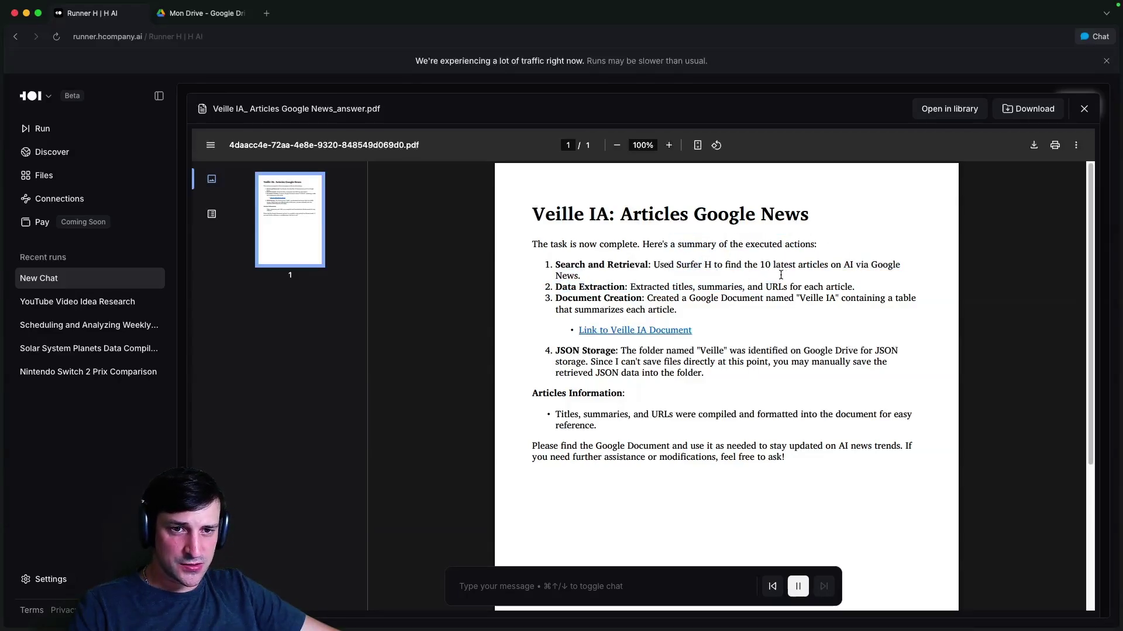
left_click_drag(763, 264, 850, 266)
left_click(870, 281)
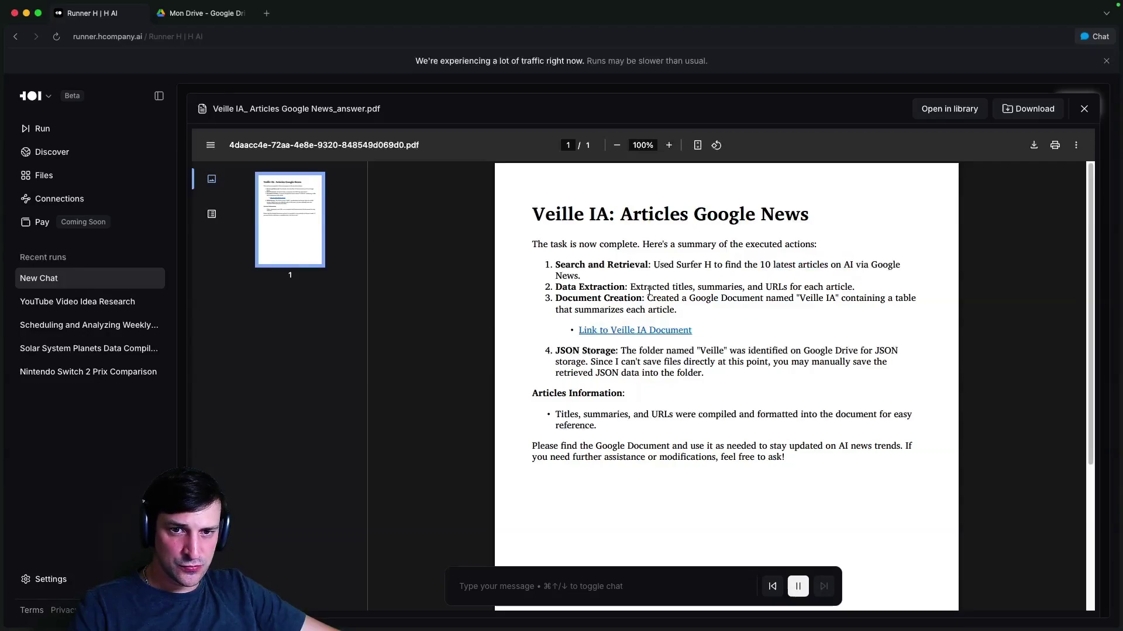
left_click_drag(649, 290, 855, 287)
left_click(852, 289)
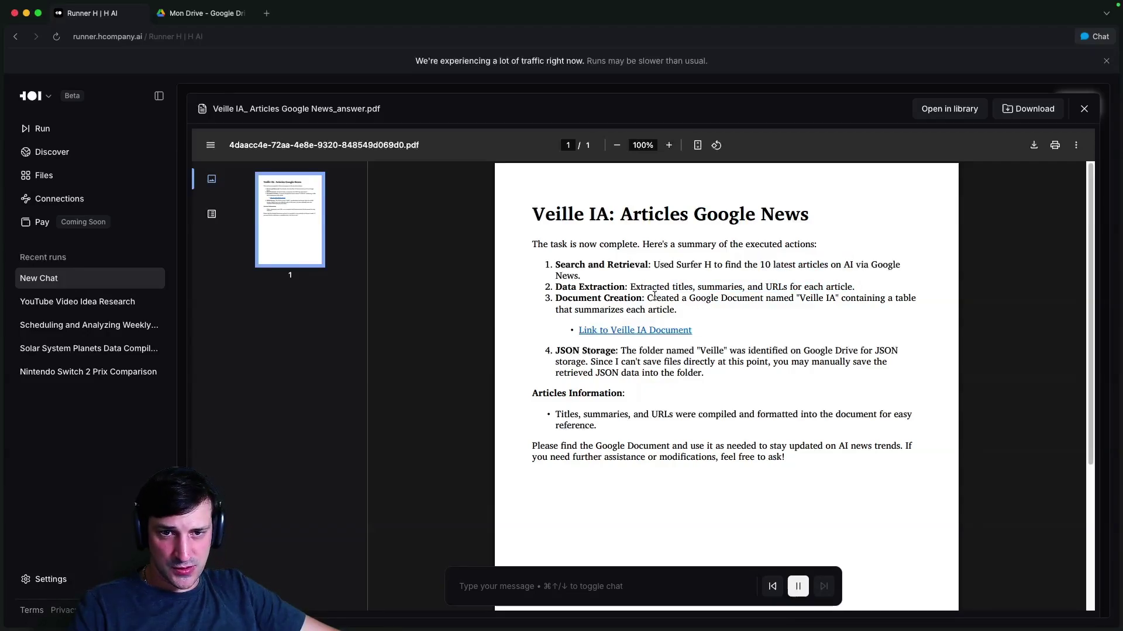
- Examine the "Document Creation" item describing the "Veille IA" Google document
left_click_drag(804, 300, 838, 299)
left_click(858, 319)
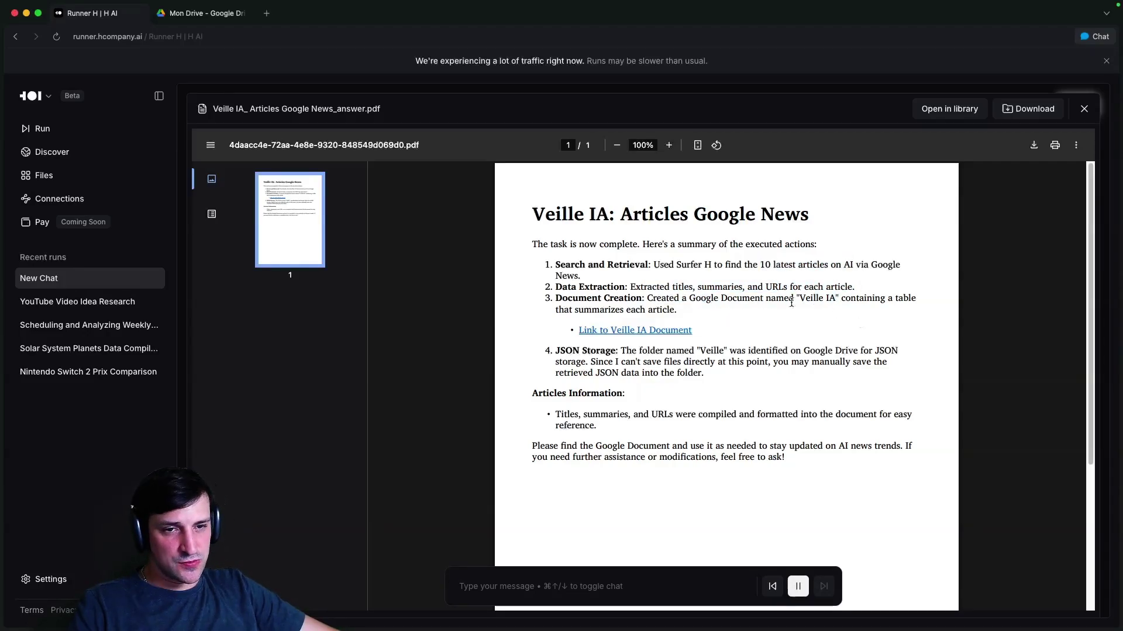
left_click_drag(710, 299, 765, 299)
left_click(777, 316)
left_click_drag(694, 299, 772, 315)
left_click(782, 316)
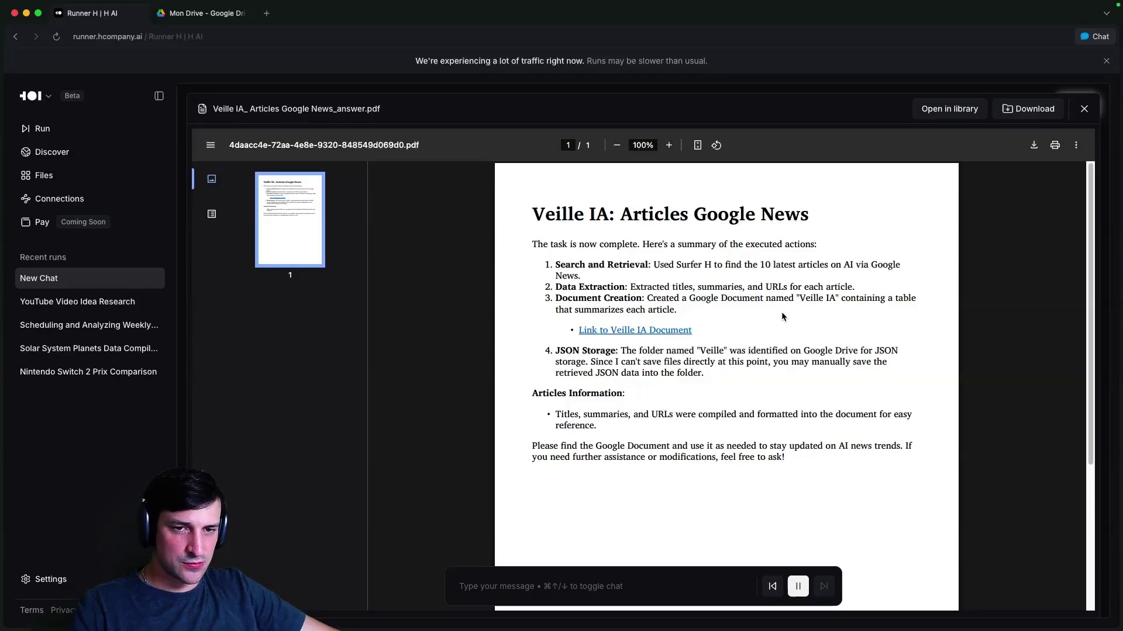
left_click_drag(838, 299, 884, 300)
left_click(855, 307)
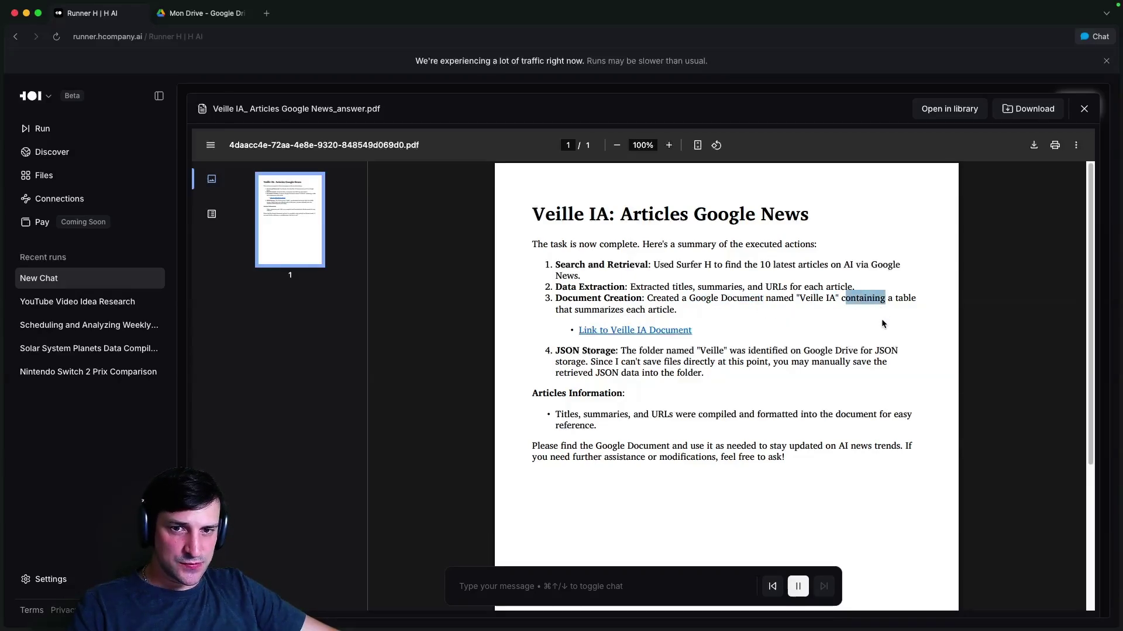
left_click(884, 325)
left_click_drag(603, 311, 697, 314)
left_click(650, 331)
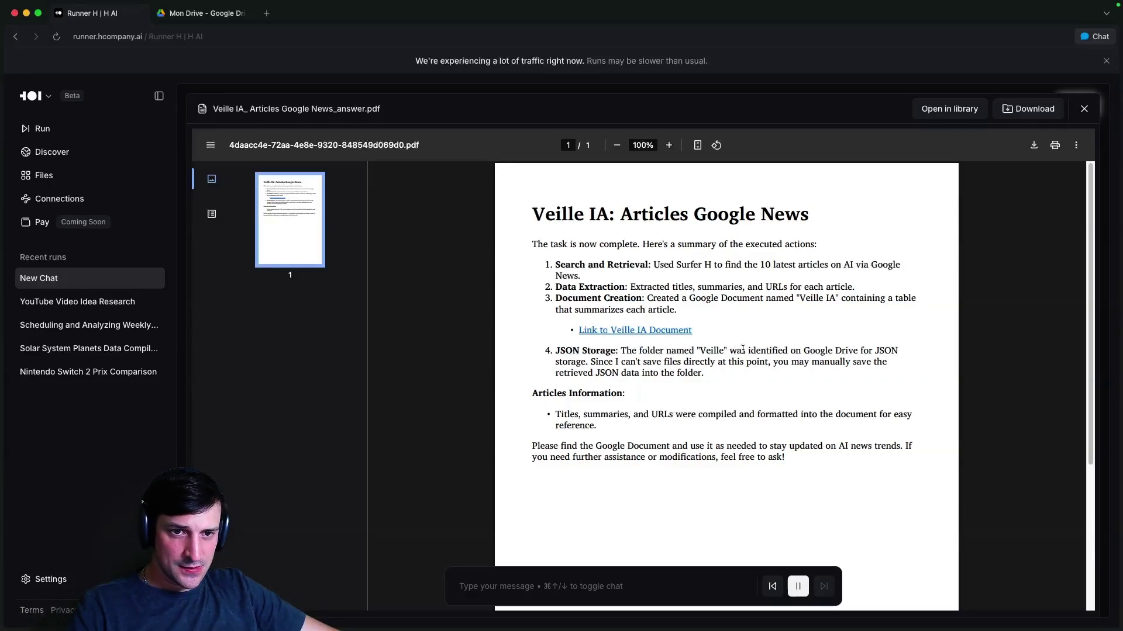
- Read the "JSON Storage" item and the "Articles Information" section of the answer PDF
left_click_drag(742, 349, 819, 378)
left_click(819, 378)
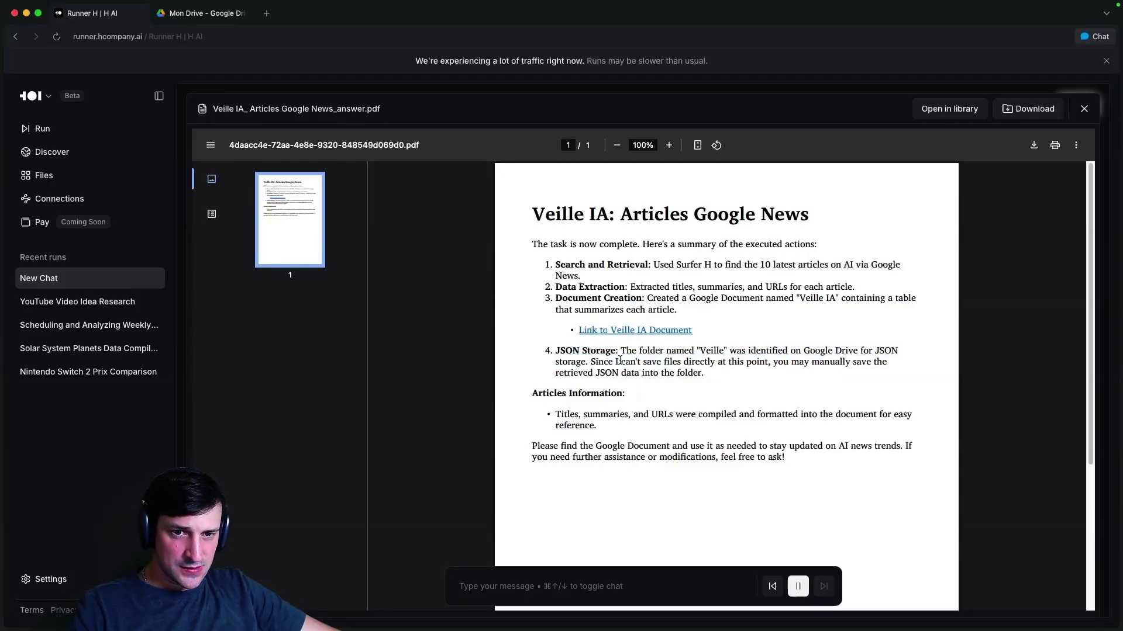
left_click_drag(774, 362, 835, 380)
left_click(835, 381)
left_click_drag(601, 374, 713, 375)
left_click(714, 375)
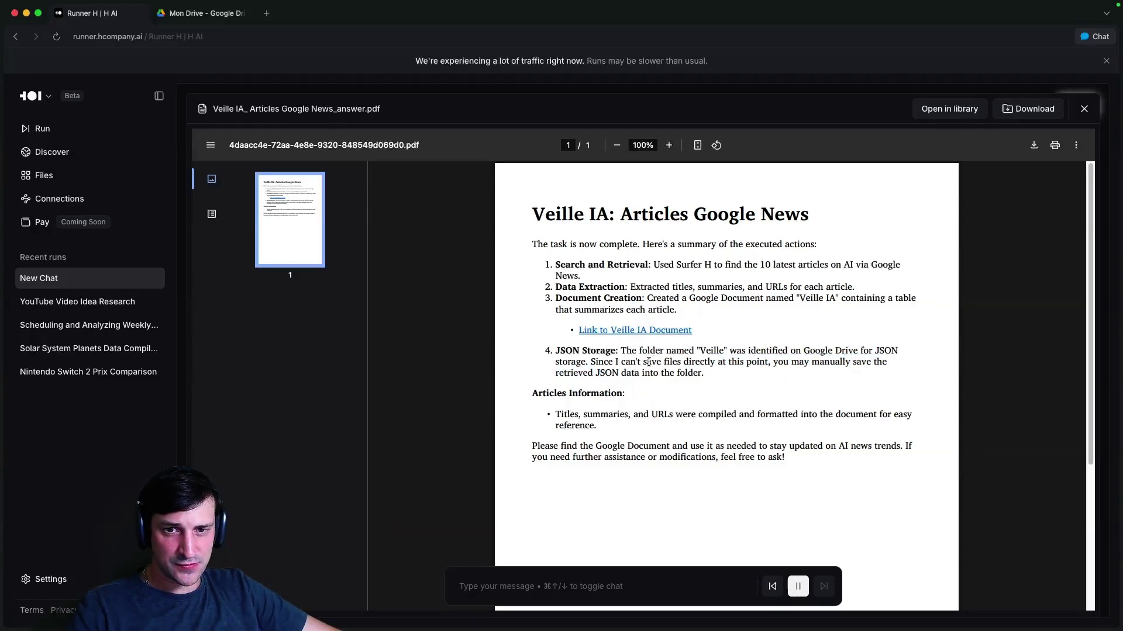
left_click_drag(630, 414, 600, 414)
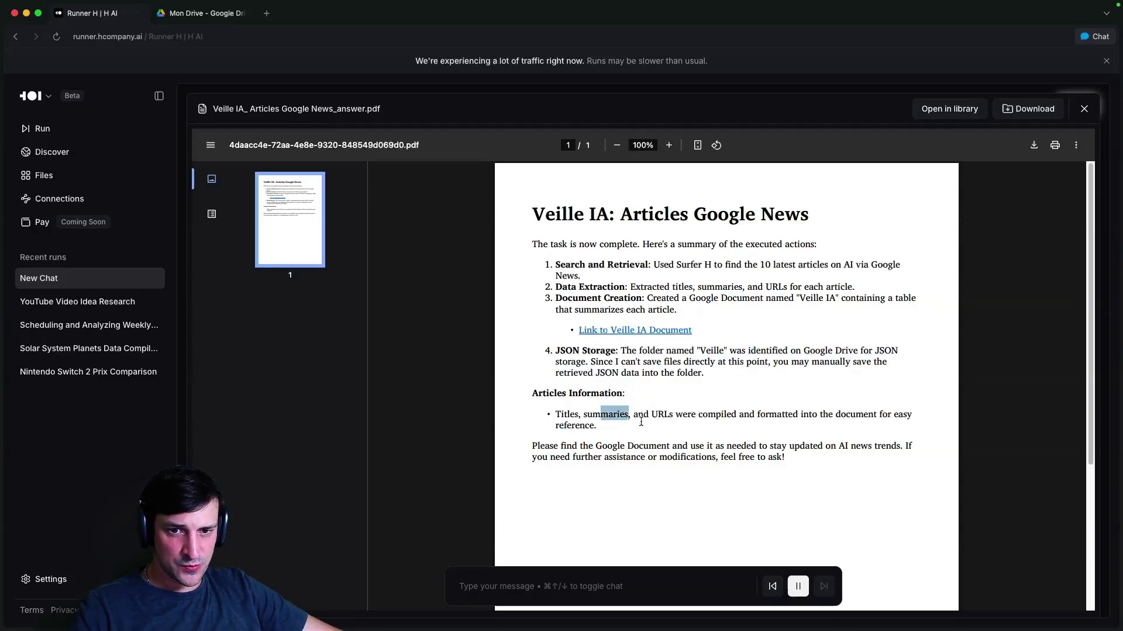
- Open the linked "Veille IA" document in Google Docs and look through its article titles, summaries and URLs
left_click(634, 330)
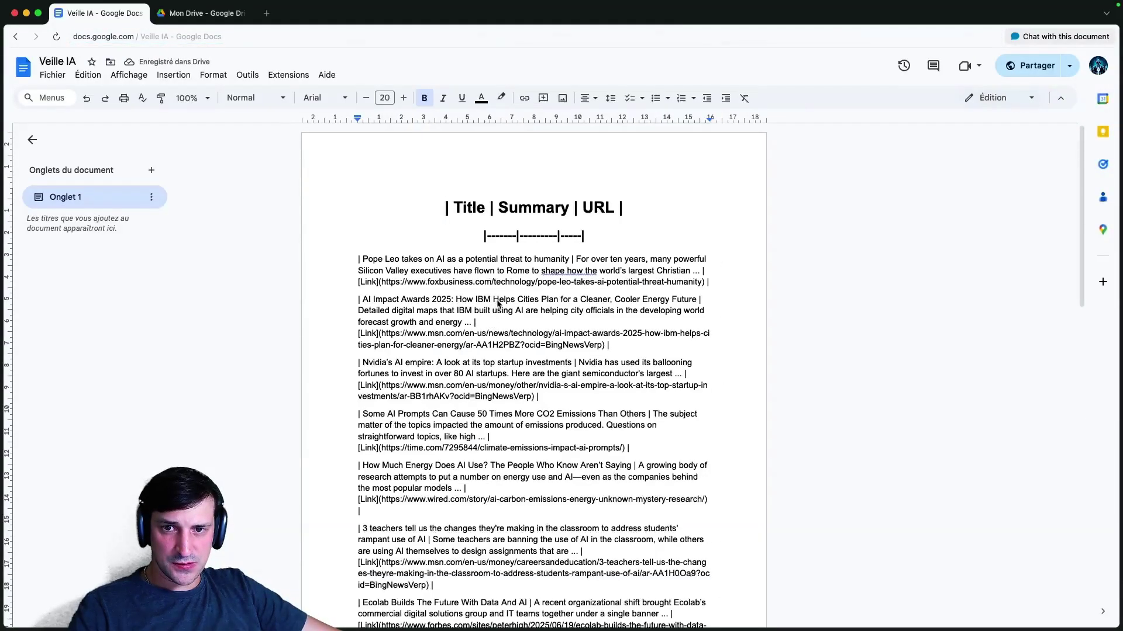
scroll(489, 331, "down", 15)
scroll(490, 333, "up", 15)
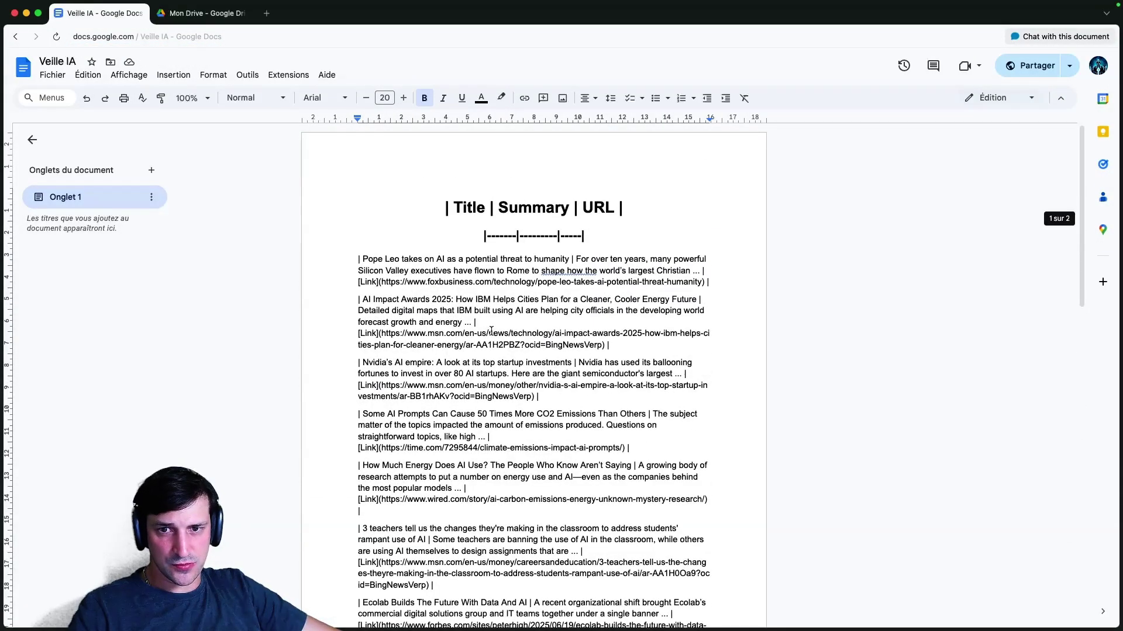
left_click_drag(379, 258, 474, 259)
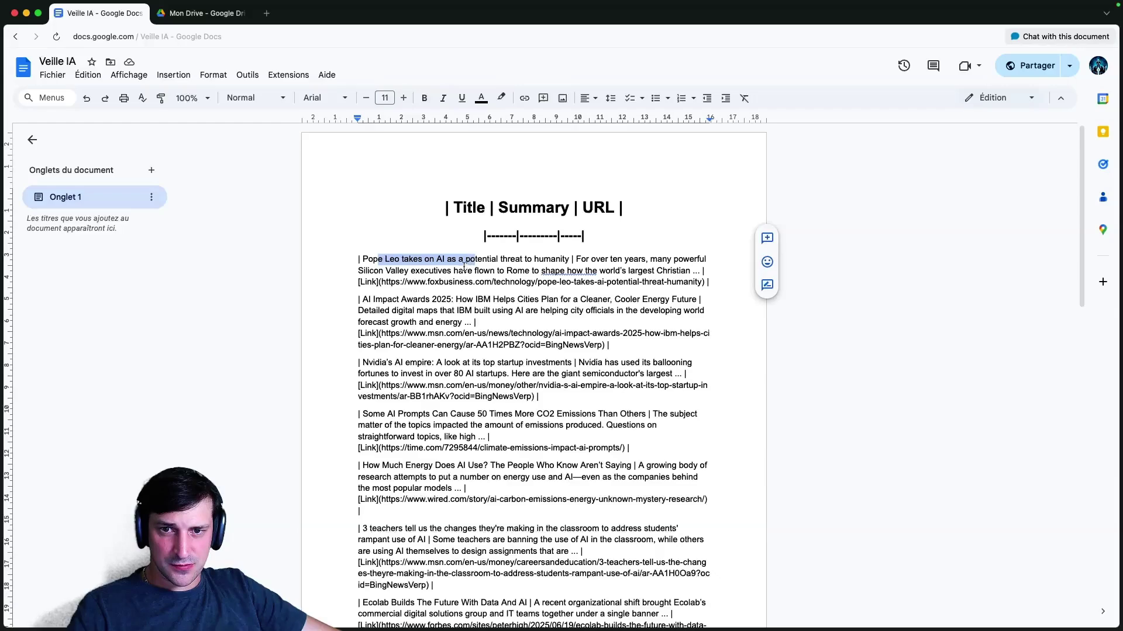
- Look through the full list of articles in the "Veille IA" document, down to the entries on its second page
scroll(463, 279, "down", 2)
left_click(377, 231)
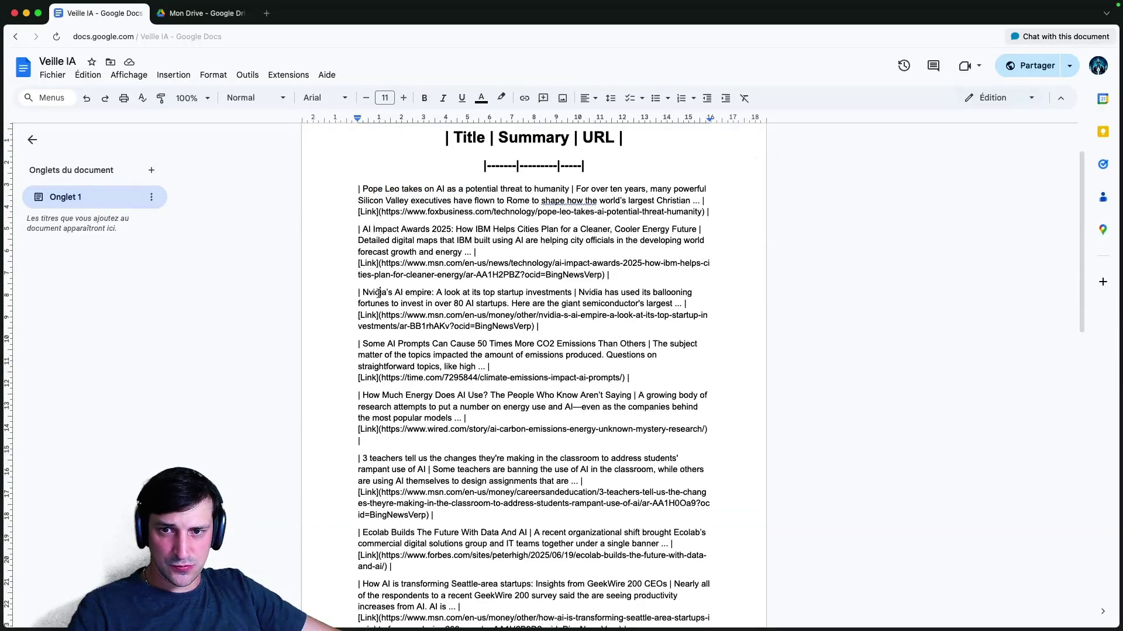
scroll(403, 419, "down", 4)
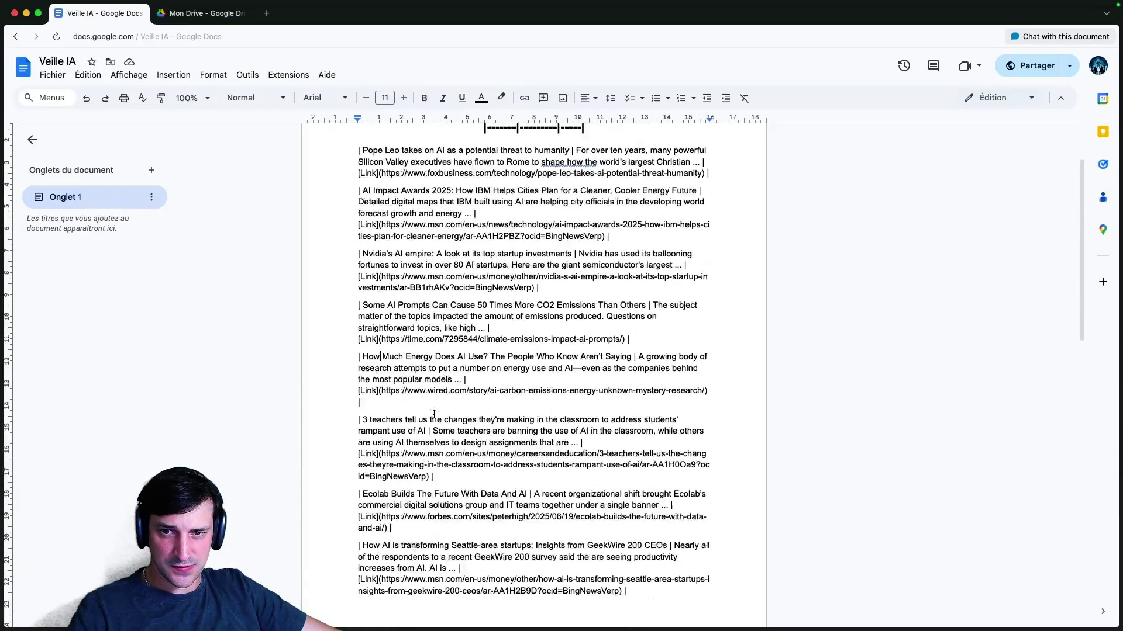
scroll(383, 444, "down", 10)
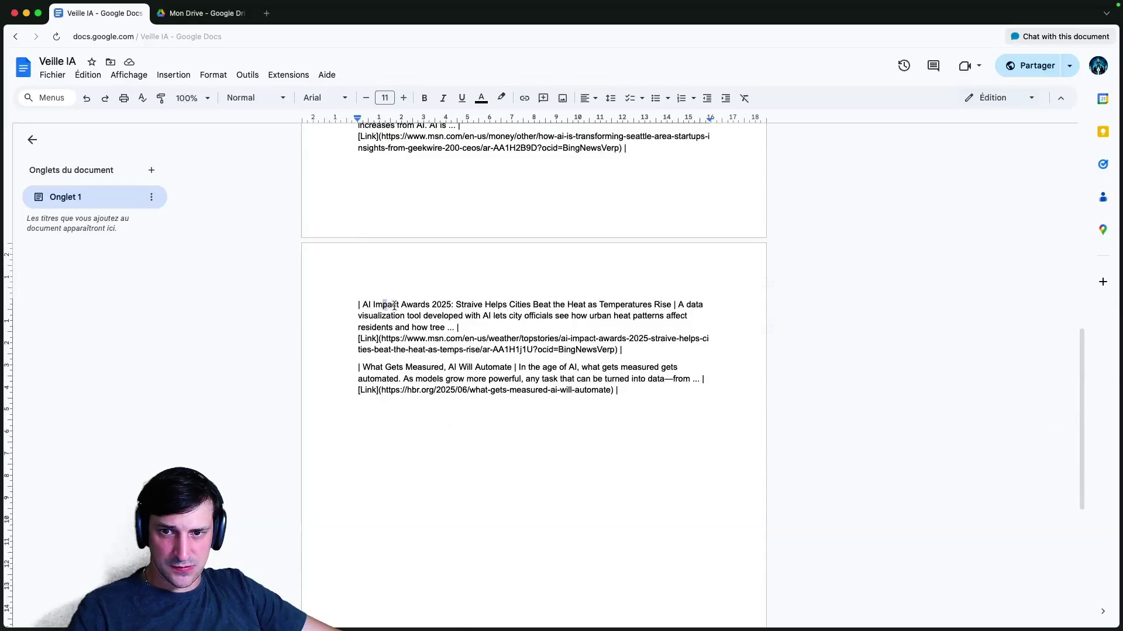
left_click(385, 367)
scroll(431, 266, "up", 15)
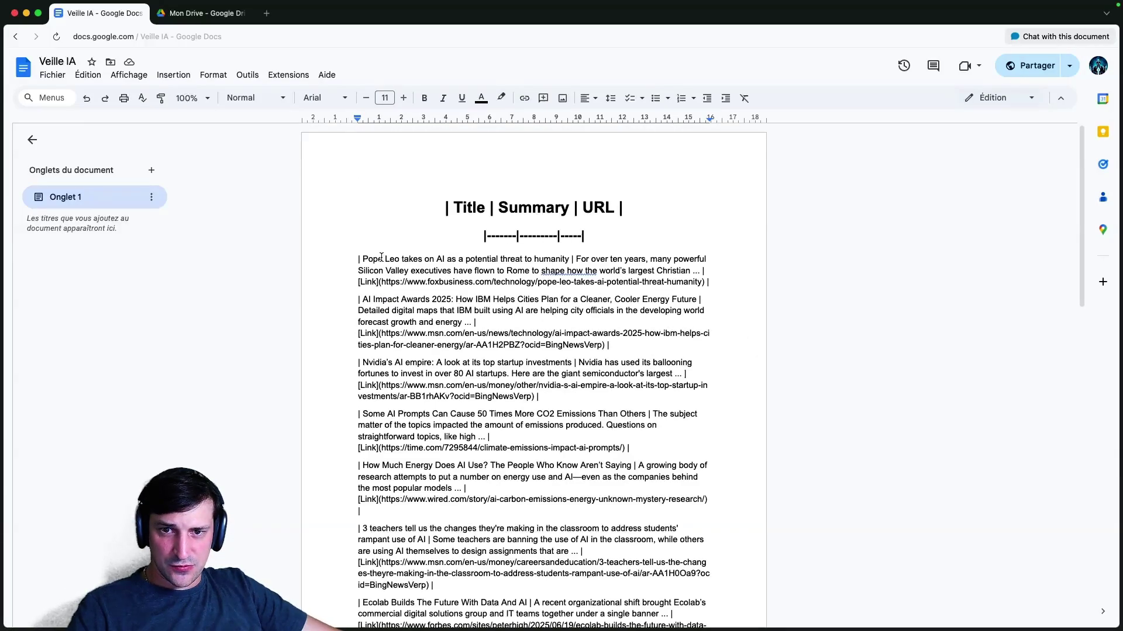
- Examine the title, summary and link of the first article, "Pope Leo takes on AI as a potential threat to humanity"
left_click_drag(569, 259, 676, 271)
left_click(550, 287)
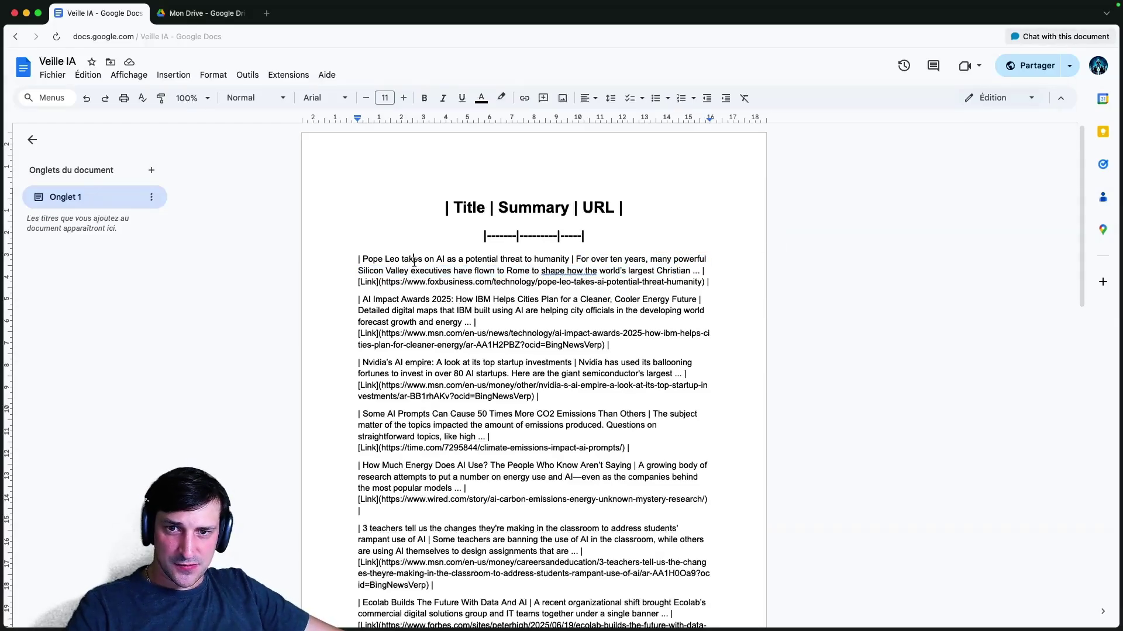
left_click_drag(373, 259, 492, 264)
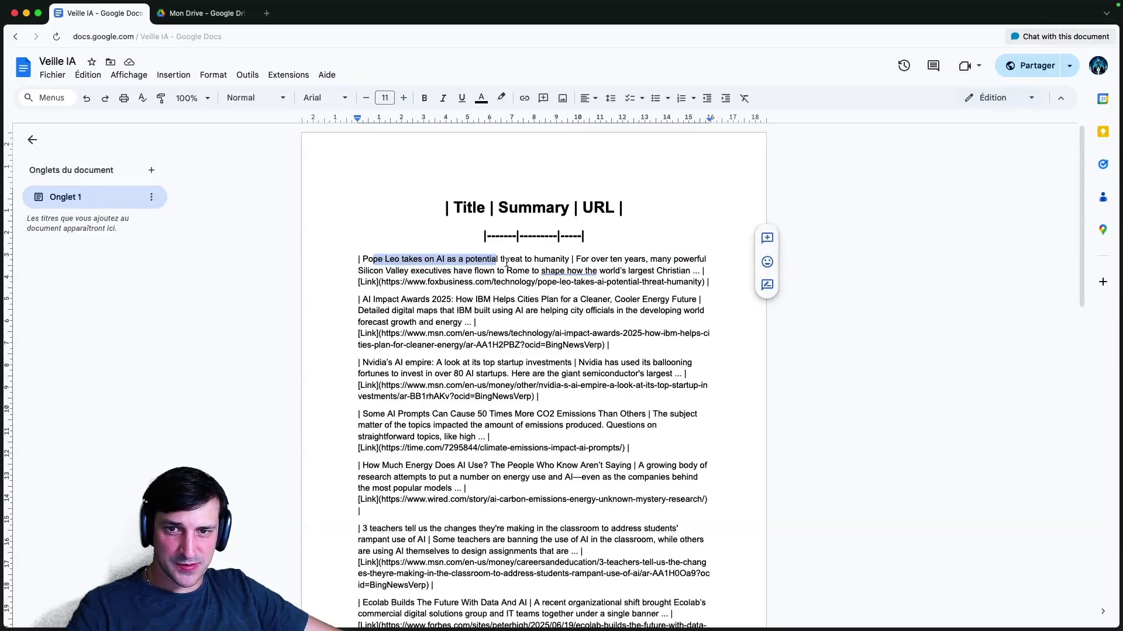
left_click(508, 260)
left_click_drag(564, 260, 453, 261)
left_click(605, 260)
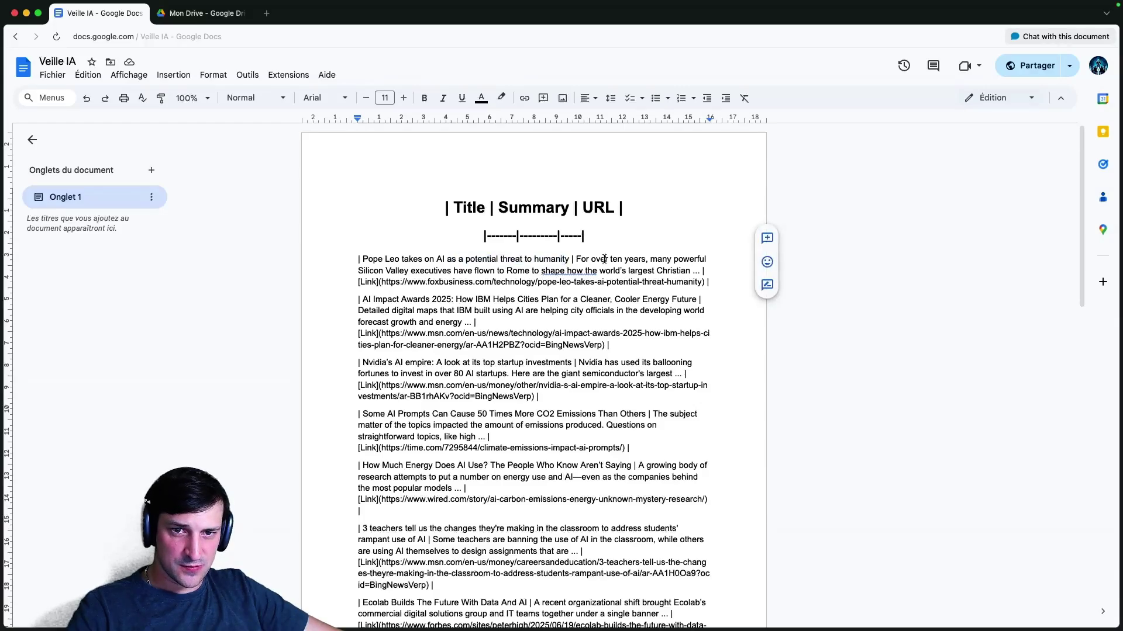
left_click_drag(581, 261, 672, 271)
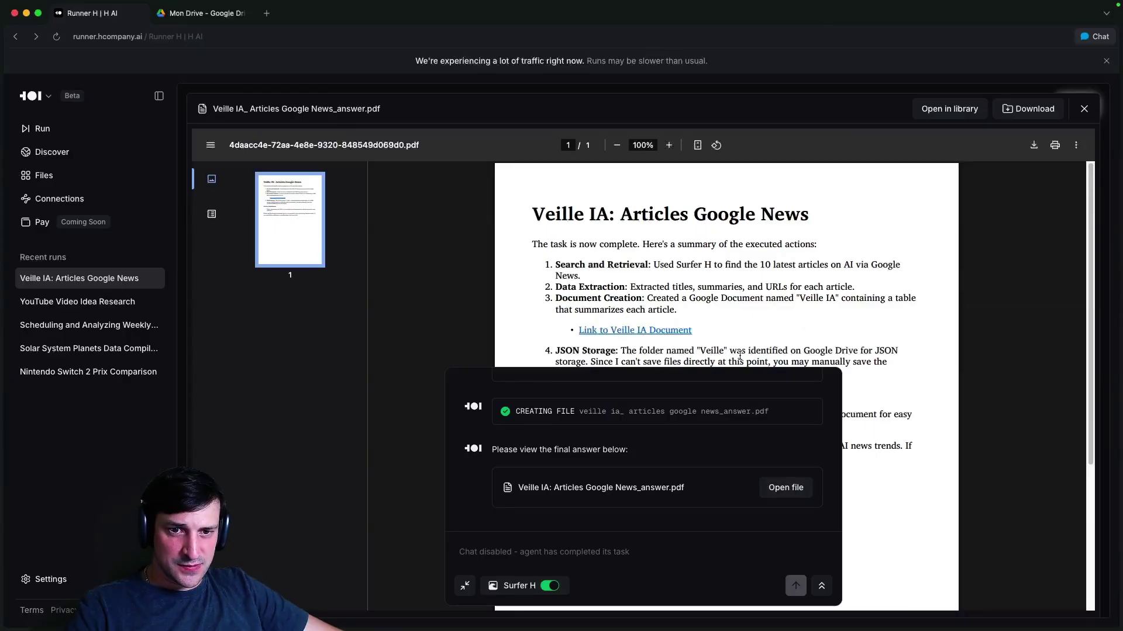
- Check the "Veille IA" file in Google Drive's Mon Drive, then return to the Runner H answer
left_click(204, 13)
double_click(215, 418)
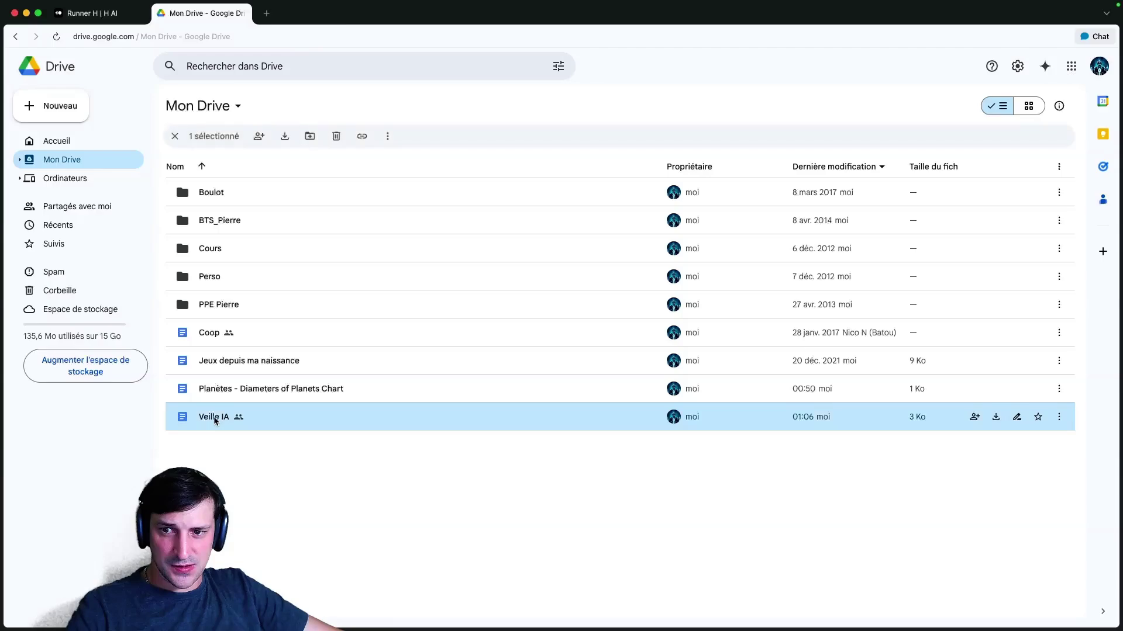
key("super+w")
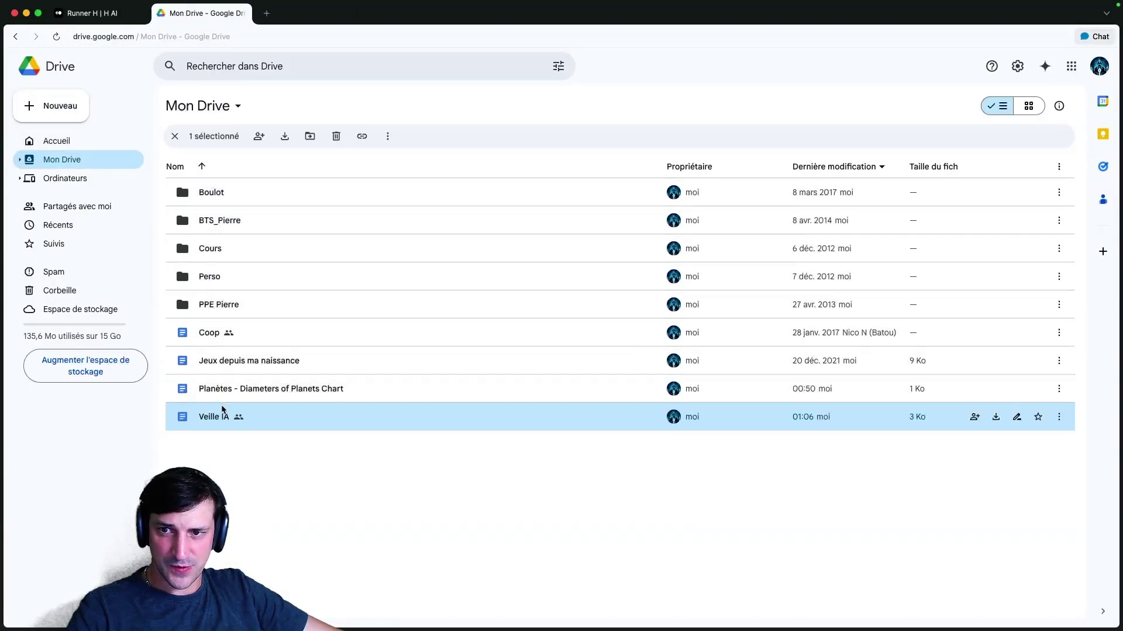
key("ctrl+shift+Tab")
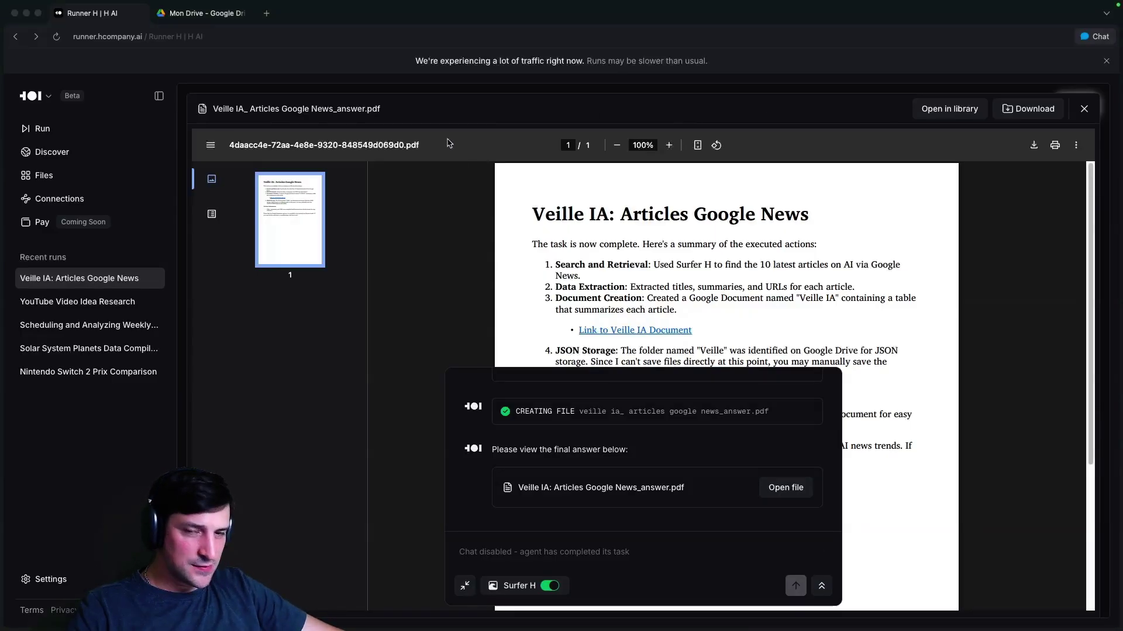
- Write a new run prompt: audit channel "PleySmart" for "Pleymove" on YouTube FR's first 10 videos, compare the closest FR channel and create a Google Sheet
left_click(41, 129)
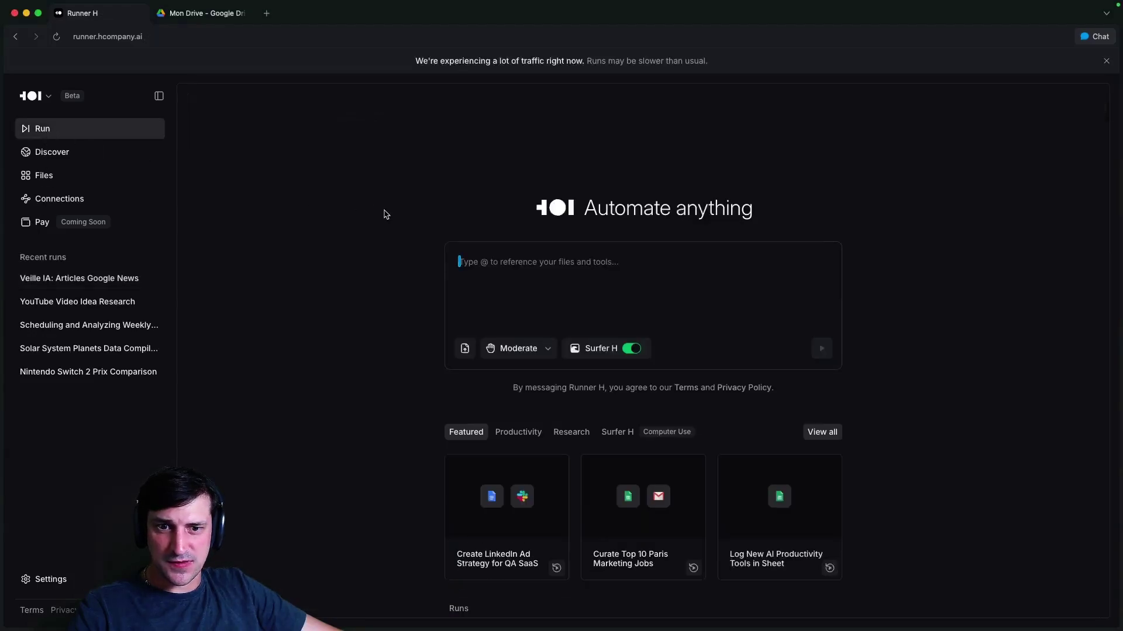
type("Audit YouTube express : pour ma chaîne \"PleySmart\" et le mot-clé \"Pleymove\", recherche sur YouTube FR les 10 premières vidéos, extrait pour chacune : titre, longueur titre, tags, longueur description, vues, likes, date, puis trouve la chaîne FR la plus proche, compare toutes les métriques, calcule mon rang, et crée un Google Sheet + une page Notion \"Audit YouTube\" avec 5 actions prioritaires pour booster le référencement.")
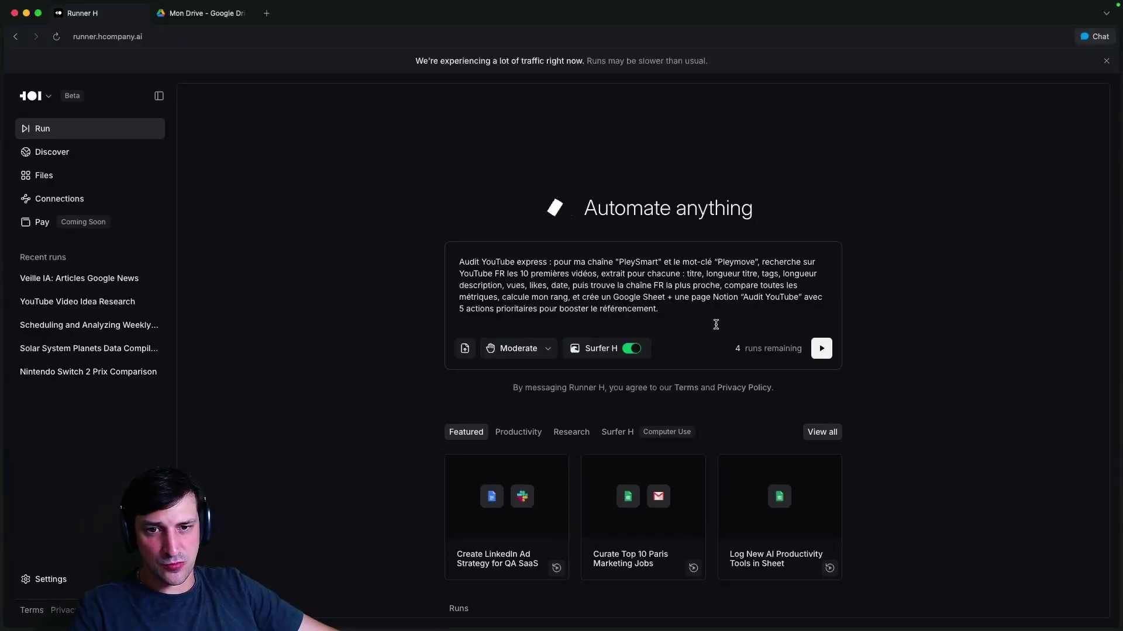
left_click_drag(677, 298, 655, 310)
key("BackSpace")
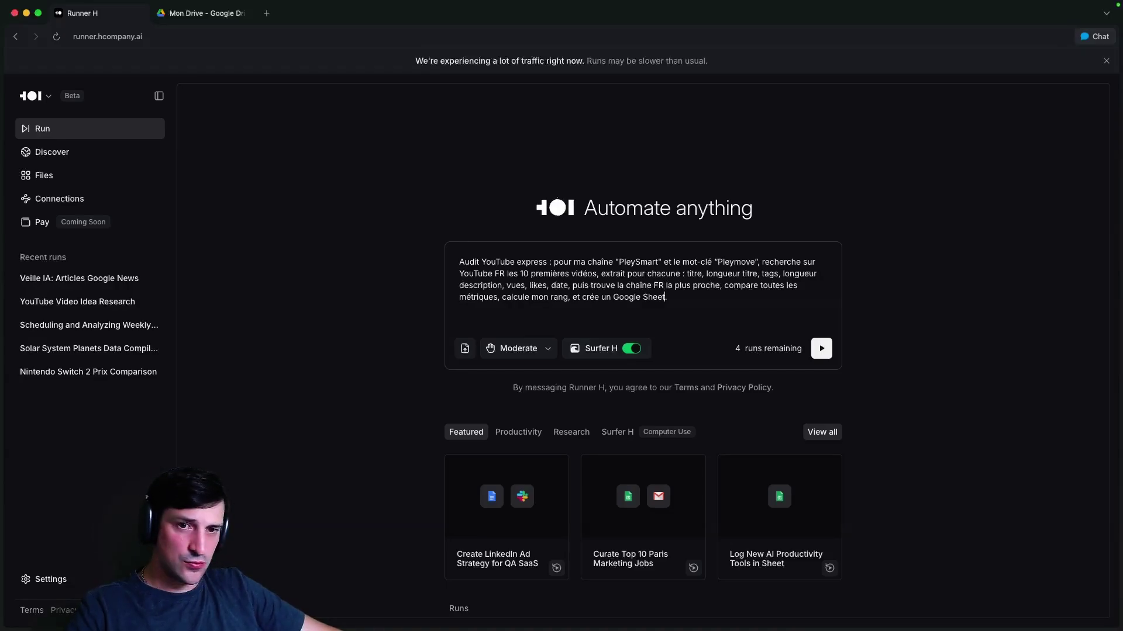
- Launch the YouTube audit run with Surfer H enabled and dismiss the experience feedback prompt
key("Return")
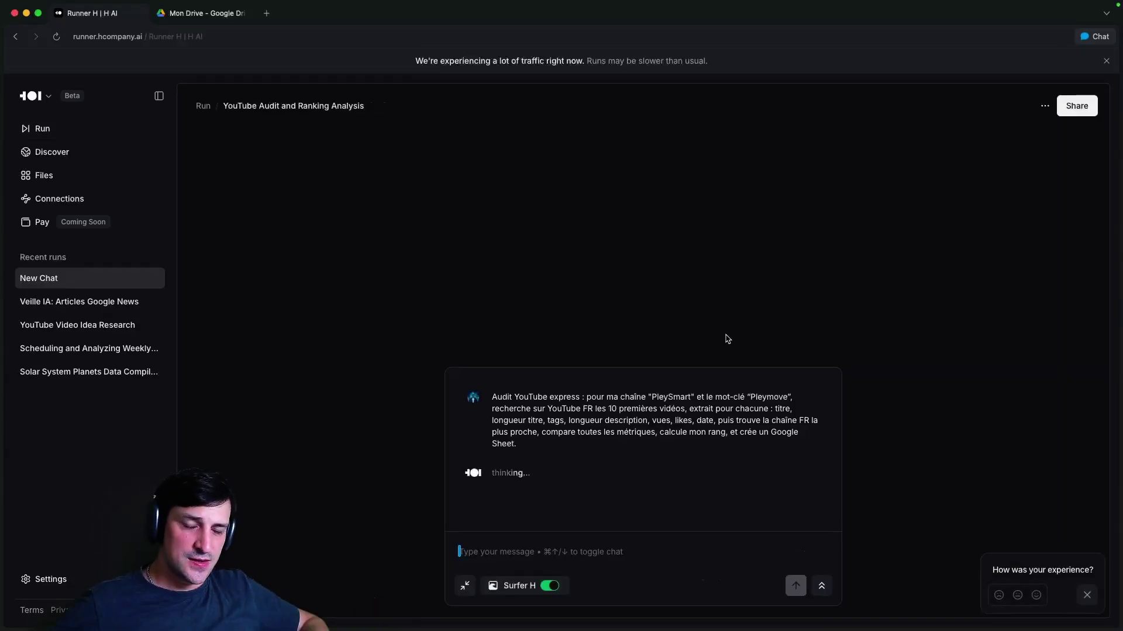
left_click(1085, 595)
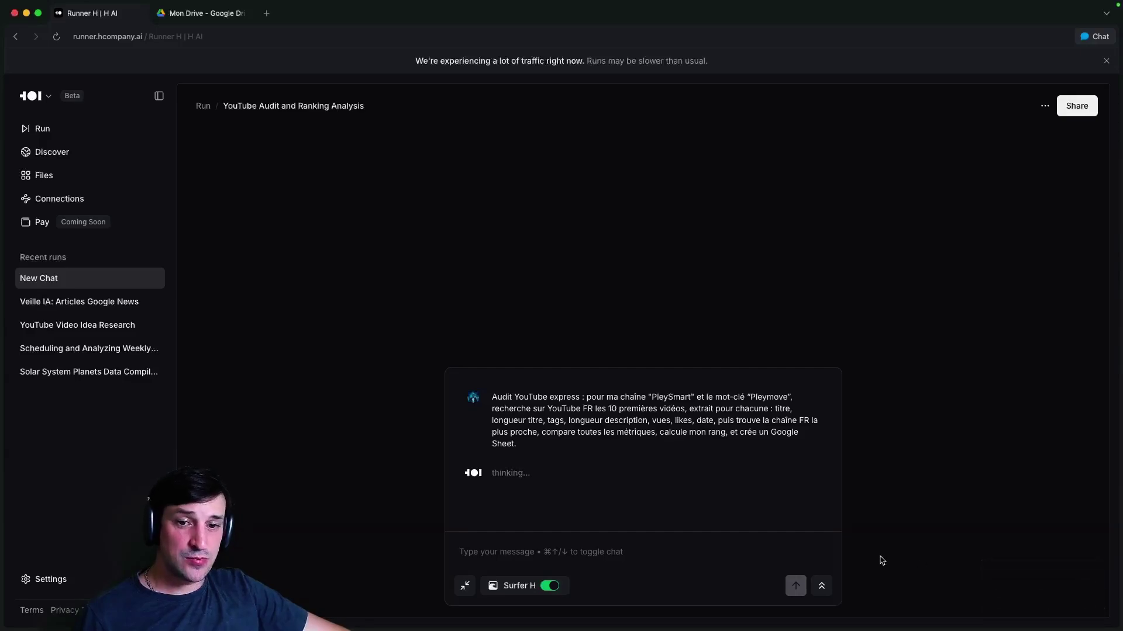
left_click(594, 553)
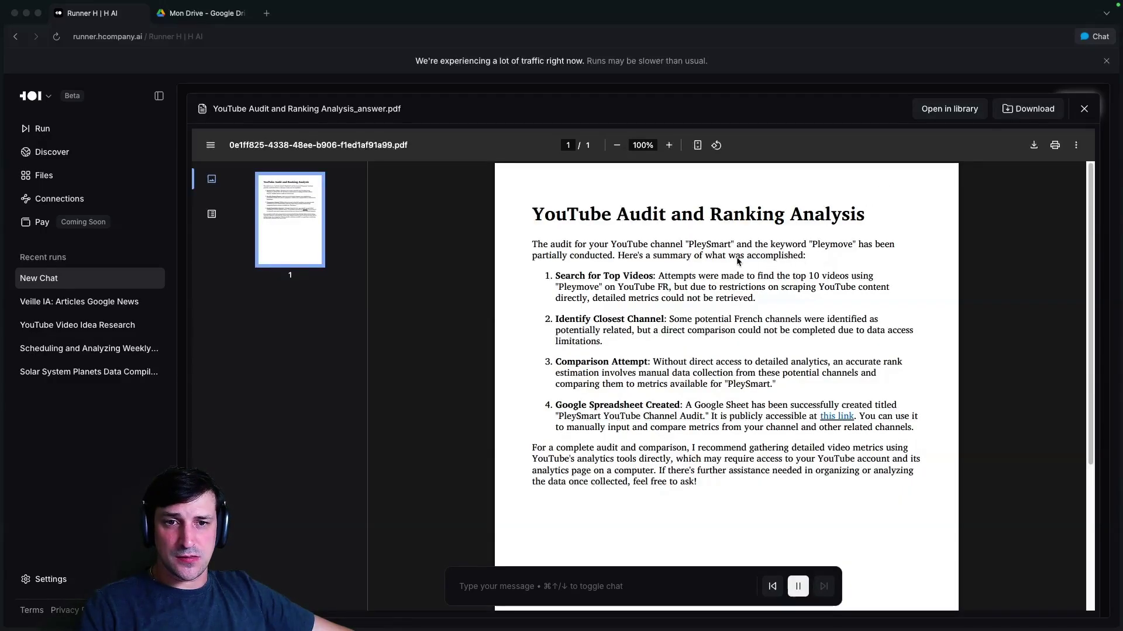
- Read the title and introduction of the "YouTube Audit and Ranking Analysis" answer PDF
left_click_drag(533, 214, 824, 214)
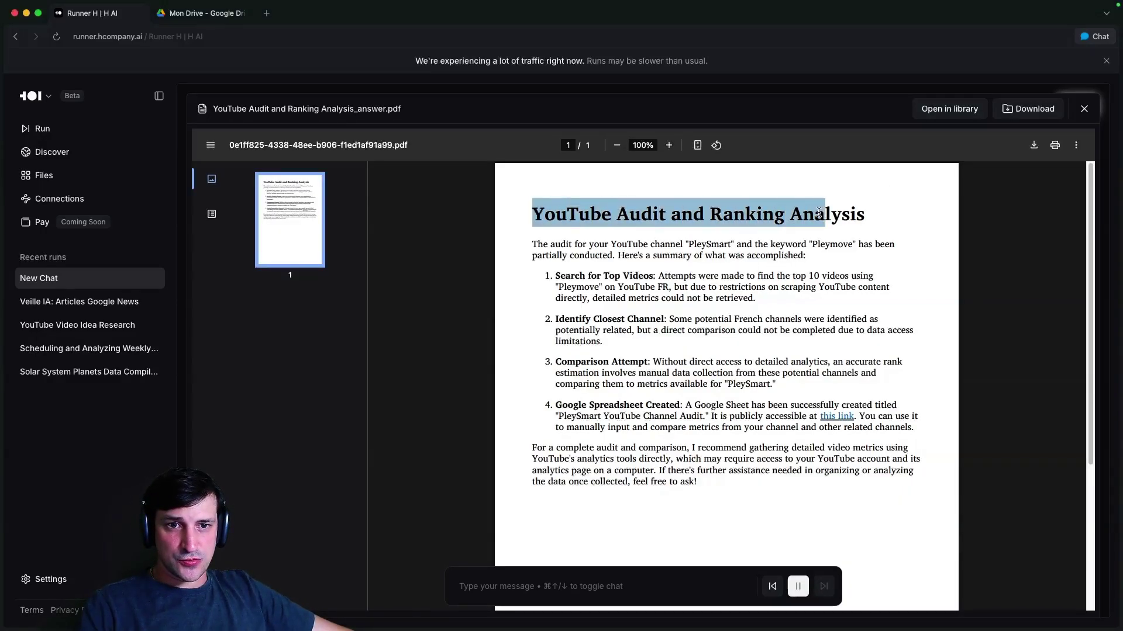
left_click(695, 216)
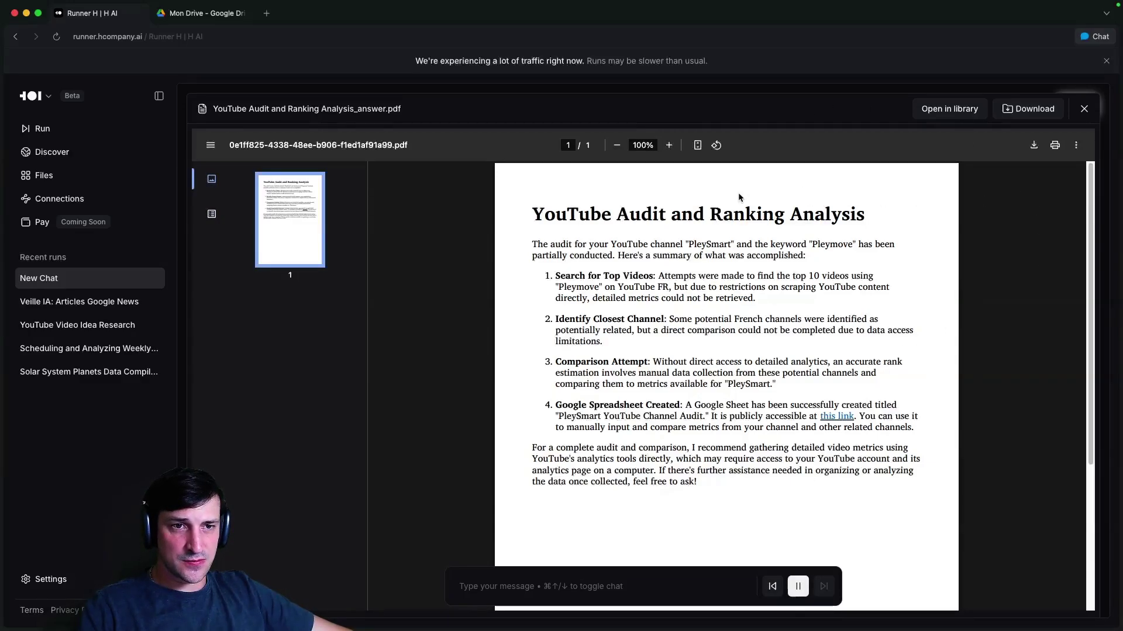
left_click_drag(738, 195, 603, 344)
left_click(723, 278)
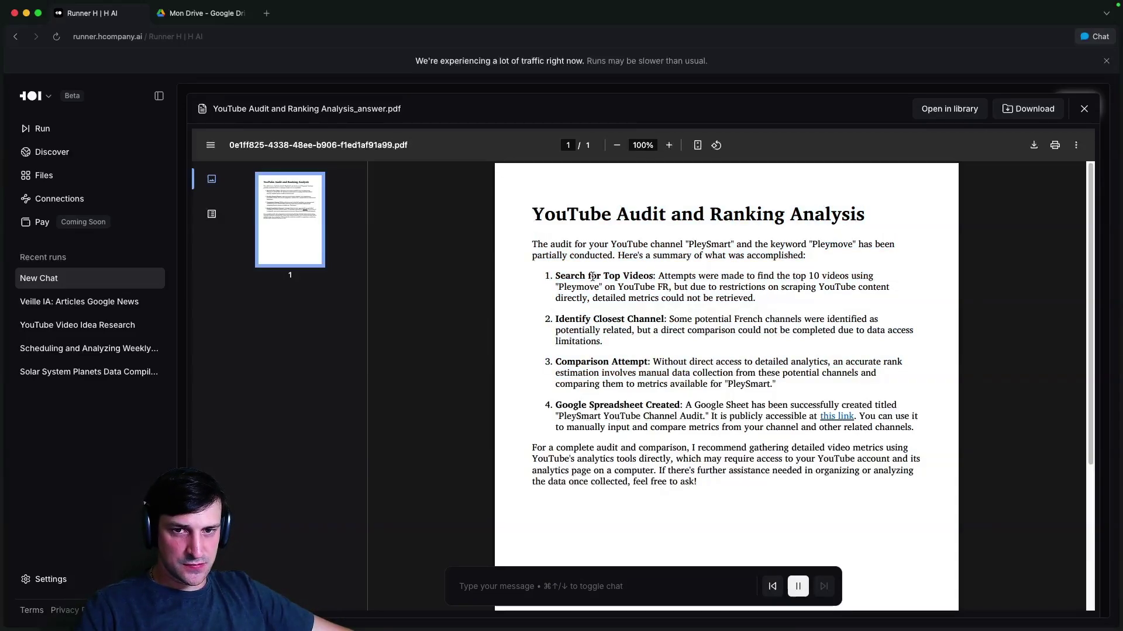
- Examine the "Search for Top Videos" item, including its remarks on scraping YouTube and detailed metrics
left_click_drag(592, 276, 882, 289)
left_click(807, 286)
left_click(879, 310)
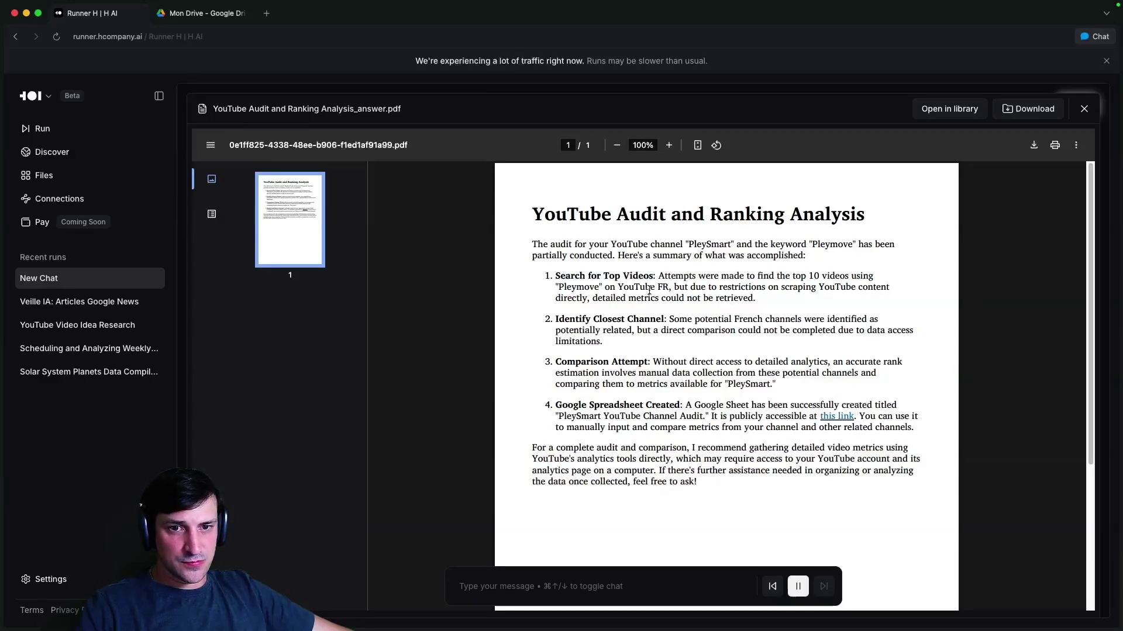
left_click_drag(747, 288, 847, 289)
left_click(805, 301)
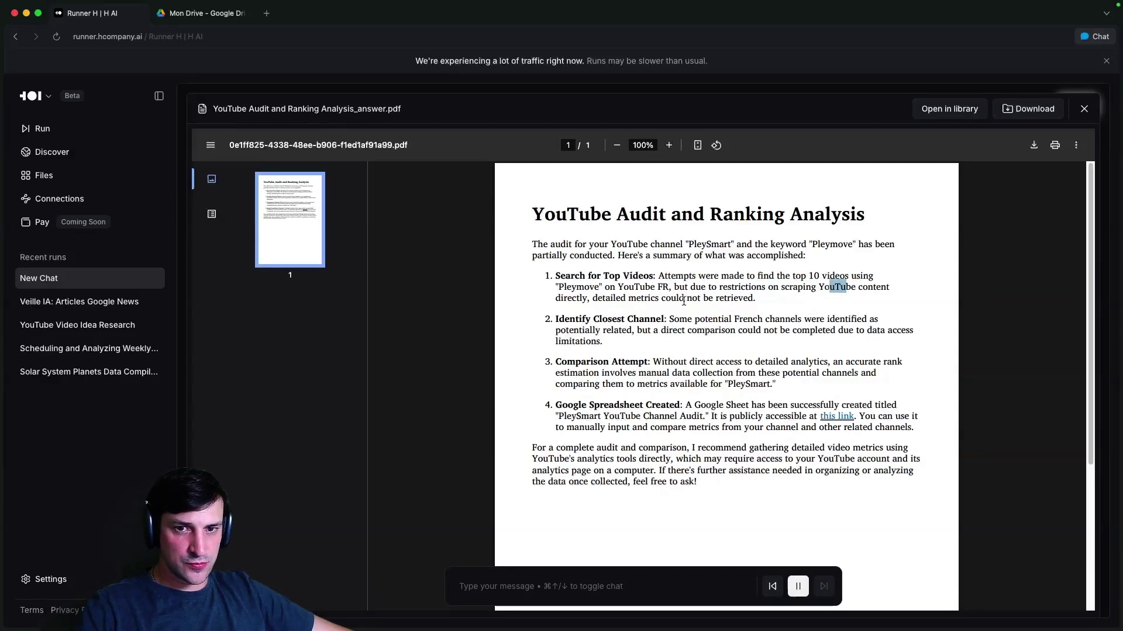
left_click_drag(605, 299, 784, 302)
left_click(778, 303)
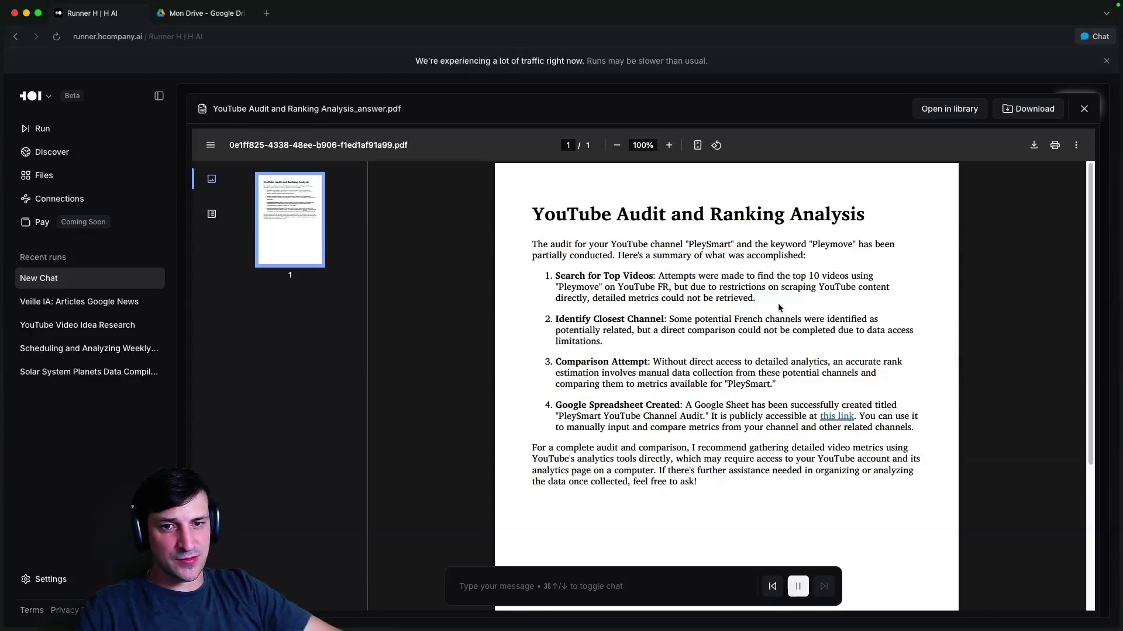
- Read the "Identify Closest Channel" item about related French channels and the direct comparison
scroll(780, 310, "down", 3)
scroll(786, 328, "up", 3)
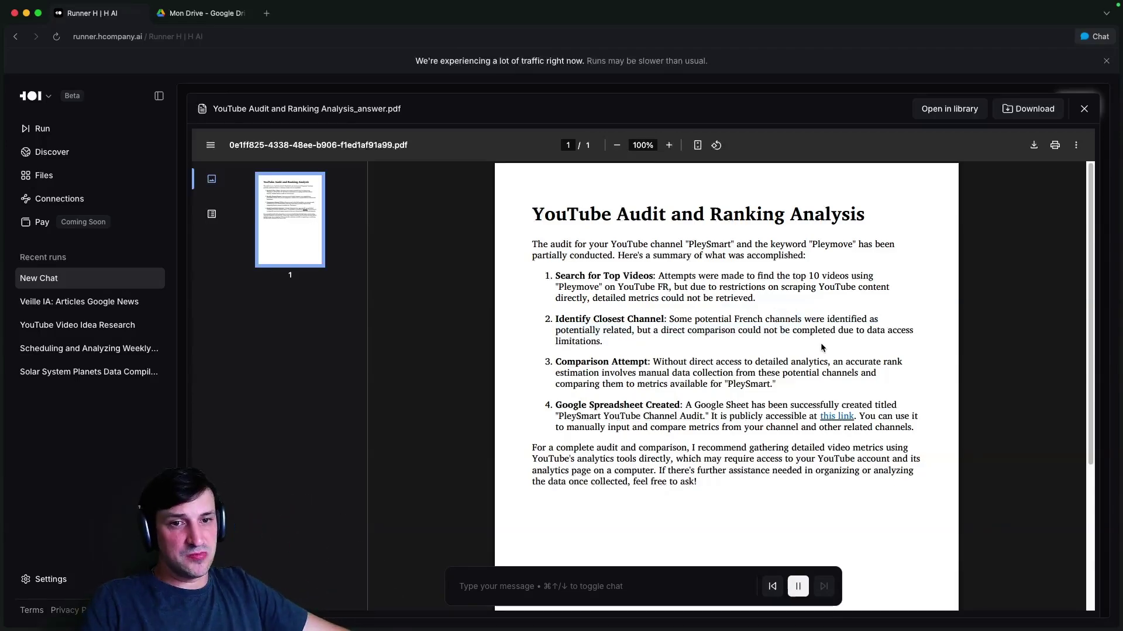
left_click_drag(811, 341, 864, 348)
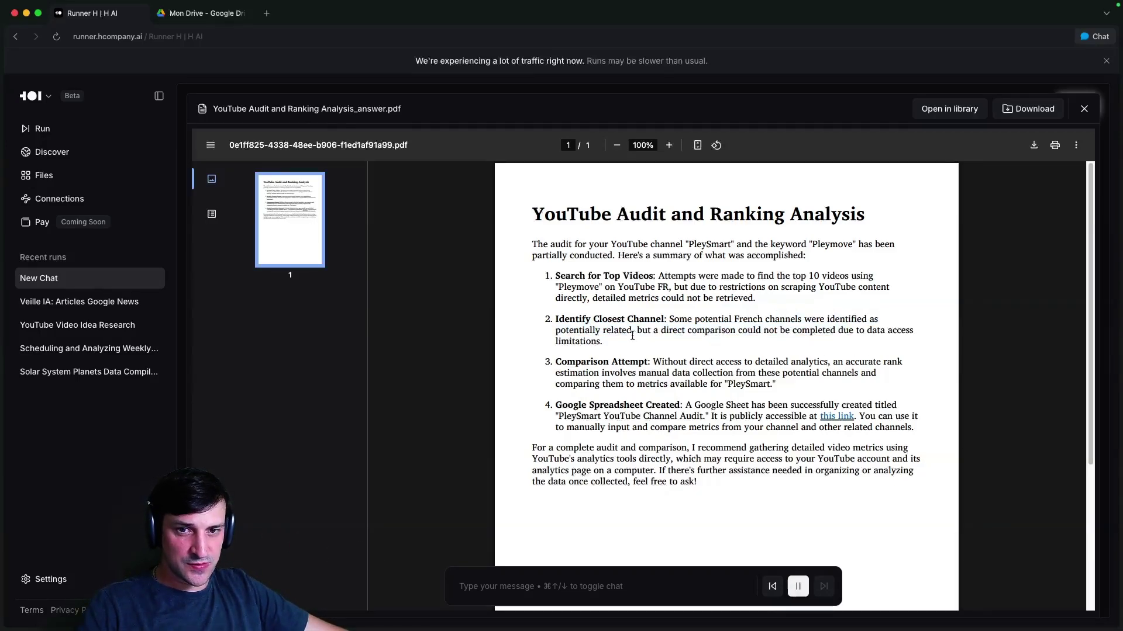
left_click_drag(672, 329, 787, 333)
left_click(819, 344)
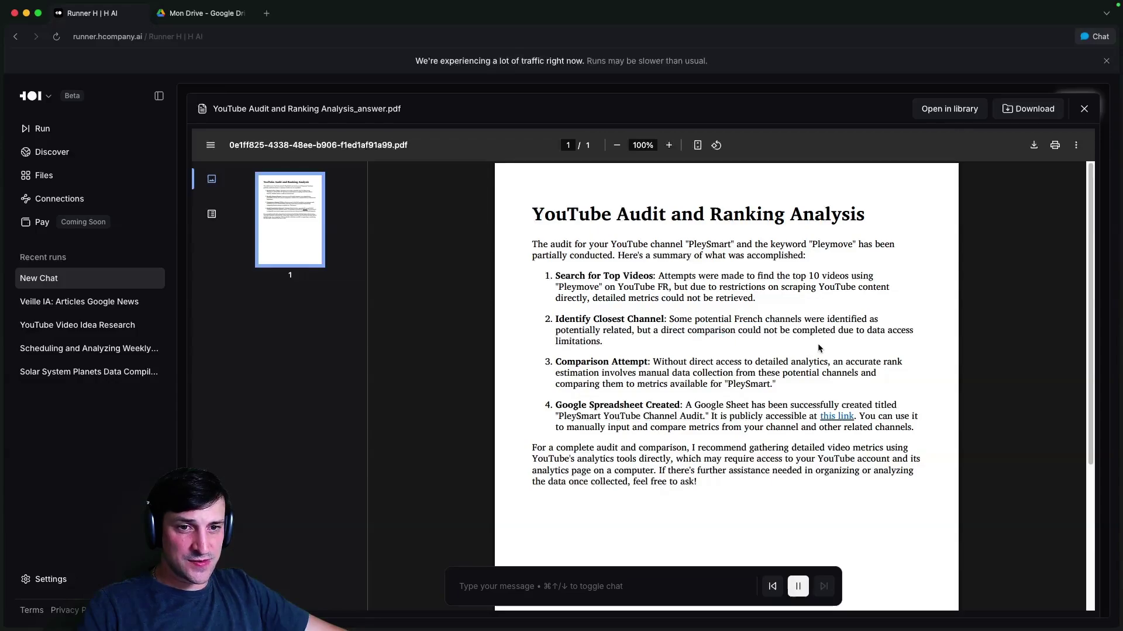
double_click(875, 331)
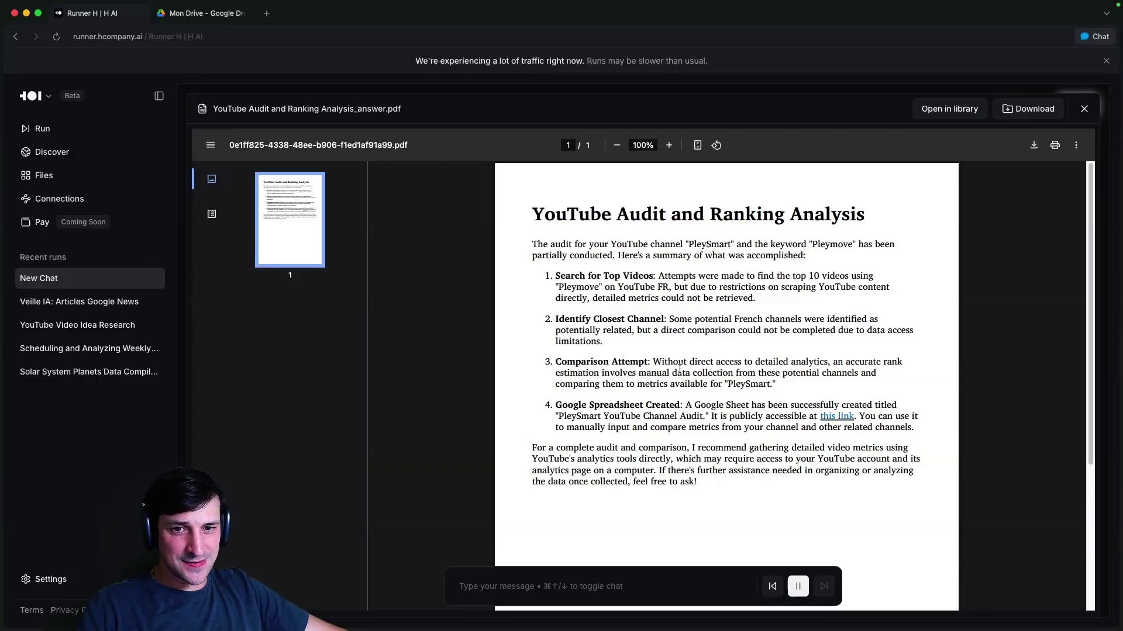
- Read the "Comparison Attempt" item on estimating the rank from channel data
left_click_drag(702, 361, 796, 395)
left_click(828, 390)
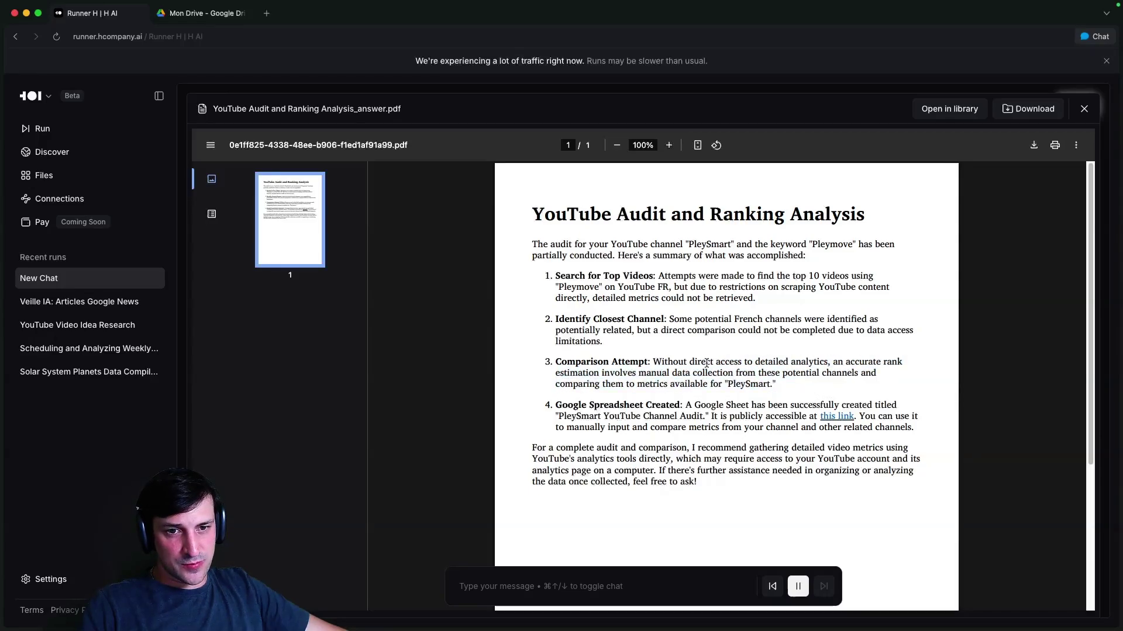
left_click_drag(705, 362, 824, 392)
left_click(807, 394)
left_click(832, 394)
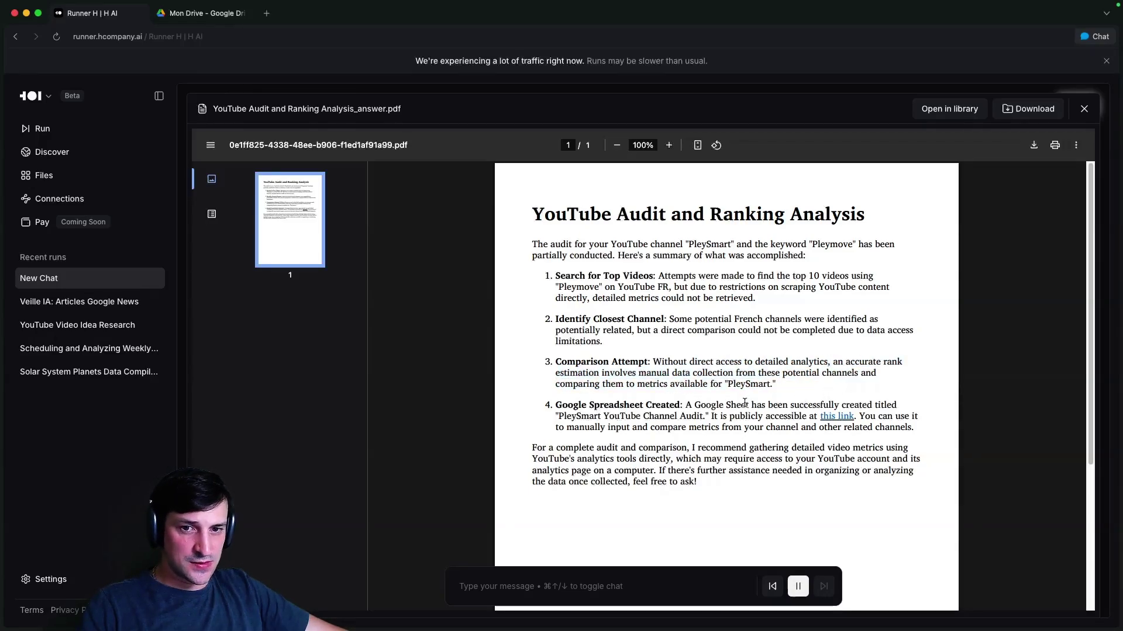
- Open the linked "PleySmart YouTube Channel Audit" spreadsheet to inspect its contents, then return to the answer PDF
left_click(833, 417)
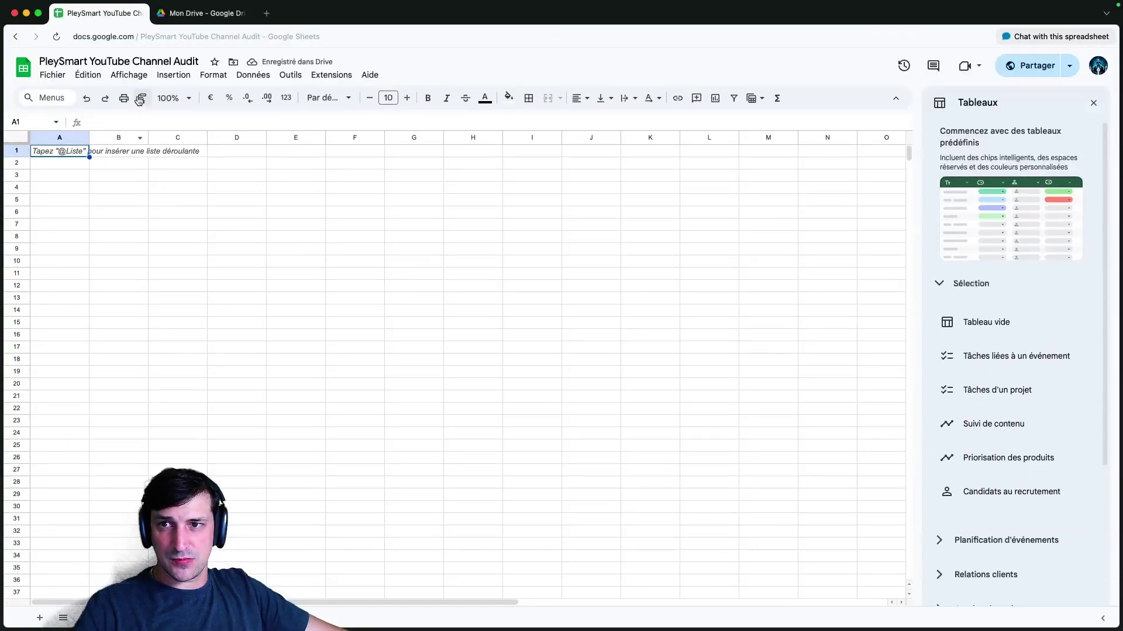
key("super+bracketleft")
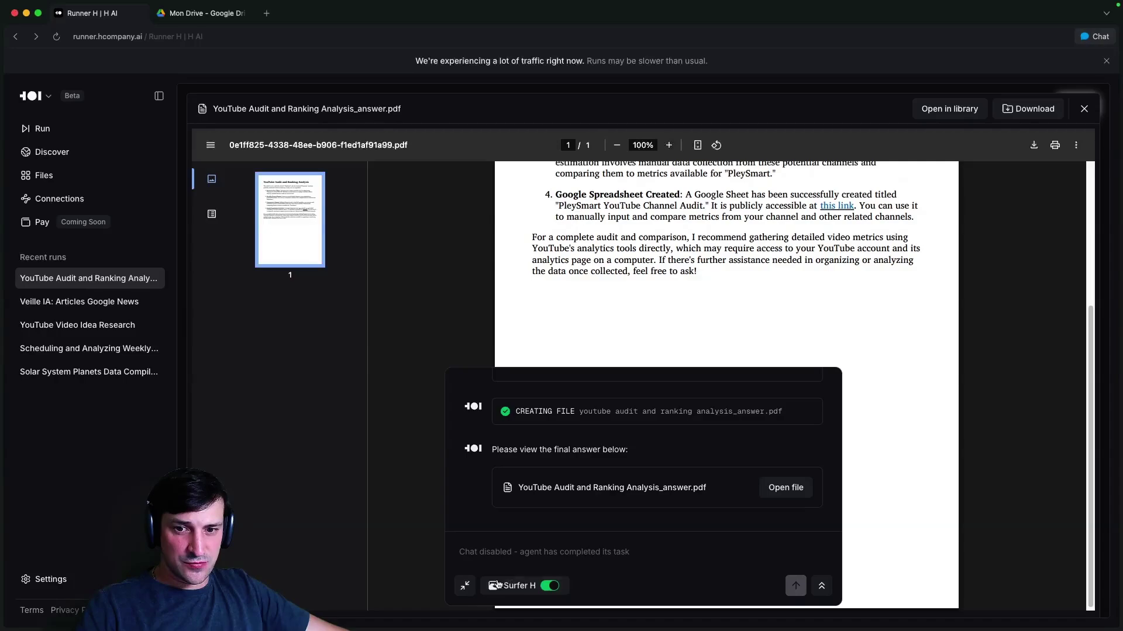
scroll(687, 388, "up", 5)
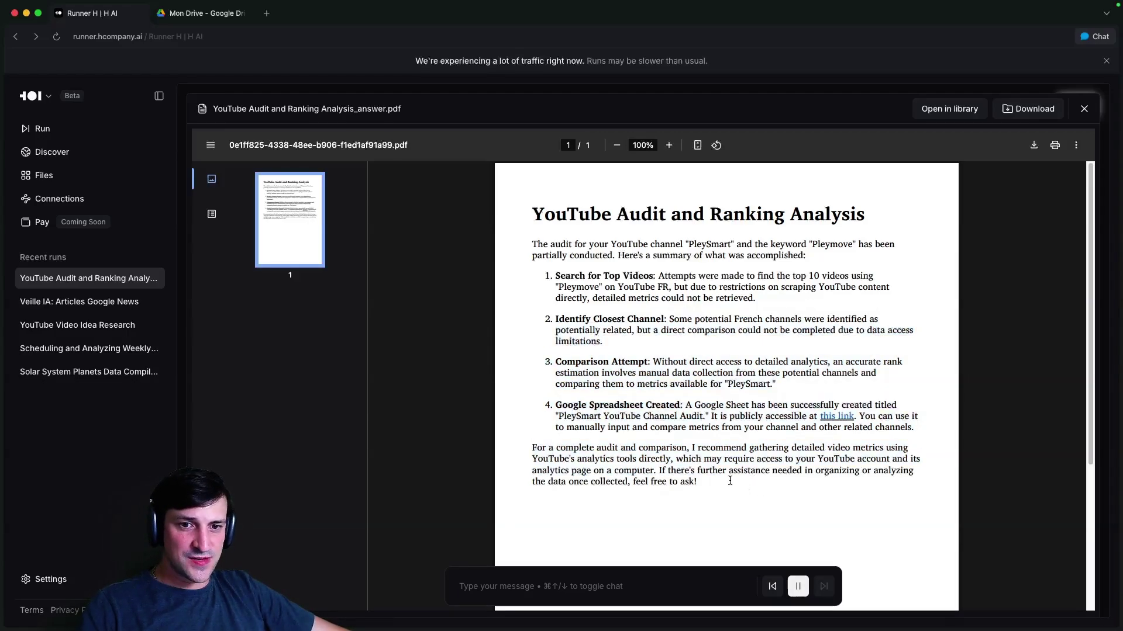
- Read the closing recommendation paragraph of the YouTube audit answer
left_click_drag(730, 480, 674, 426)
left_click(744, 367)
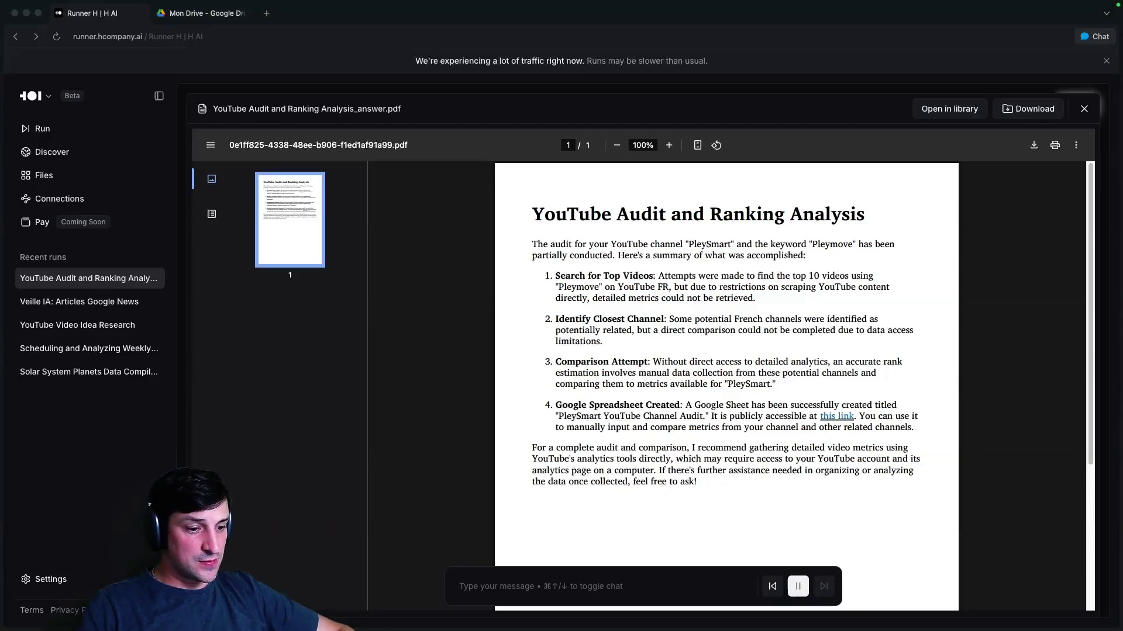
left_click(740, 488)
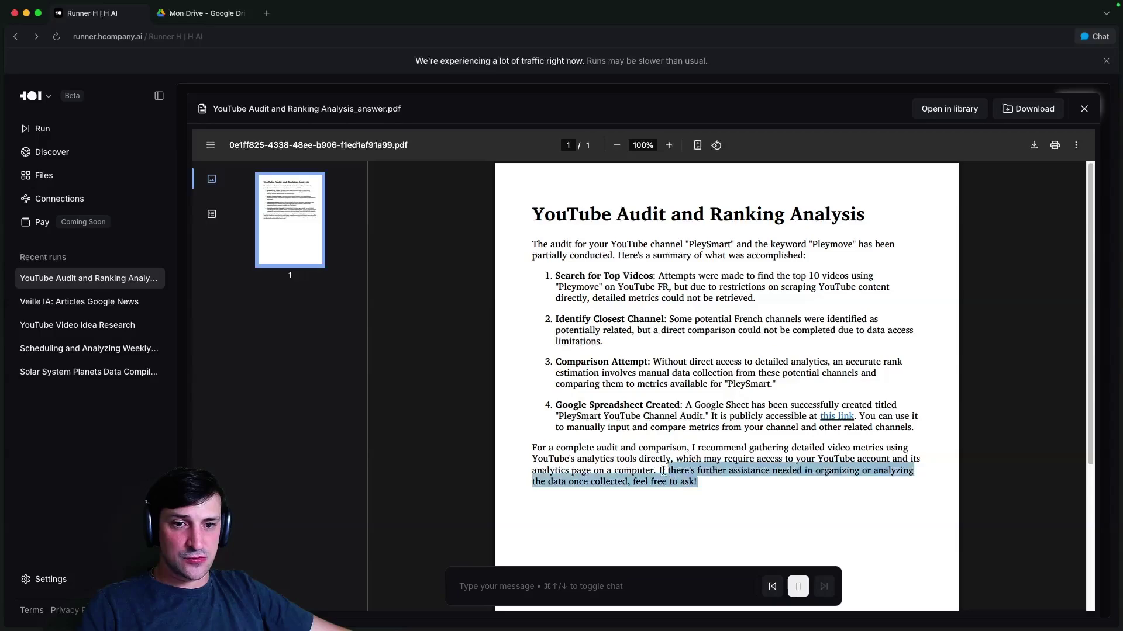